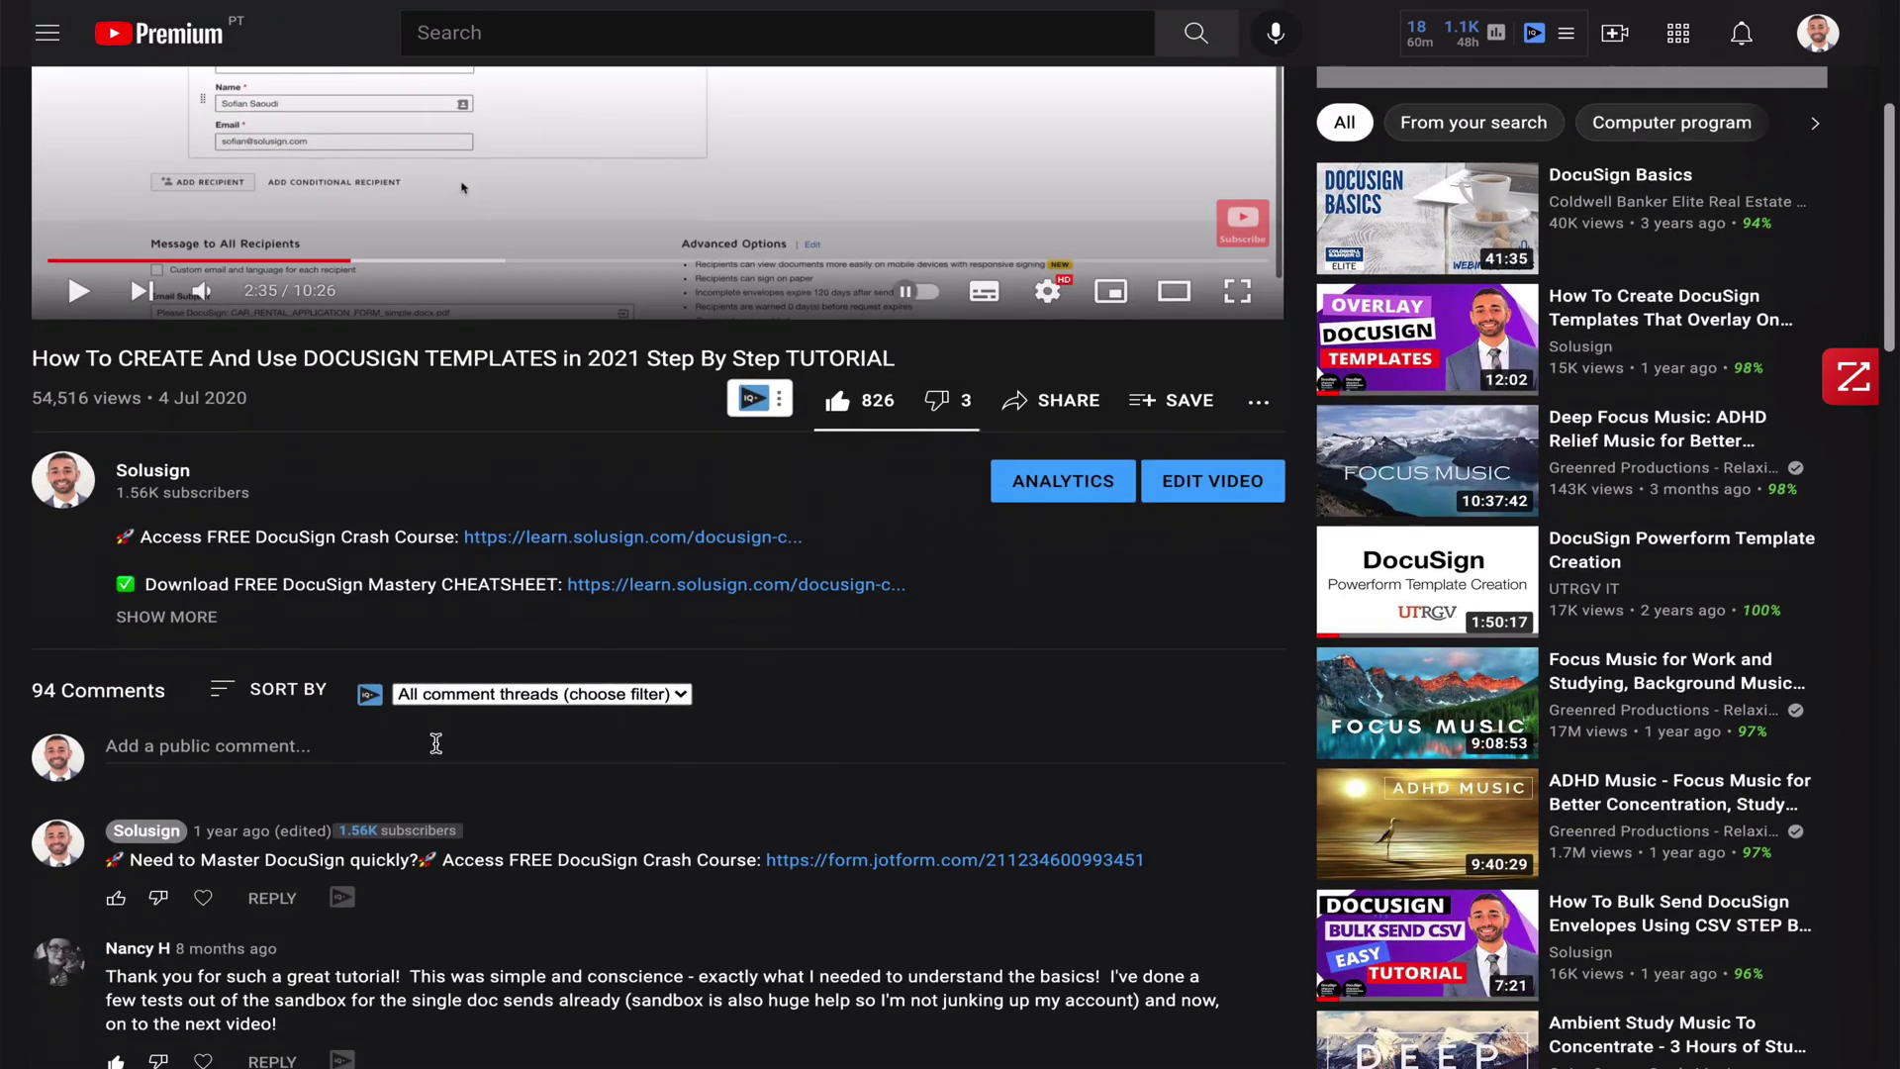
- Expand the full description of the DocuSign templates tutorial video
{"action": "left_click", "coordinate": [188, 619]}
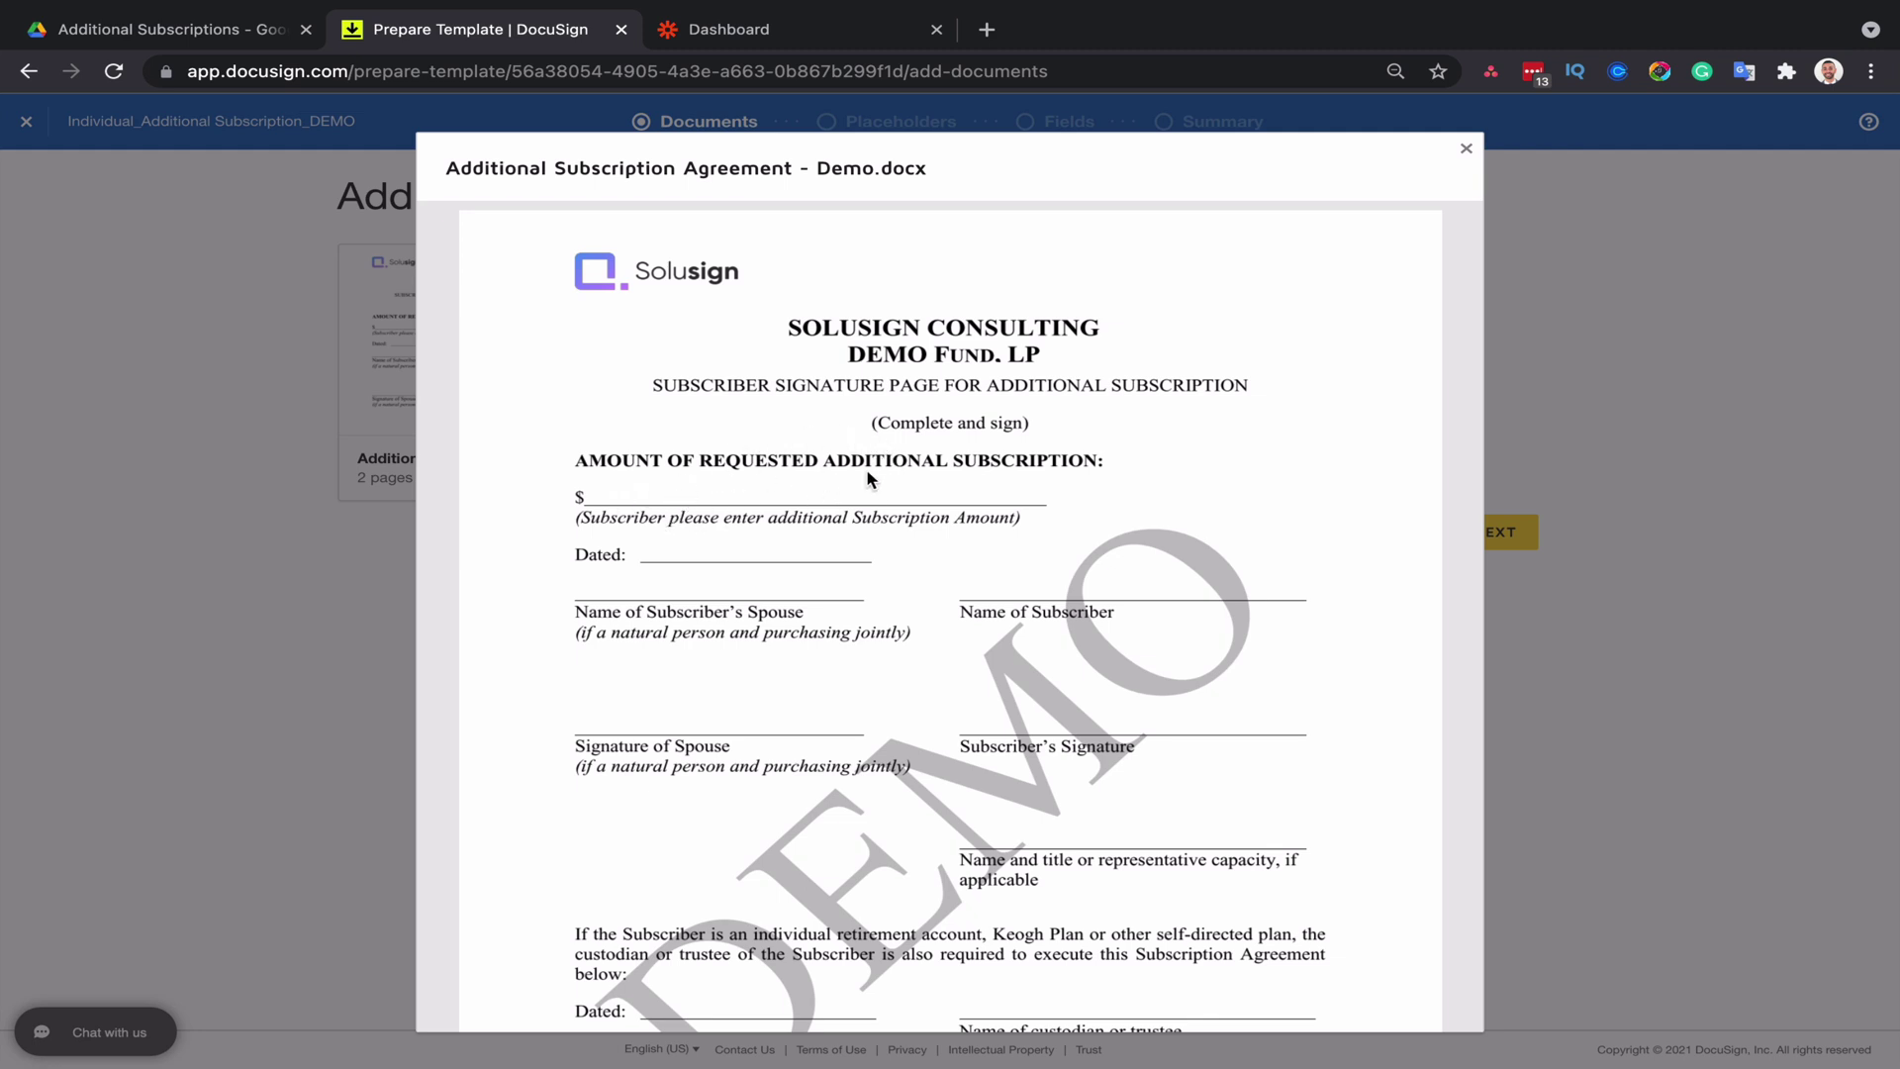
- Scroll through both pages of the agreement preview, then close it
{"action": "scroll", "coordinate": [871, 482], "scroll_direction": "down", "scroll_amount": 1}
{"action": "scroll", "coordinate": [871, 482], "scroll_direction": "down", "scroll_amount": 1}
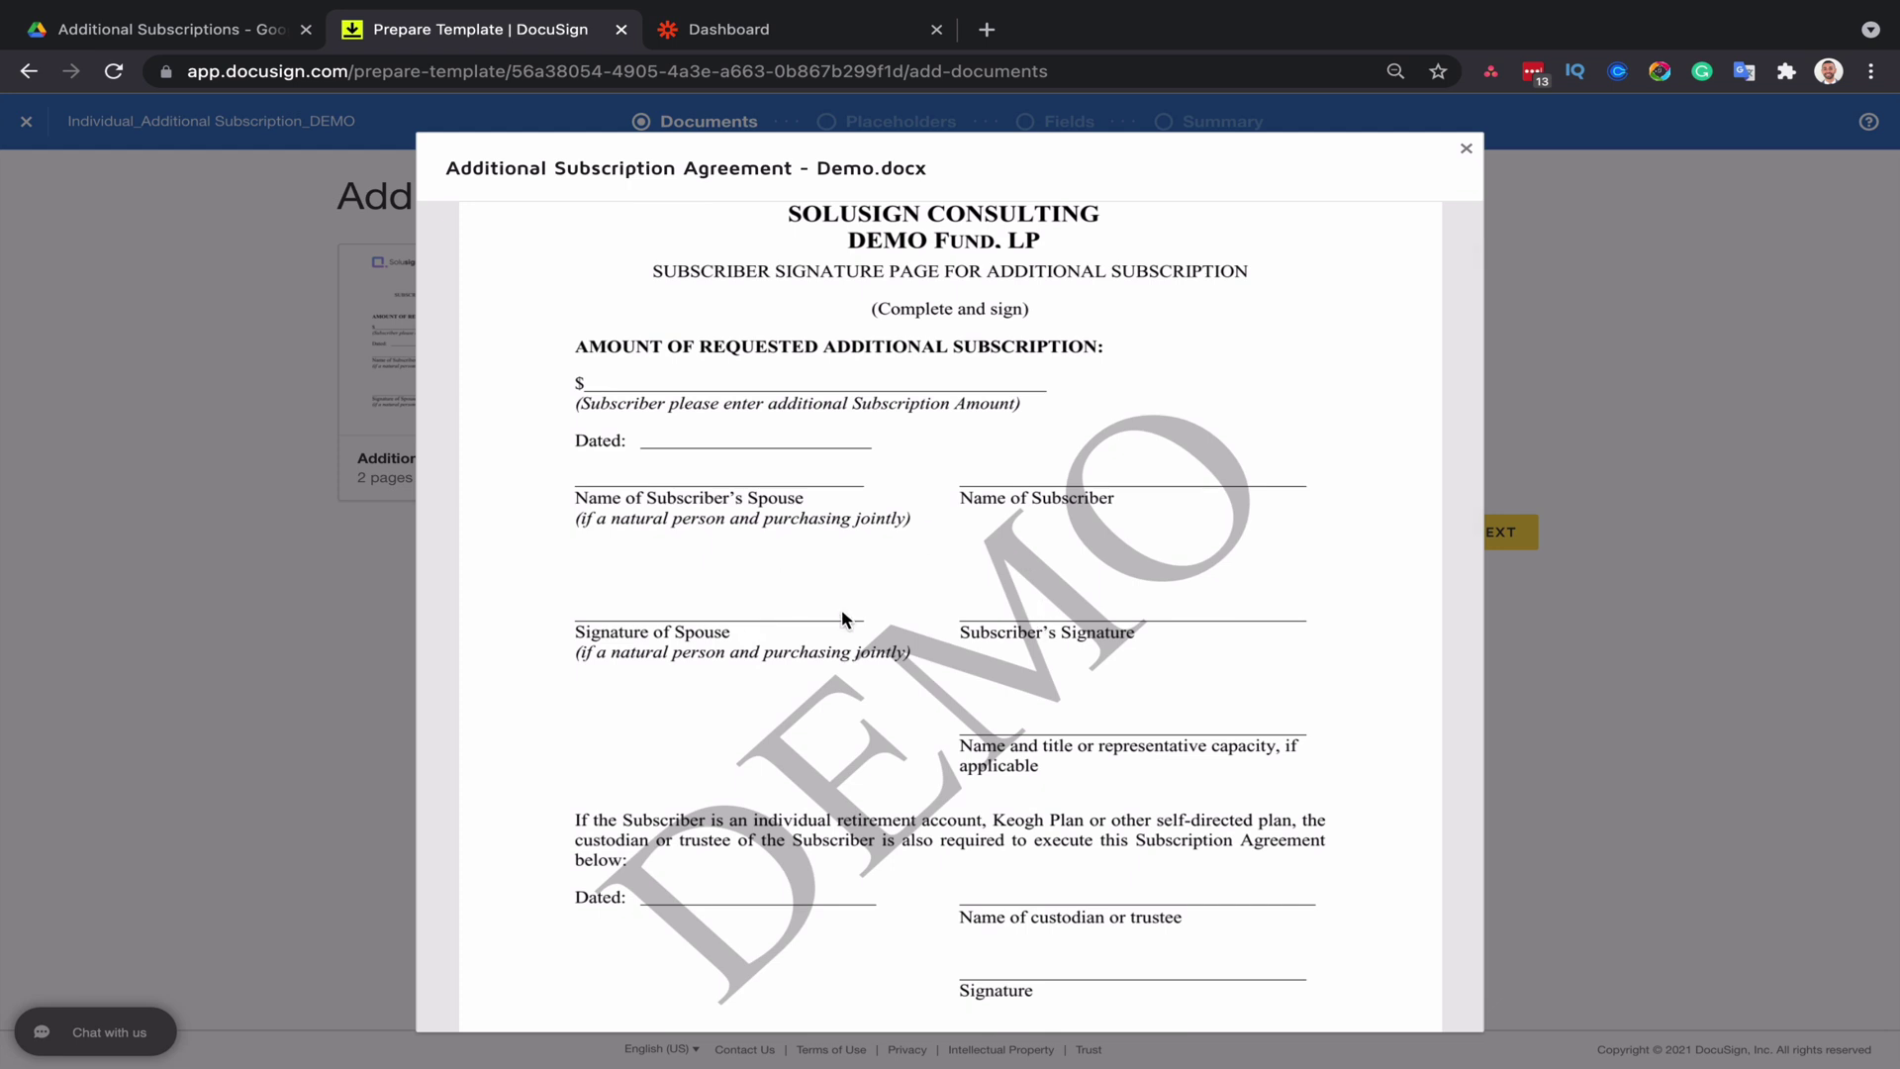
{"action": "scroll", "coordinate": [1009, 669], "scroll_direction": "down", "scroll_amount": 5}
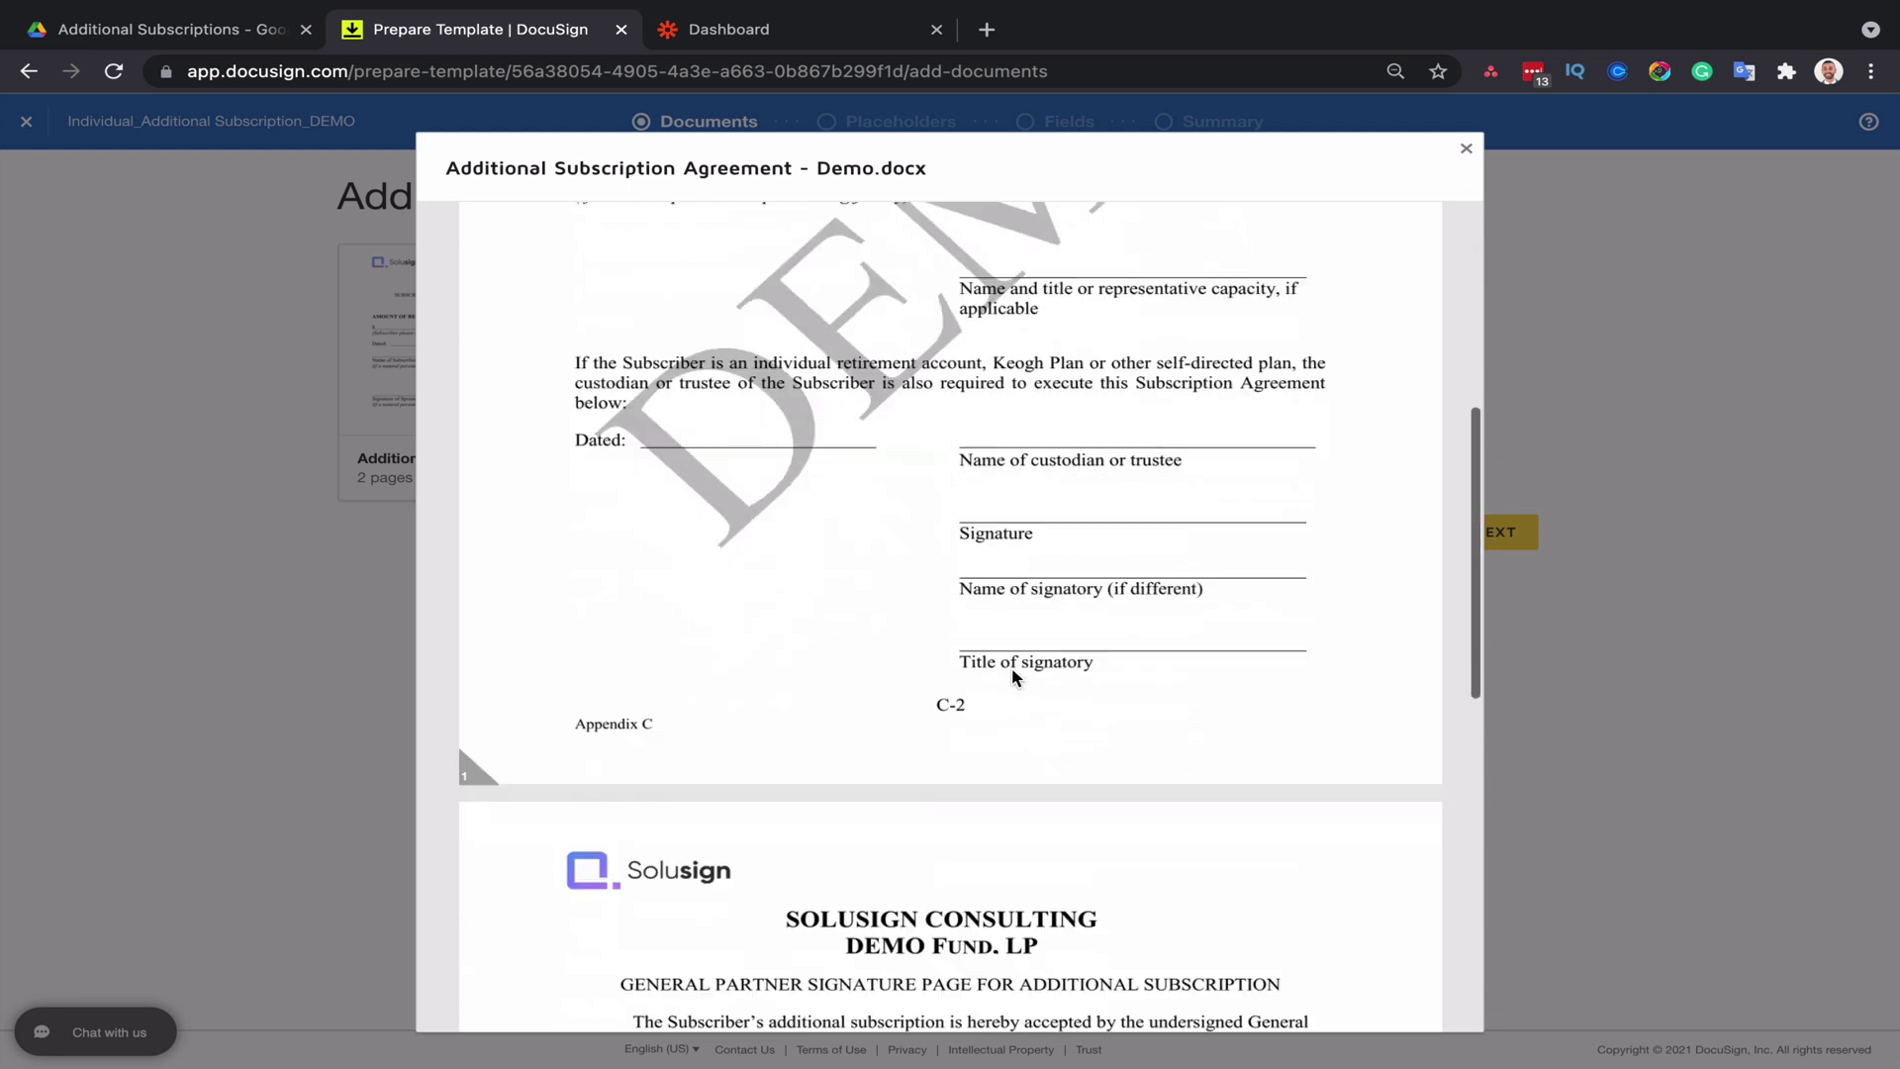
{"action": "scroll", "coordinate": [857, 755], "scroll_direction": "down", "scroll_amount": 5}
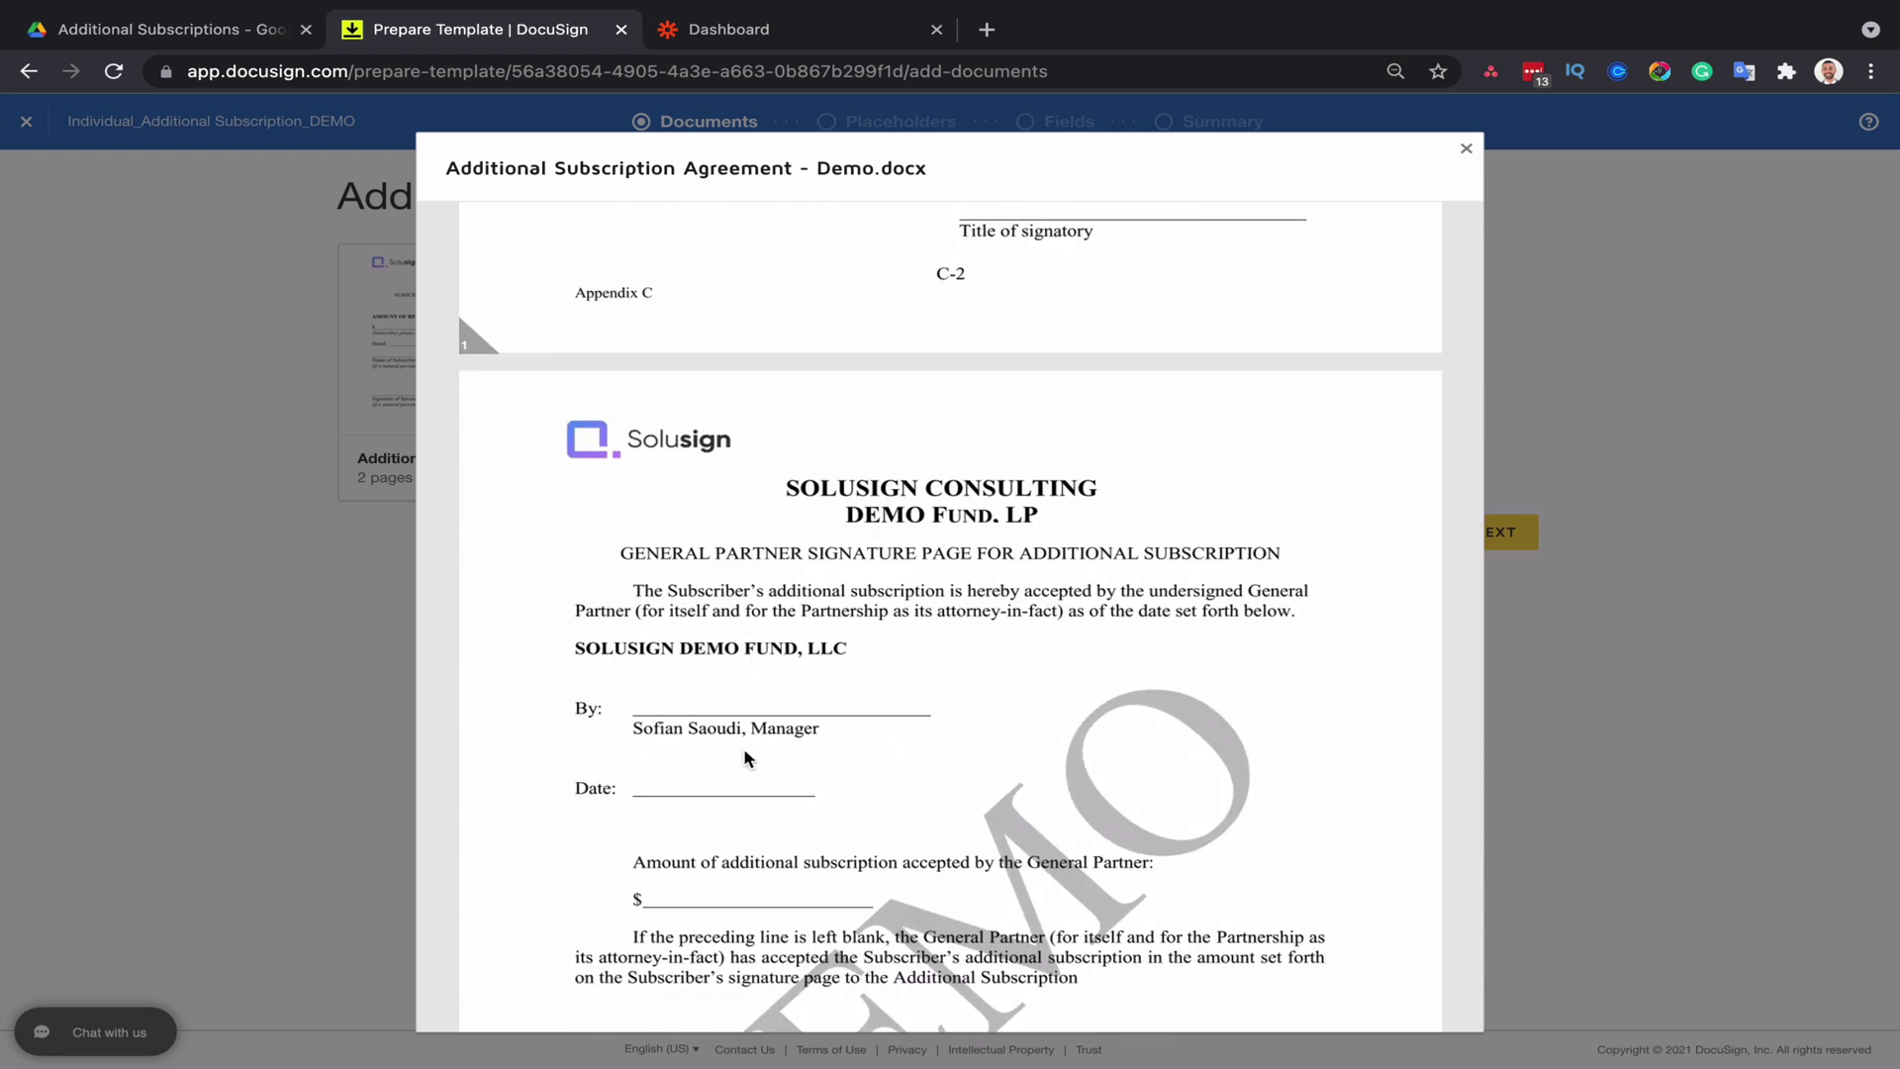
{"action": "scroll", "coordinate": [818, 777], "scroll_direction": "down", "scroll_amount": 4}
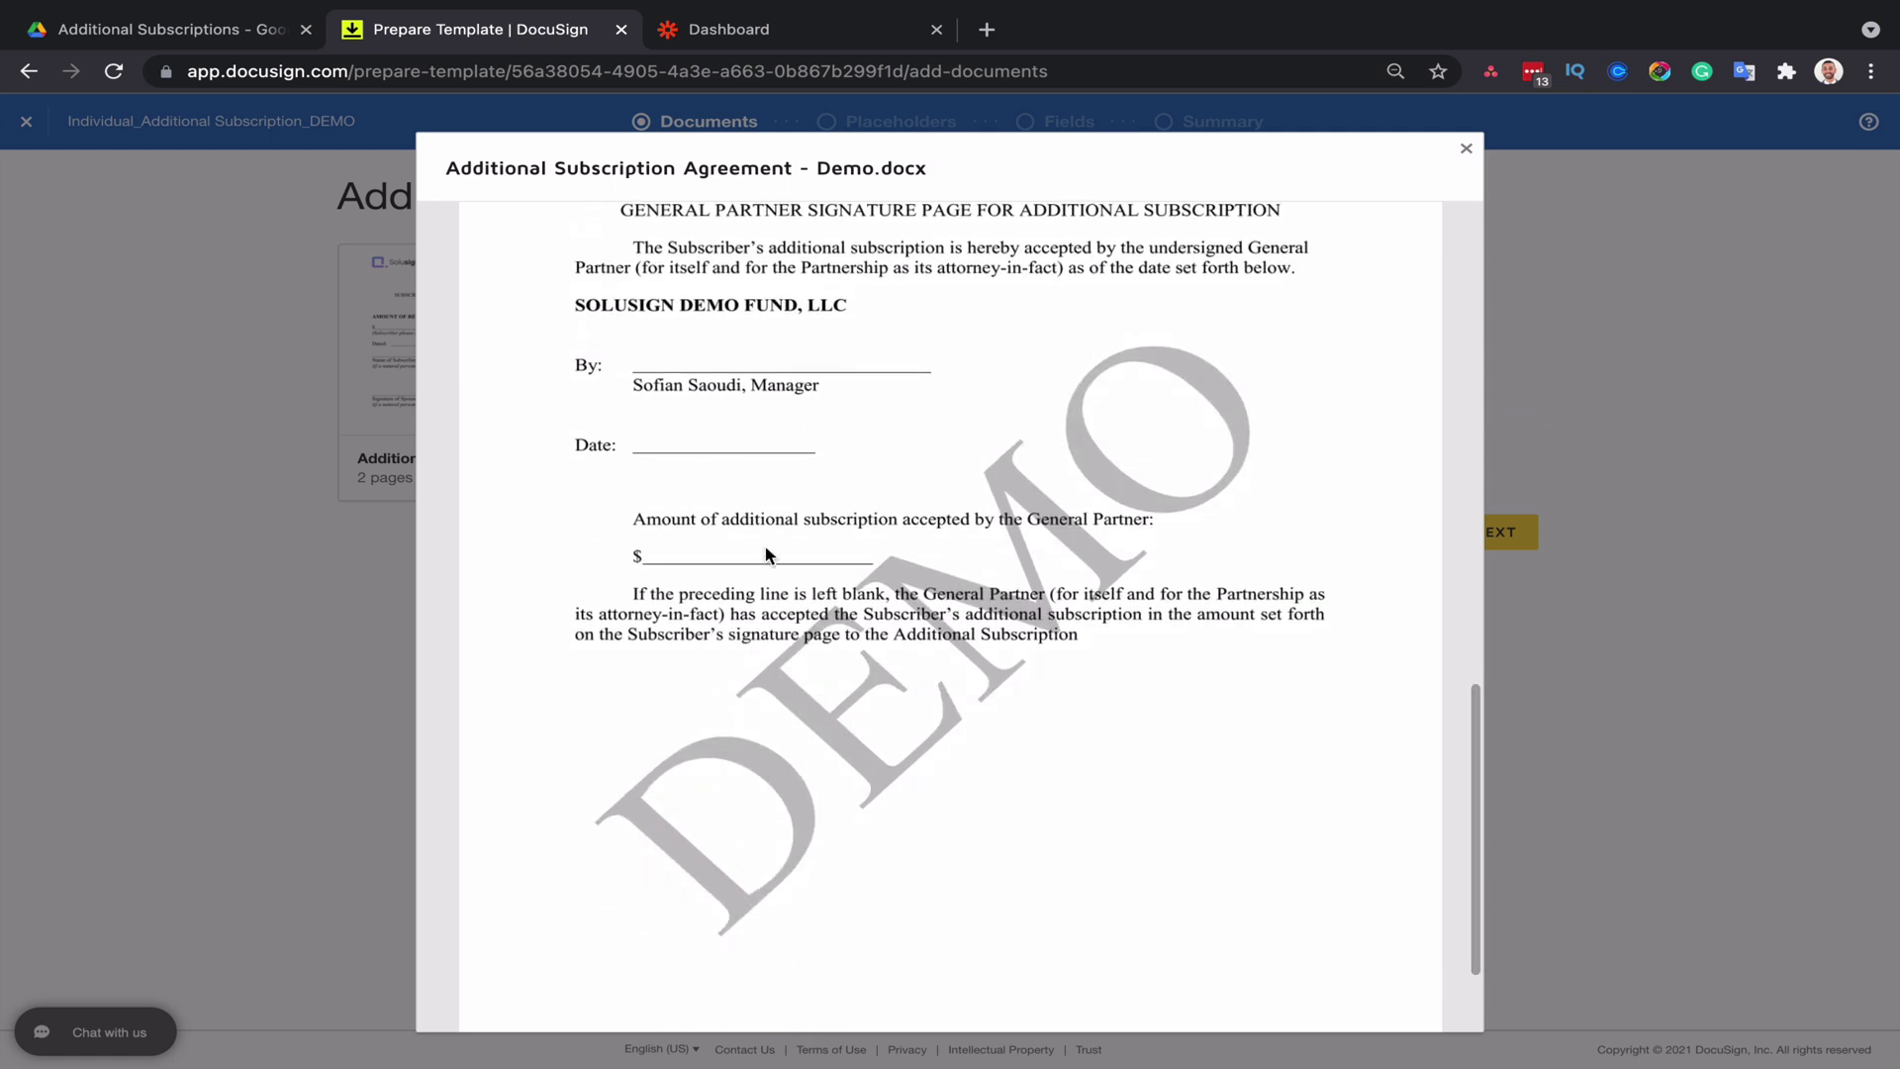
{"action": "left_click", "coordinate": [1466, 148]}
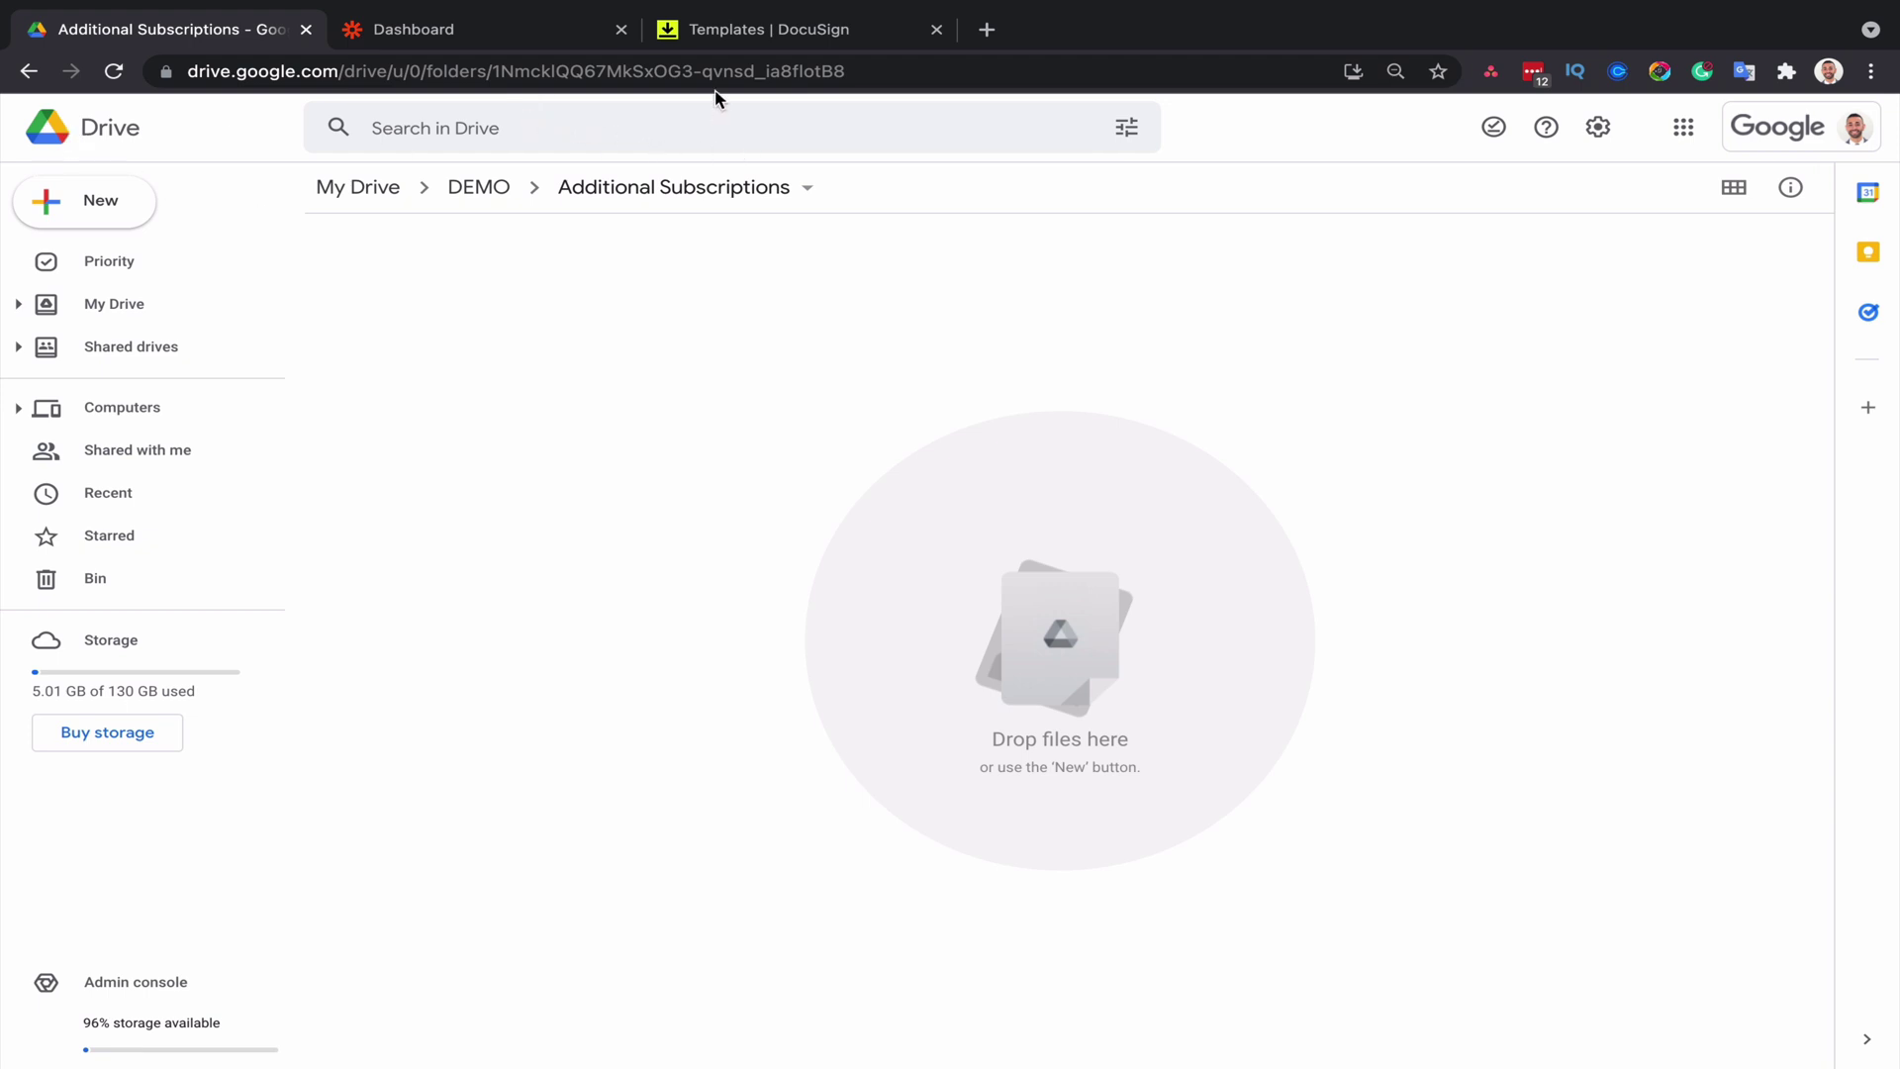
- Move the Templates | DocuSign browser tab ahead of the Zapier Dashboard tab
{"action": "left_click_drag", "start_coordinate": [779, 32], "coordinate": [512, 37]}
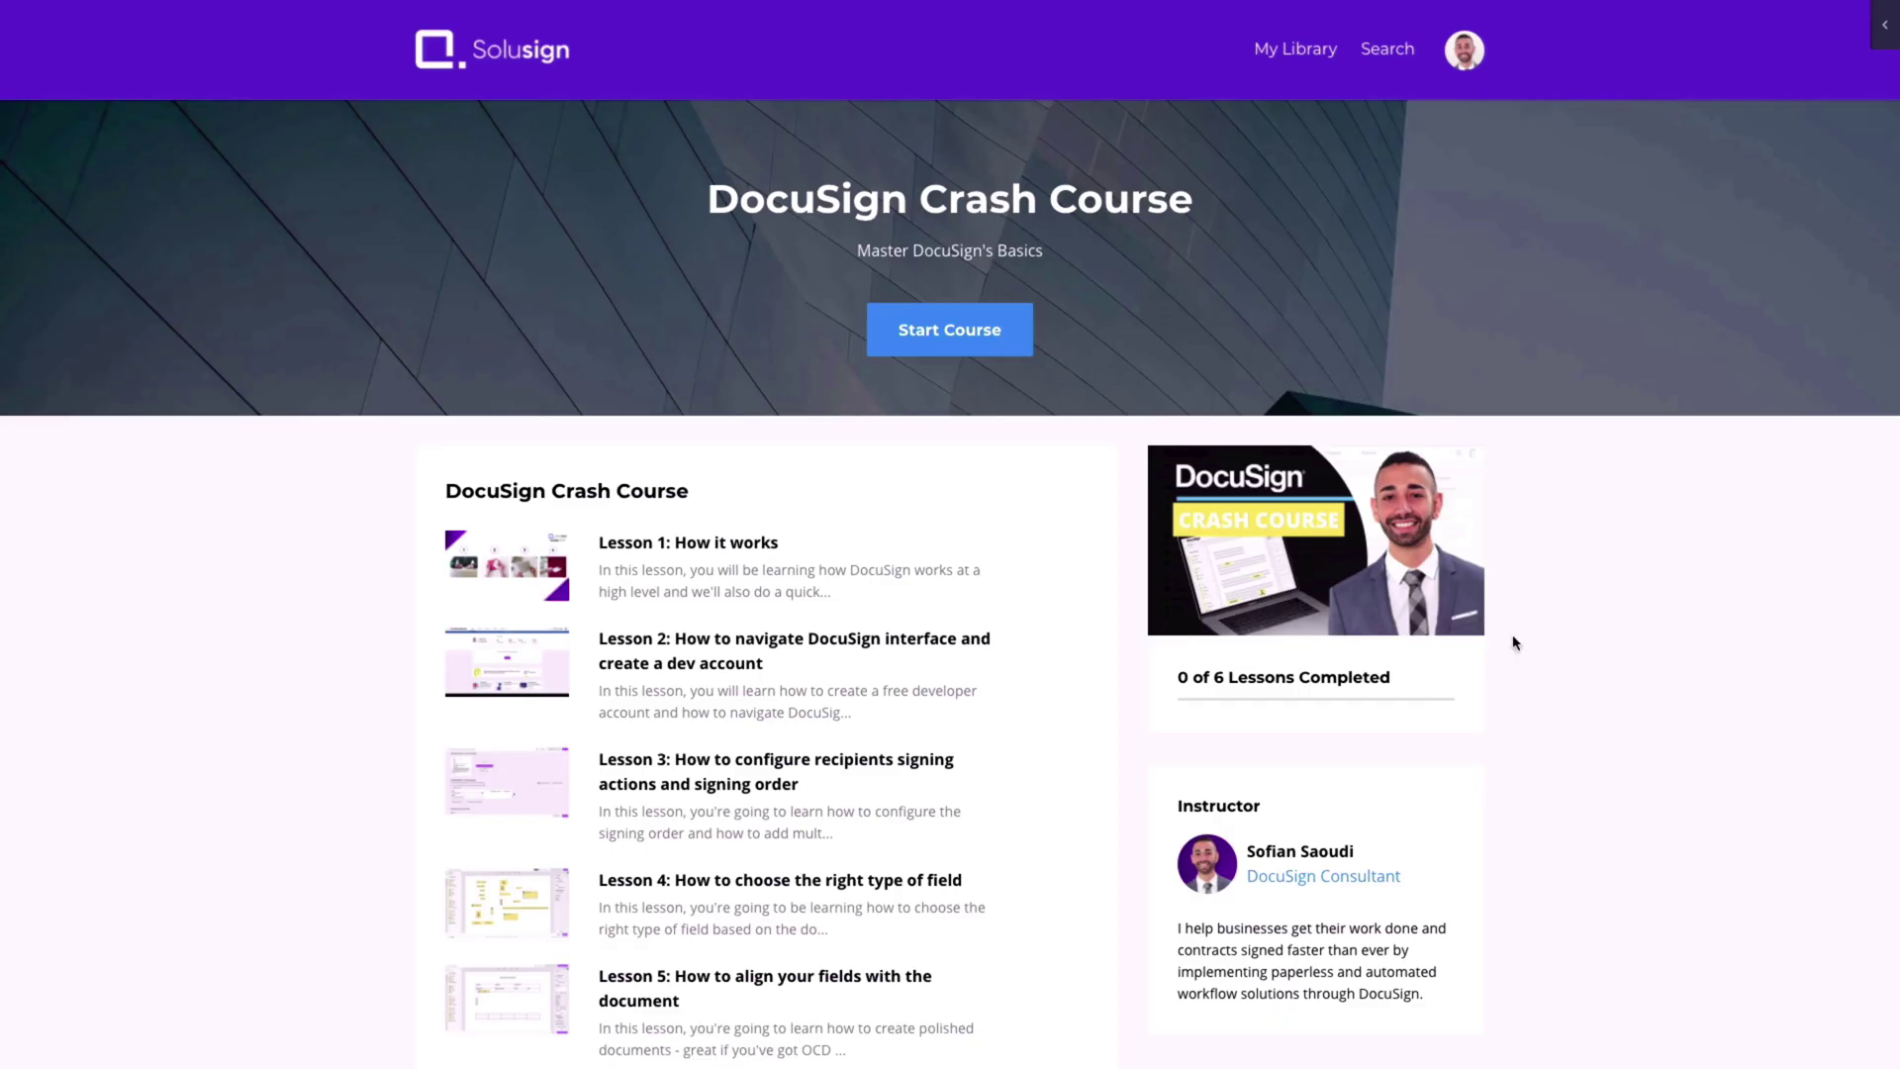
- Start the DocuSign Crash Course and play the Lesson 1 video from 0:43
{"action": "left_click", "coordinate": [919, 337]}
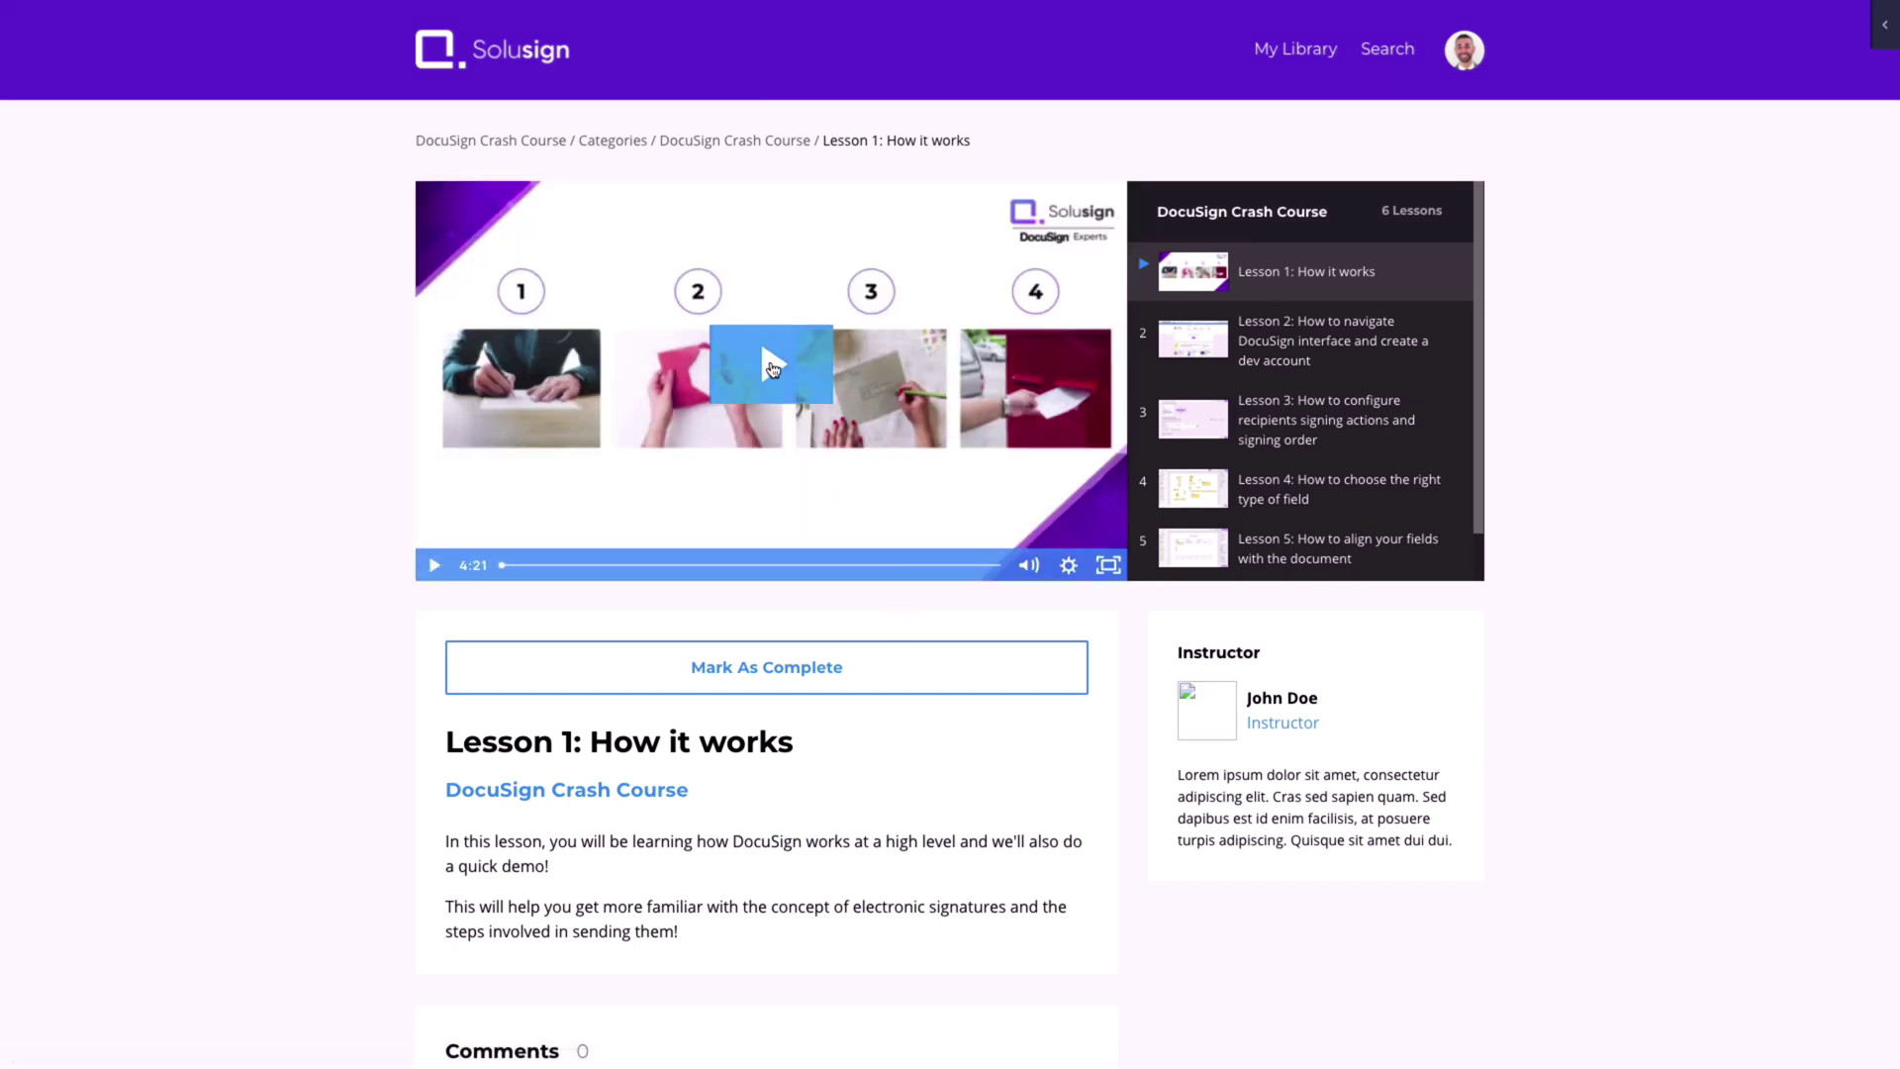
{"action": "left_click", "coordinate": [771, 368]}
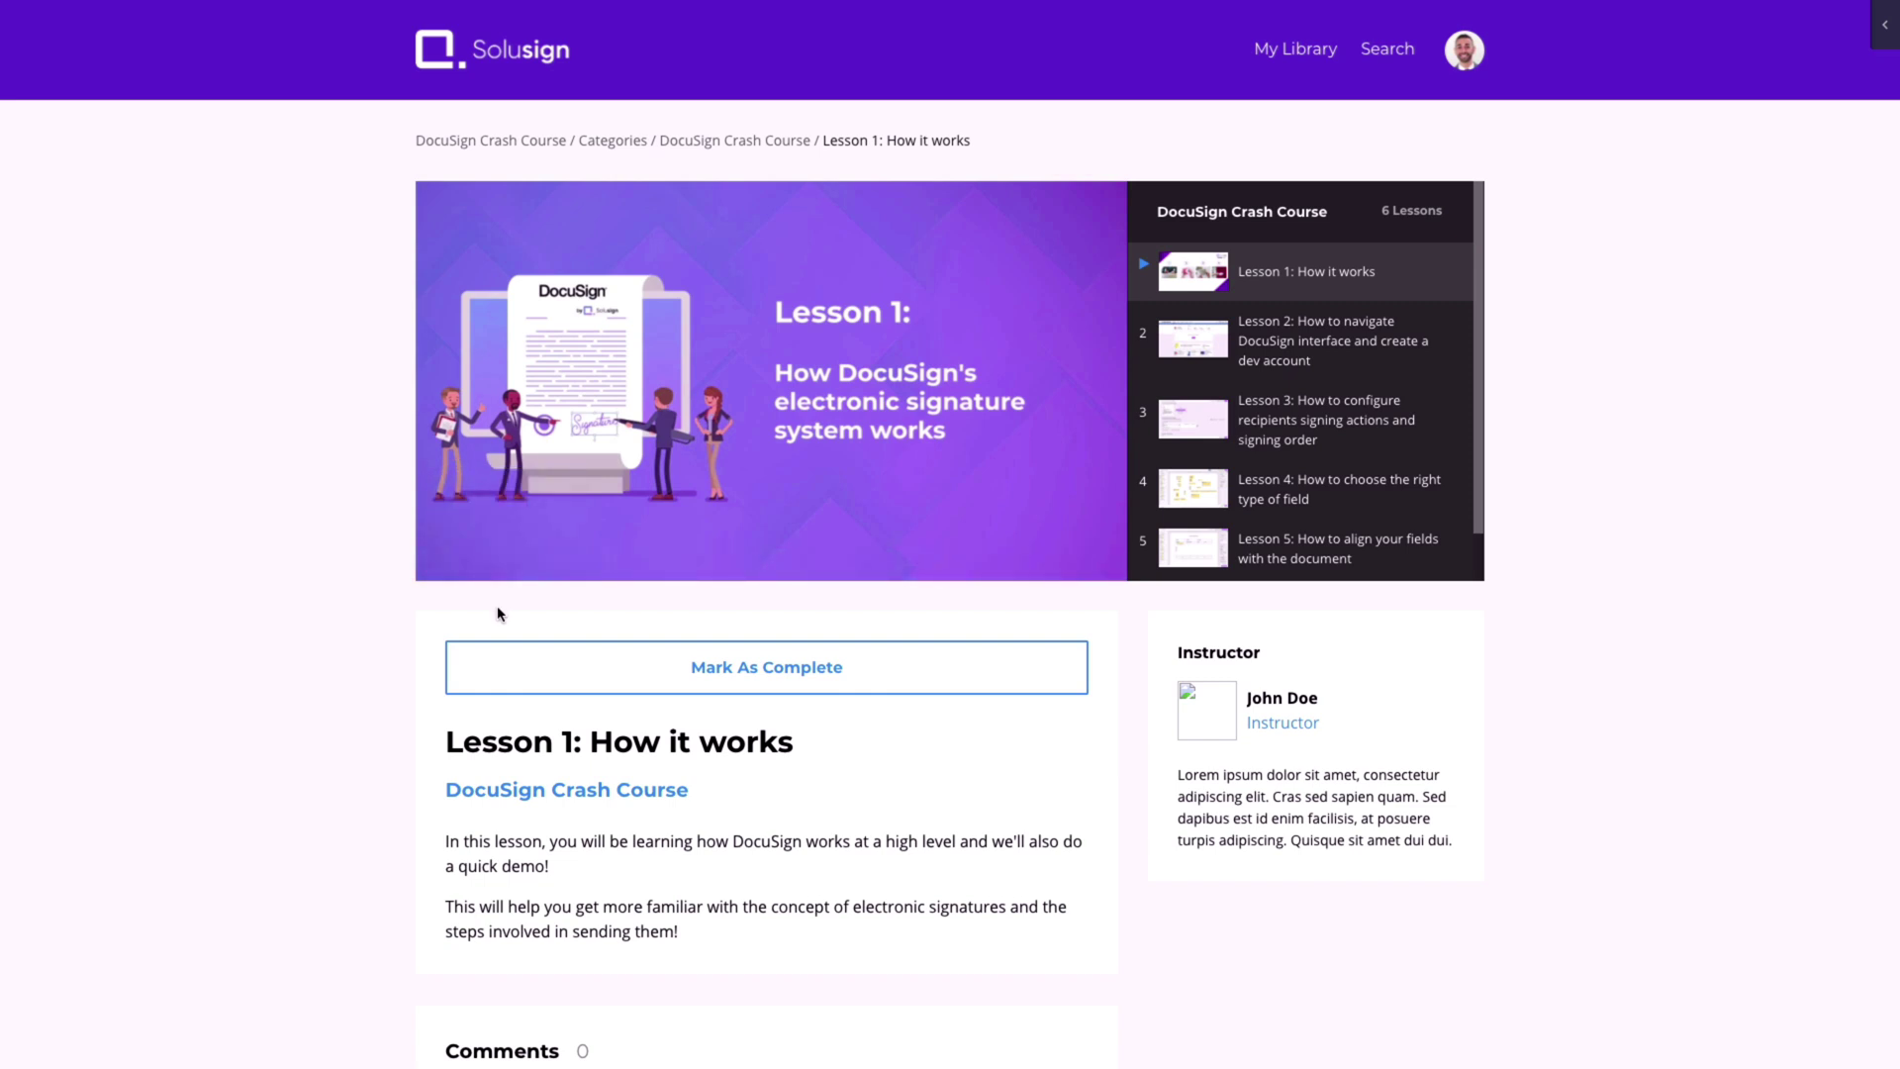
{"action": "left_click", "coordinate": [583, 566]}
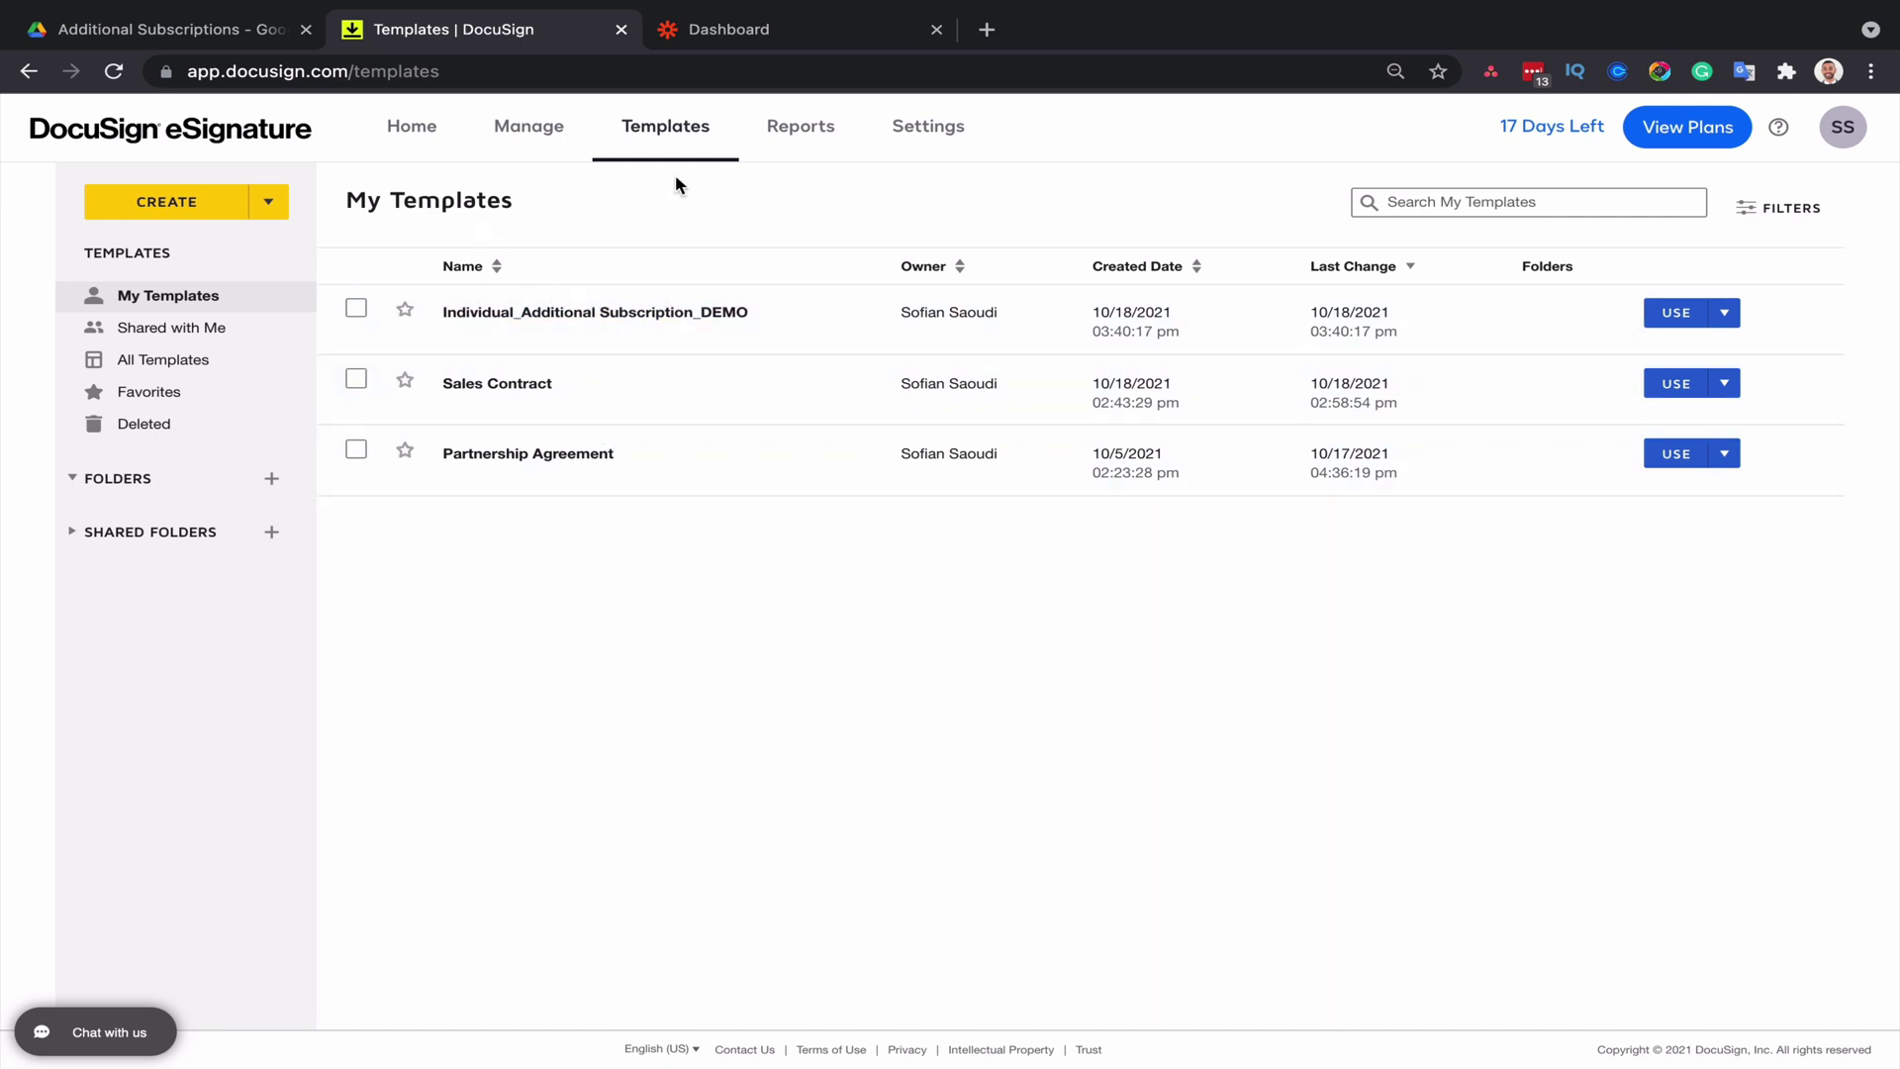
- Edit the Individual_Additional Subscription_DEMO template and advance past Placeholders to Add Fields
{"action": "left_click", "coordinate": [619, 314]}
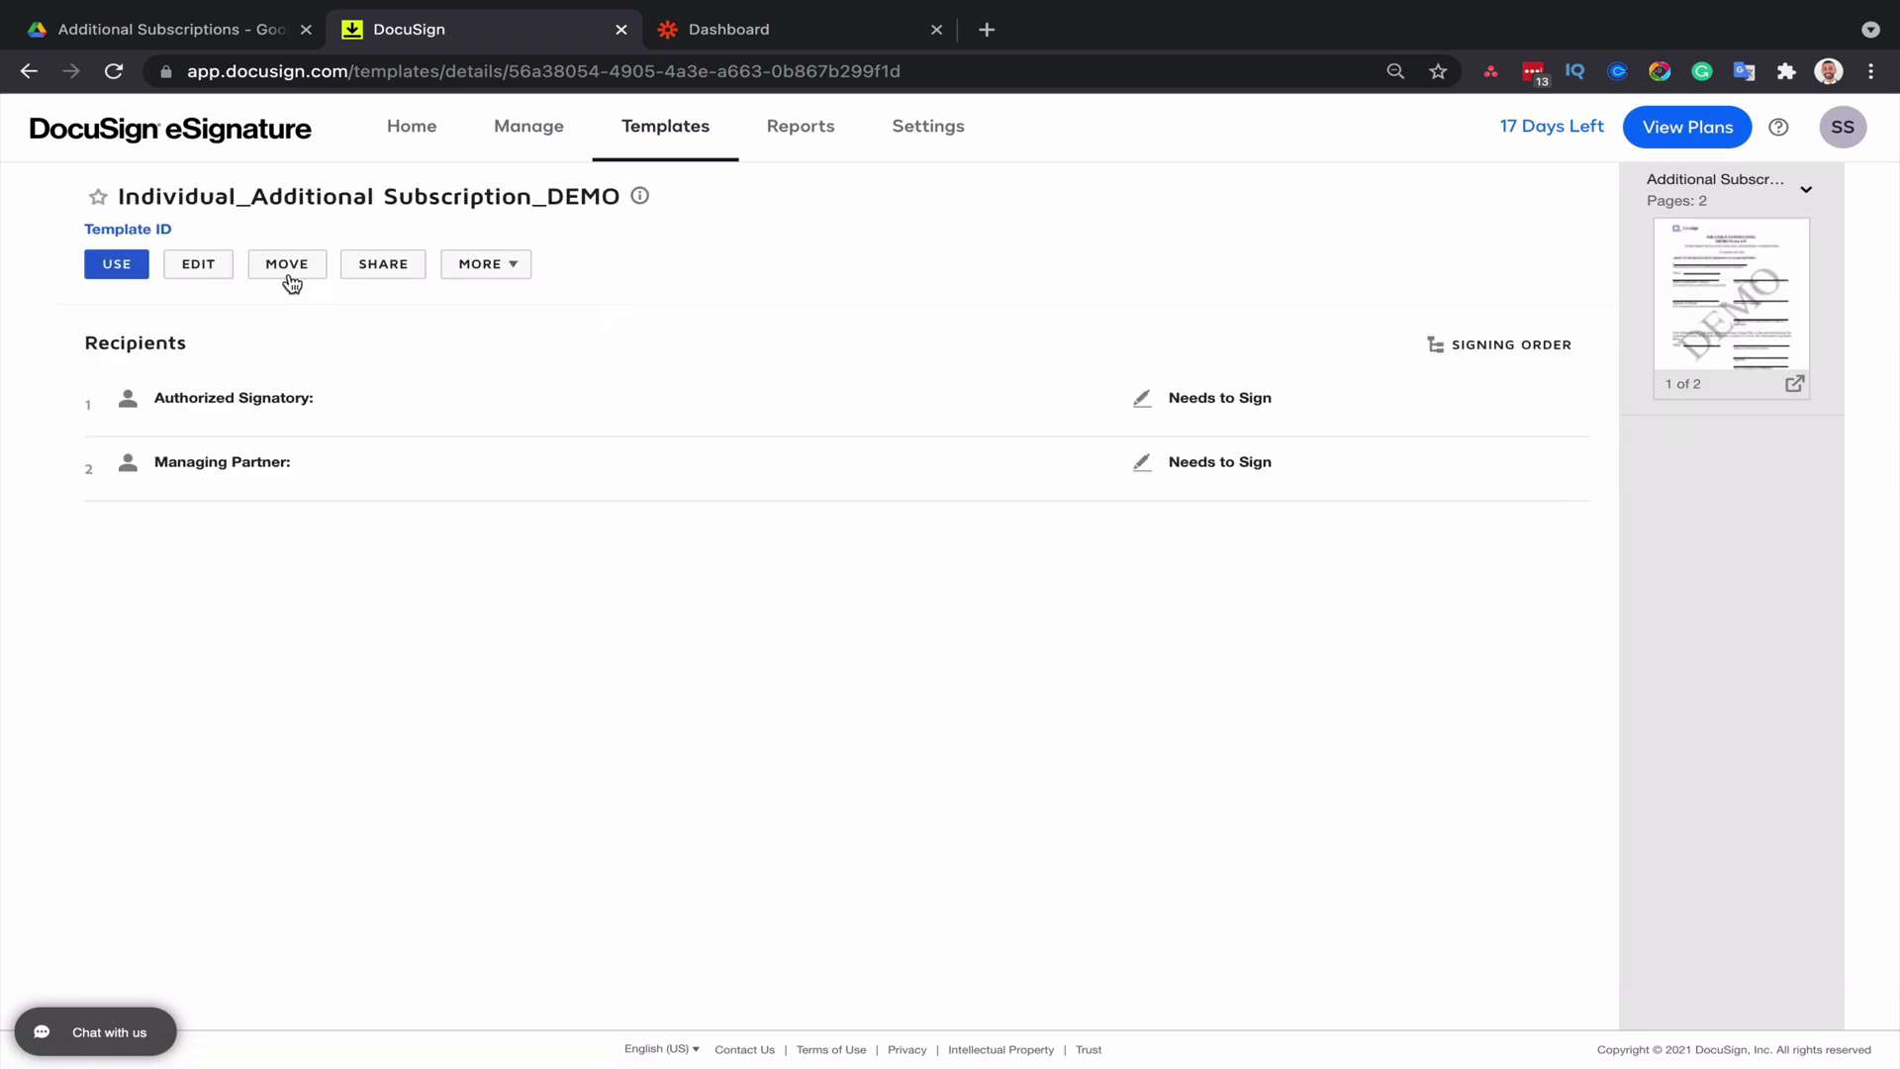
{"action": "left_click", "coordinate": [194, 266]}
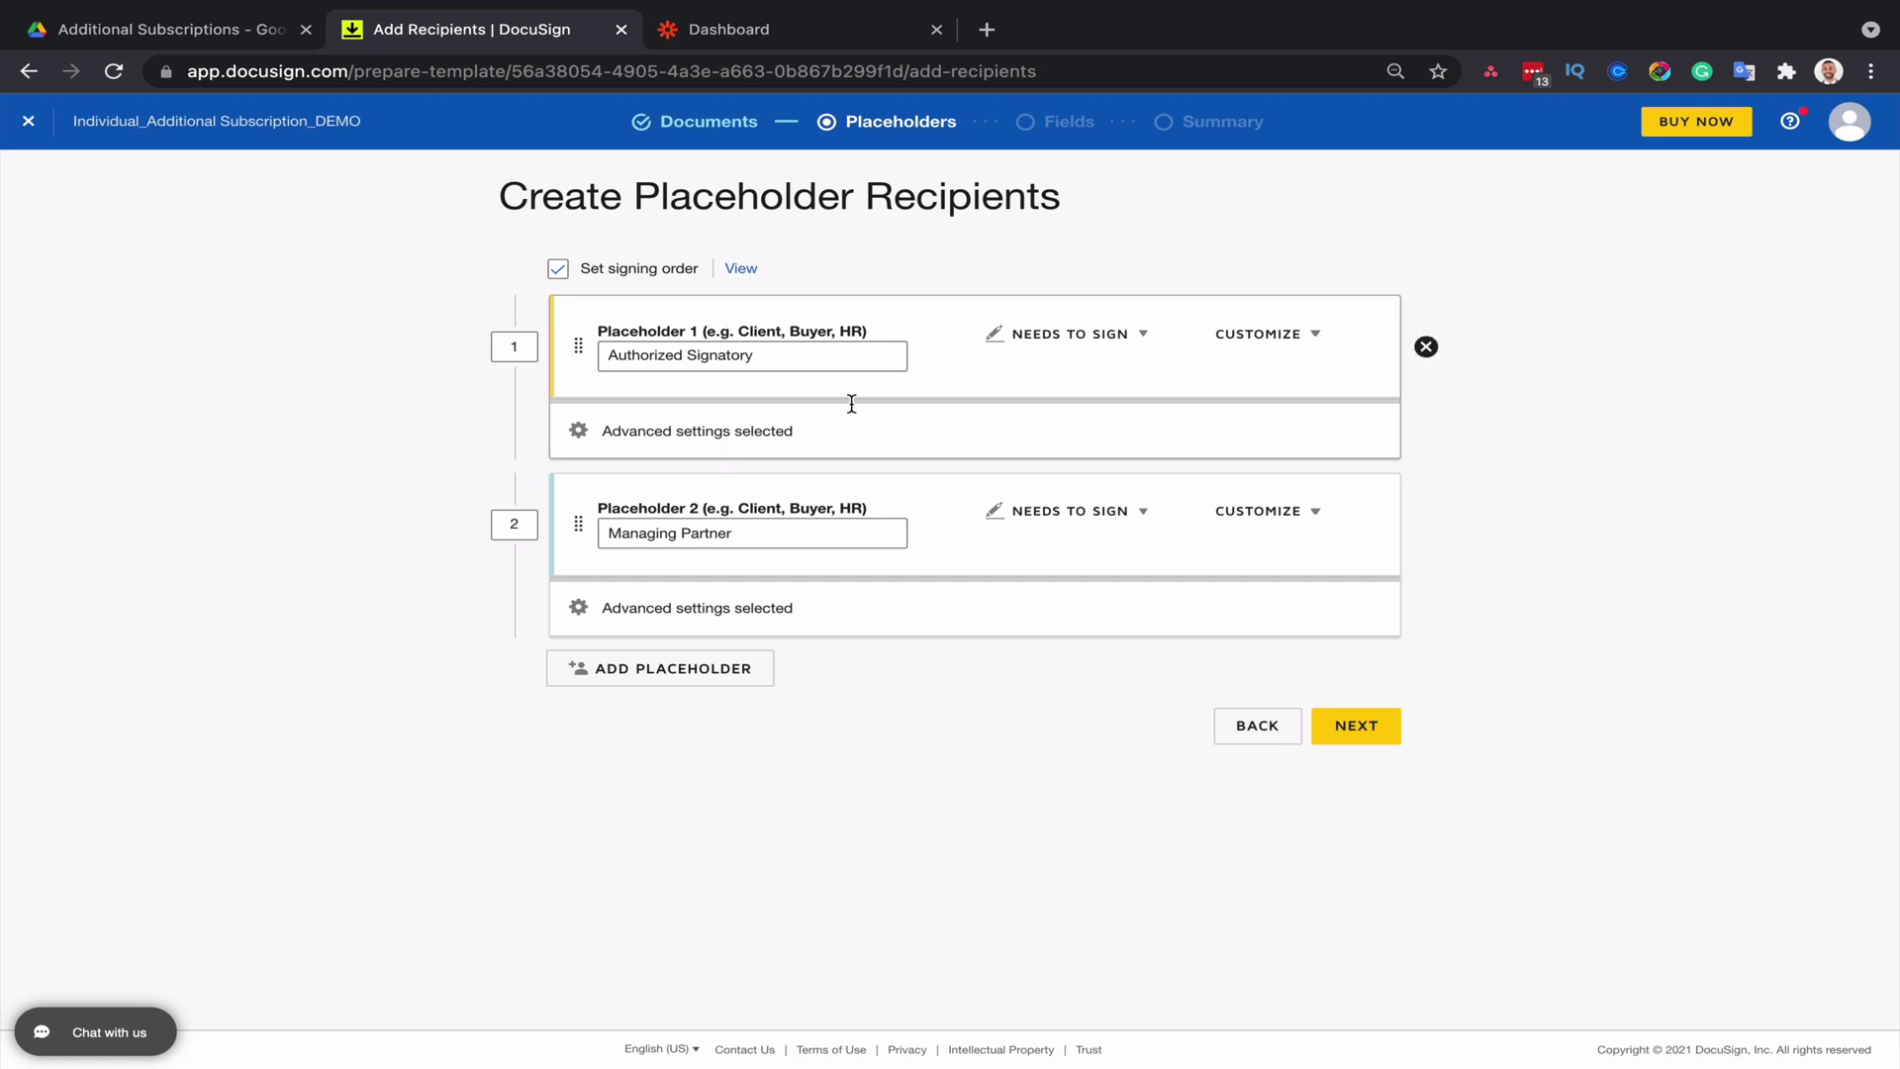
{"action": "left_click", "coordinate": [1381, 716]}
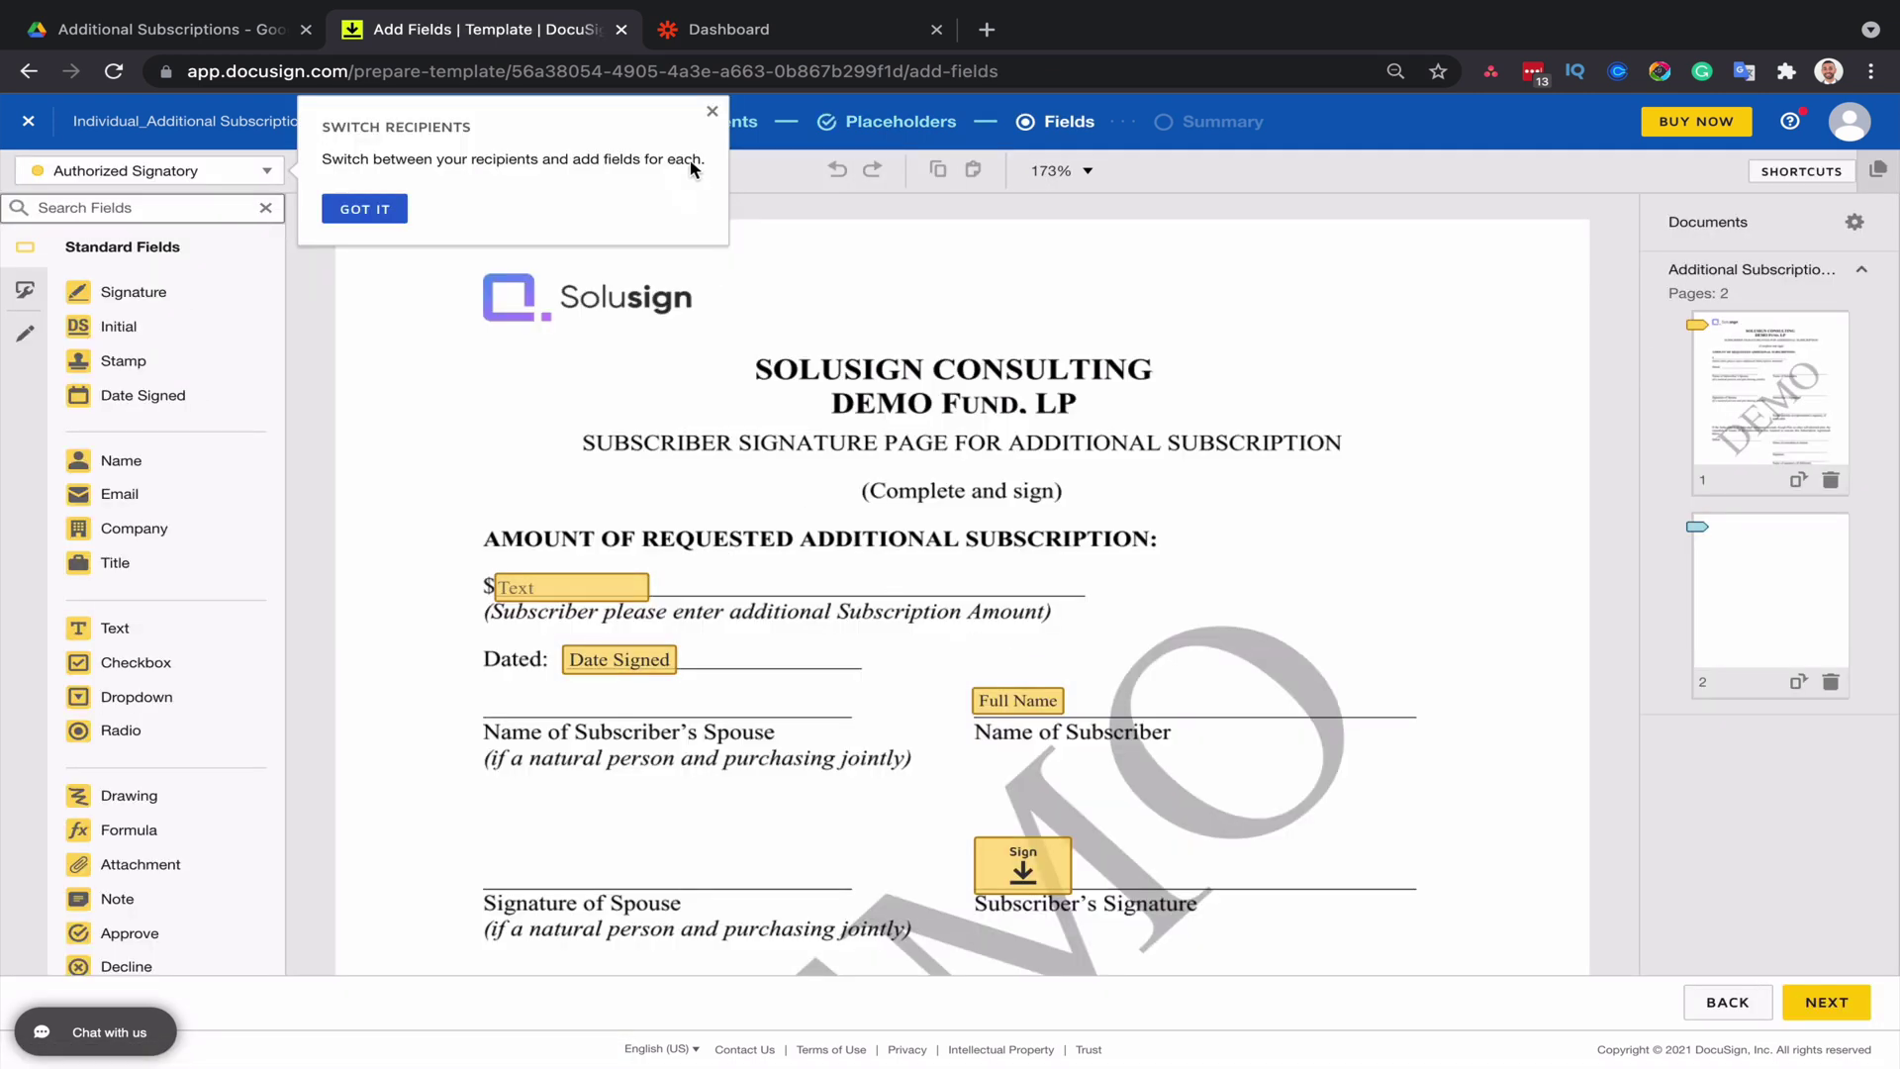
- Add an optional text field near the top of page 1 with value 1
{"action": "left_click", "coordinate": [711, 111]}
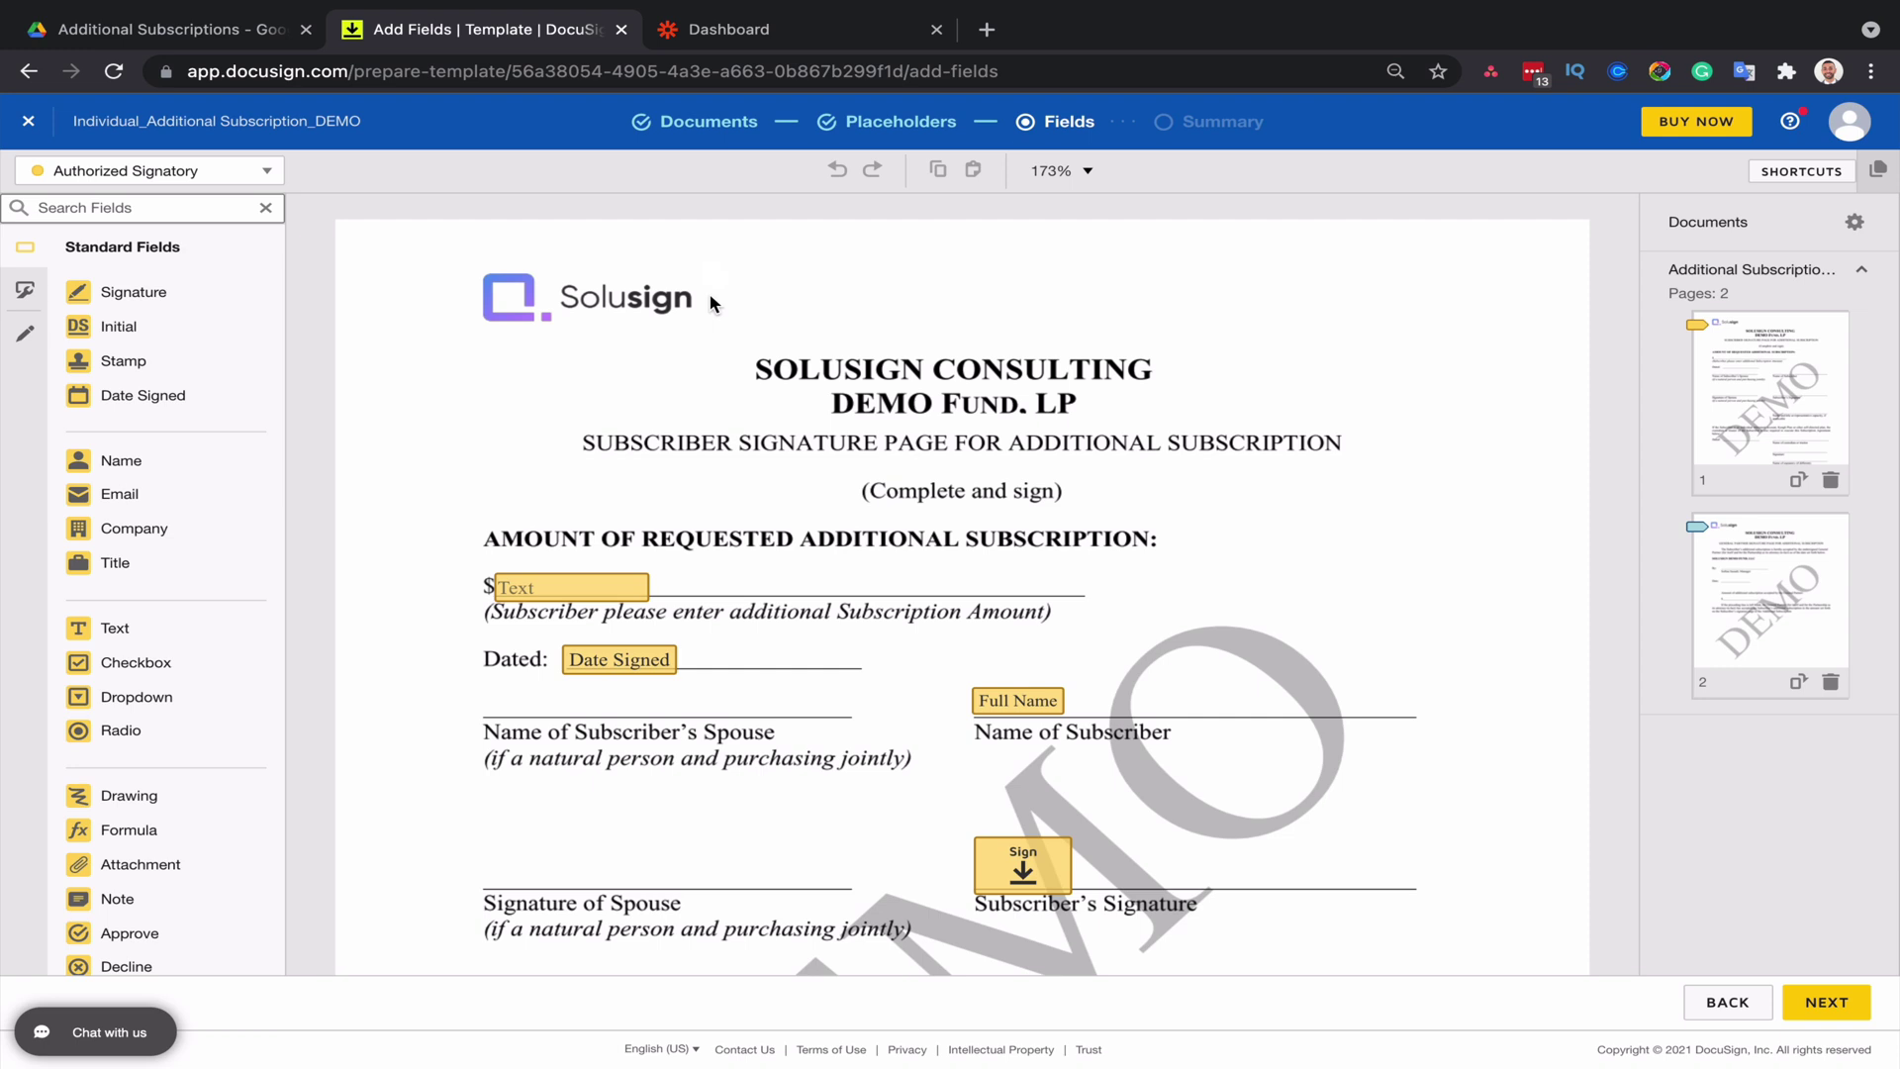
{"action": "left_click", "coordinate": [440, 377]}
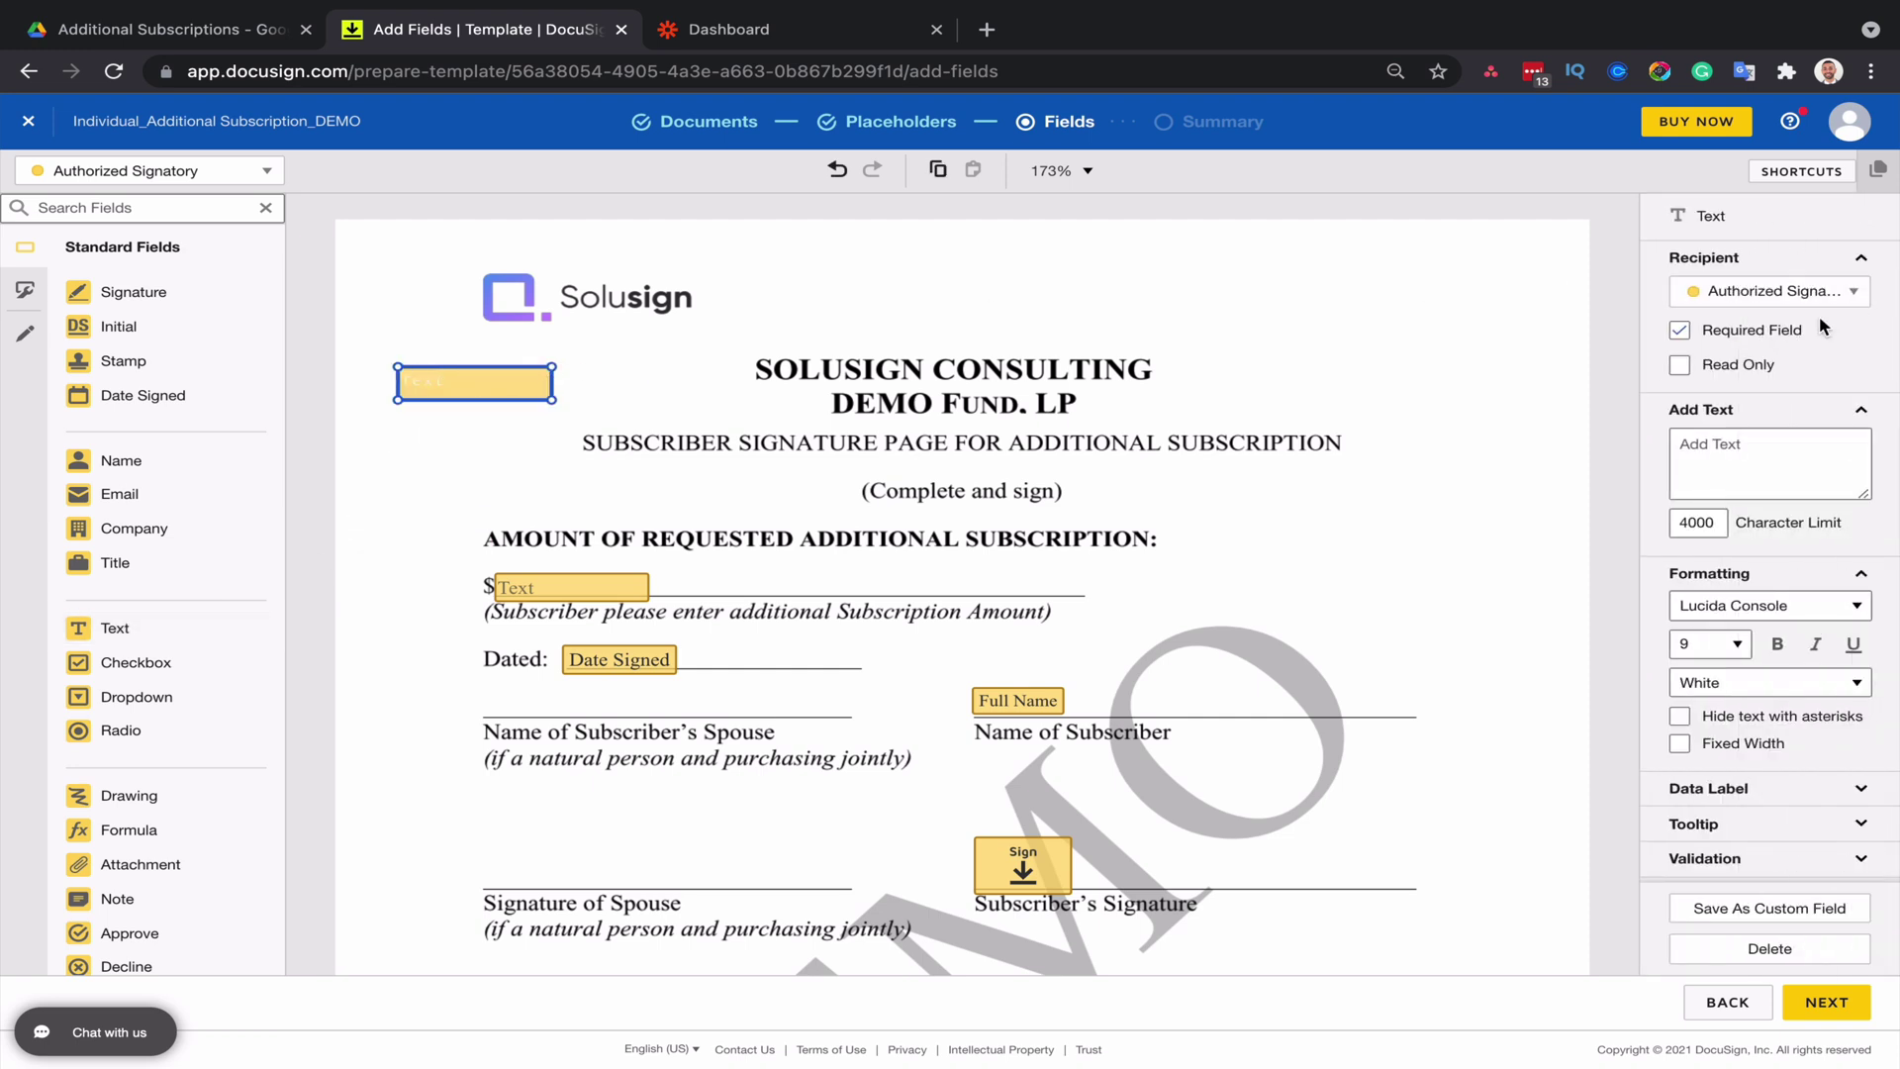
{"action": "left_click", "coordinate": [1752, 333]}
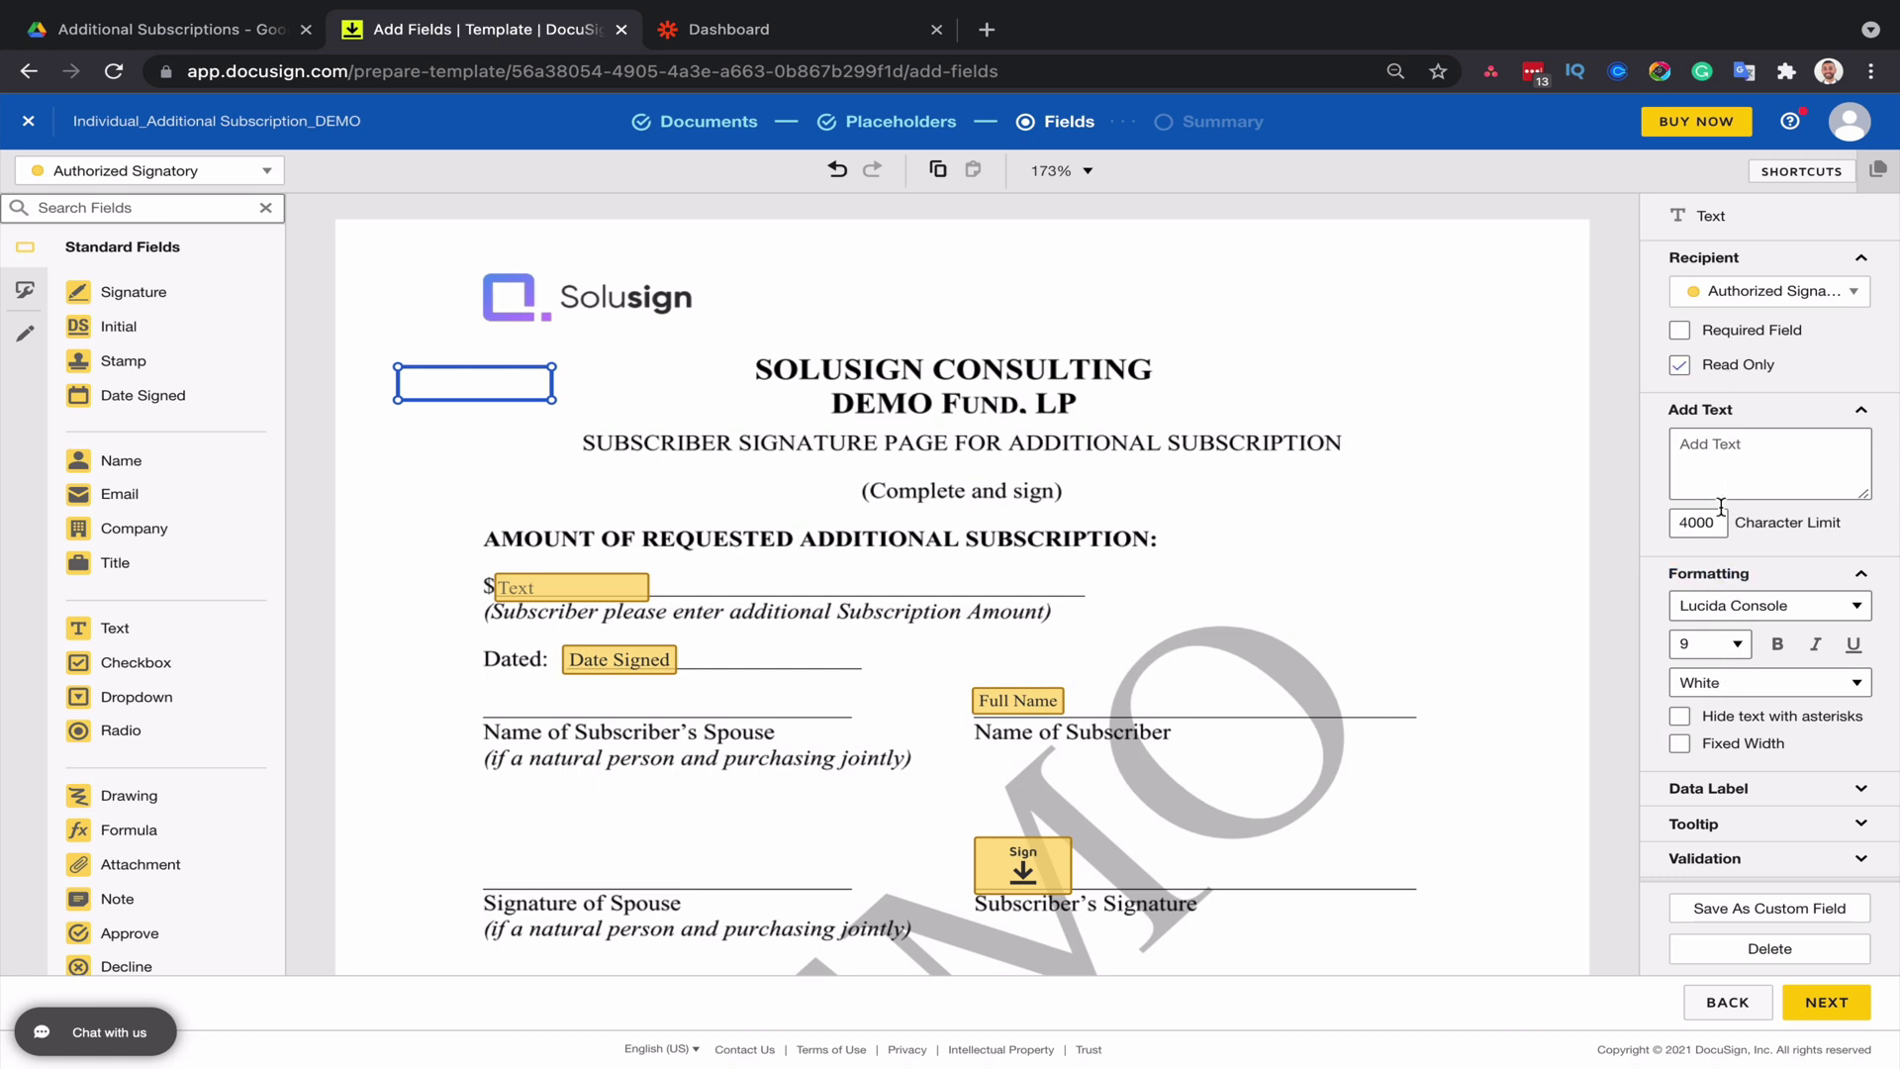
{"action": "left_click", "coordinate": [1719, 463]}
{"action": "type", "text": "1"}
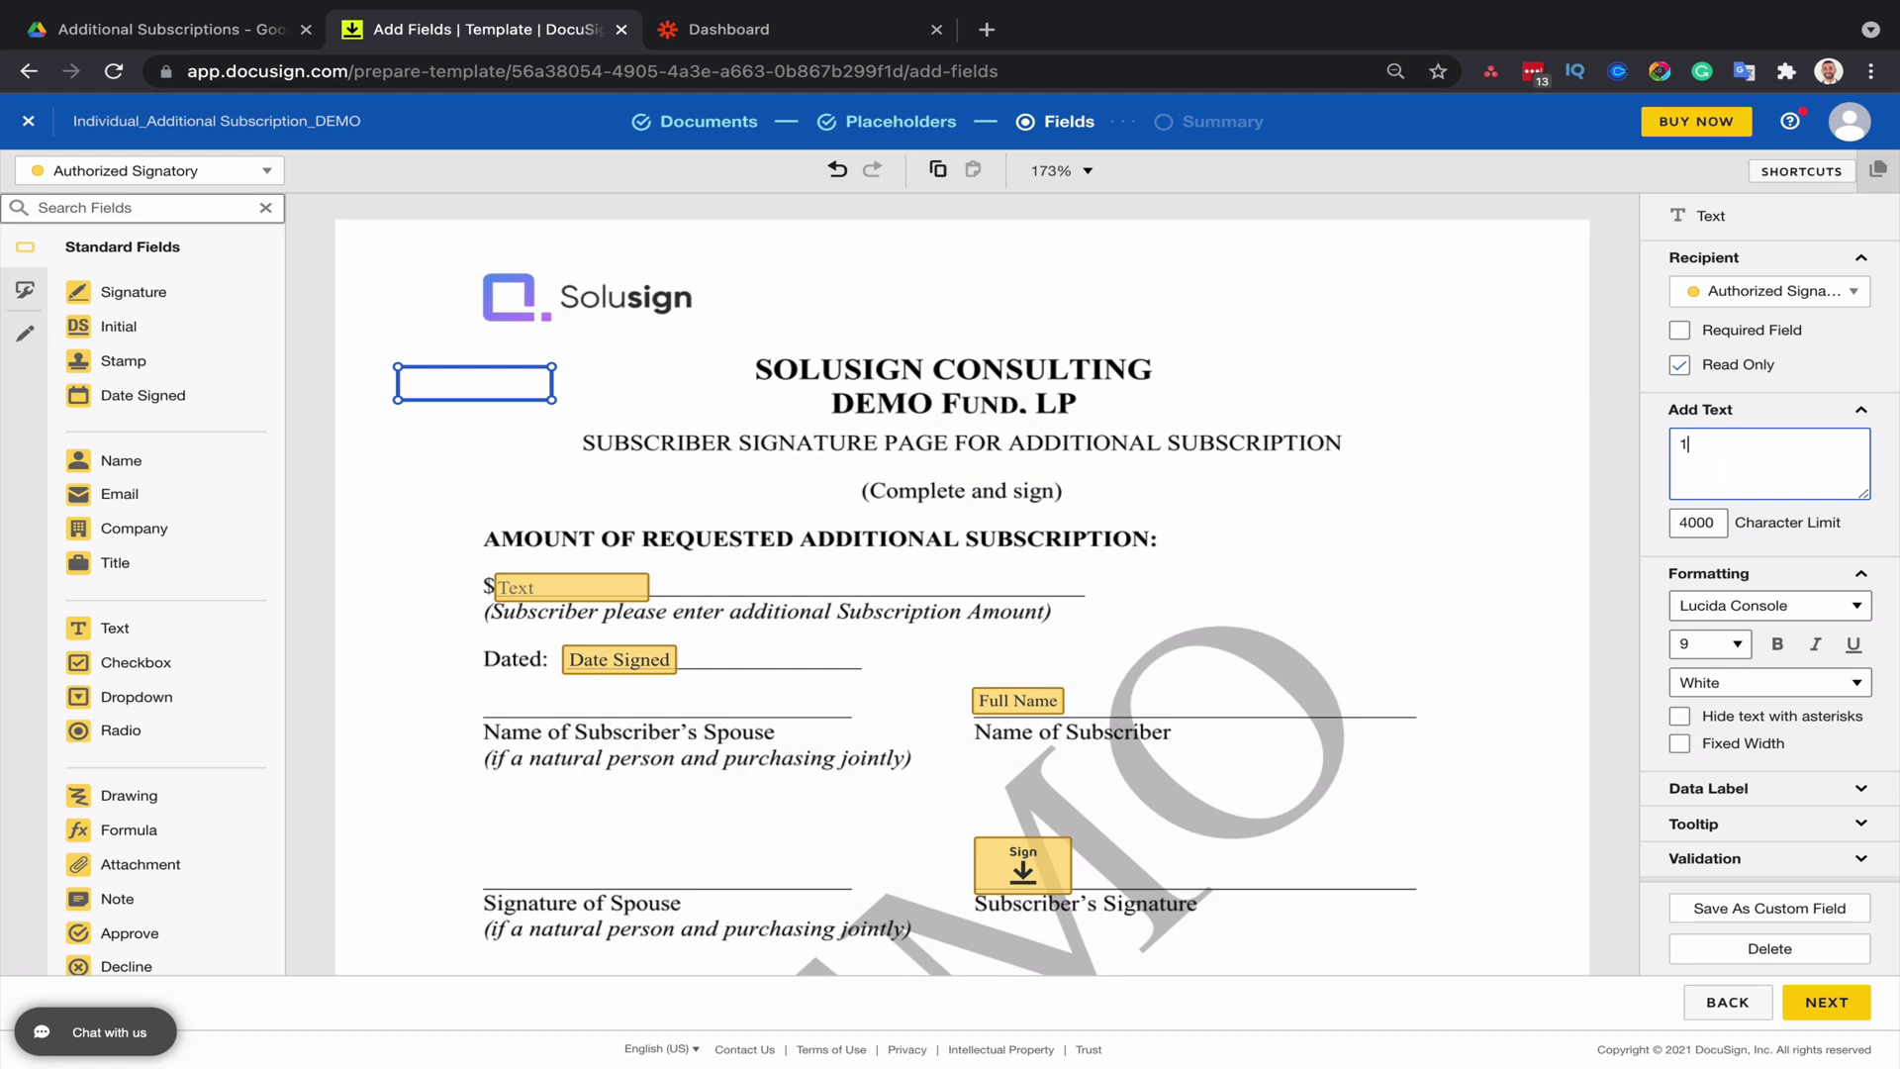
- Set the field's data label to saveInGoogleDrive and save the template
{"action": "scroll", "coordinate": [1850, 683], "scroll_direction": "down", "scroll_amount": 2}
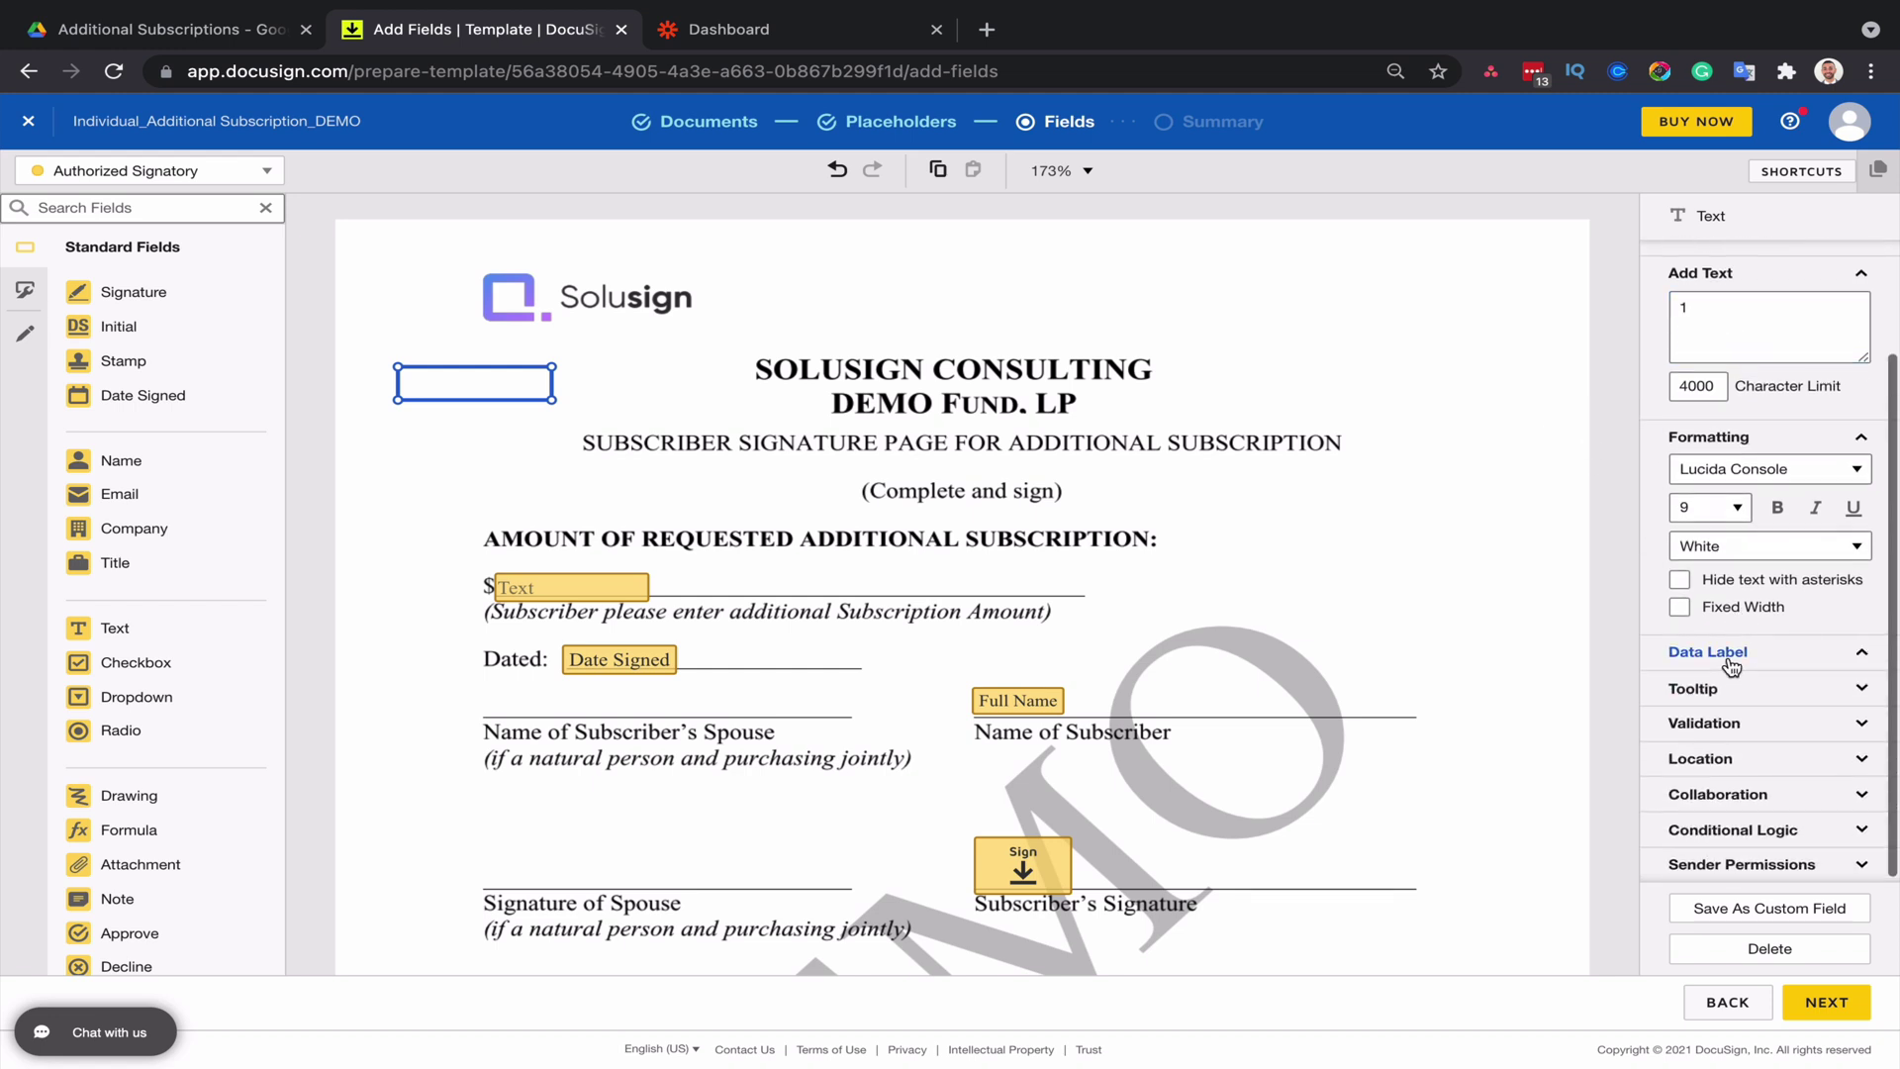
{"action": "left_click", "coordinate": [1847, 653]}
{"action": "triple_click", "coordinate": [1737, 677]}
{"action": "type", "text": "sag"}
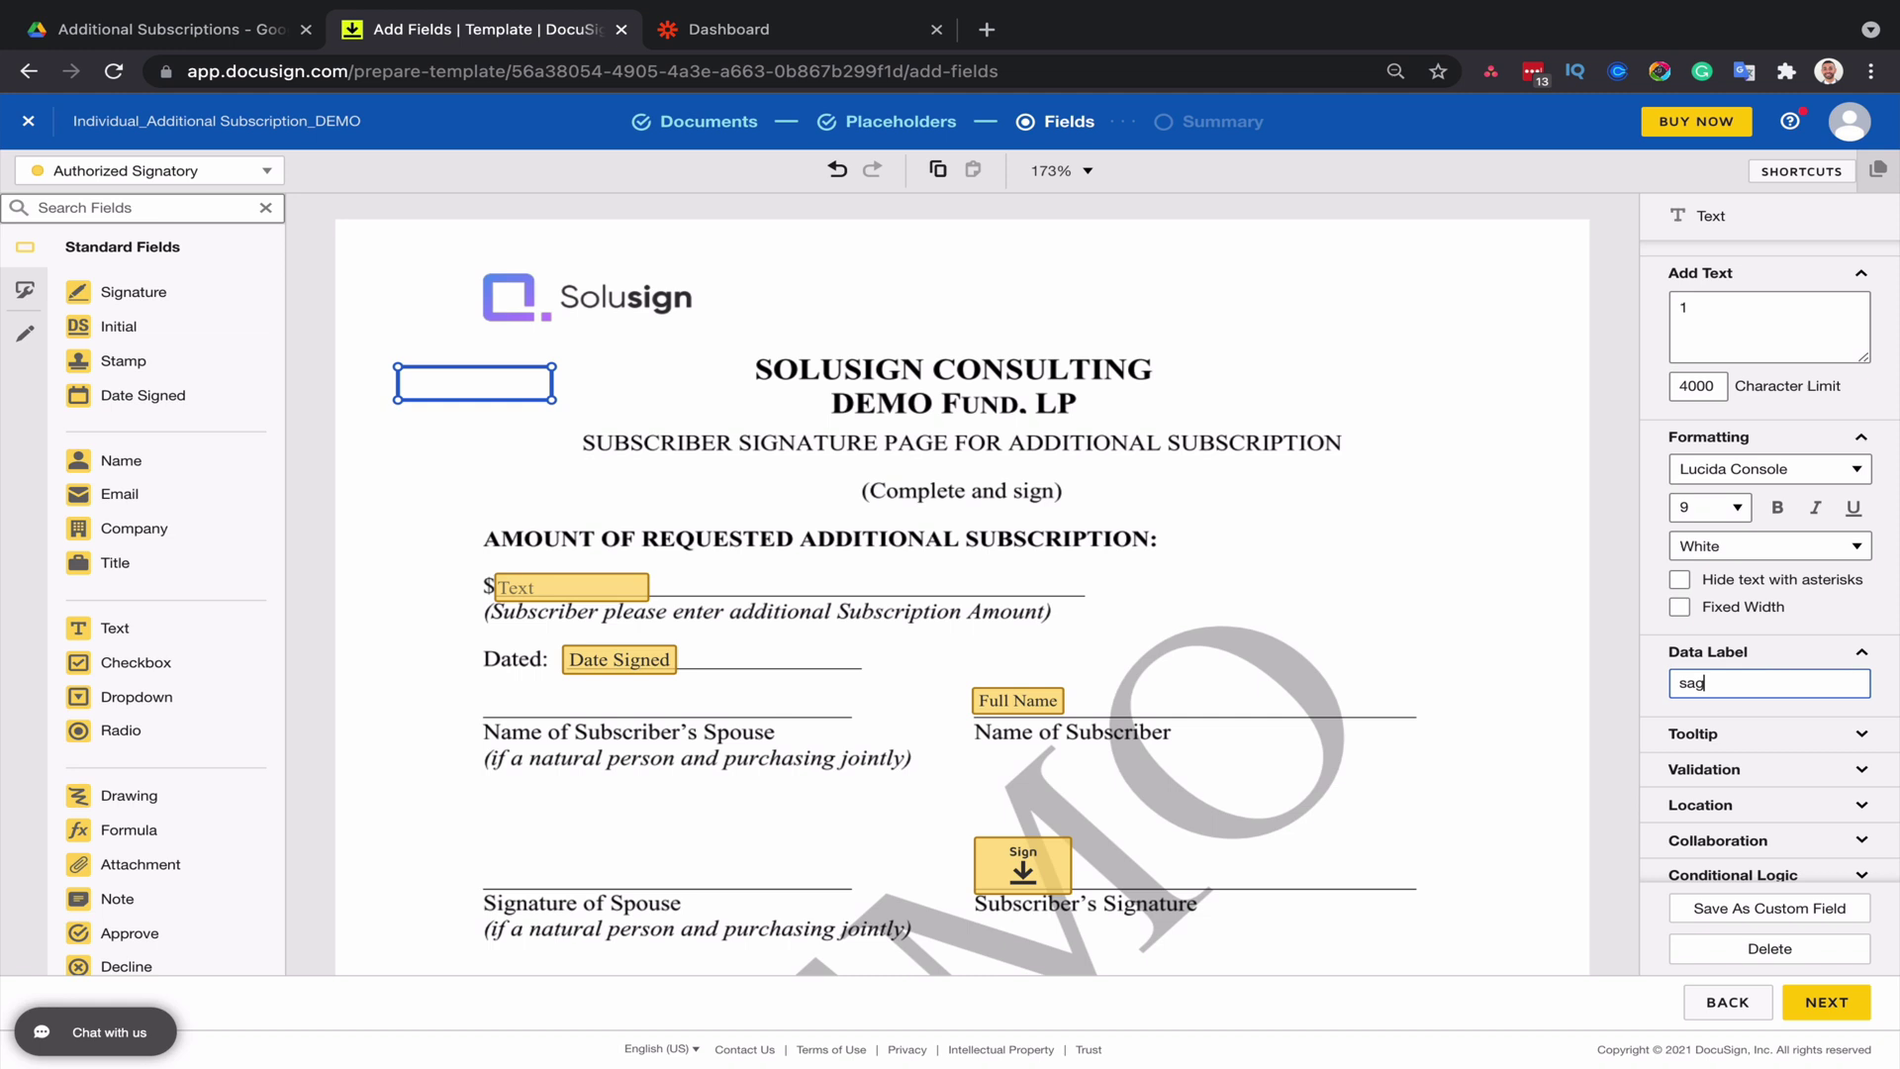
{"action": "type", "text": "eInGoogleDo"}
{"action": "key", "text": "BackSpace"}
{"action": "key", "text": "BackSpace"}
{"action": "type", "text": "Drive"}
{"action": "left_click", "coordinate": [627, 394]}
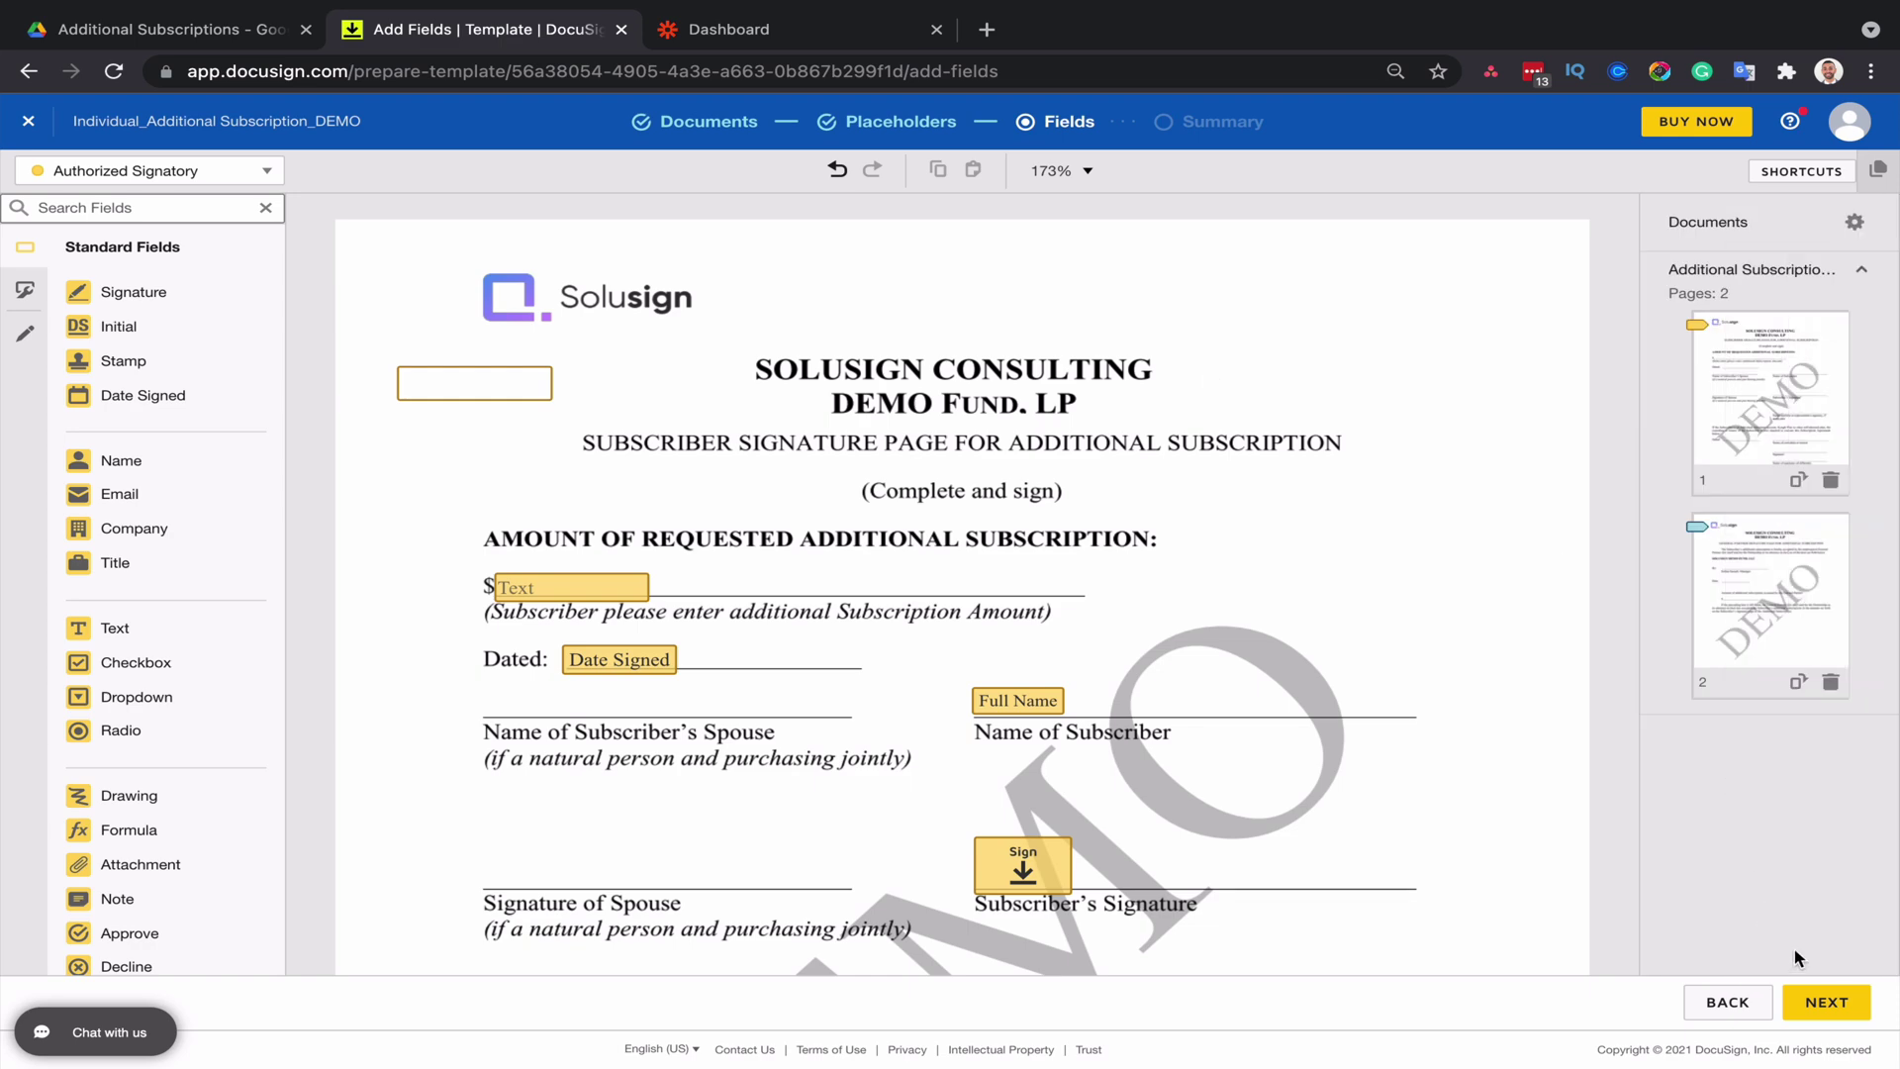
{"action": "left_click", "coordinate": [1823, 1004]}
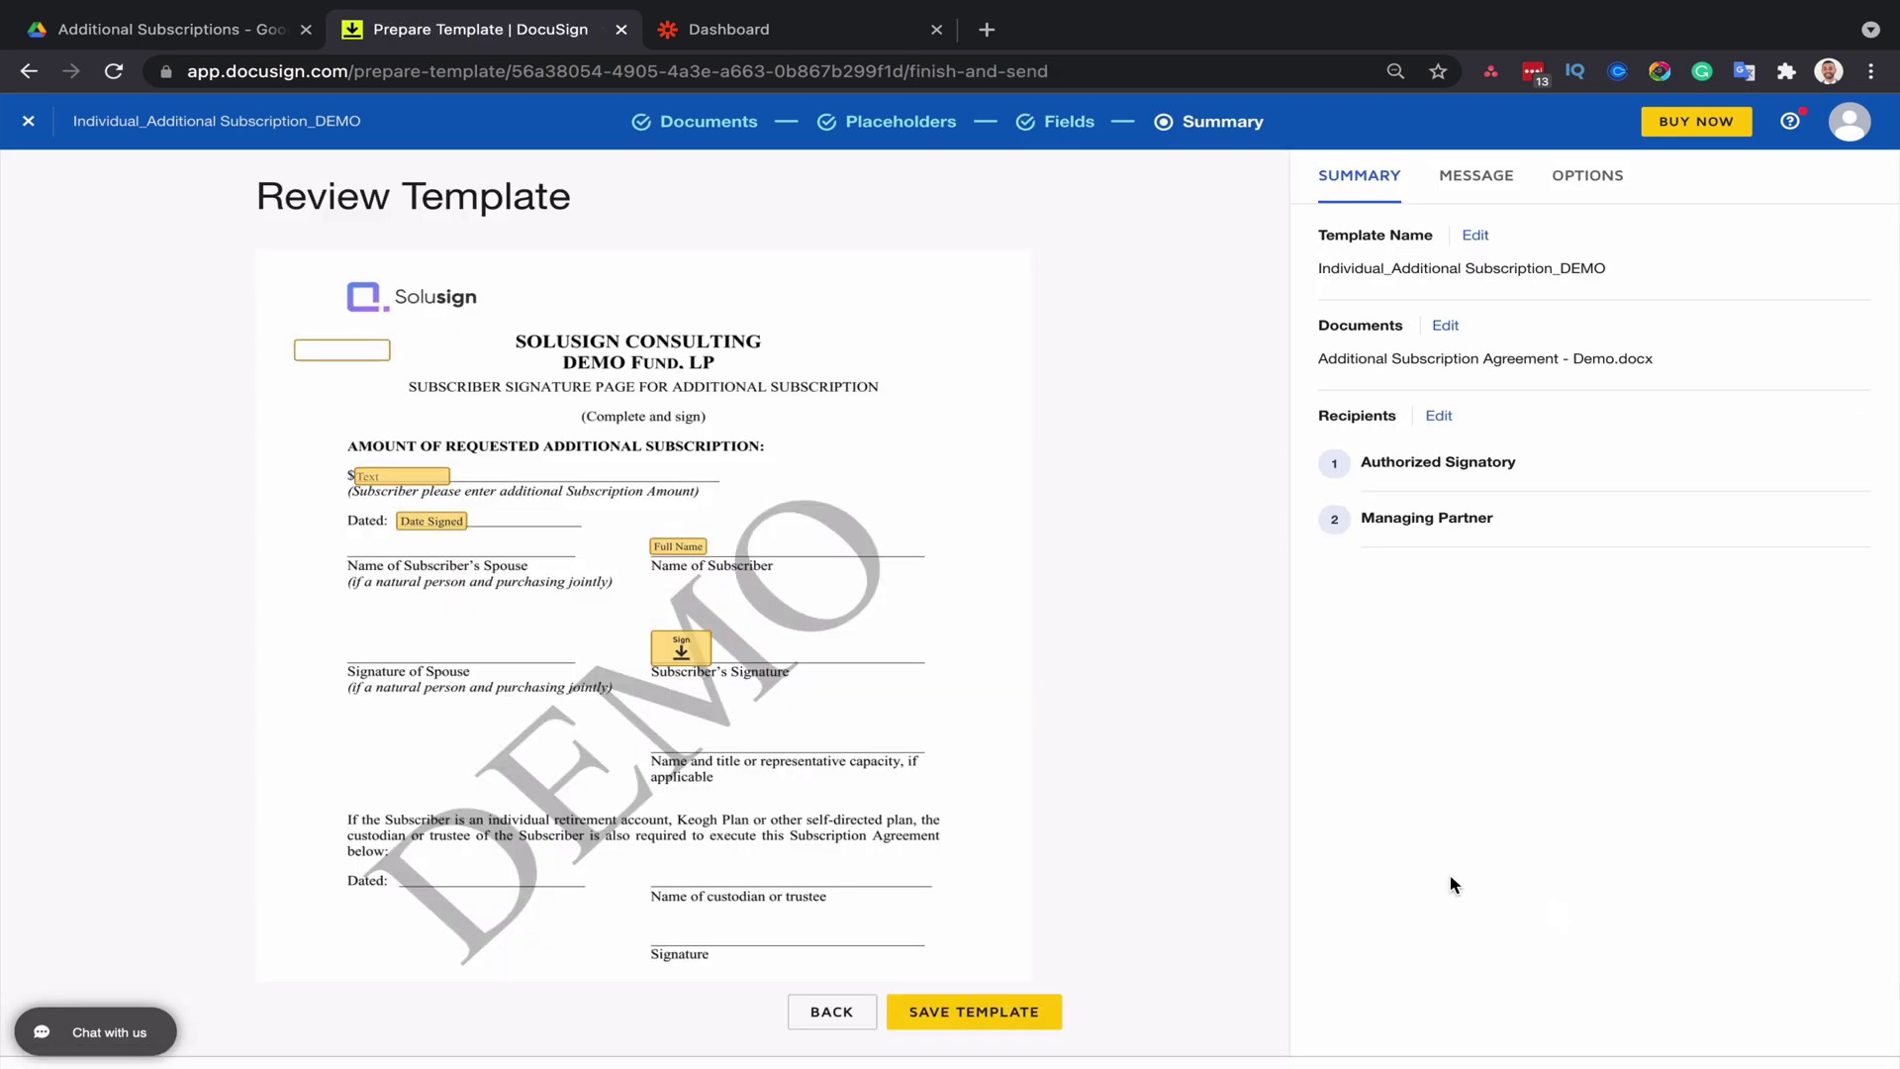
{"action": "left_click", "coordinate": [1009, 1004]}
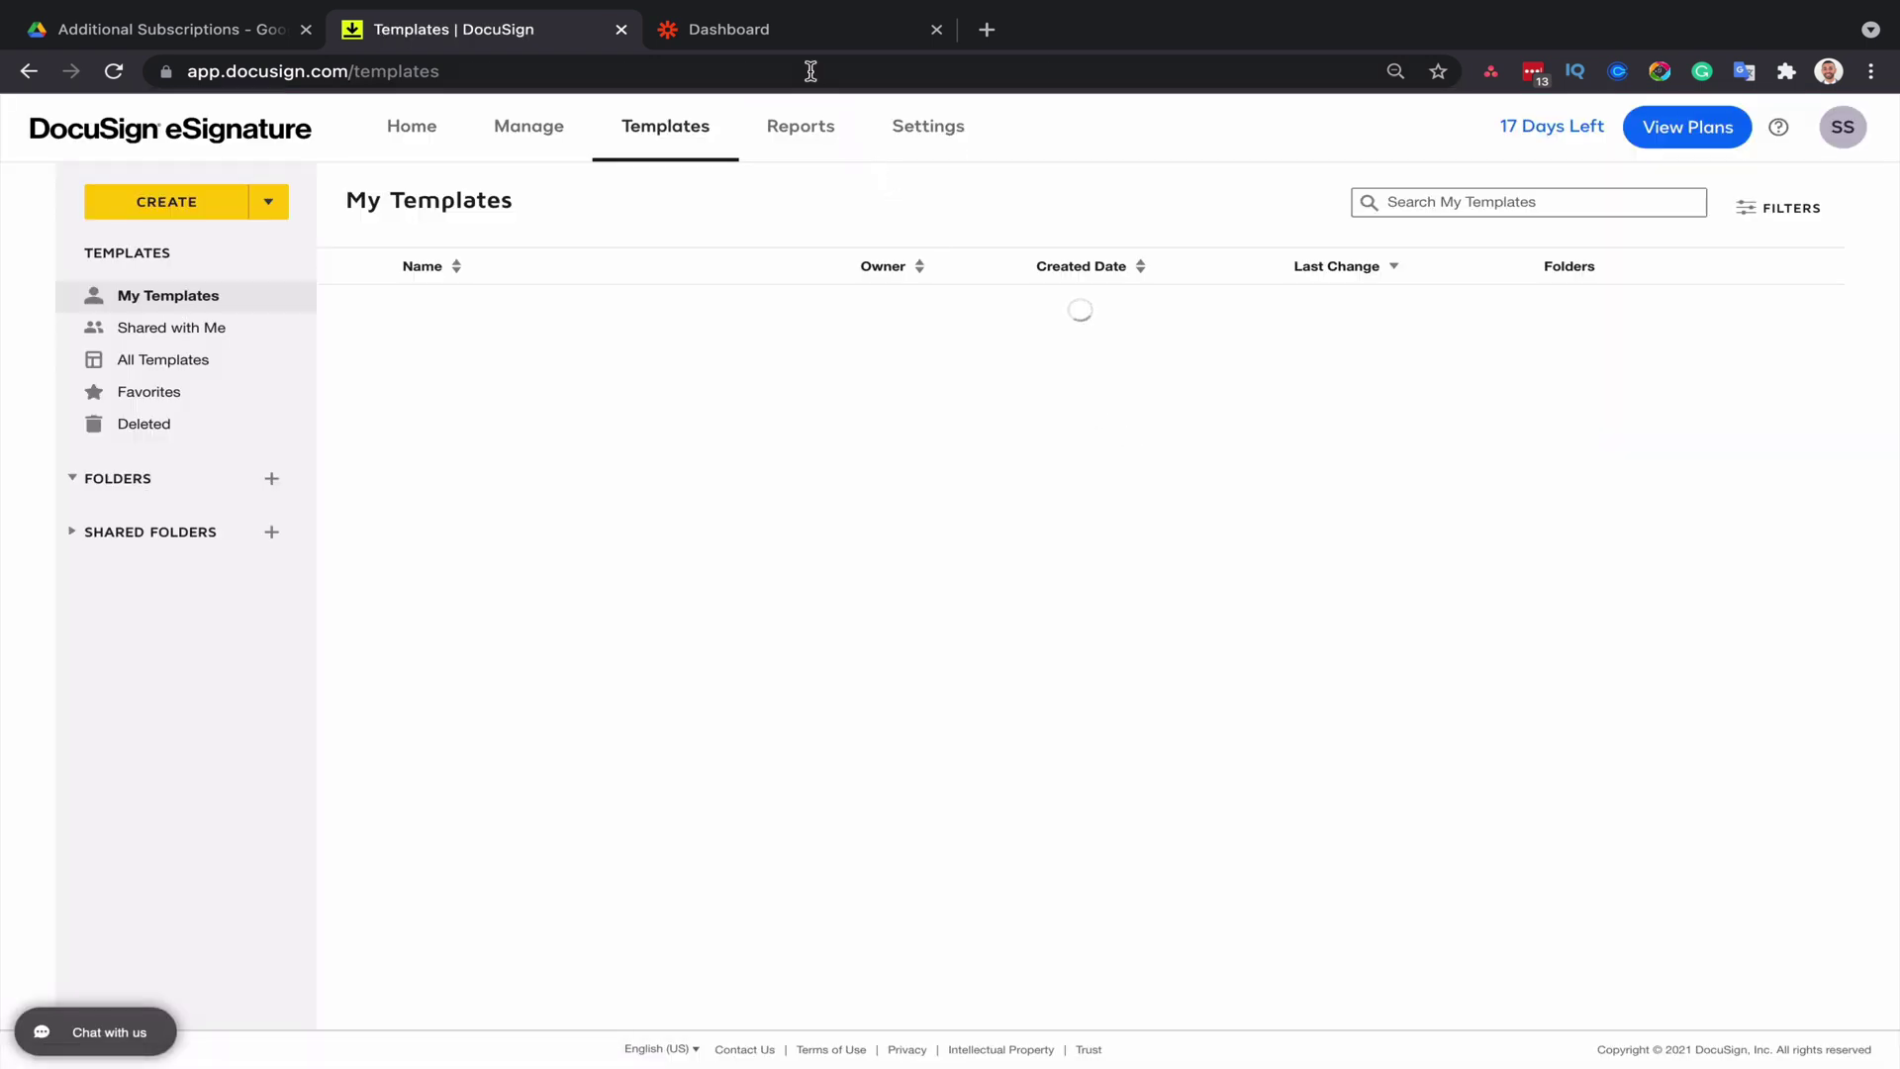
- Create a new zap named 'Save additional subscription agreements to Google Drive'
{"action": "left_click", "coordinate": [752, 28]}
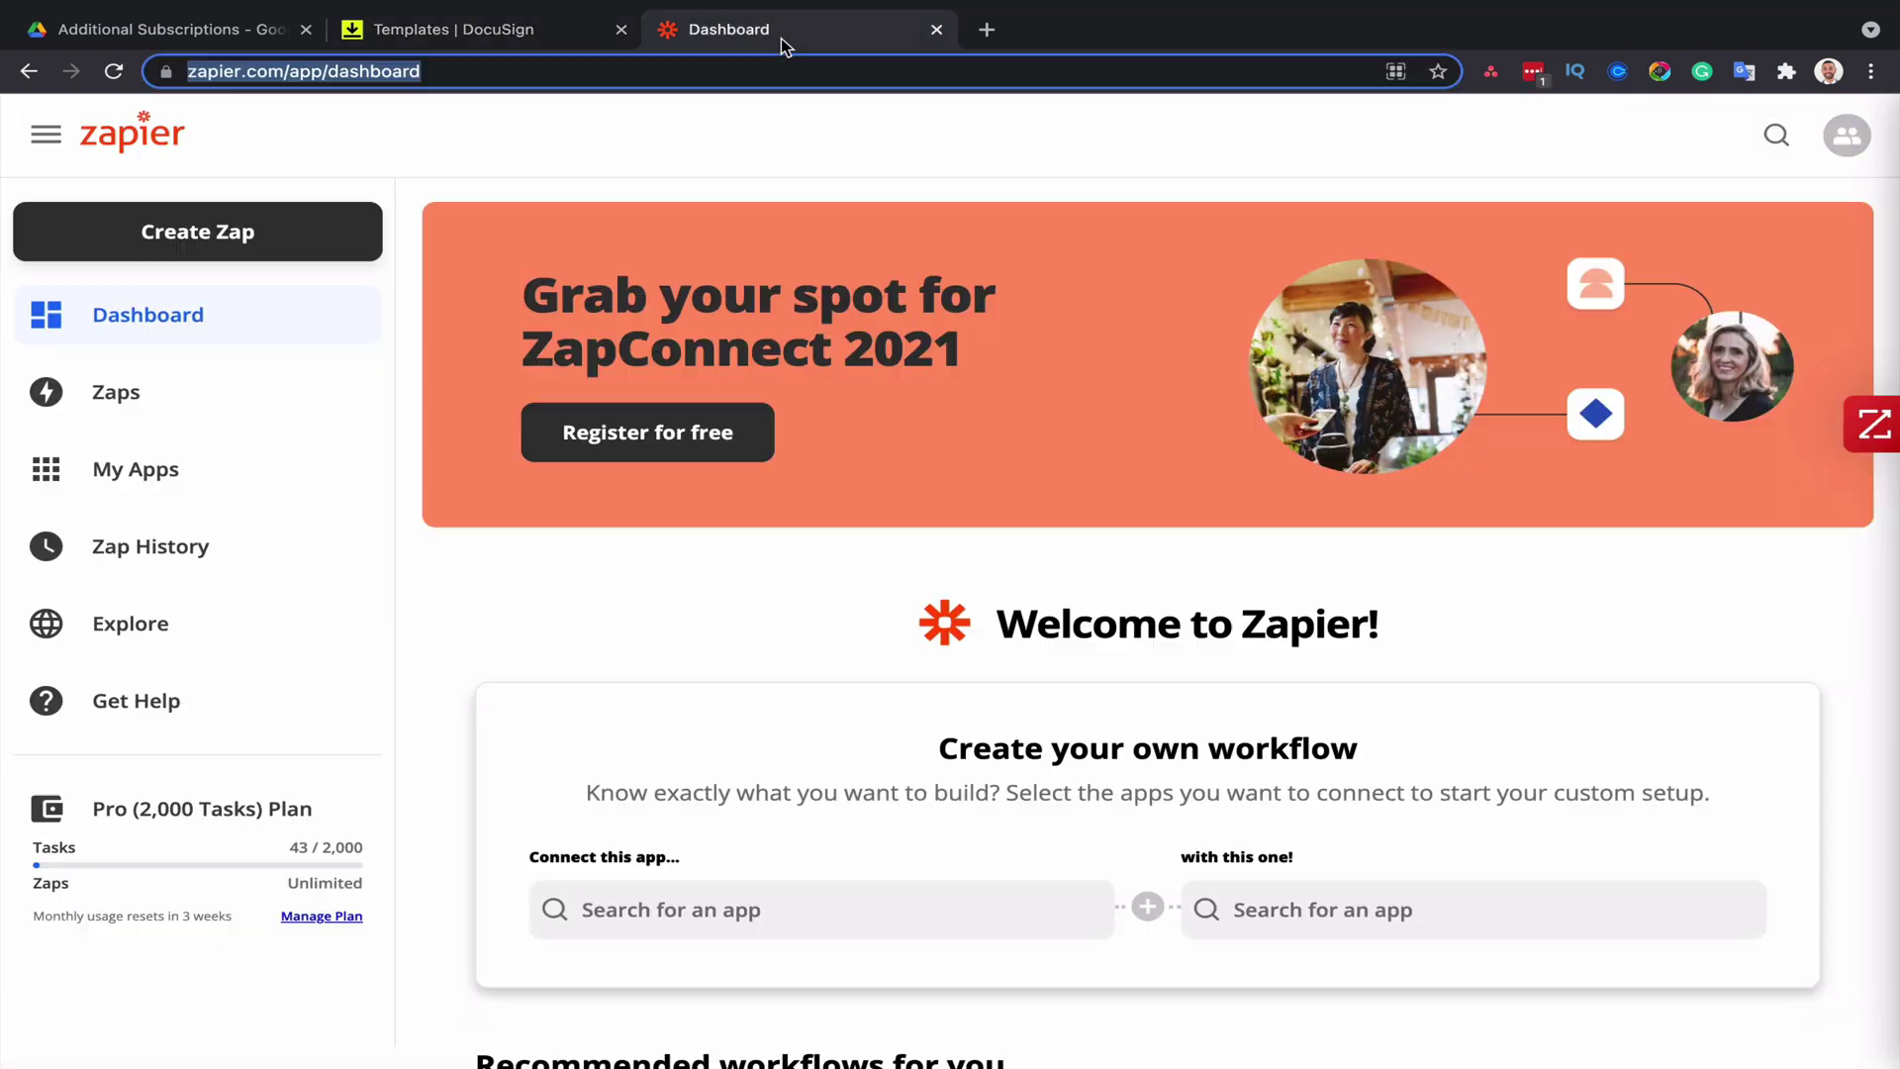
{"action": "left_click", "coordinate": [174, 237]}
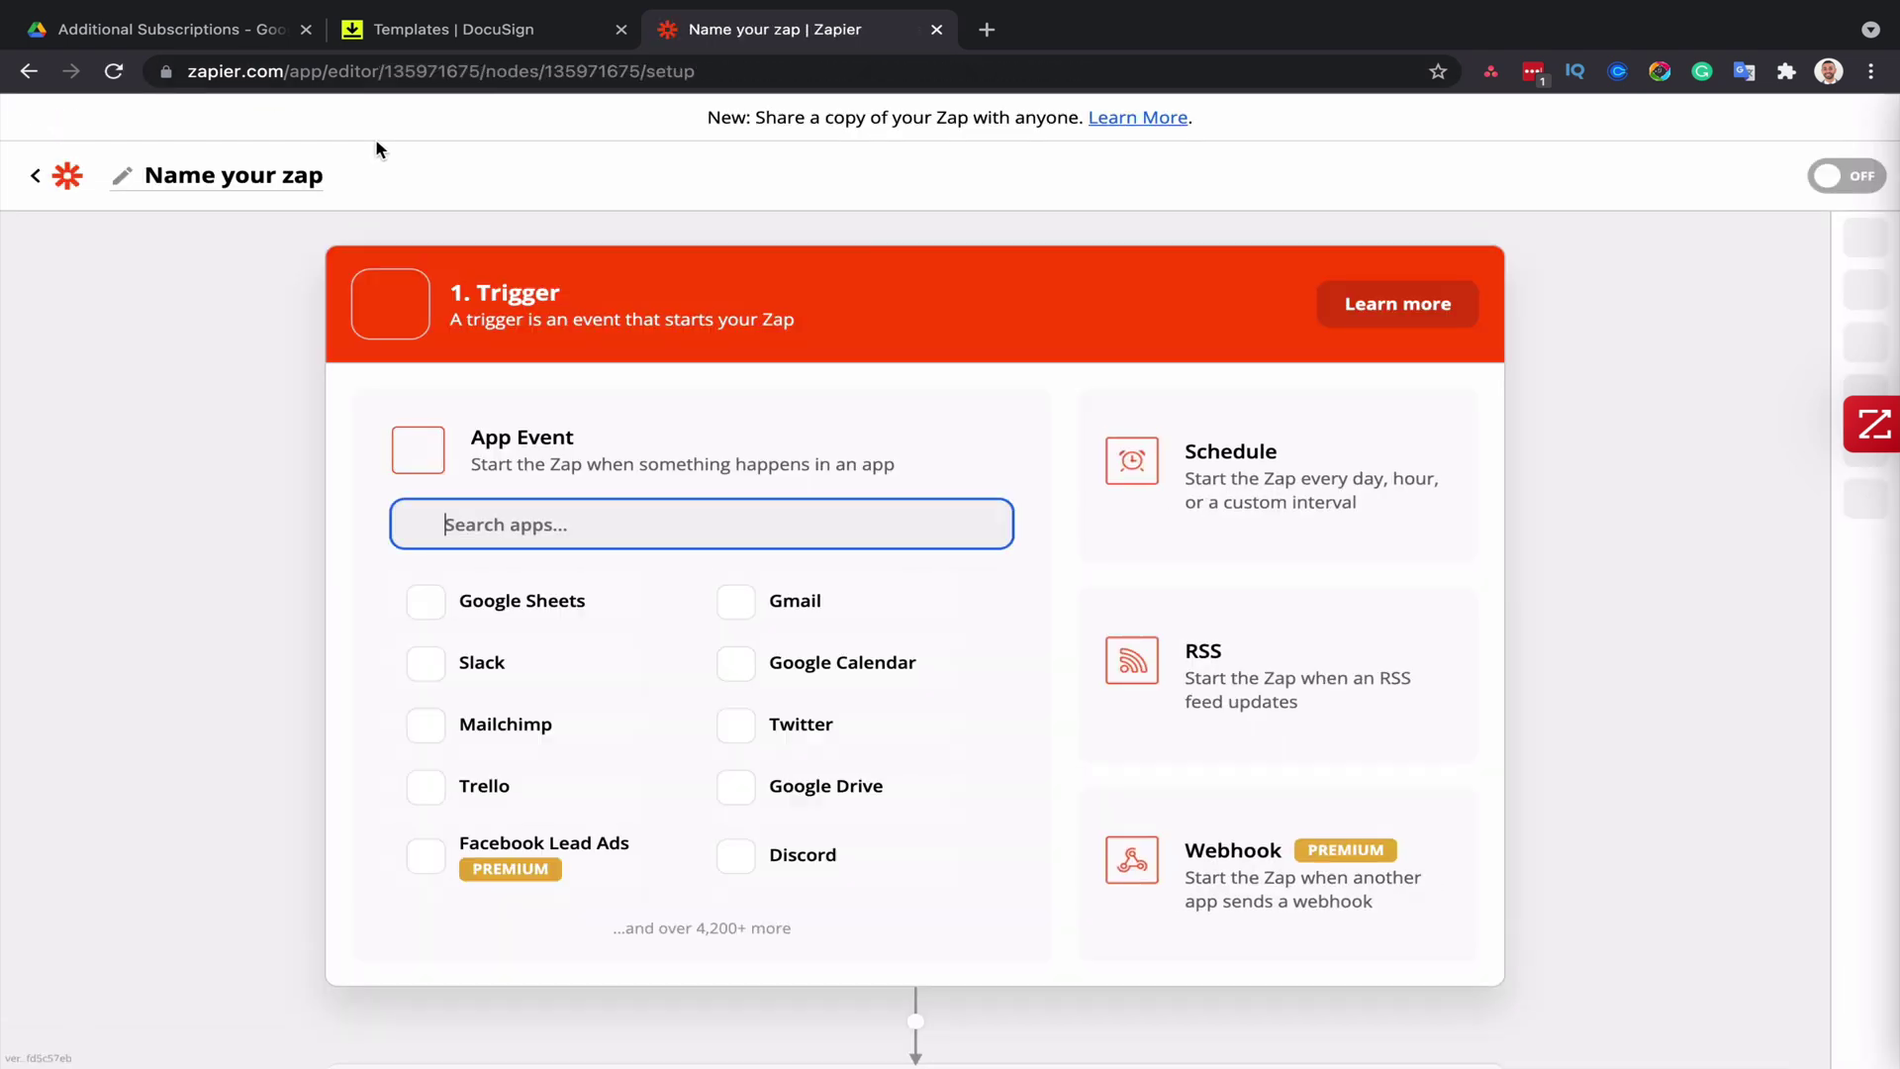
{"action": "left_click", "coordinate": [246, 174]}
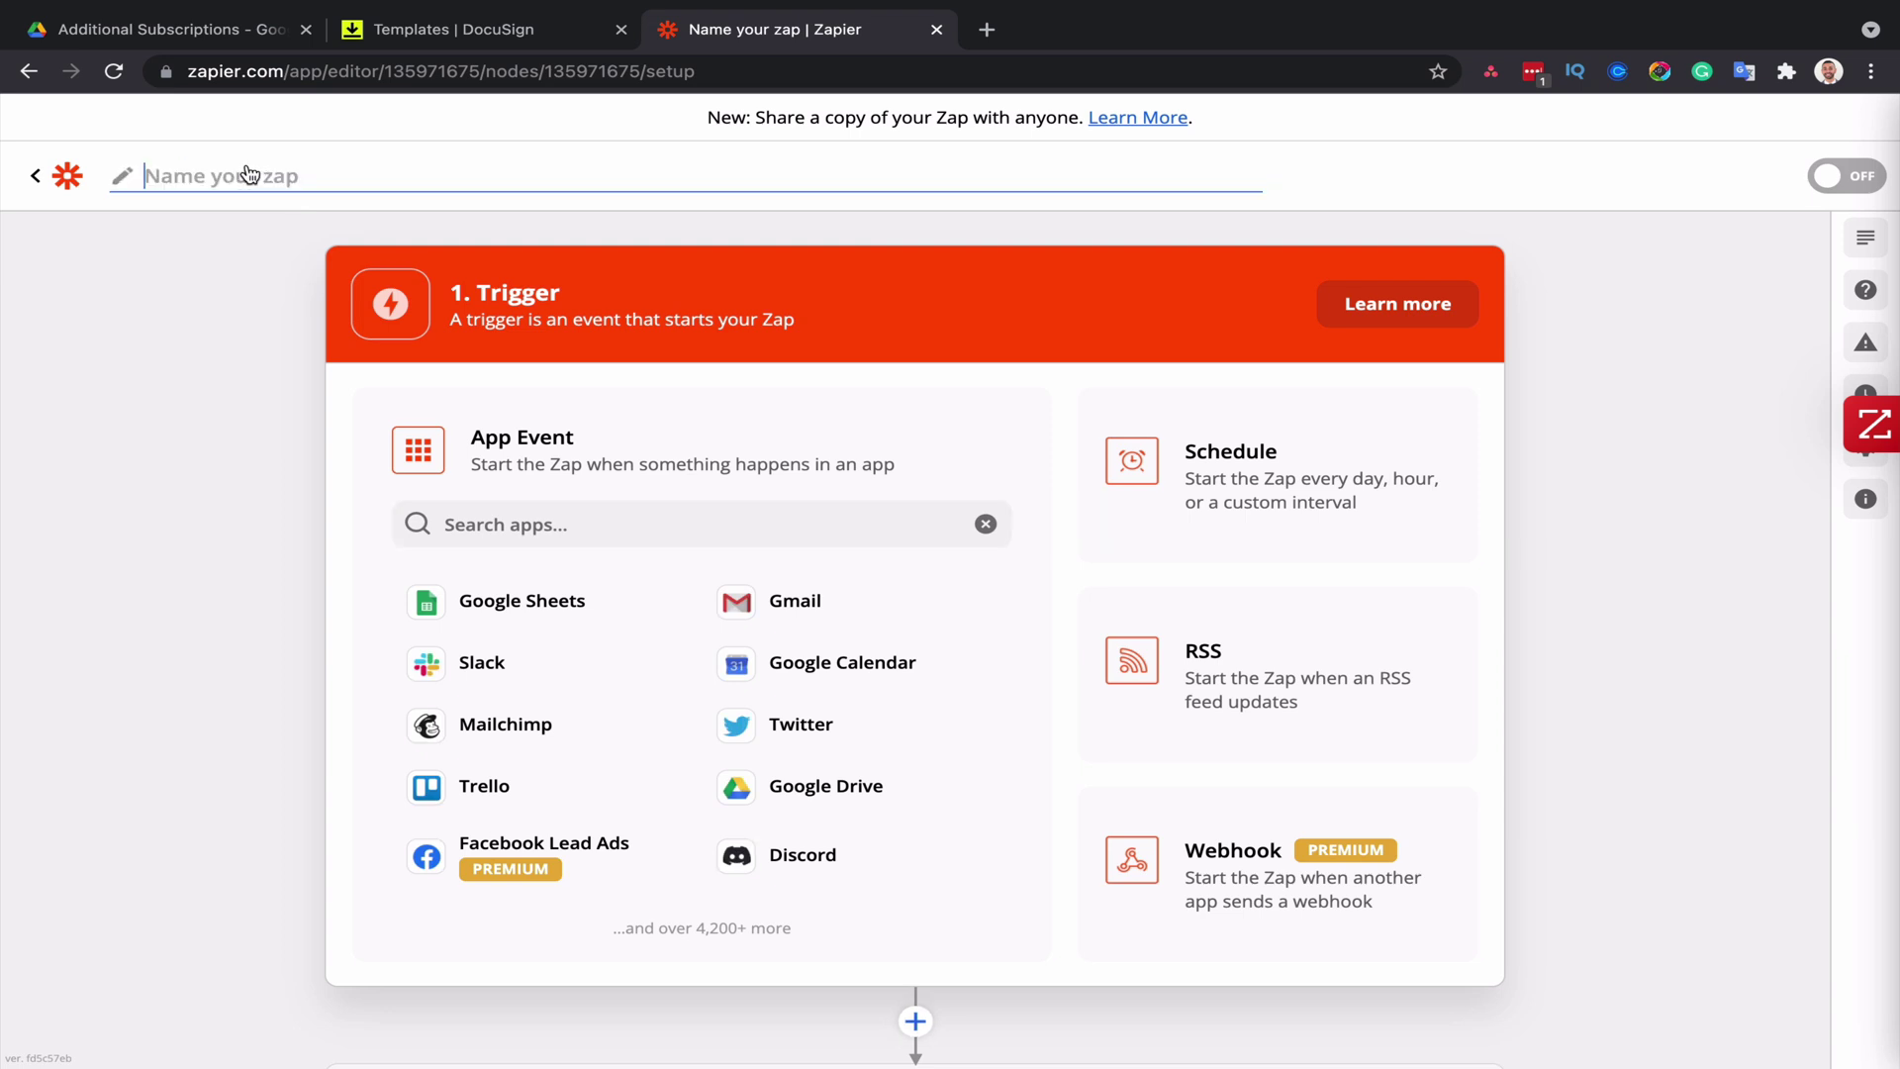
{"action": "type", "text": "Save additional subscription agreements to Google Drive"}
{"action": "key", "text": "Return"}
- Set the trigger to DocuSign's Envelope Sent or Completed event
{"action": "left_click", "coordinate": [657, 502]}
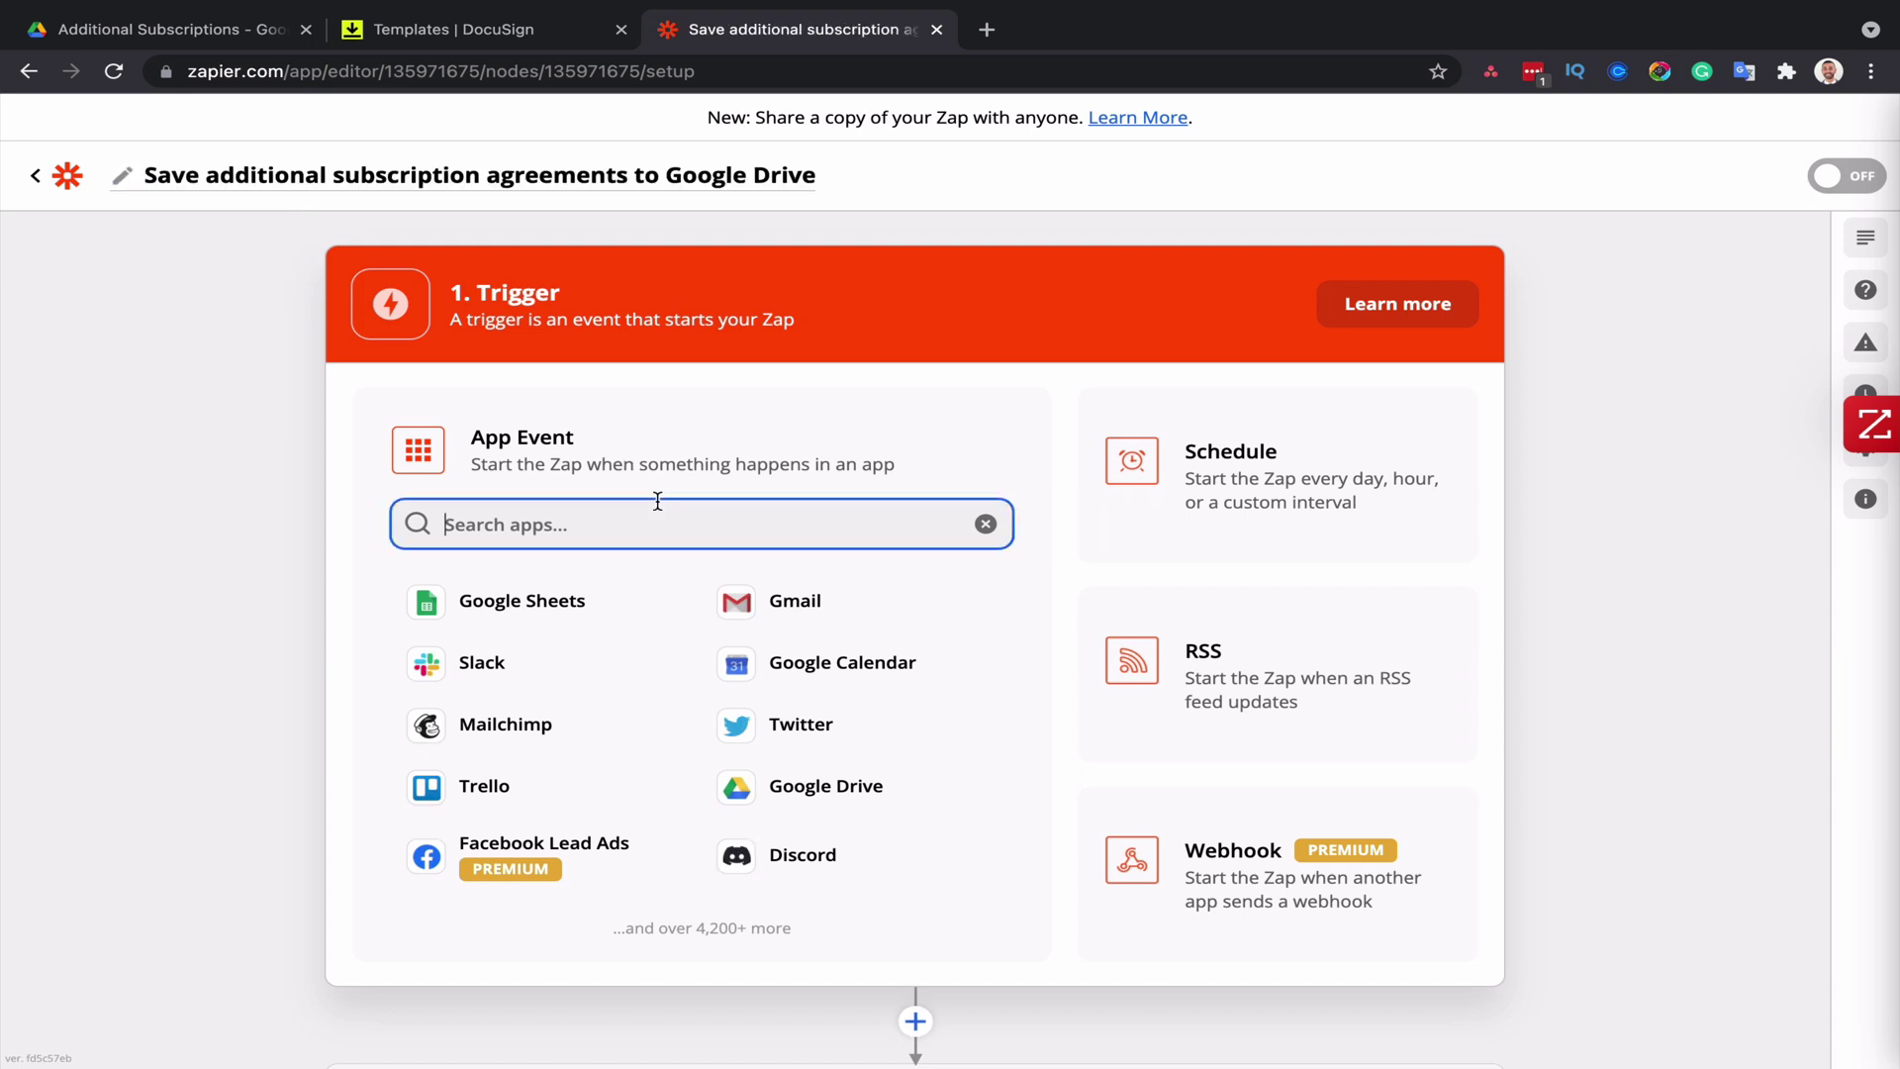
{"action": "type", "text": "docus"}
{"action": "left_click", "coordinate": [505, 603]}
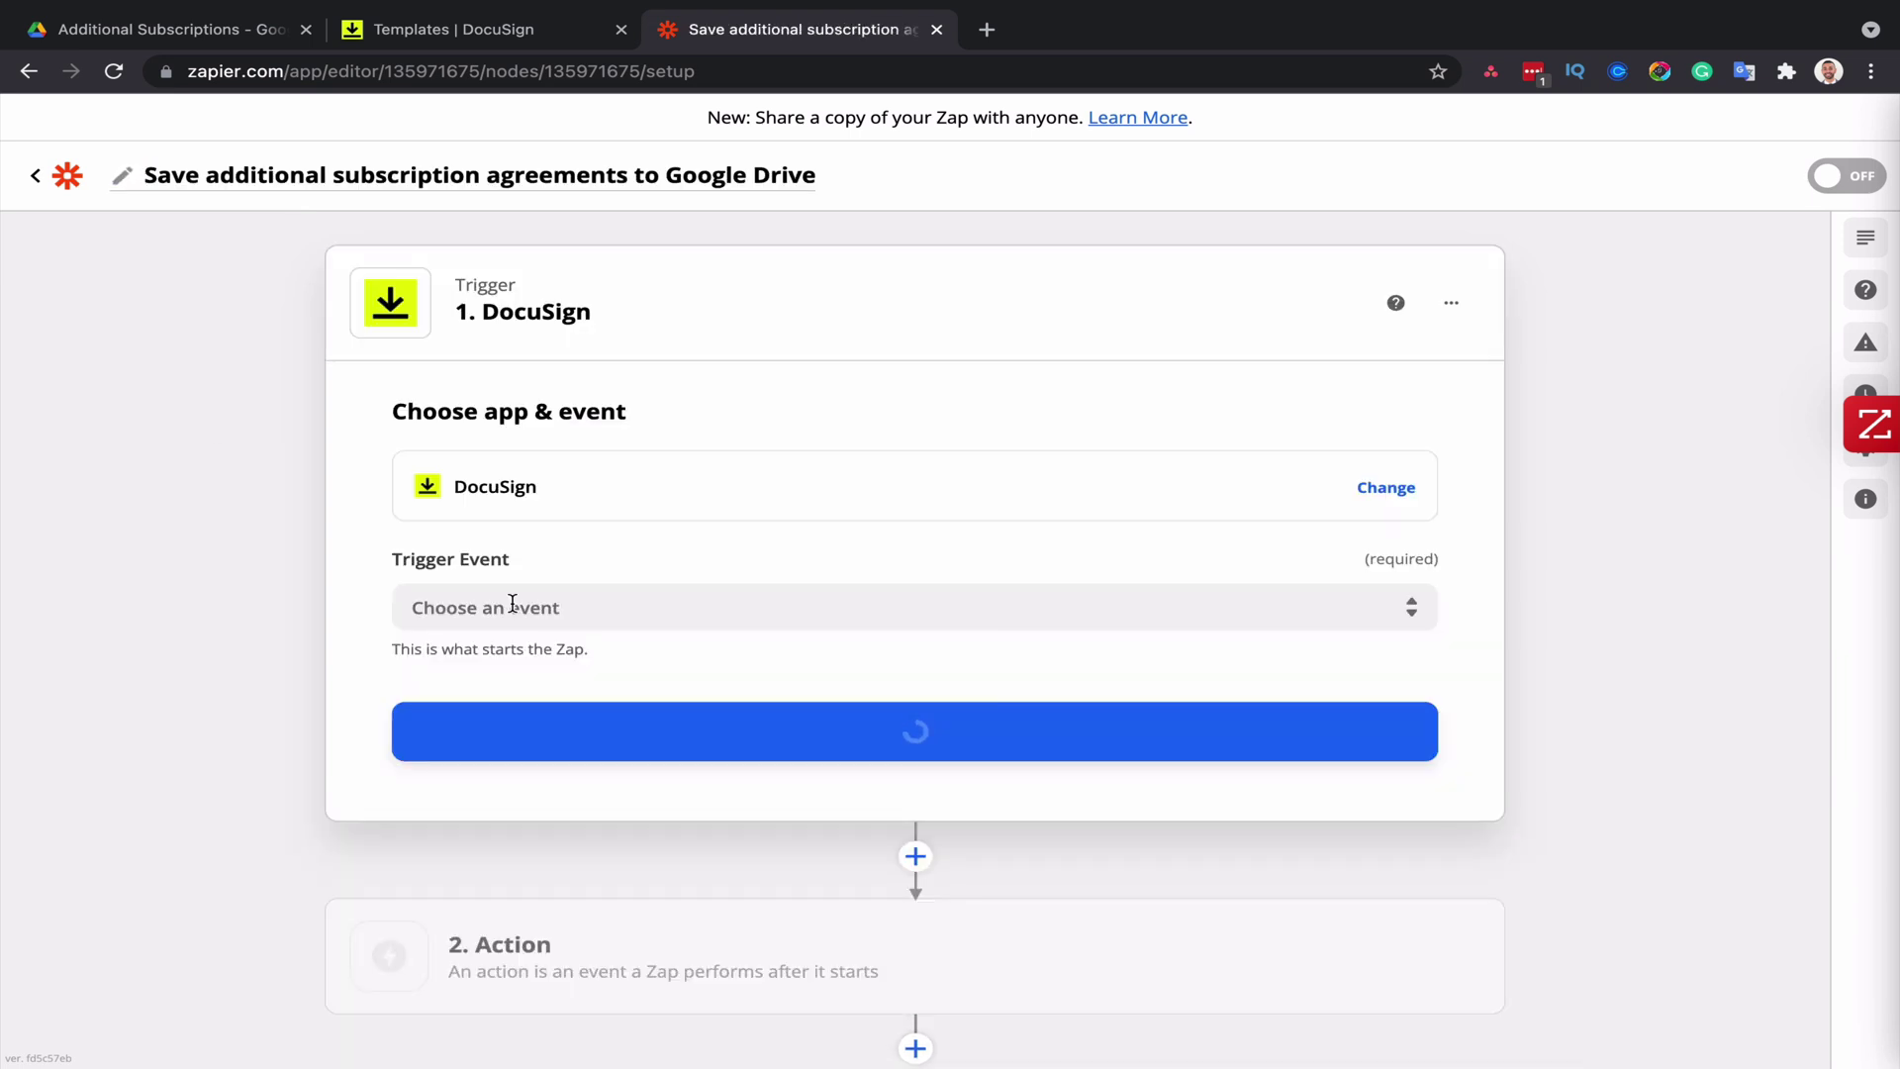
{"action": "left_click", "coordinate": [596, 608]}
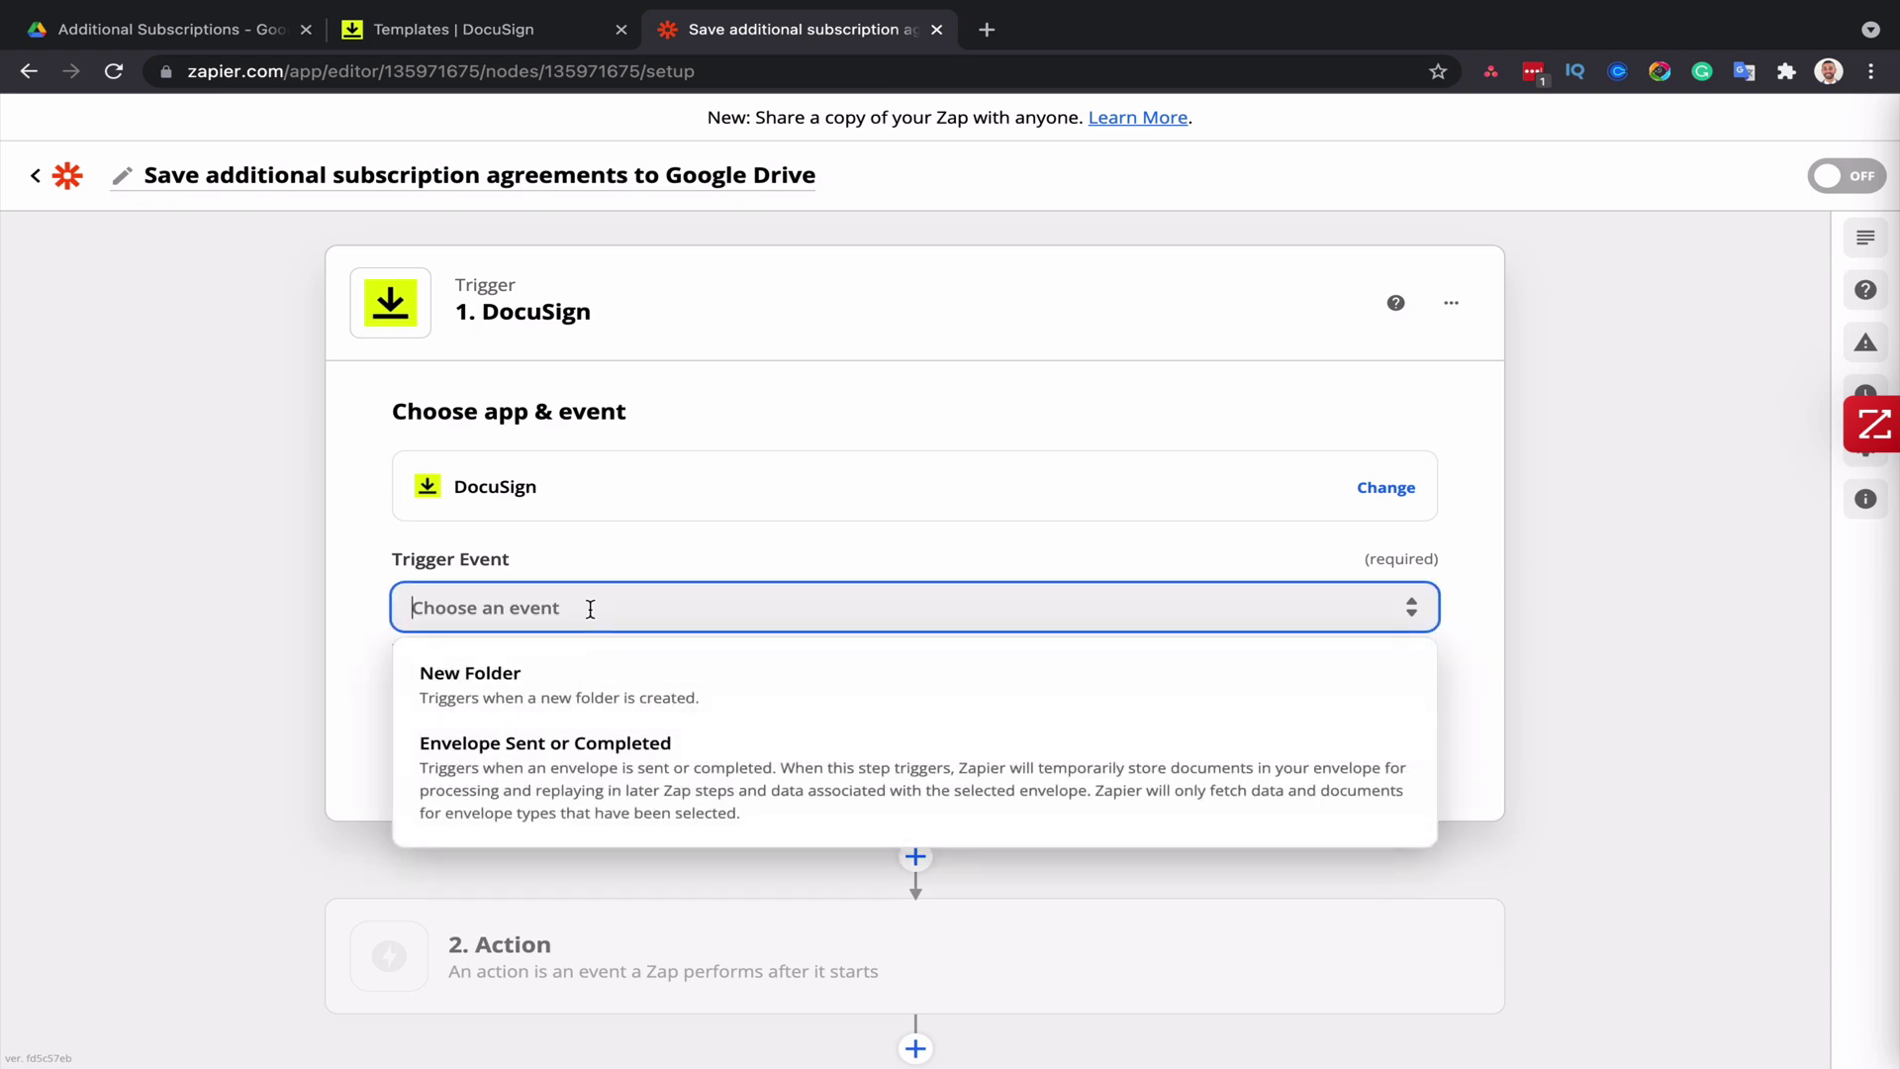
{"action": "left_click", "coordinate": [592, 770]}
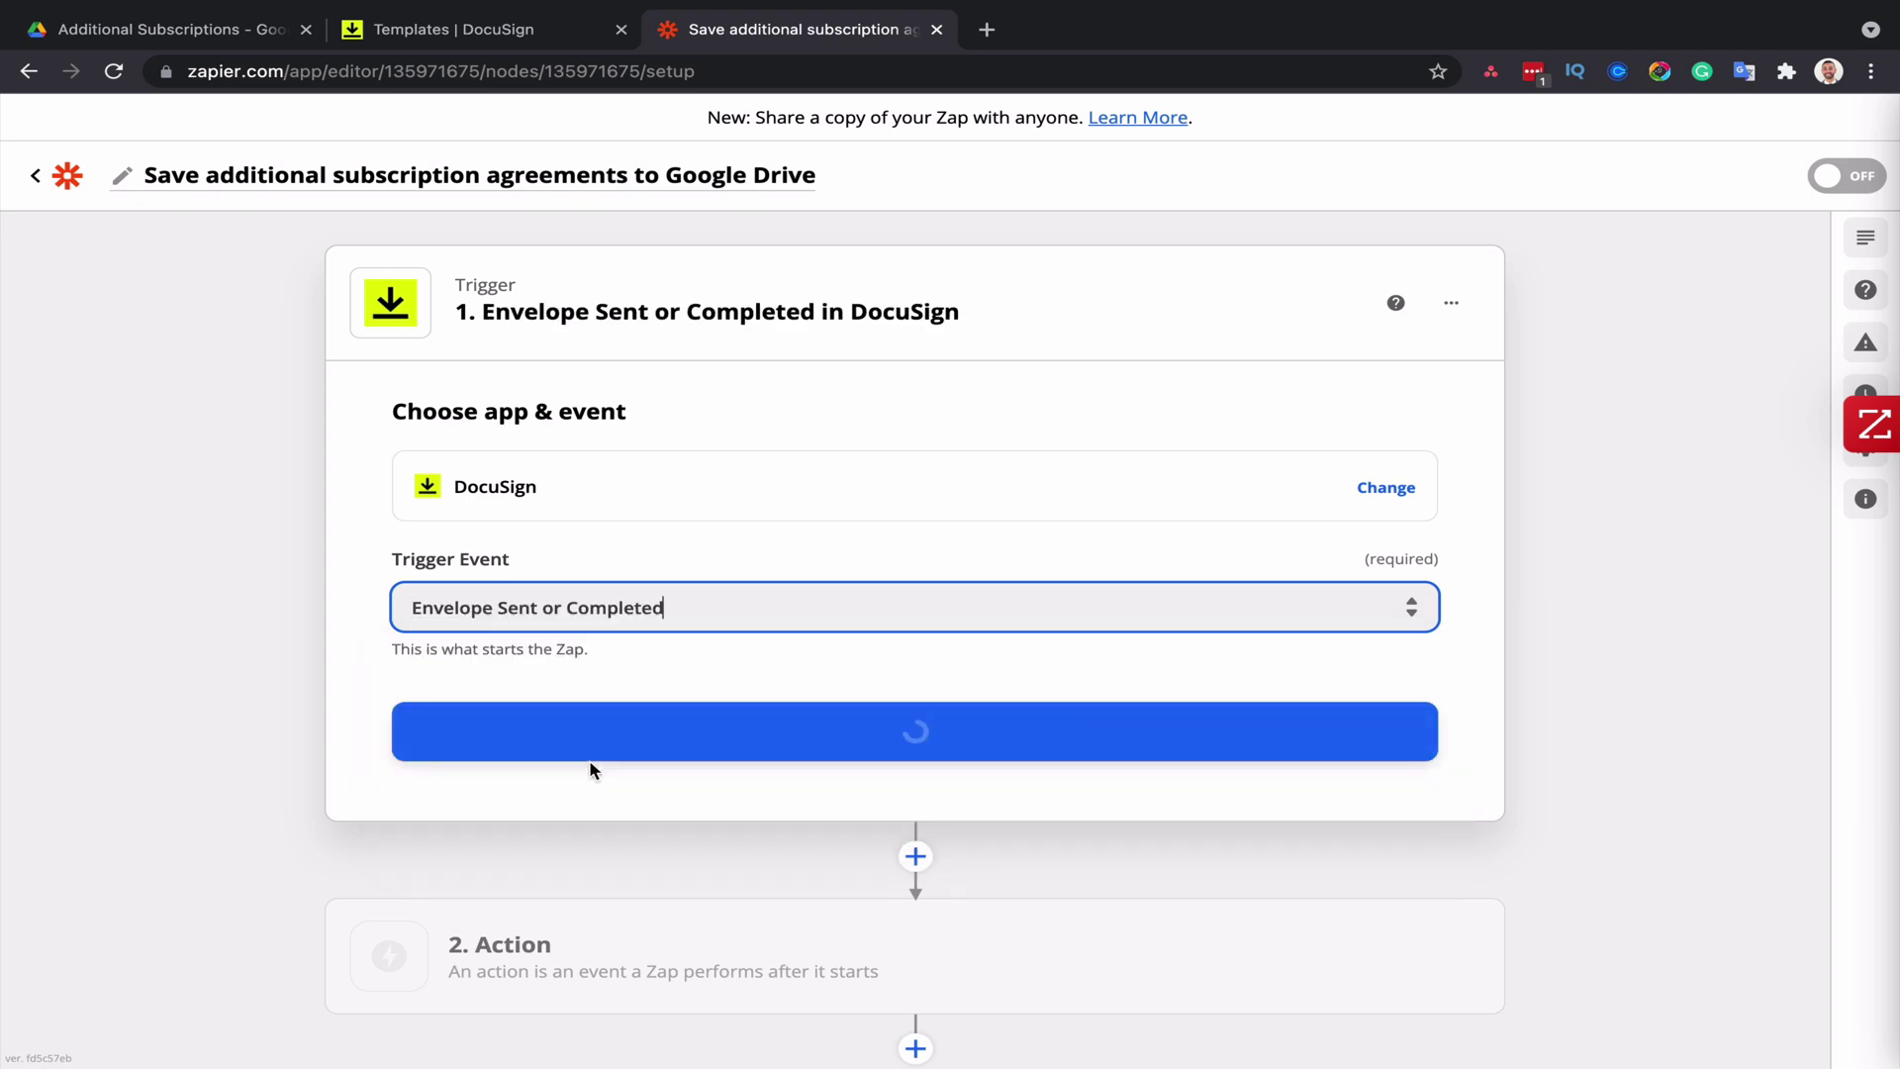
{"action": "left_click", "coordinate": [729, 733]}
{"action": "left_click", "coordinate": [560, 566]}
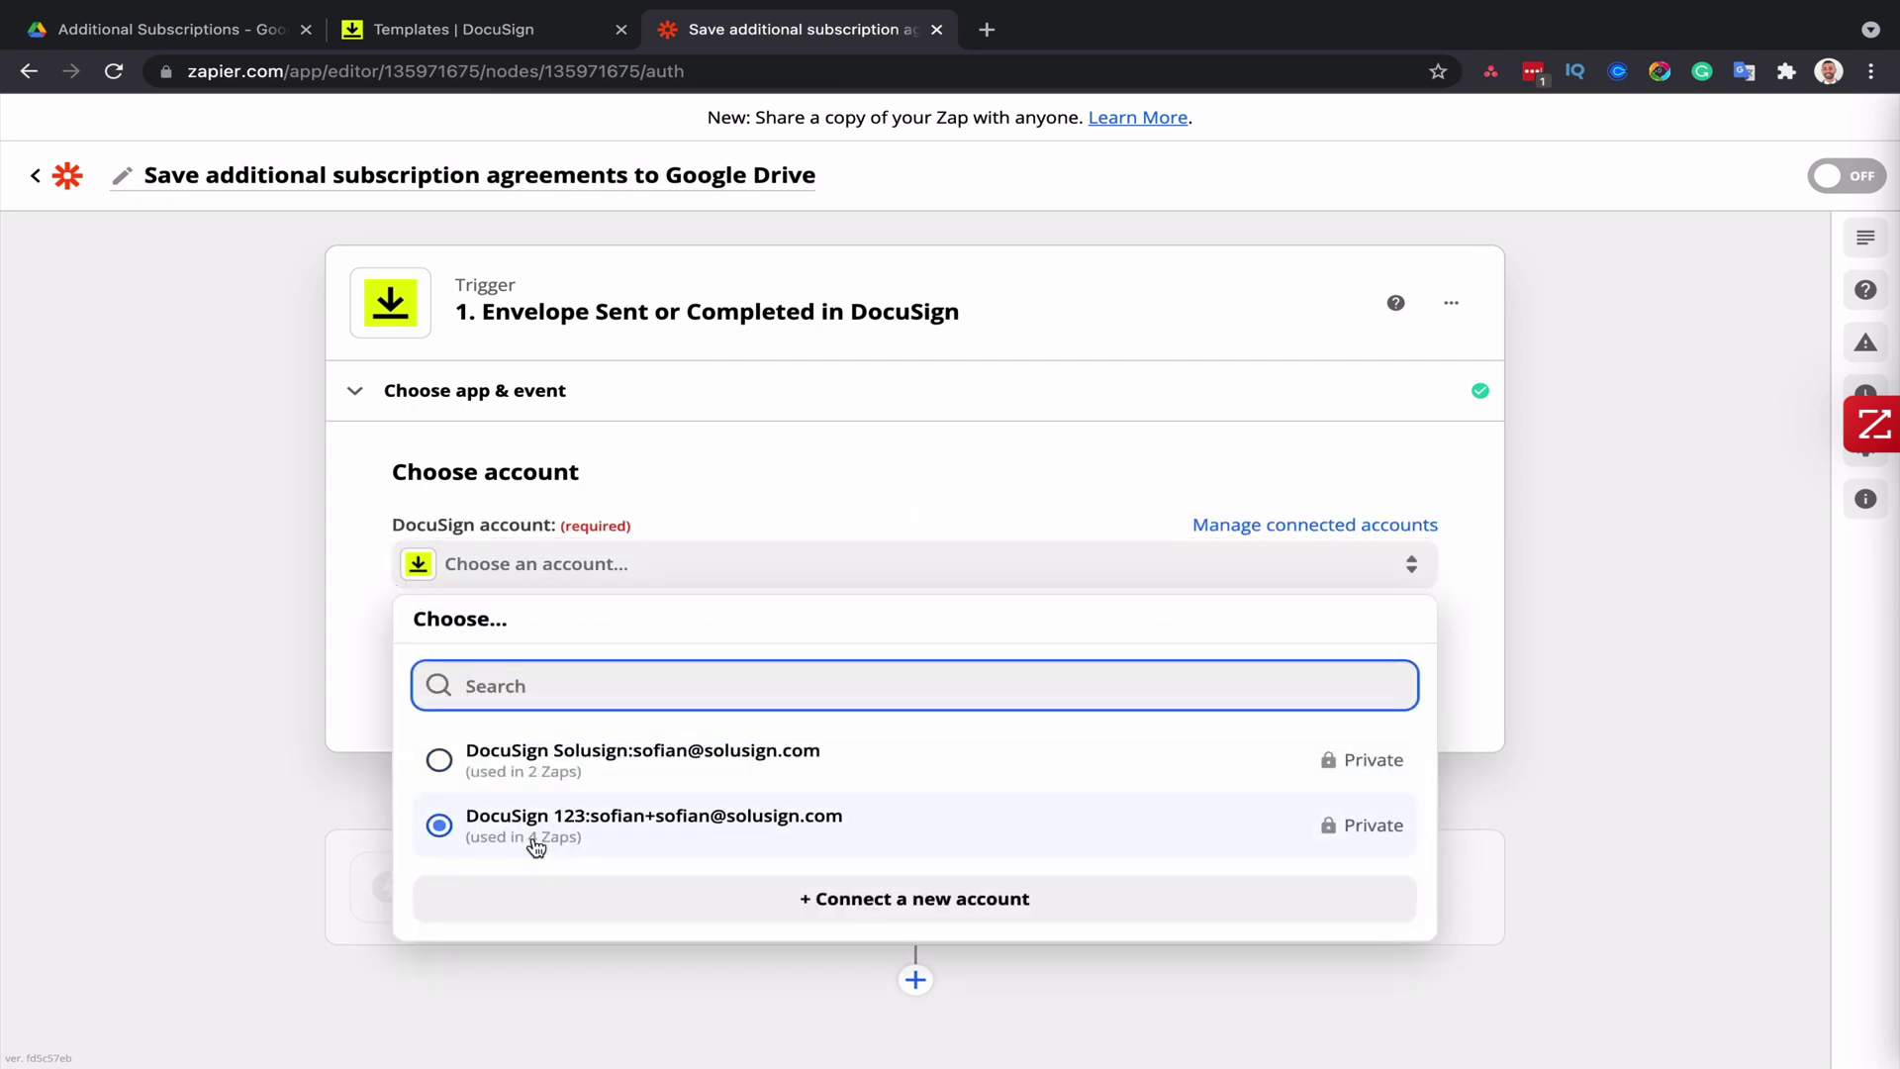
- Use the second DocuSign account, Status Completed, Download form data Yes, and test the trigger
{"action": "left_click", "coordinate": [535, 831]}
{"action": "left_click", "coordinate": [534, 519]}
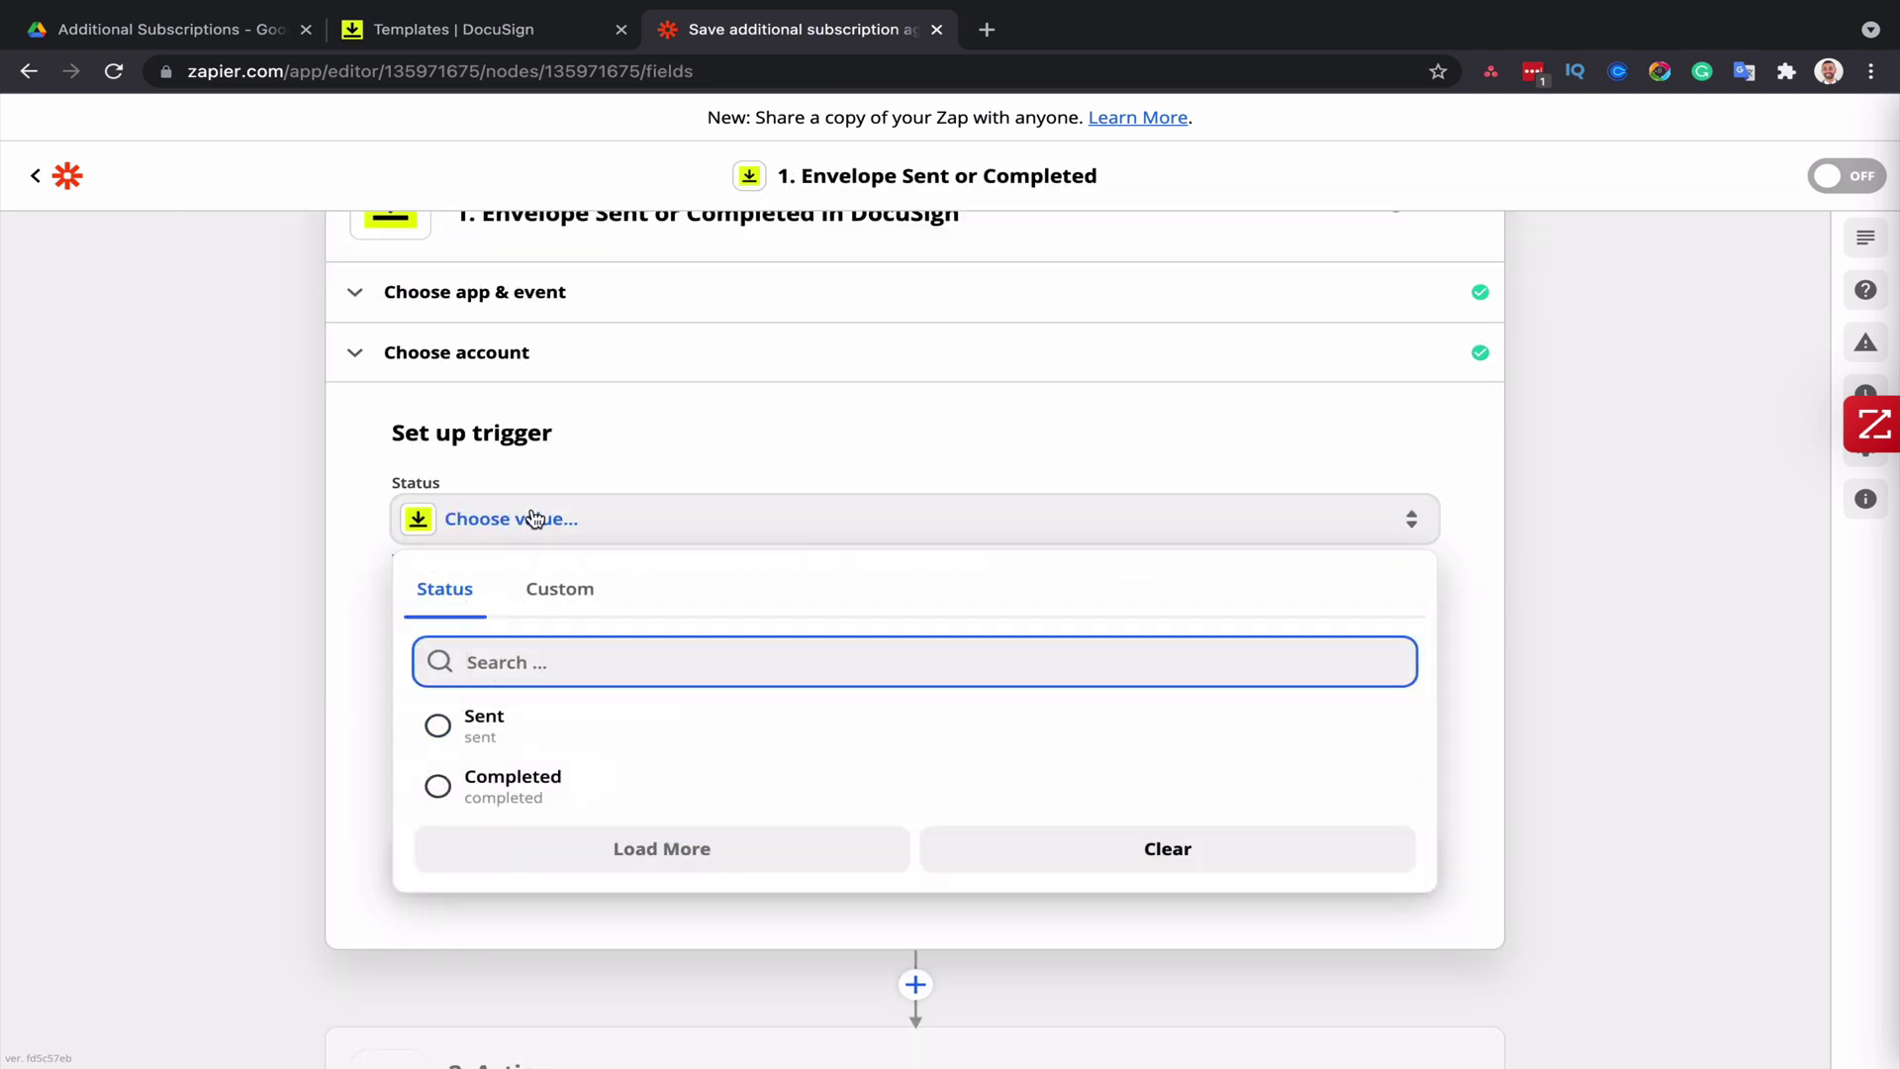
{"action": "left_click", "coordinate": [482, 797]}
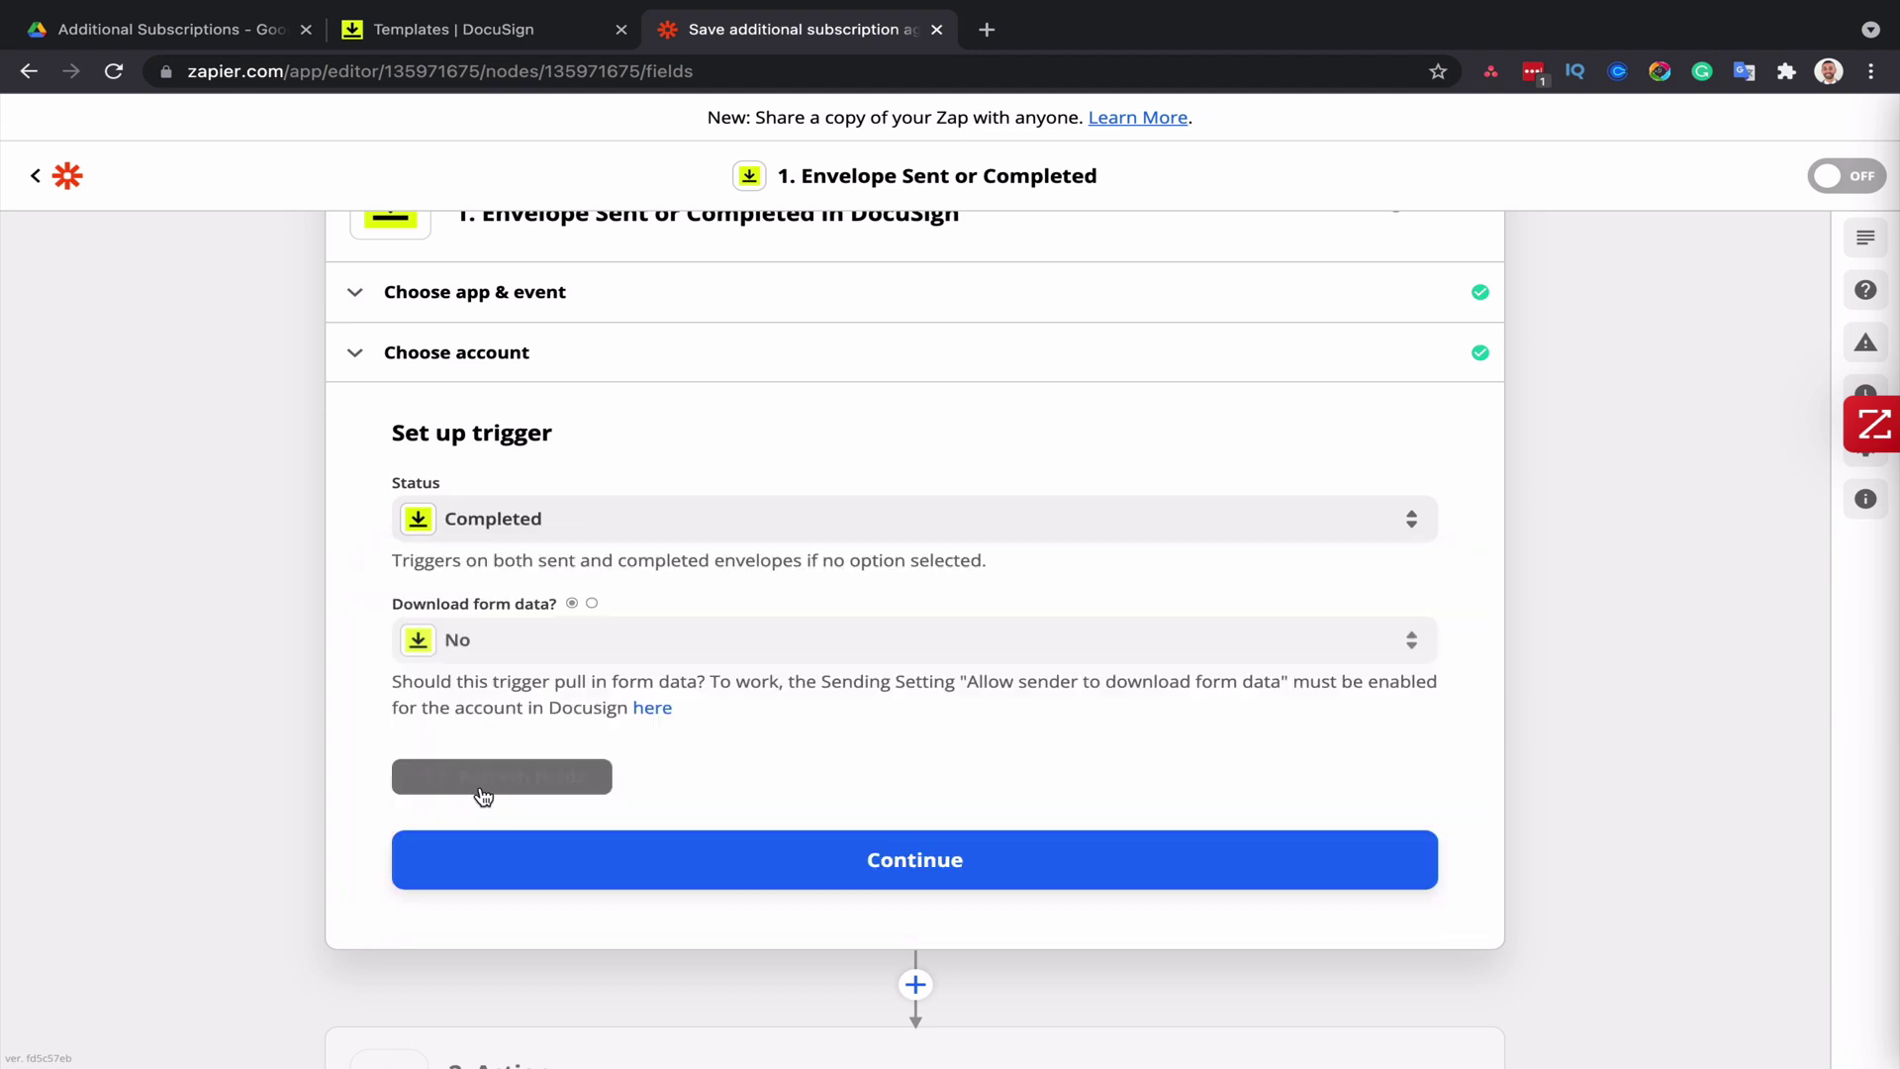
{"action": "left_click", "coordinate": [504, 652]}
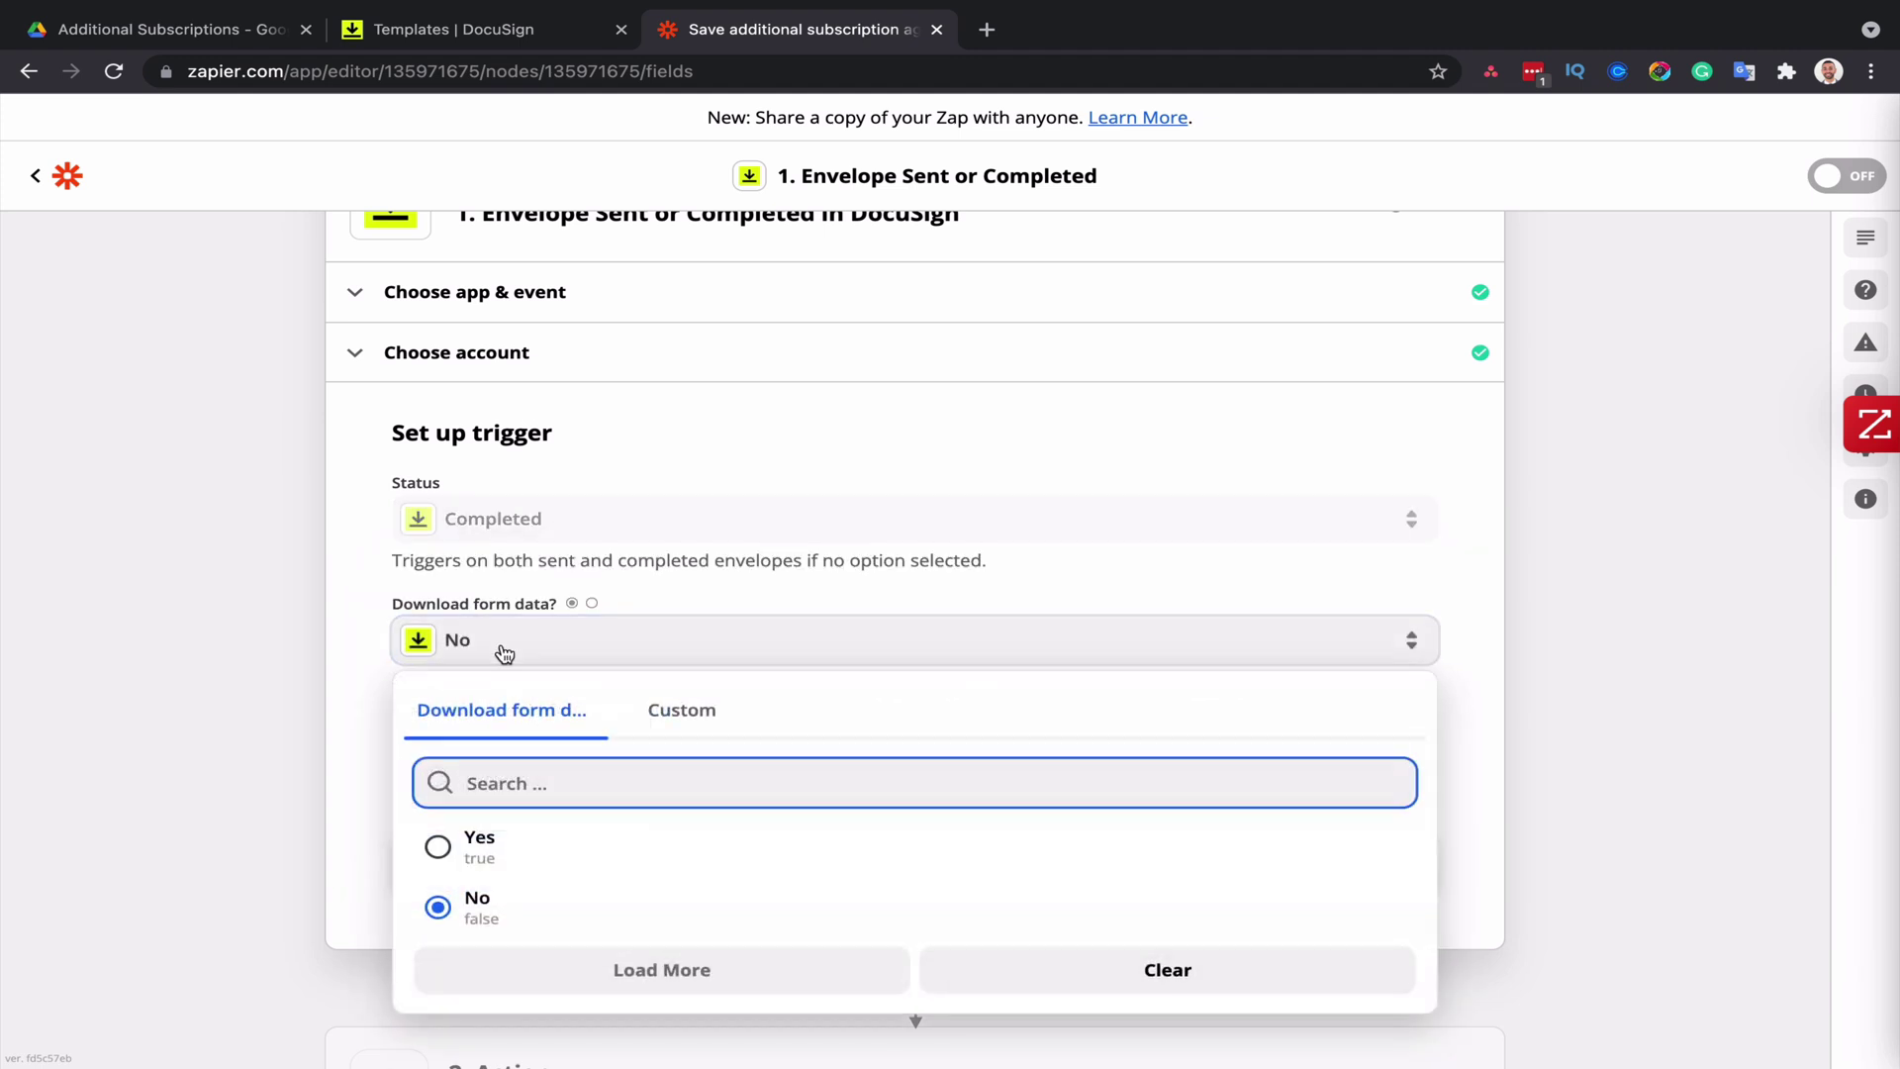
{"action": "left_click", "coordinate": [506, 842]}
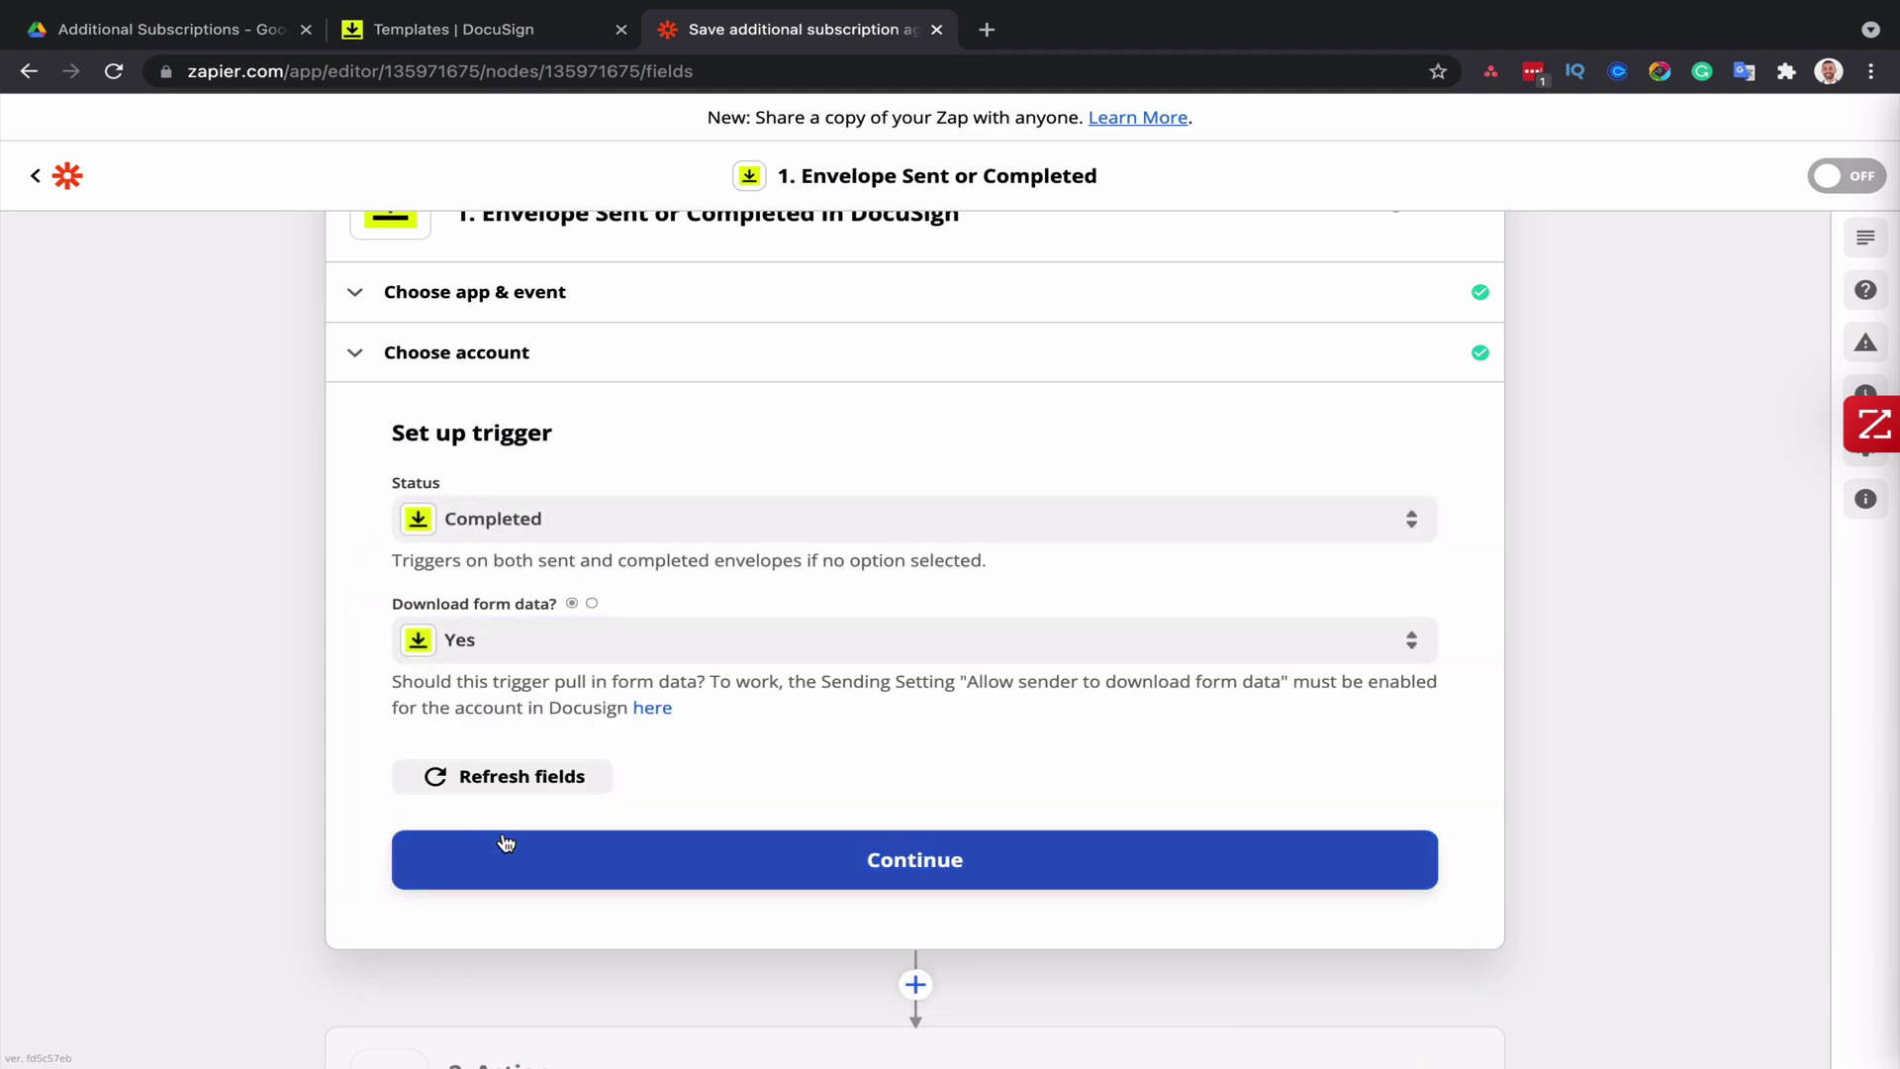
{"action": "left_click", "coordinate": [775, 838]}
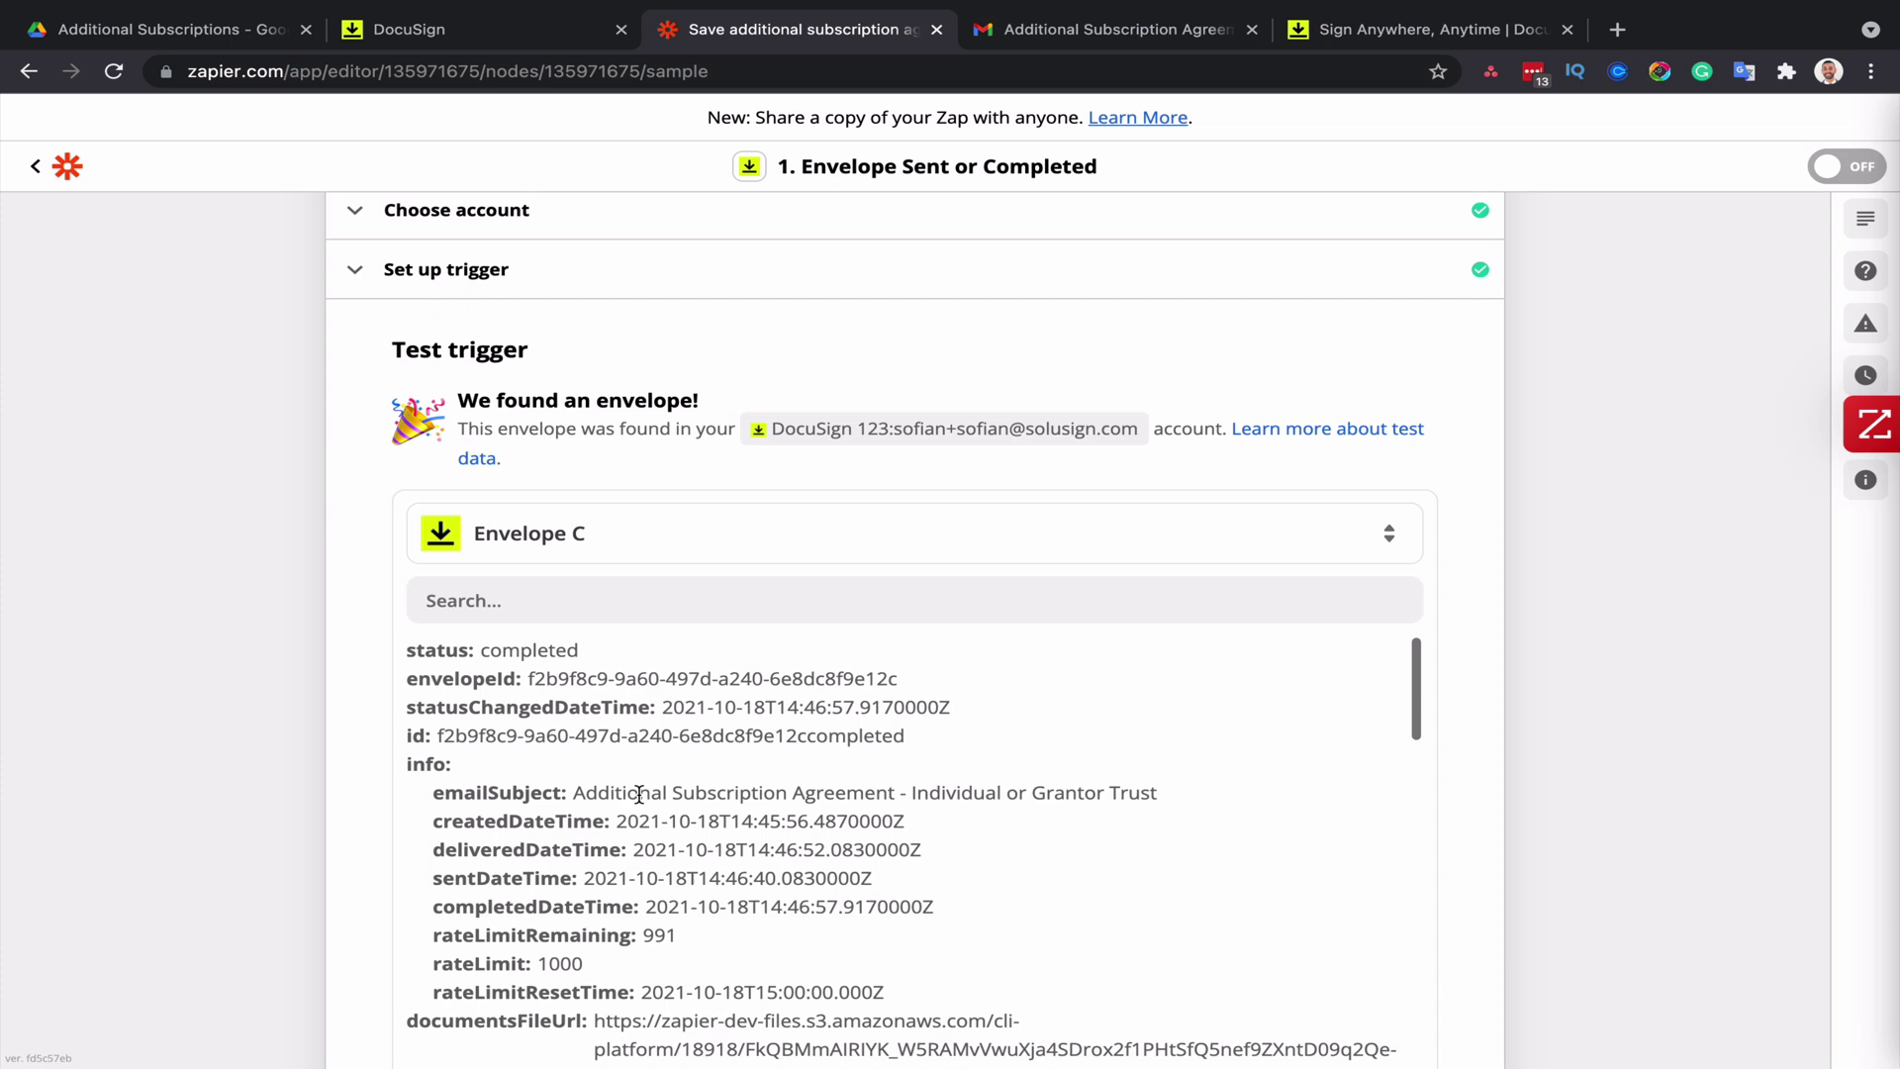
{"action": "scroll", "coordinate": [851, 794], "scroll_direction": "down", "scroll_amount": 10}
- Finish the trigger with the test envelope and insert a new step after it
{"action": "left_click", "coordinate": [899, 782]}
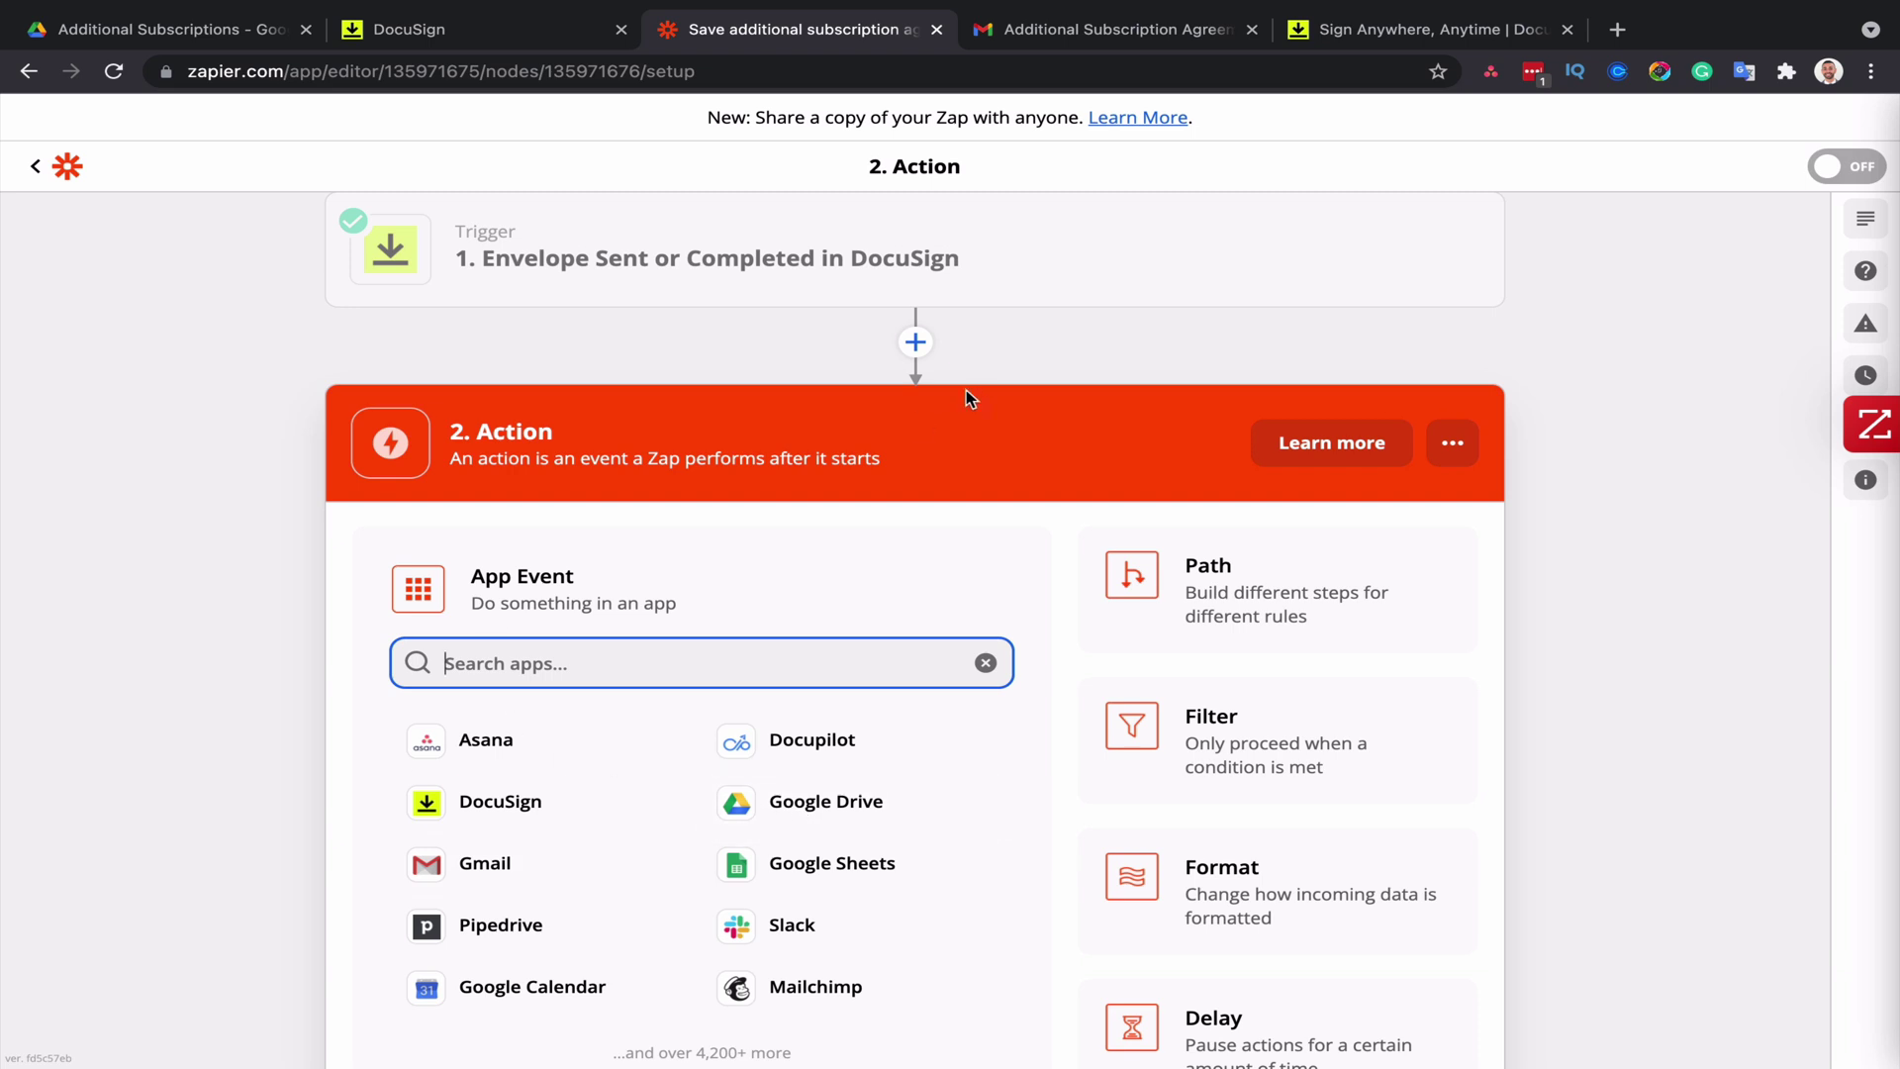
{"action": "left_click", "coordinate": [914, 344]}
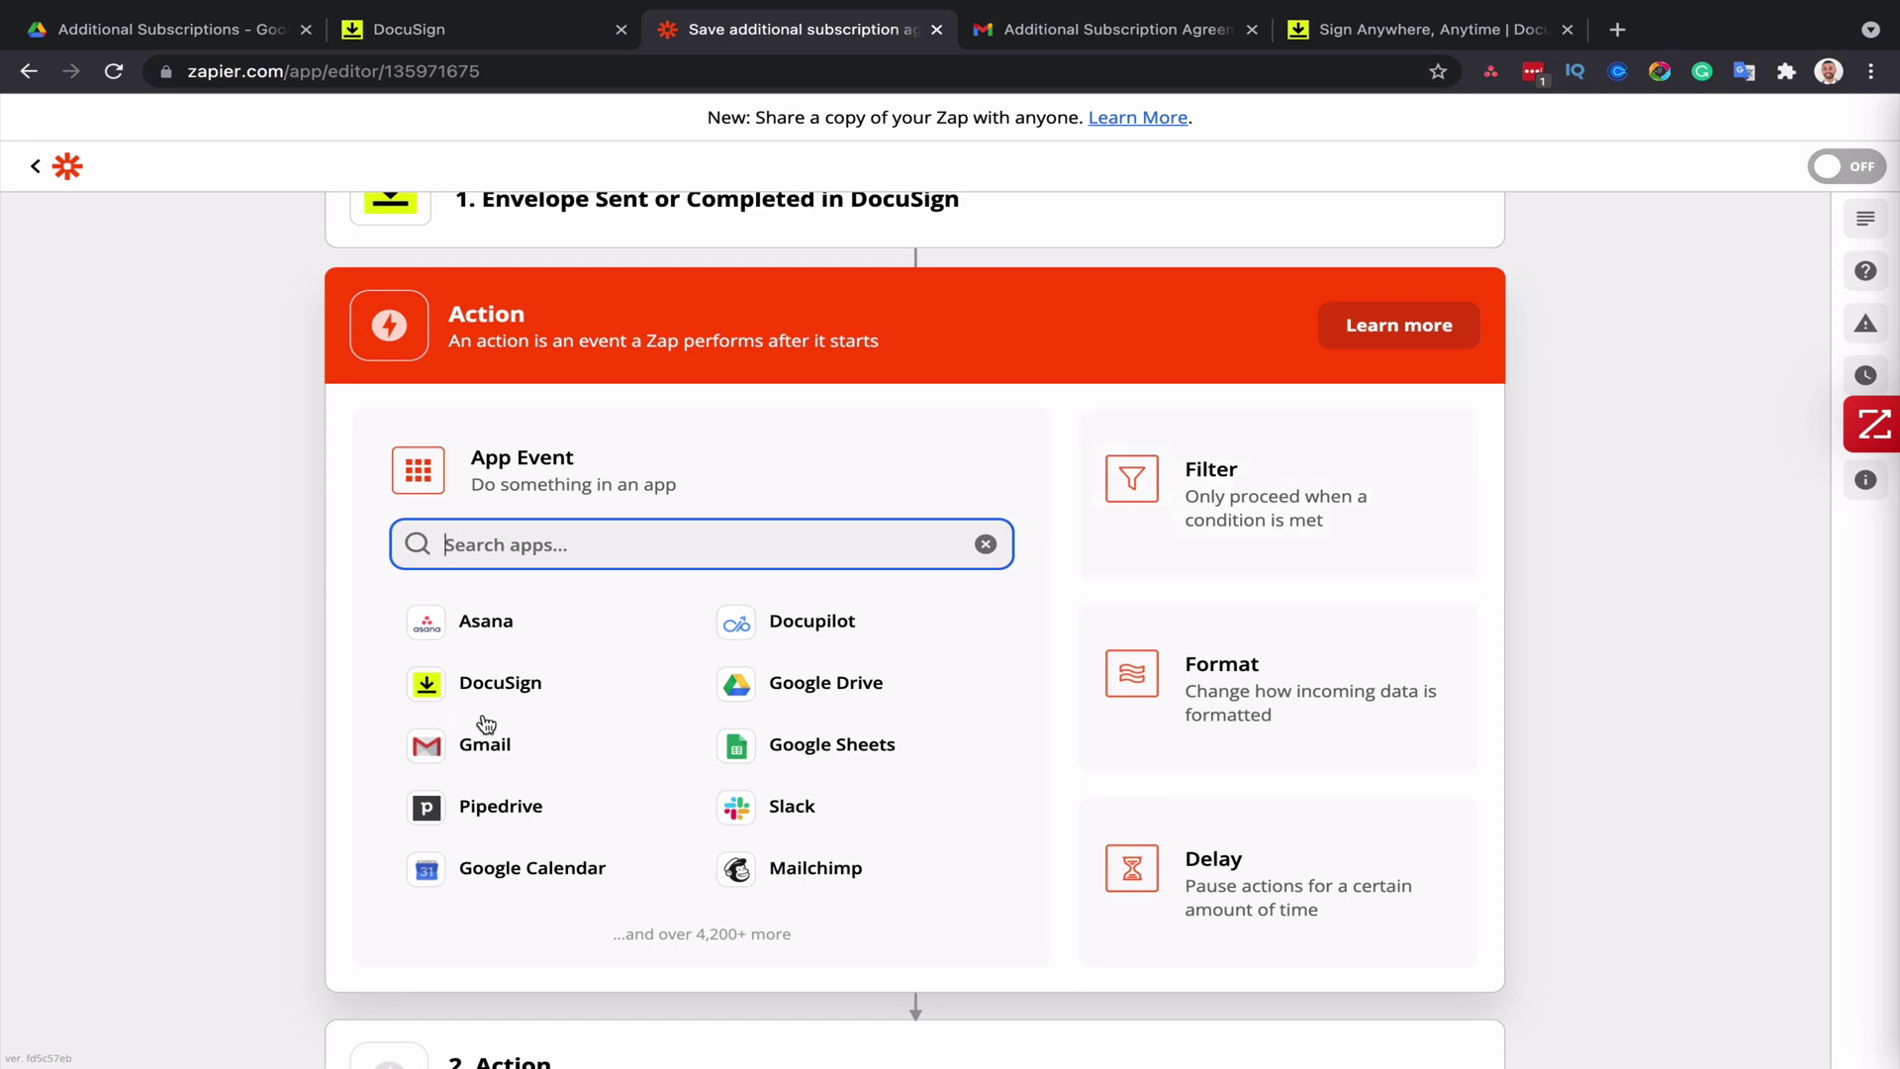
- Make step 2 a filter: Form Data Save In Google Drive (Text) exactly matches 1
{"action": "left_click", "coordinate": [1193, 539]}
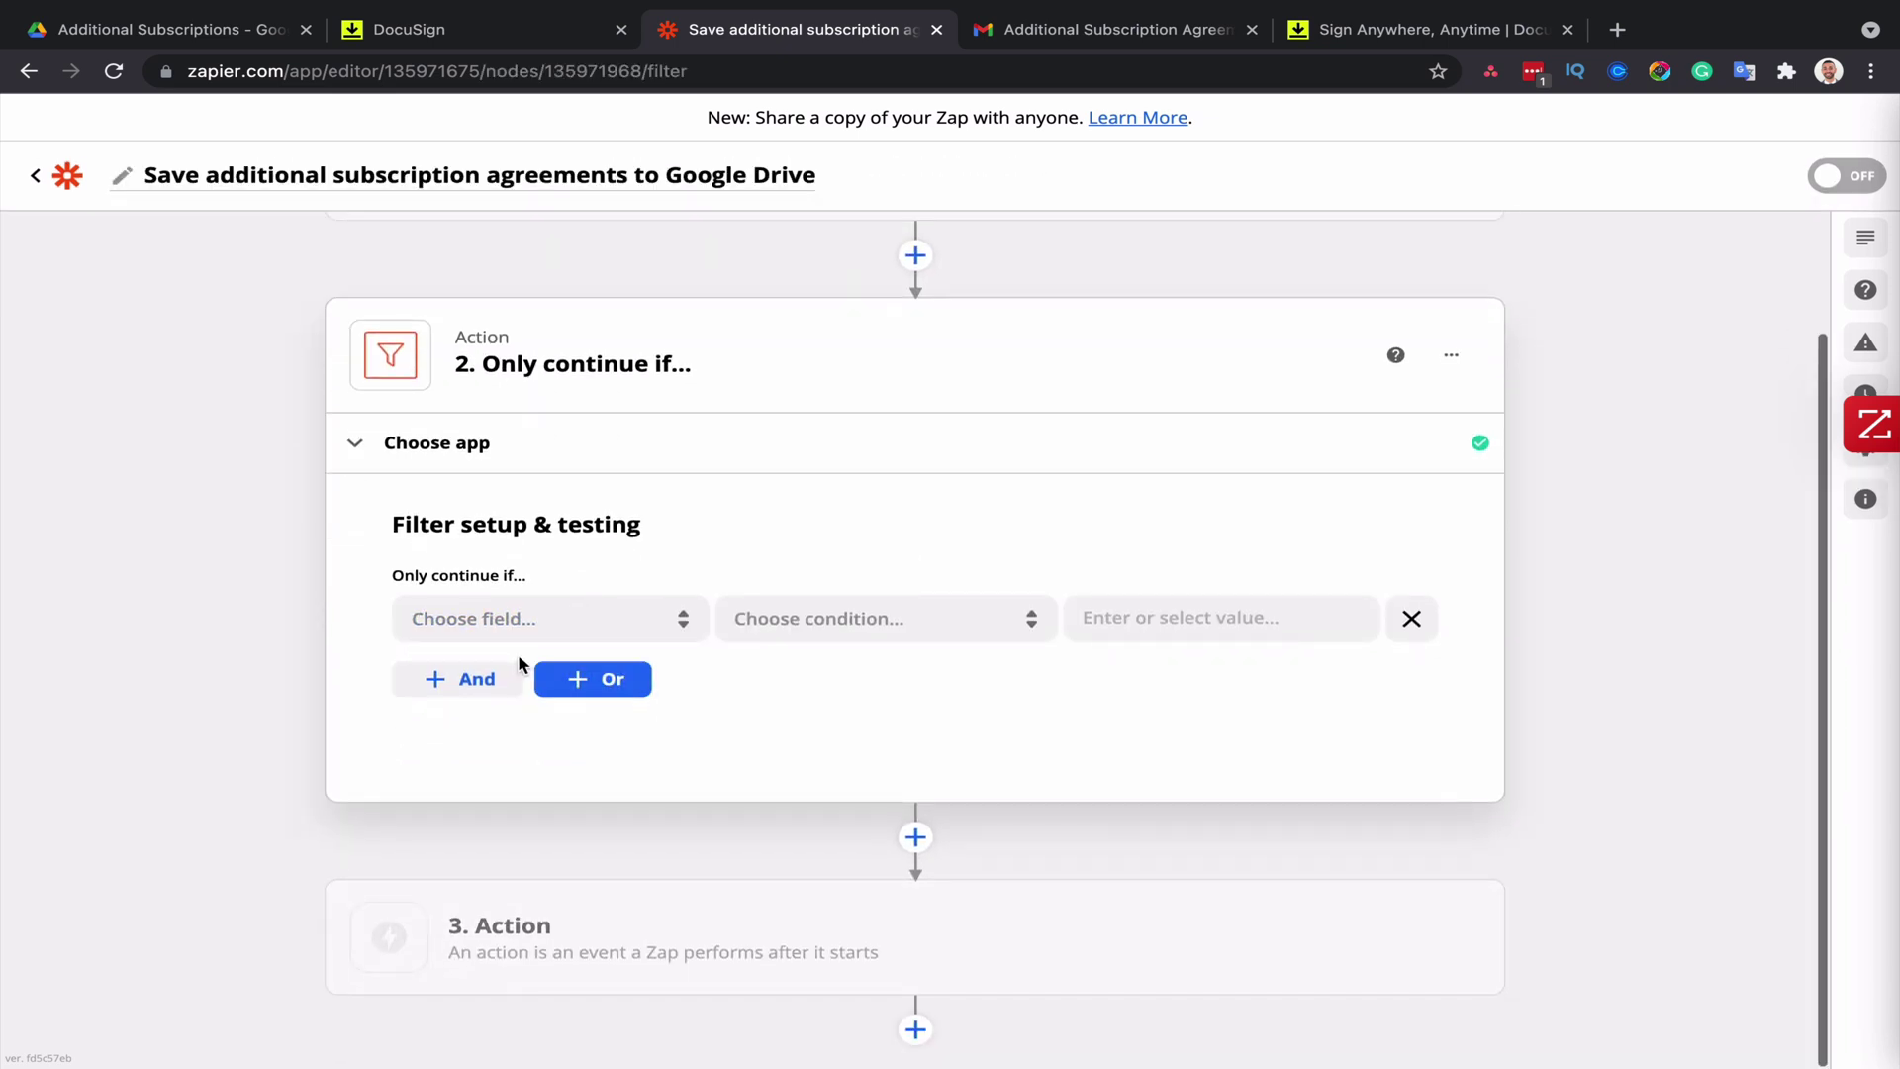
{"action": "left_click", "coordinate": [472, 623]}
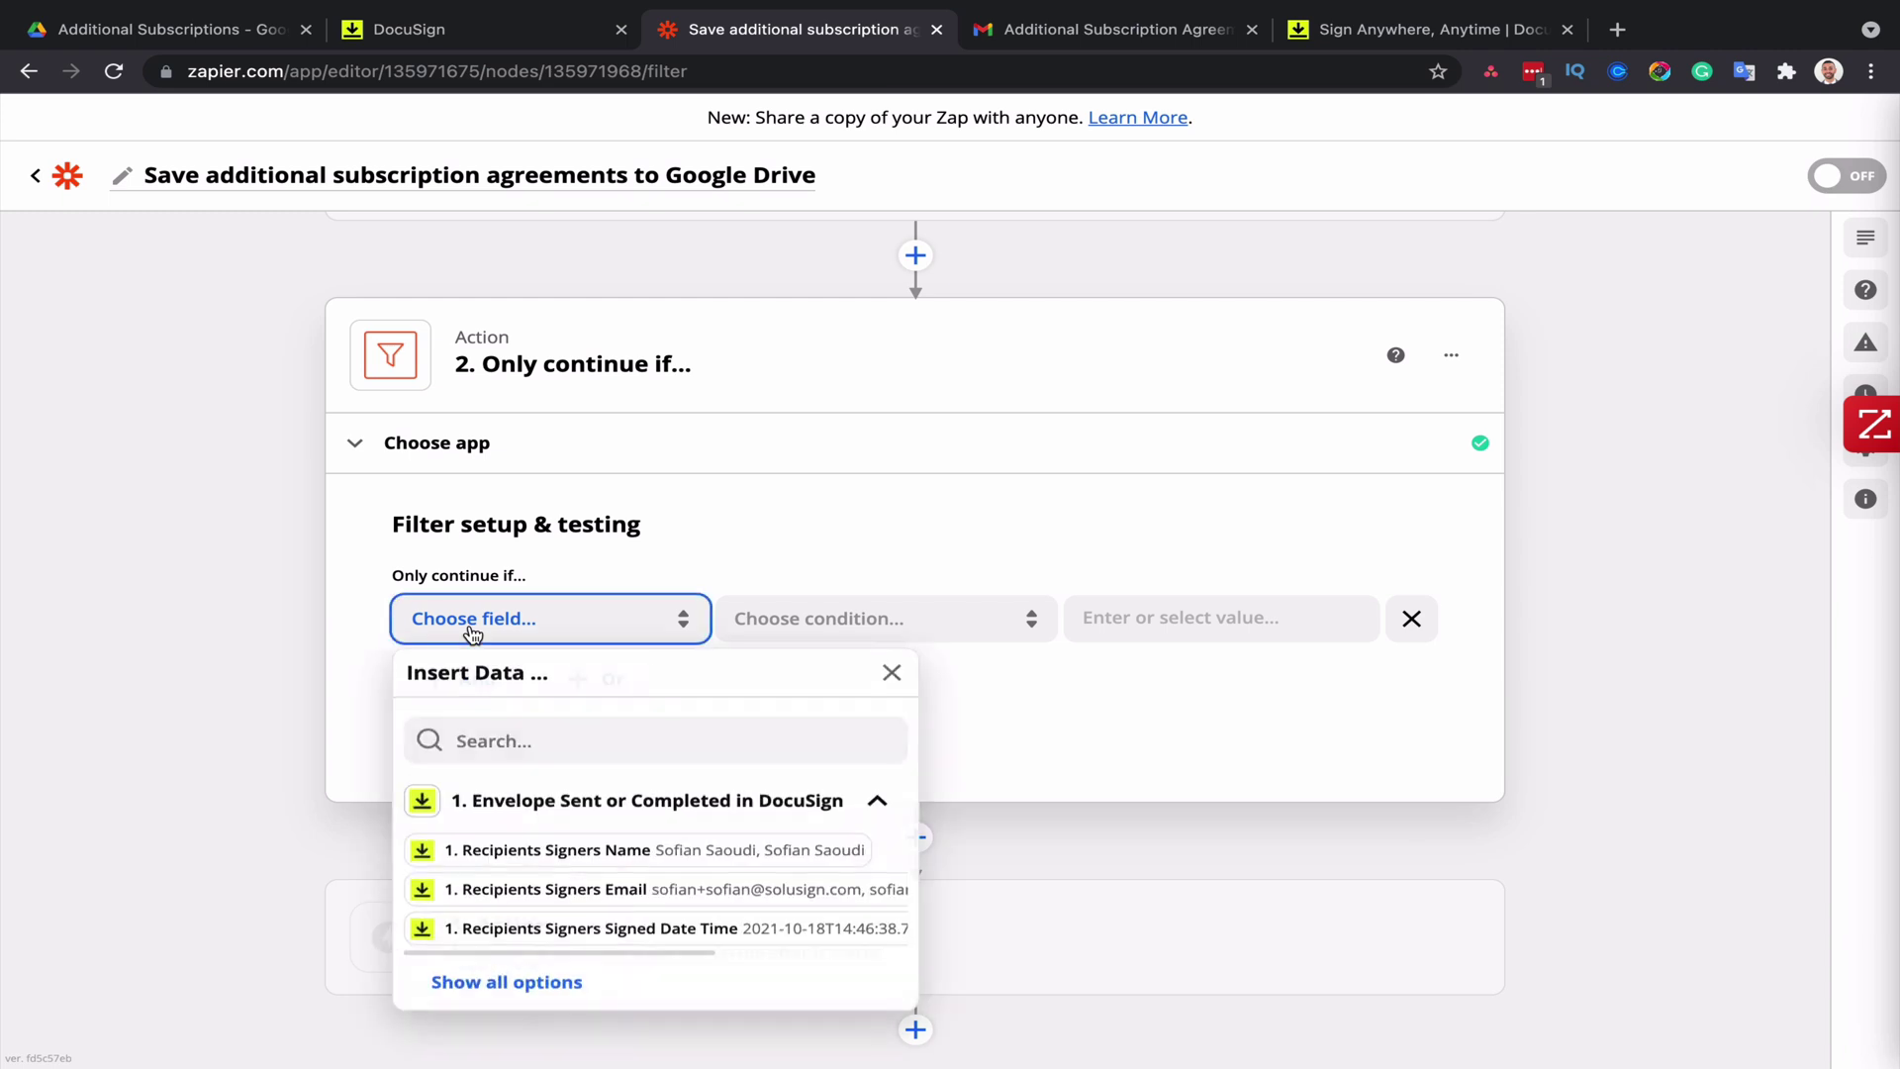
{"action": "left_click", "coordinate": [580, 737]}
{"action": "type", "text": "save"}
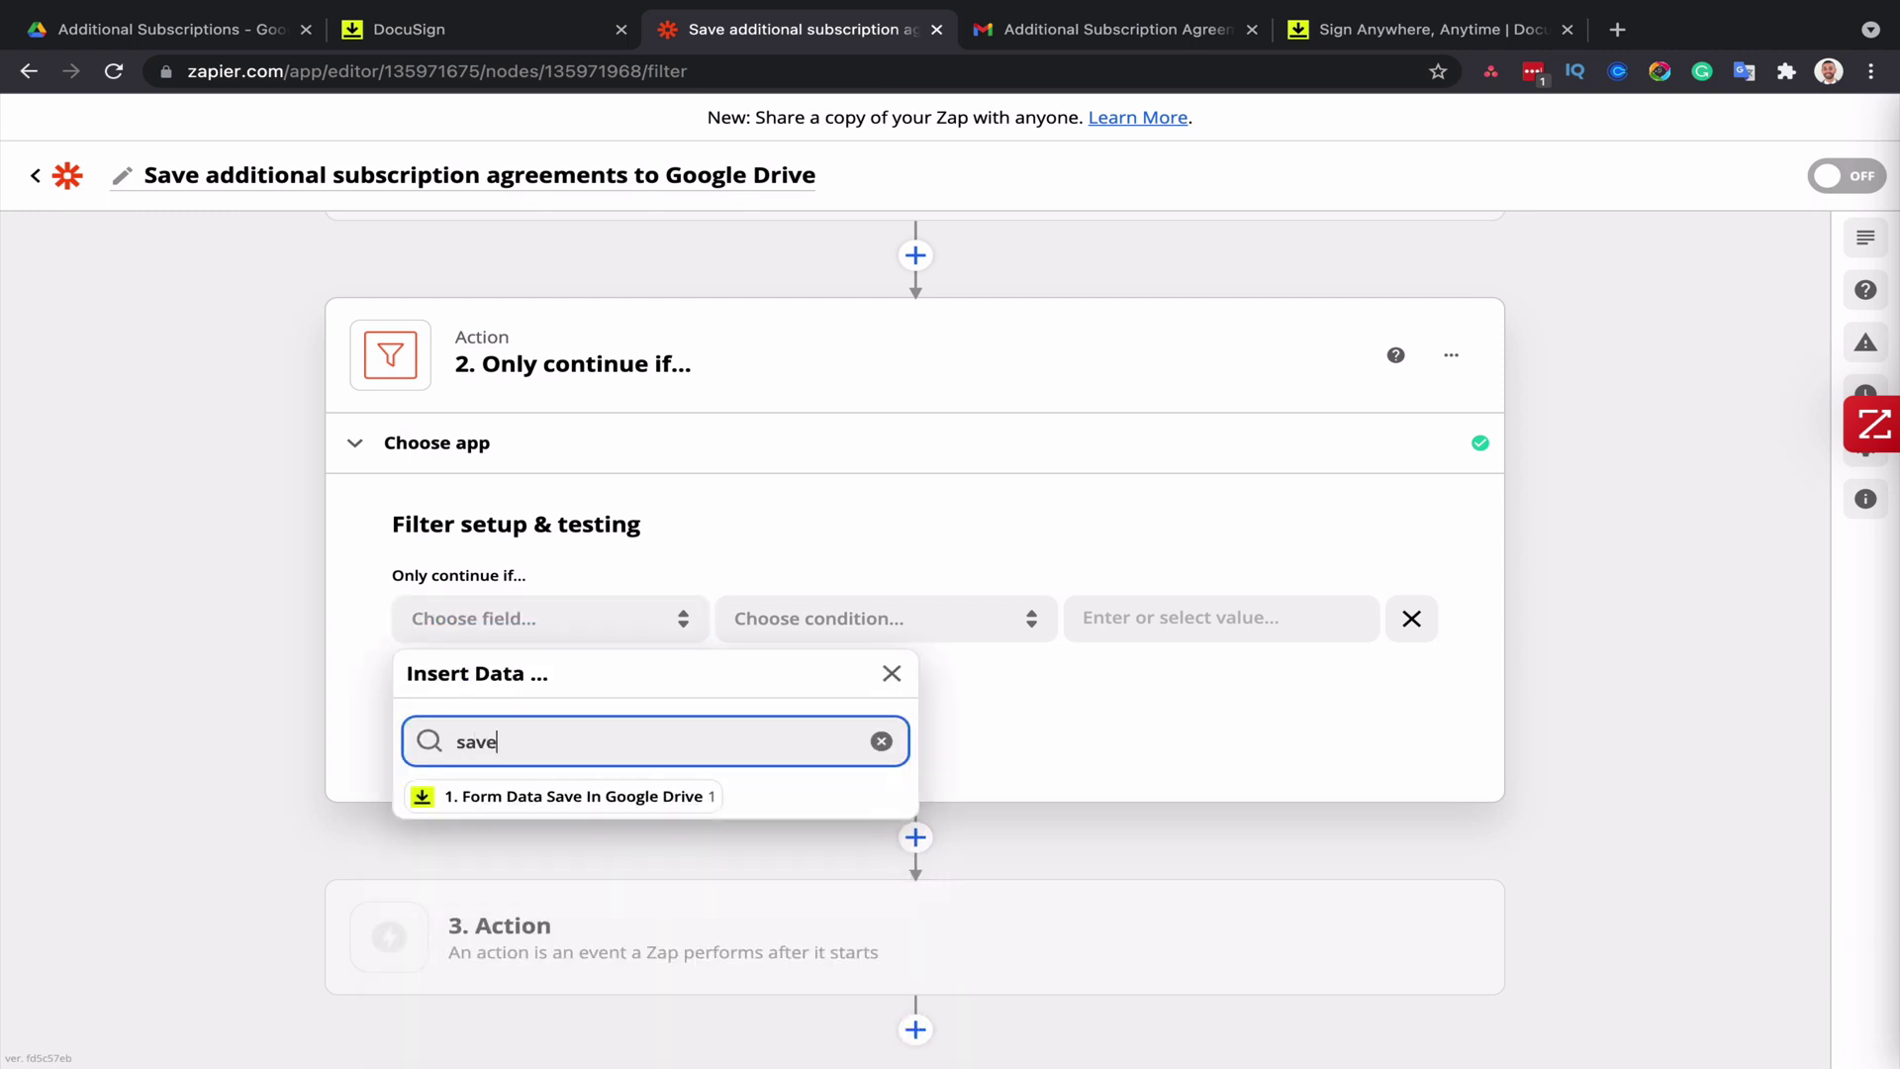
{"action": "left_click", "coordinate": [614, 795]}
{"action": "left_click", "coordinate": [818, 624]}
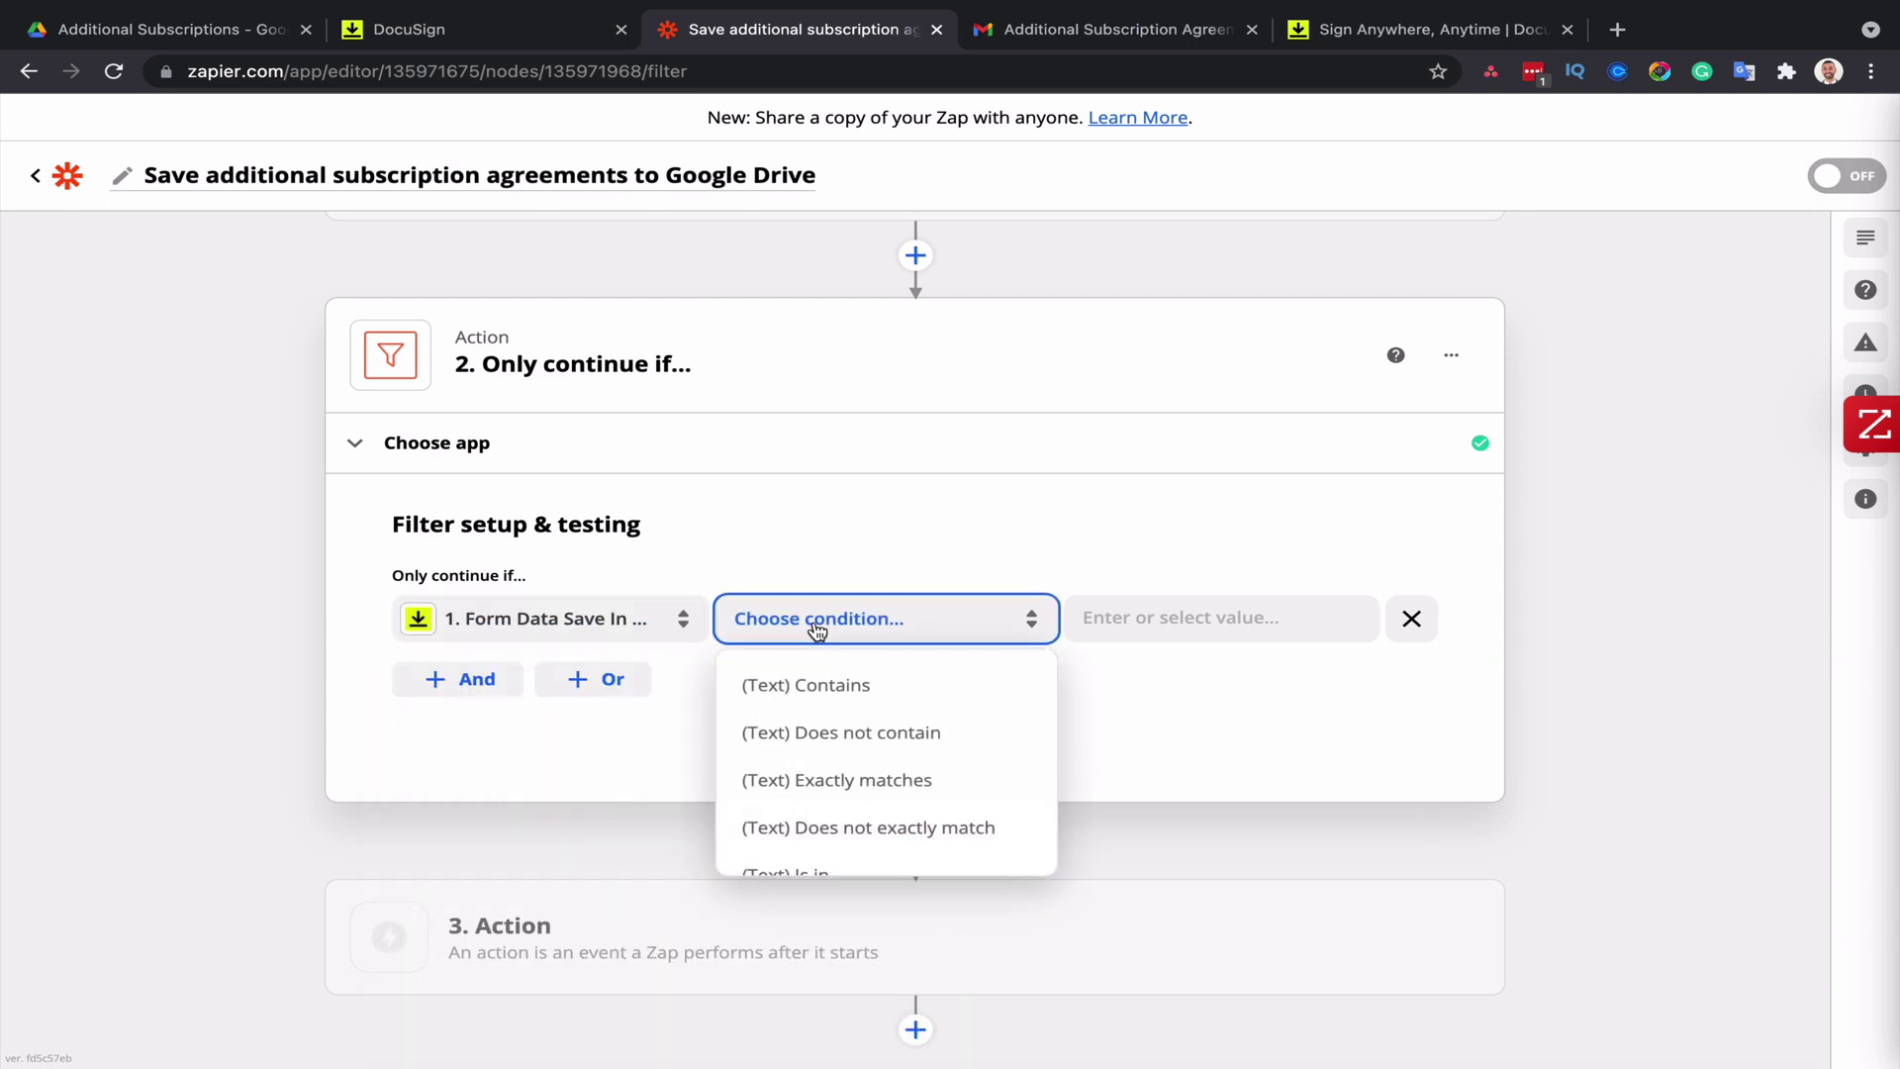
{"action": "left_click", "coordinate": [821, 778]}
{"action": "left_click", "coordinate": [1154, 614]}
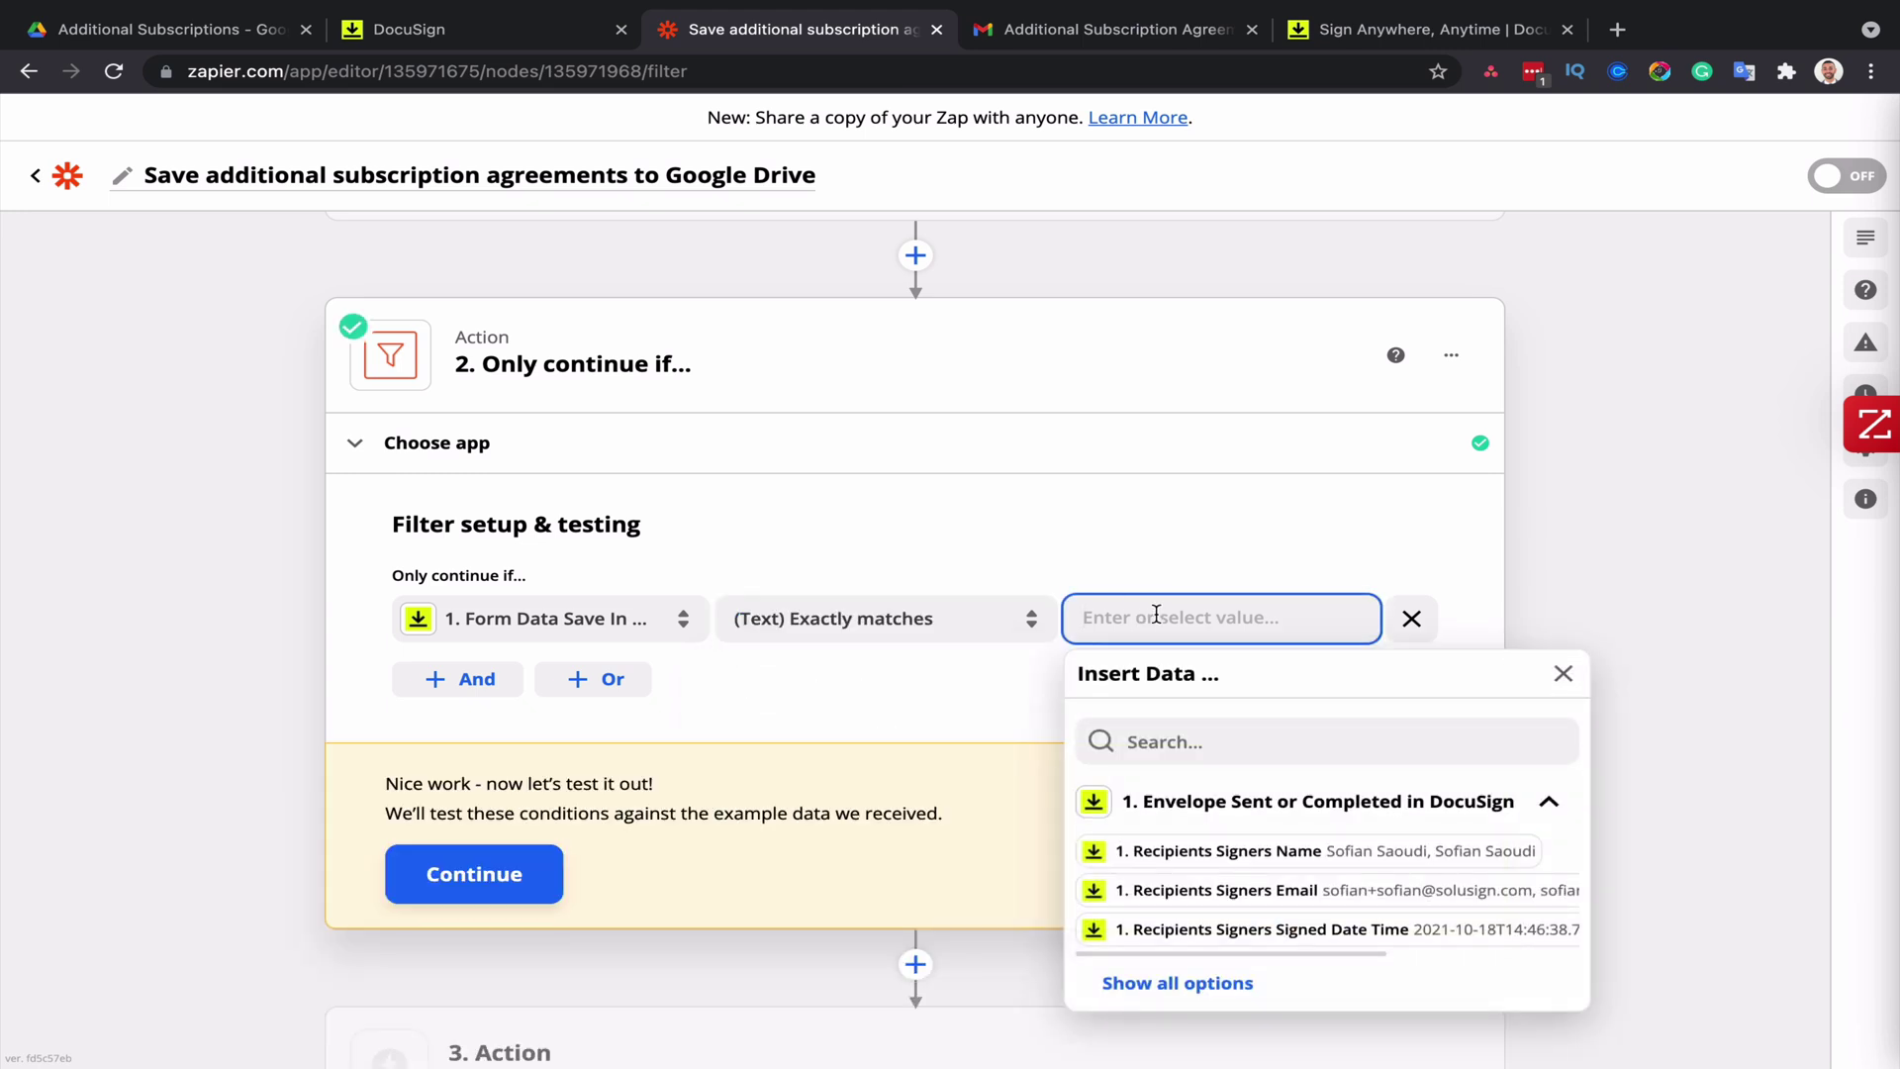
{"action": "type", "text": "1"}
{"action": "left_click", "coordinate": [1039, 564]}
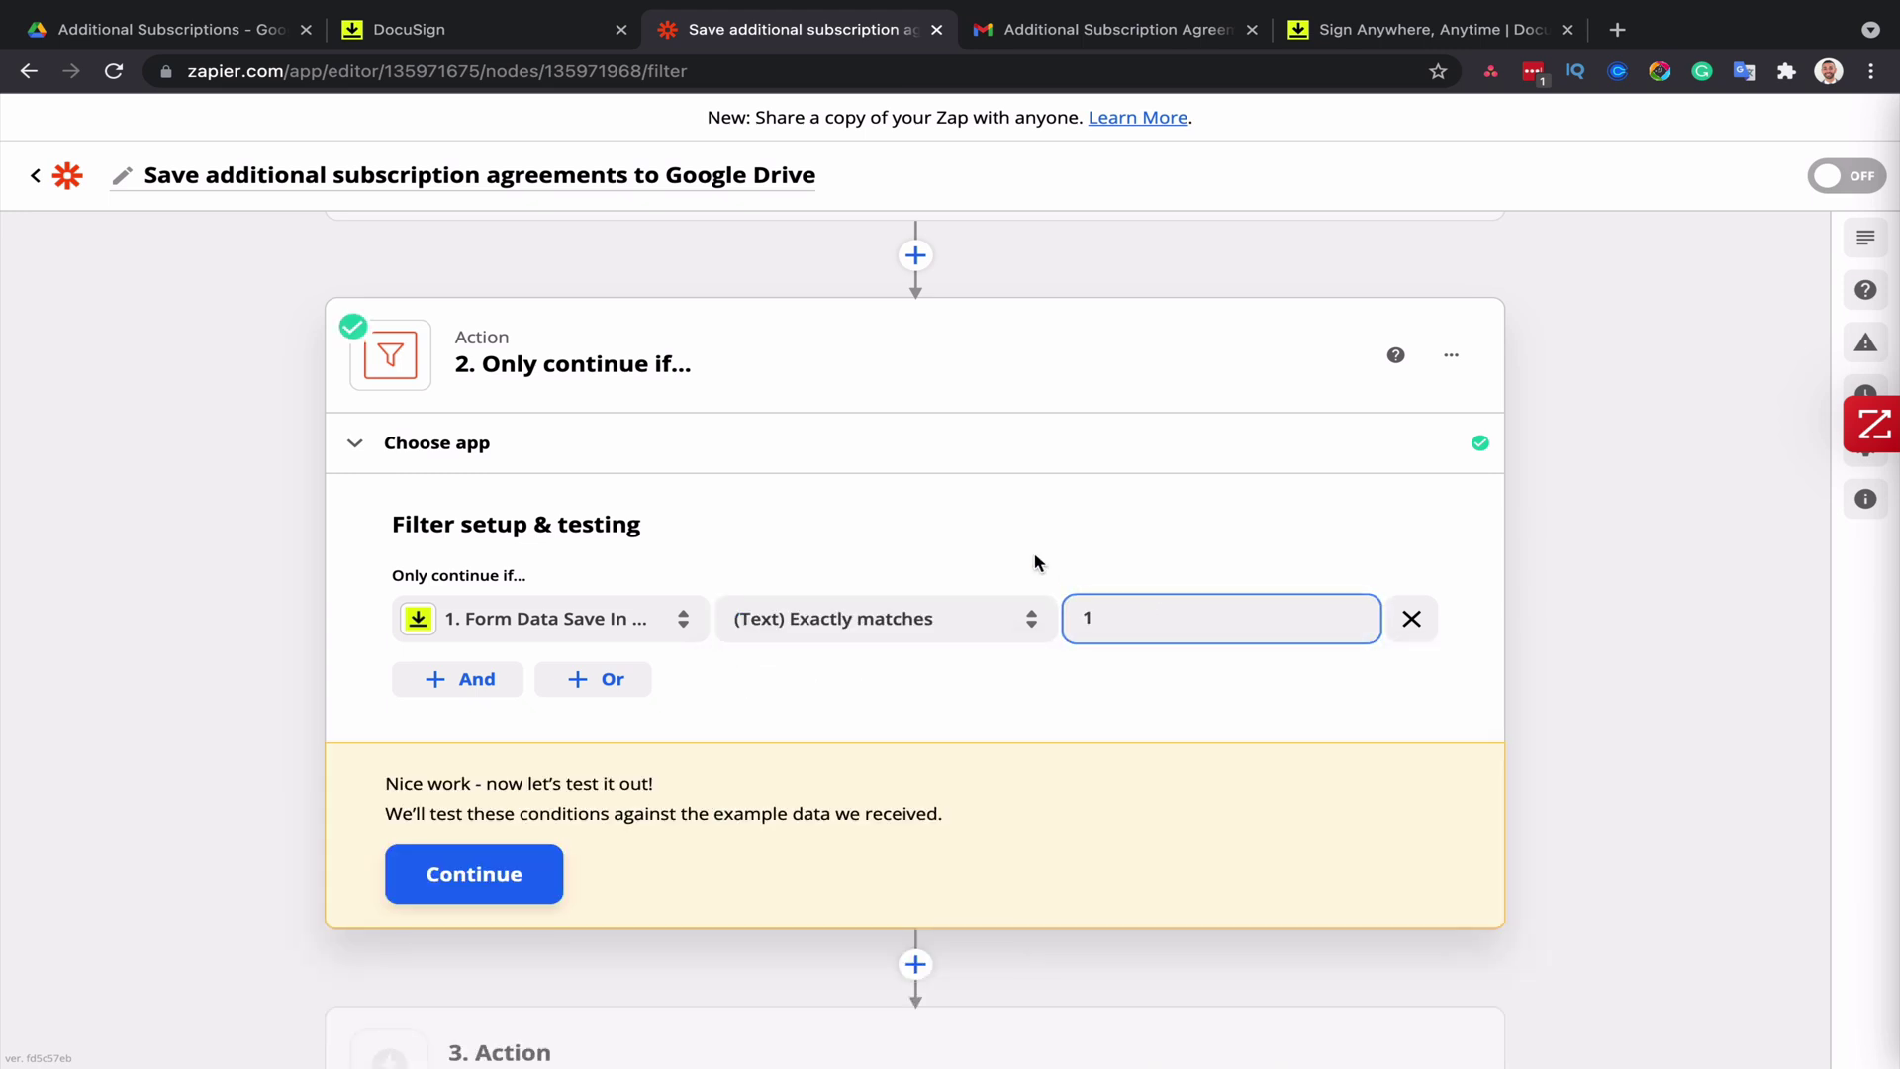
- Test the filter against the sample envelope and close the step
{"action": "left_click", "coordinate": [485, 883]}
{"action": "scroll", "coordinate": [889, 903], "scroll_direction": "down", "scroll_amount": 2}
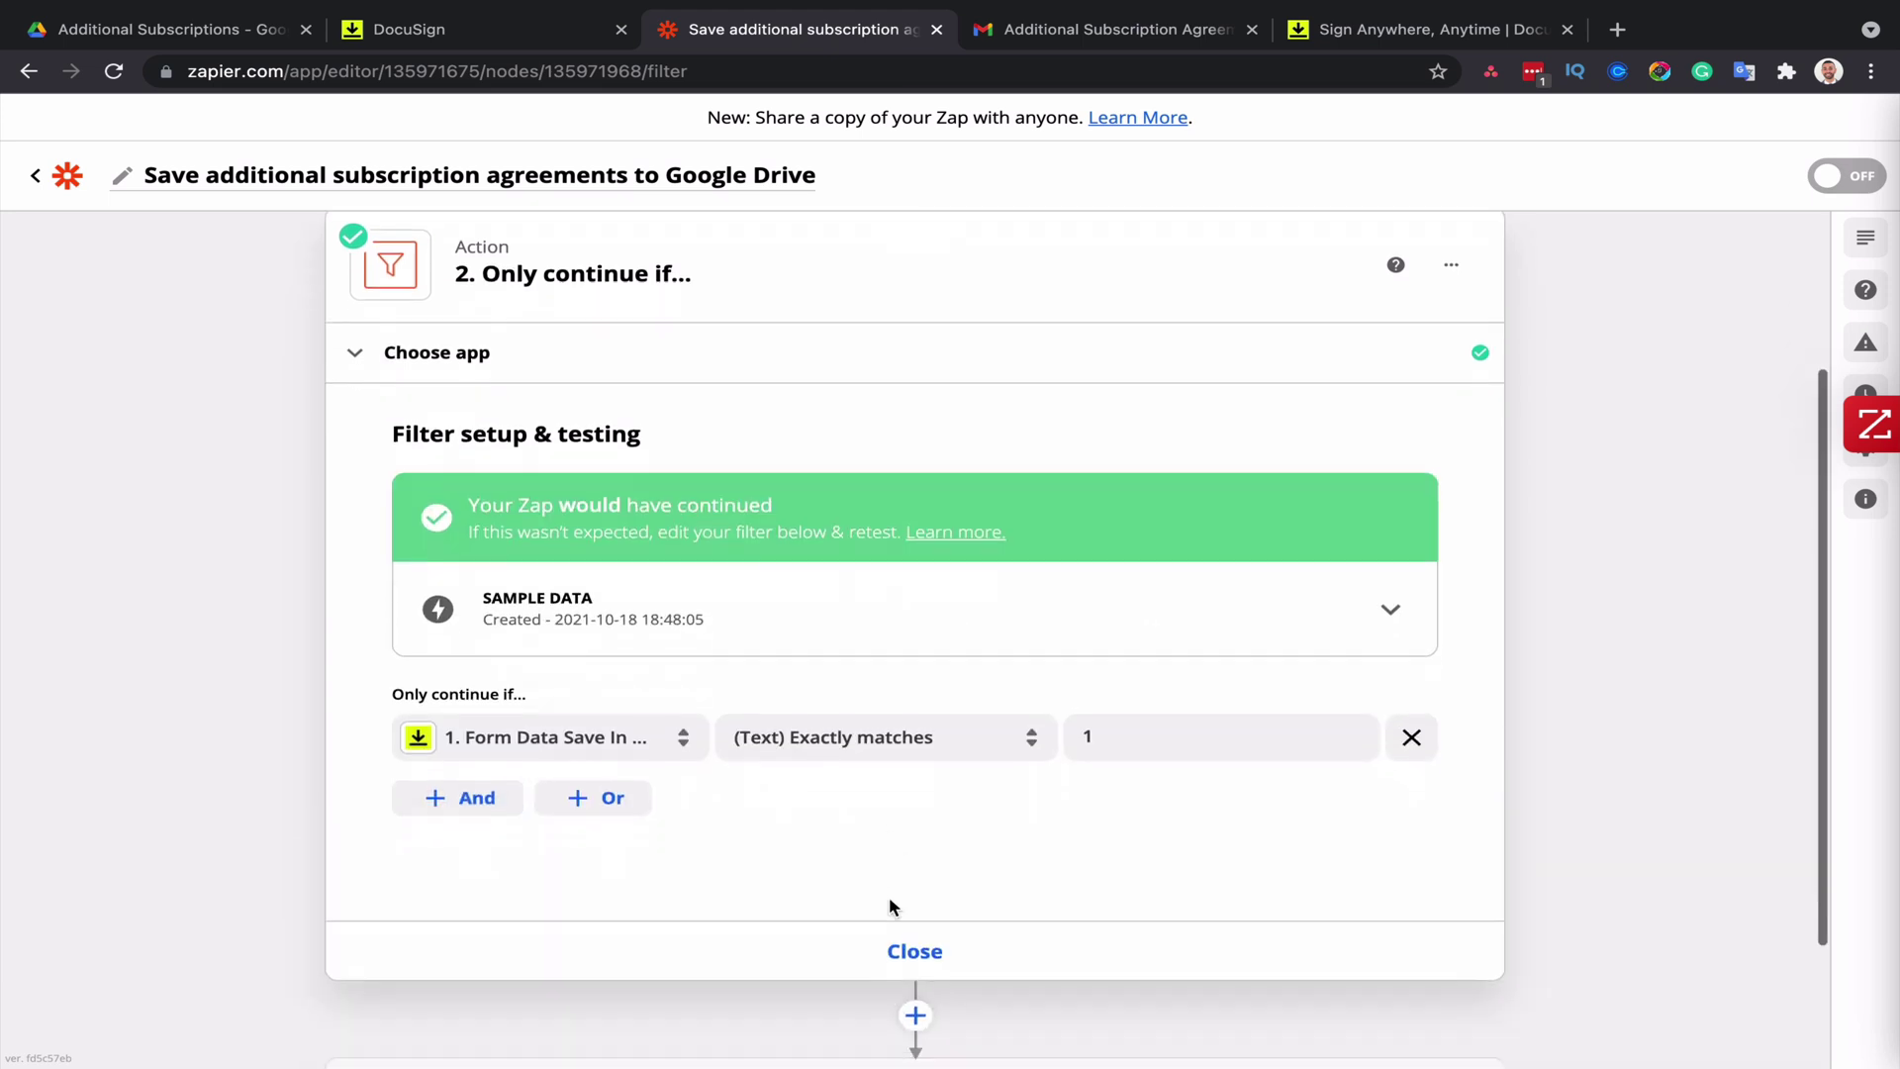
{"action": "scroll", "coordinate": [888, 900], "scroll_direction": "down", "scroll_amount": 2}
{"action": "left_click", "coordinate": [905, 870]}
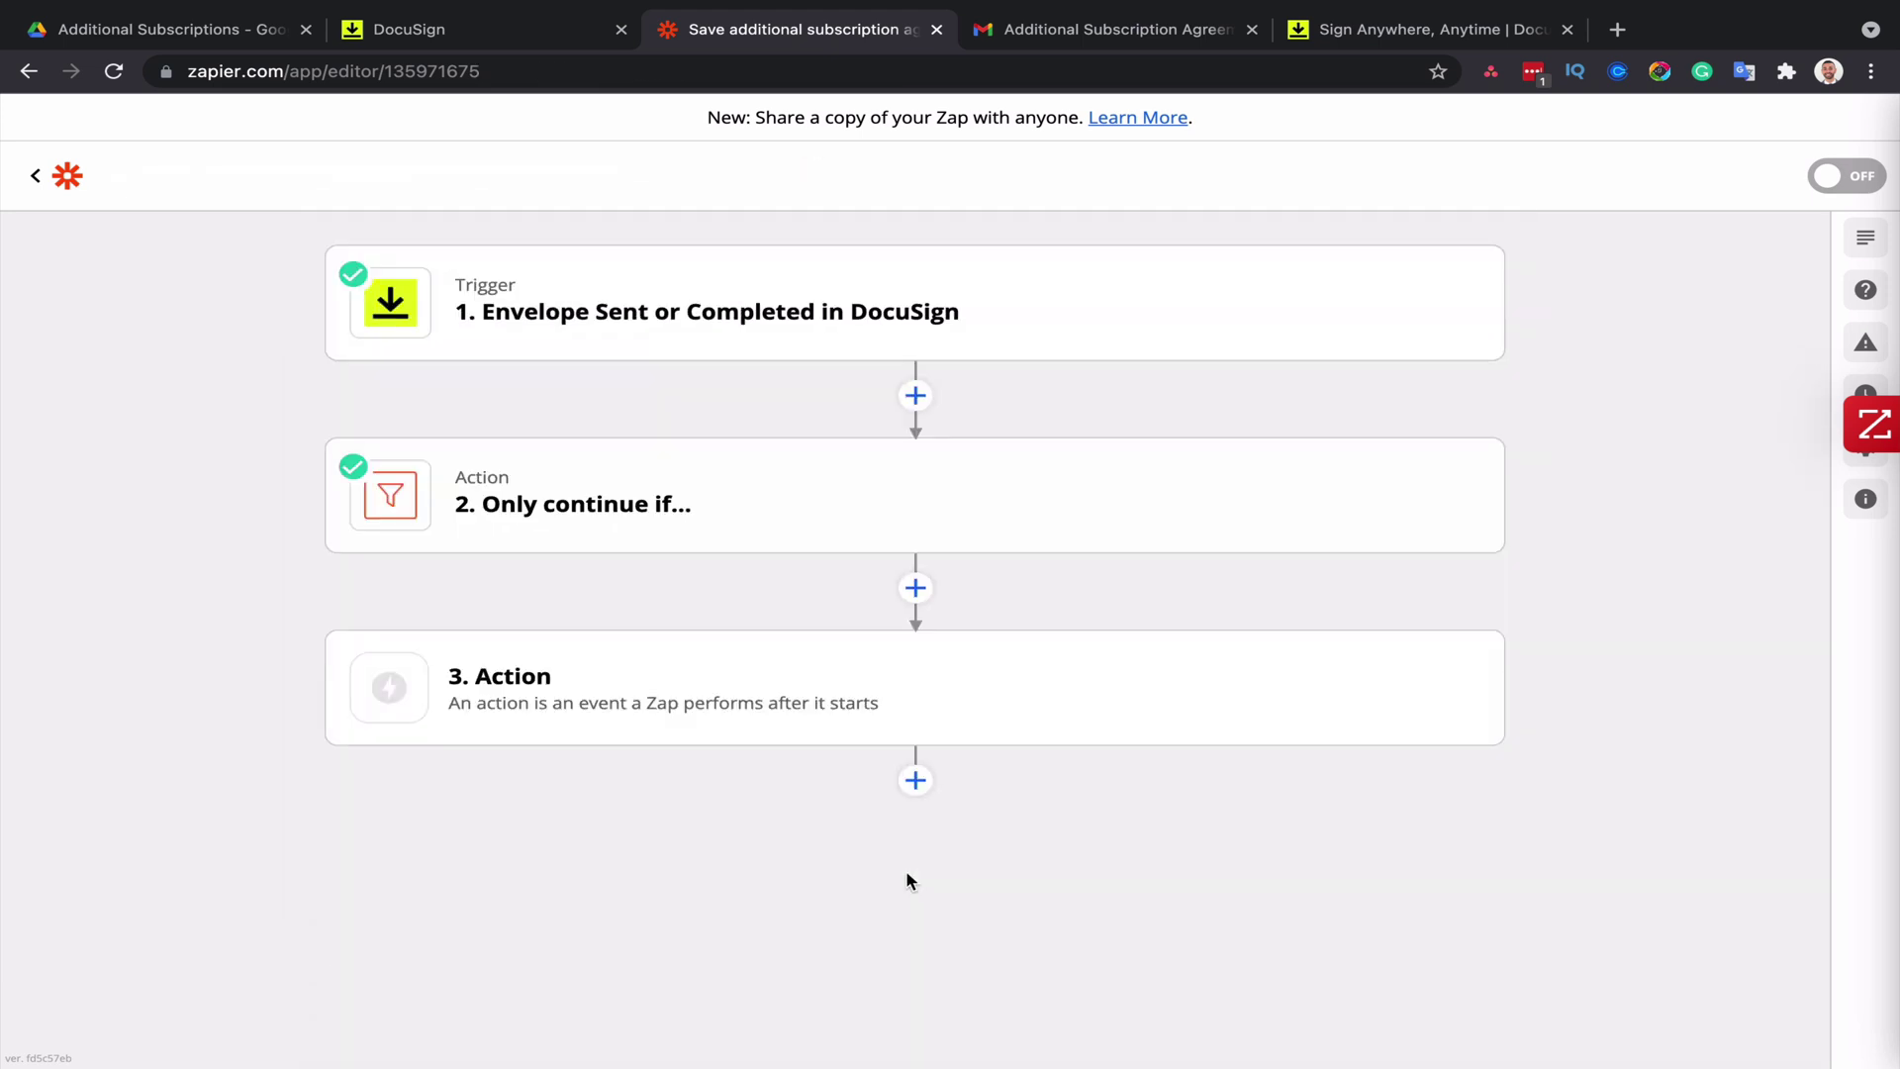
- Make step 3 Google Drive's Upload File action, using the connected Google Drive account
{"action": "left_click", "coordinate": [896, 712]}
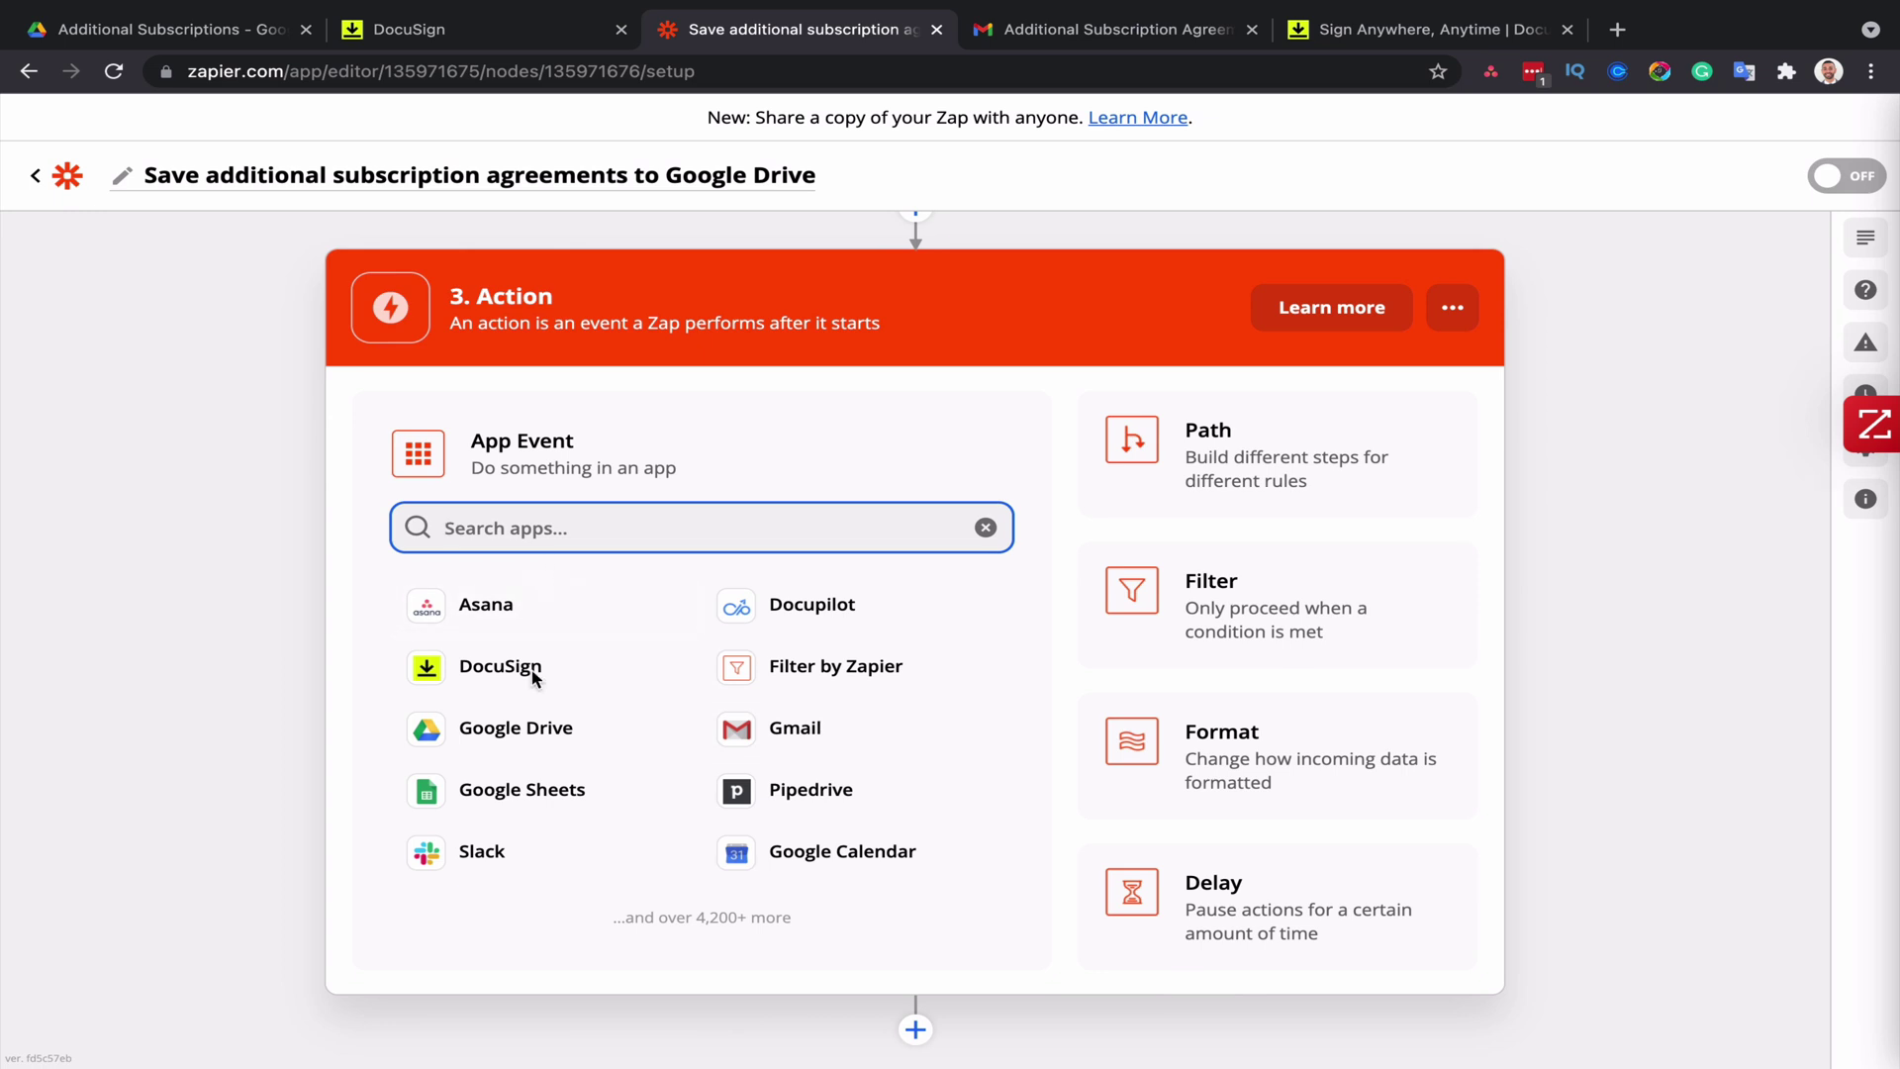
{"action": "left_click", "coordinate": [489, 731]}
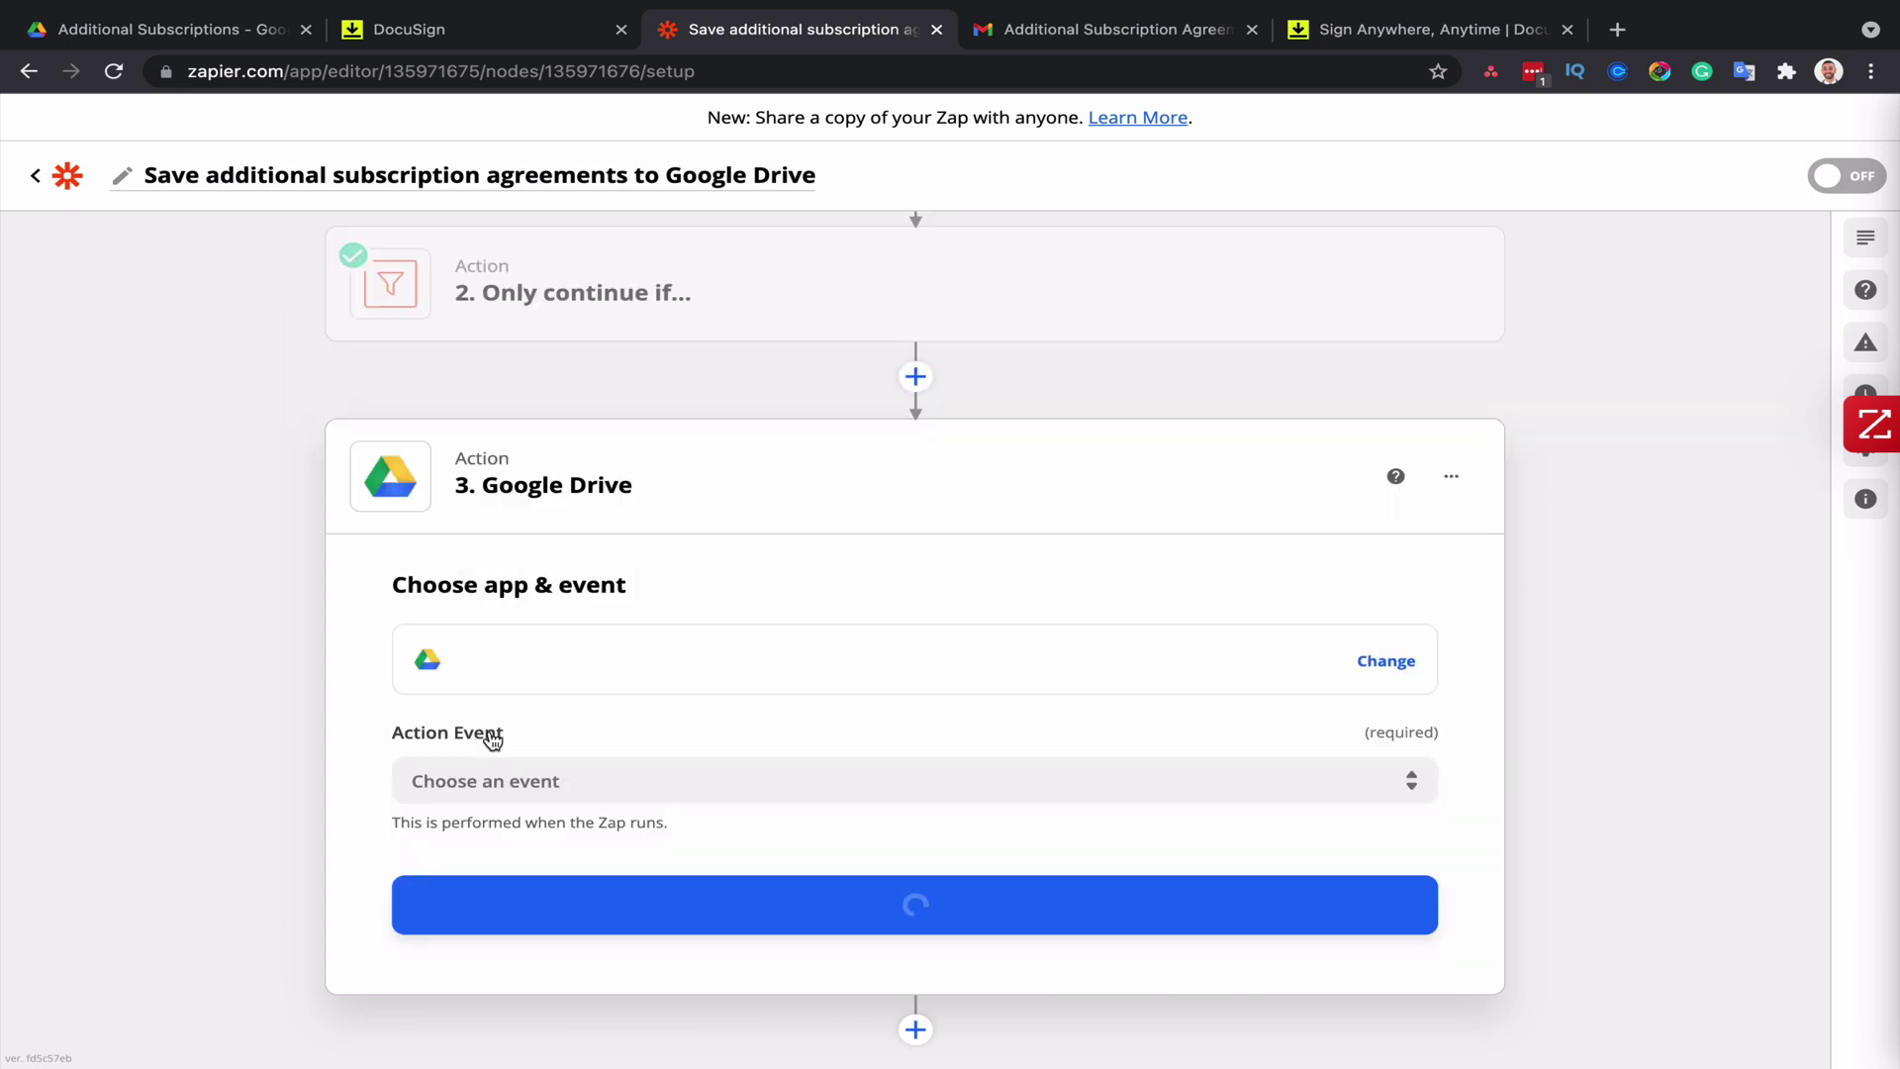
{"action": "left_click", "coordinate": [728, 781]}
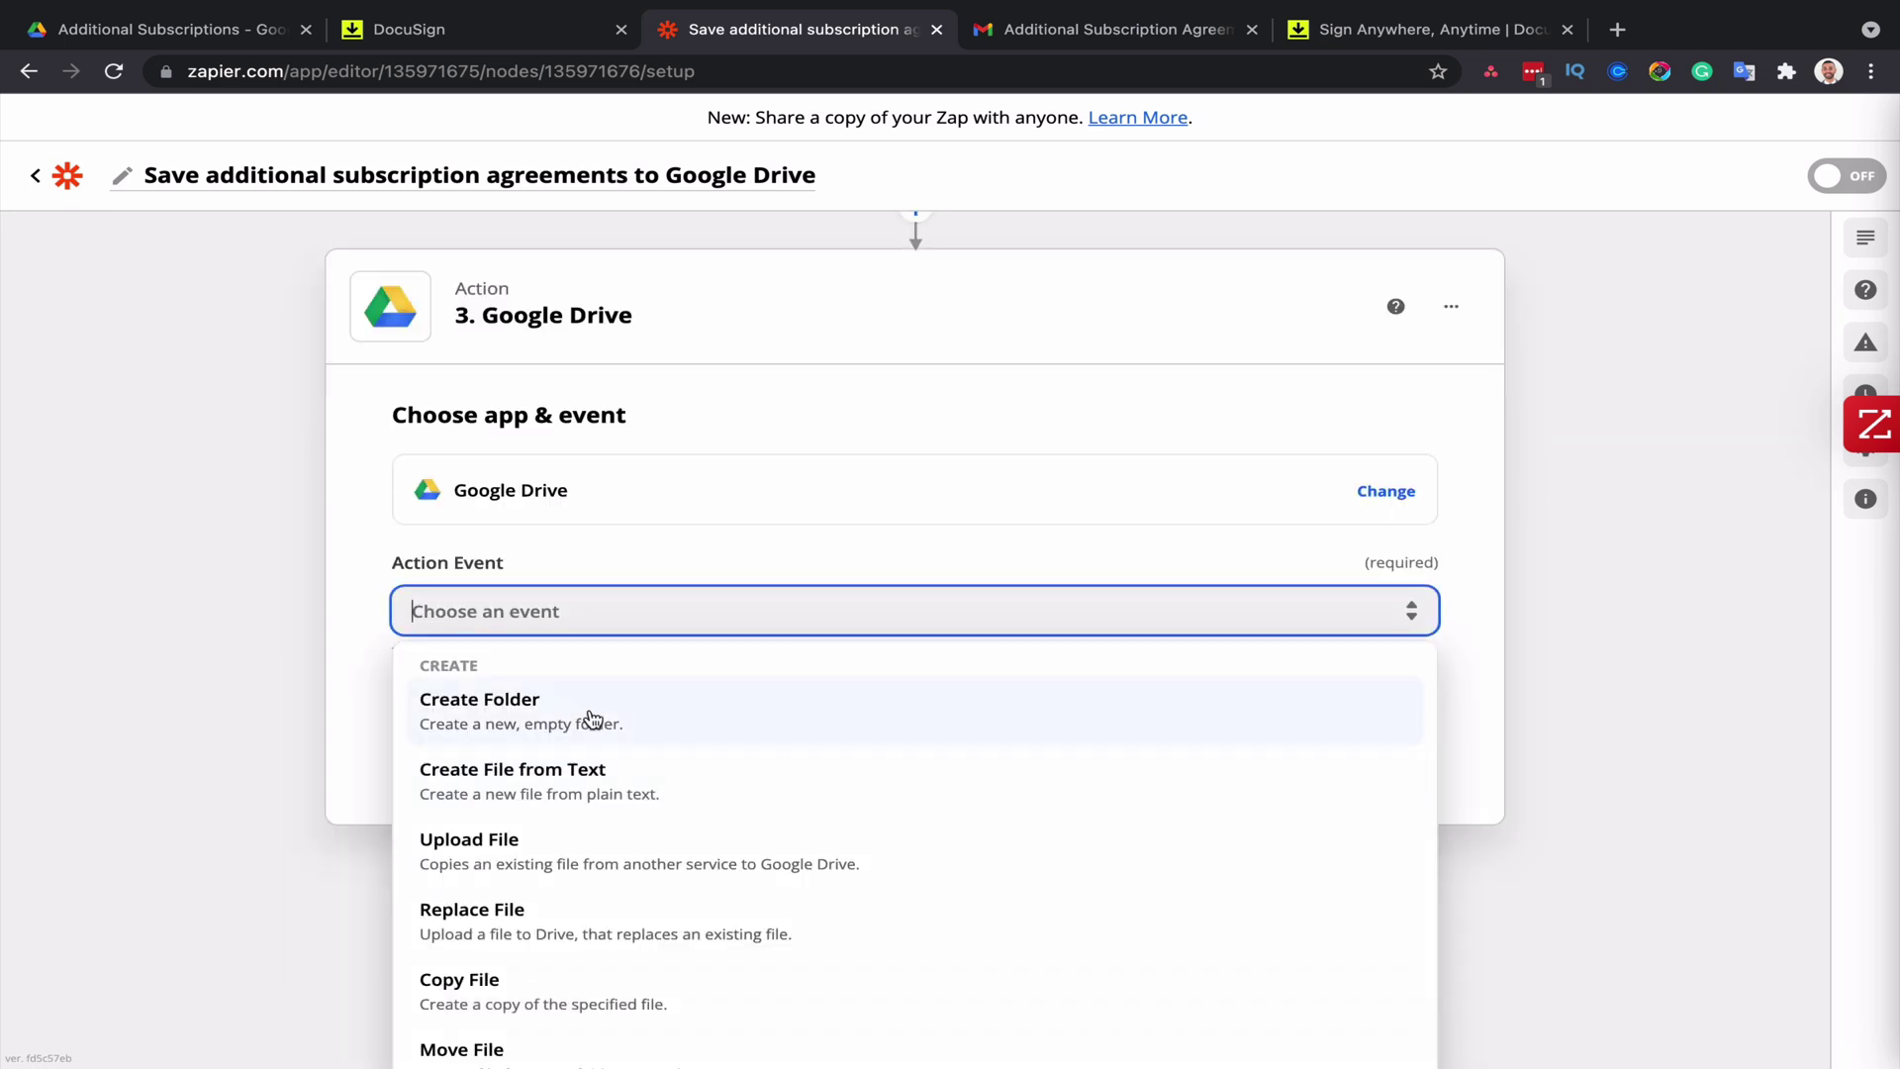
{"action": "scroll", "coordinate": [695, 827], "scroll_direction": "down", "scroll_amount": 3}
{"action": "scroll", "coordinate": [535, 762], "scroll_direction": "up", "scroll_amount": 2}
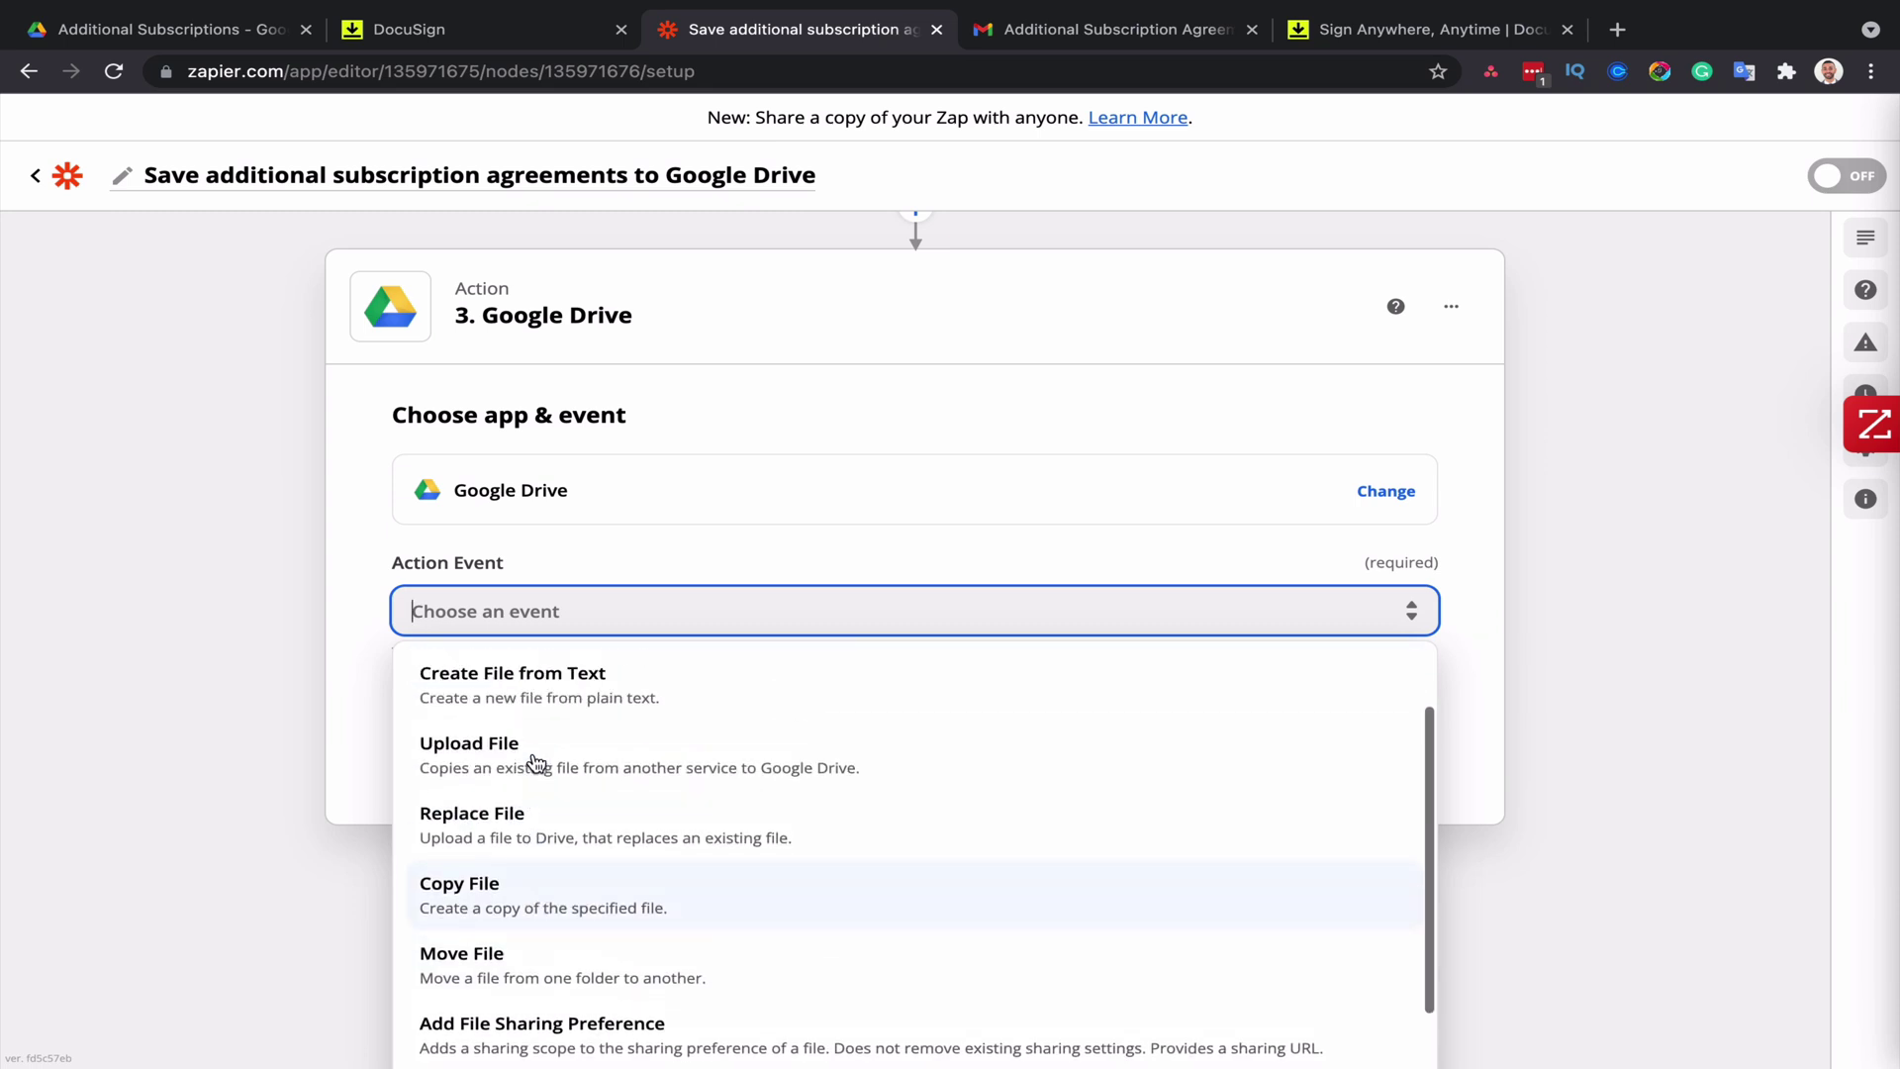
{"action": "left_click", "coordinate": [622, 770]}
{"action": "left_click", "coordinate": [797, 895]}
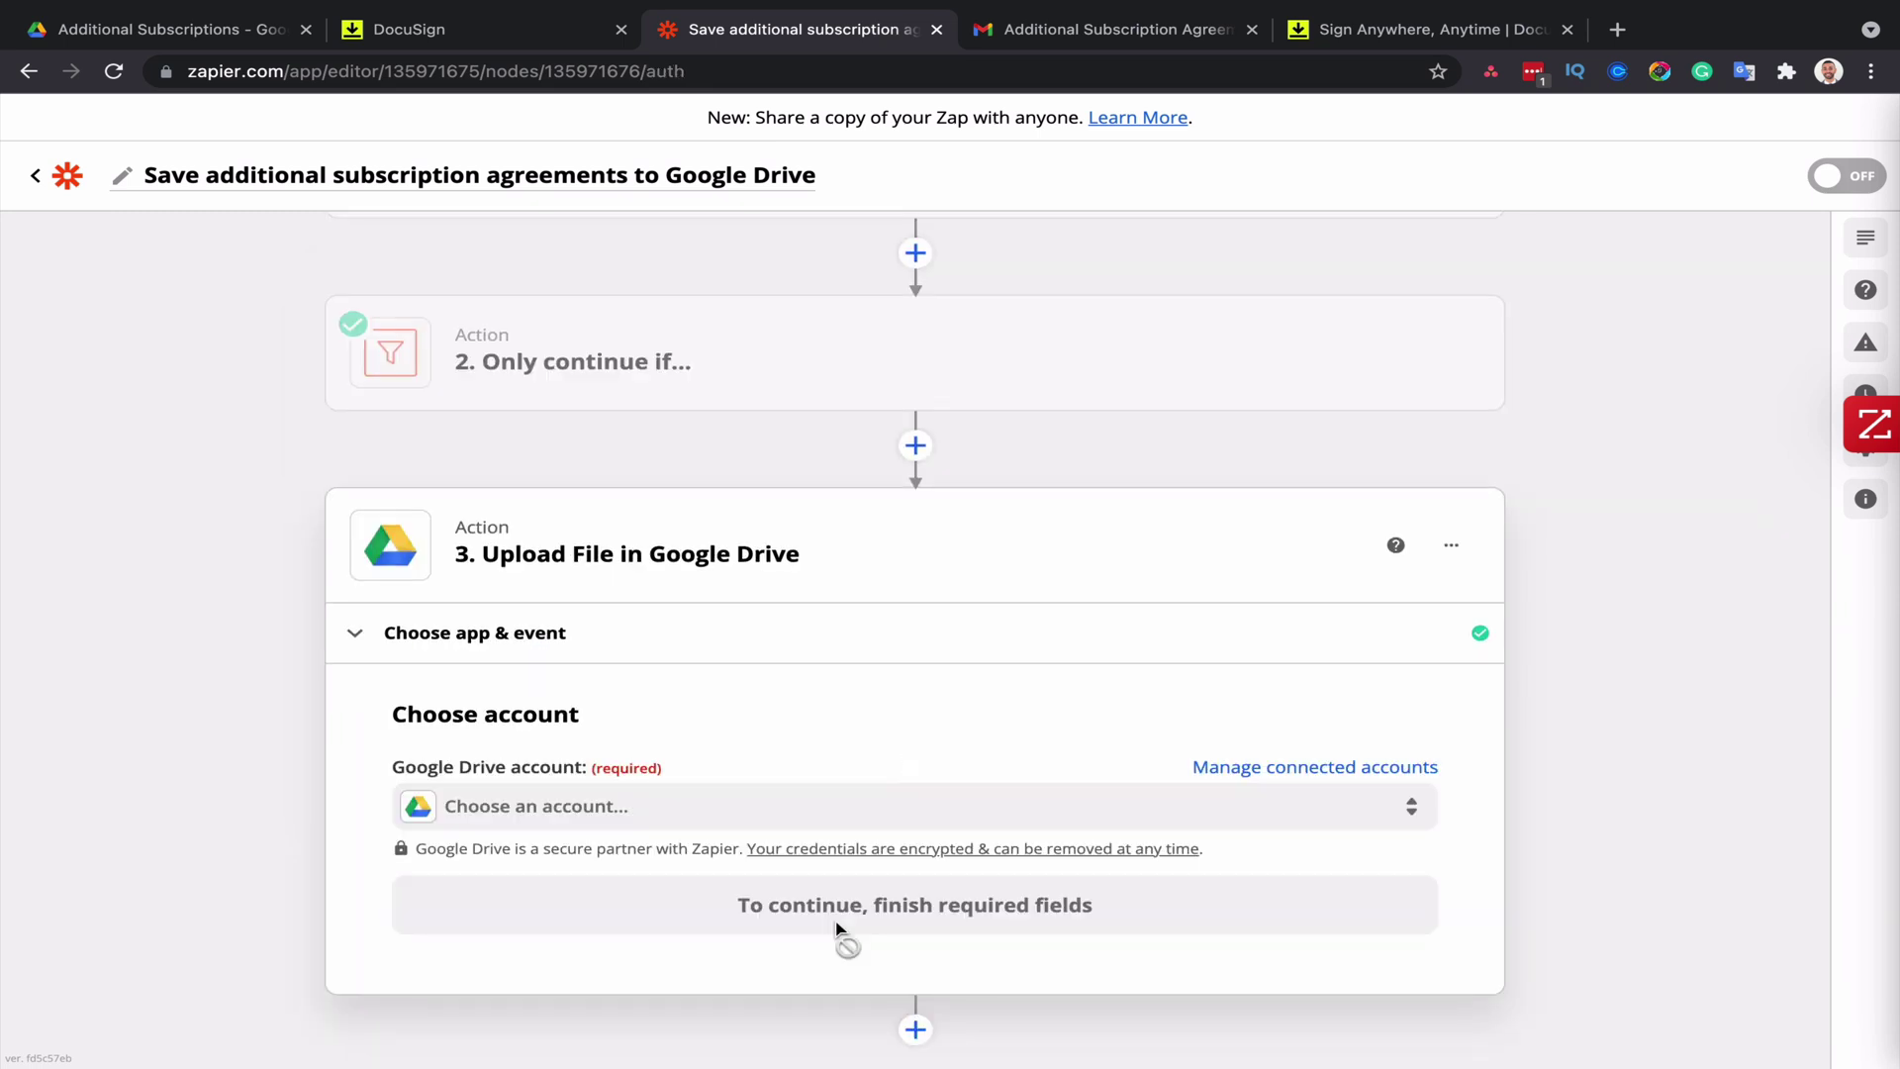
{"action": "left_click", "coordinate": [661, 810]}
{"action": "left_click", "coordinate": [670, 966]}
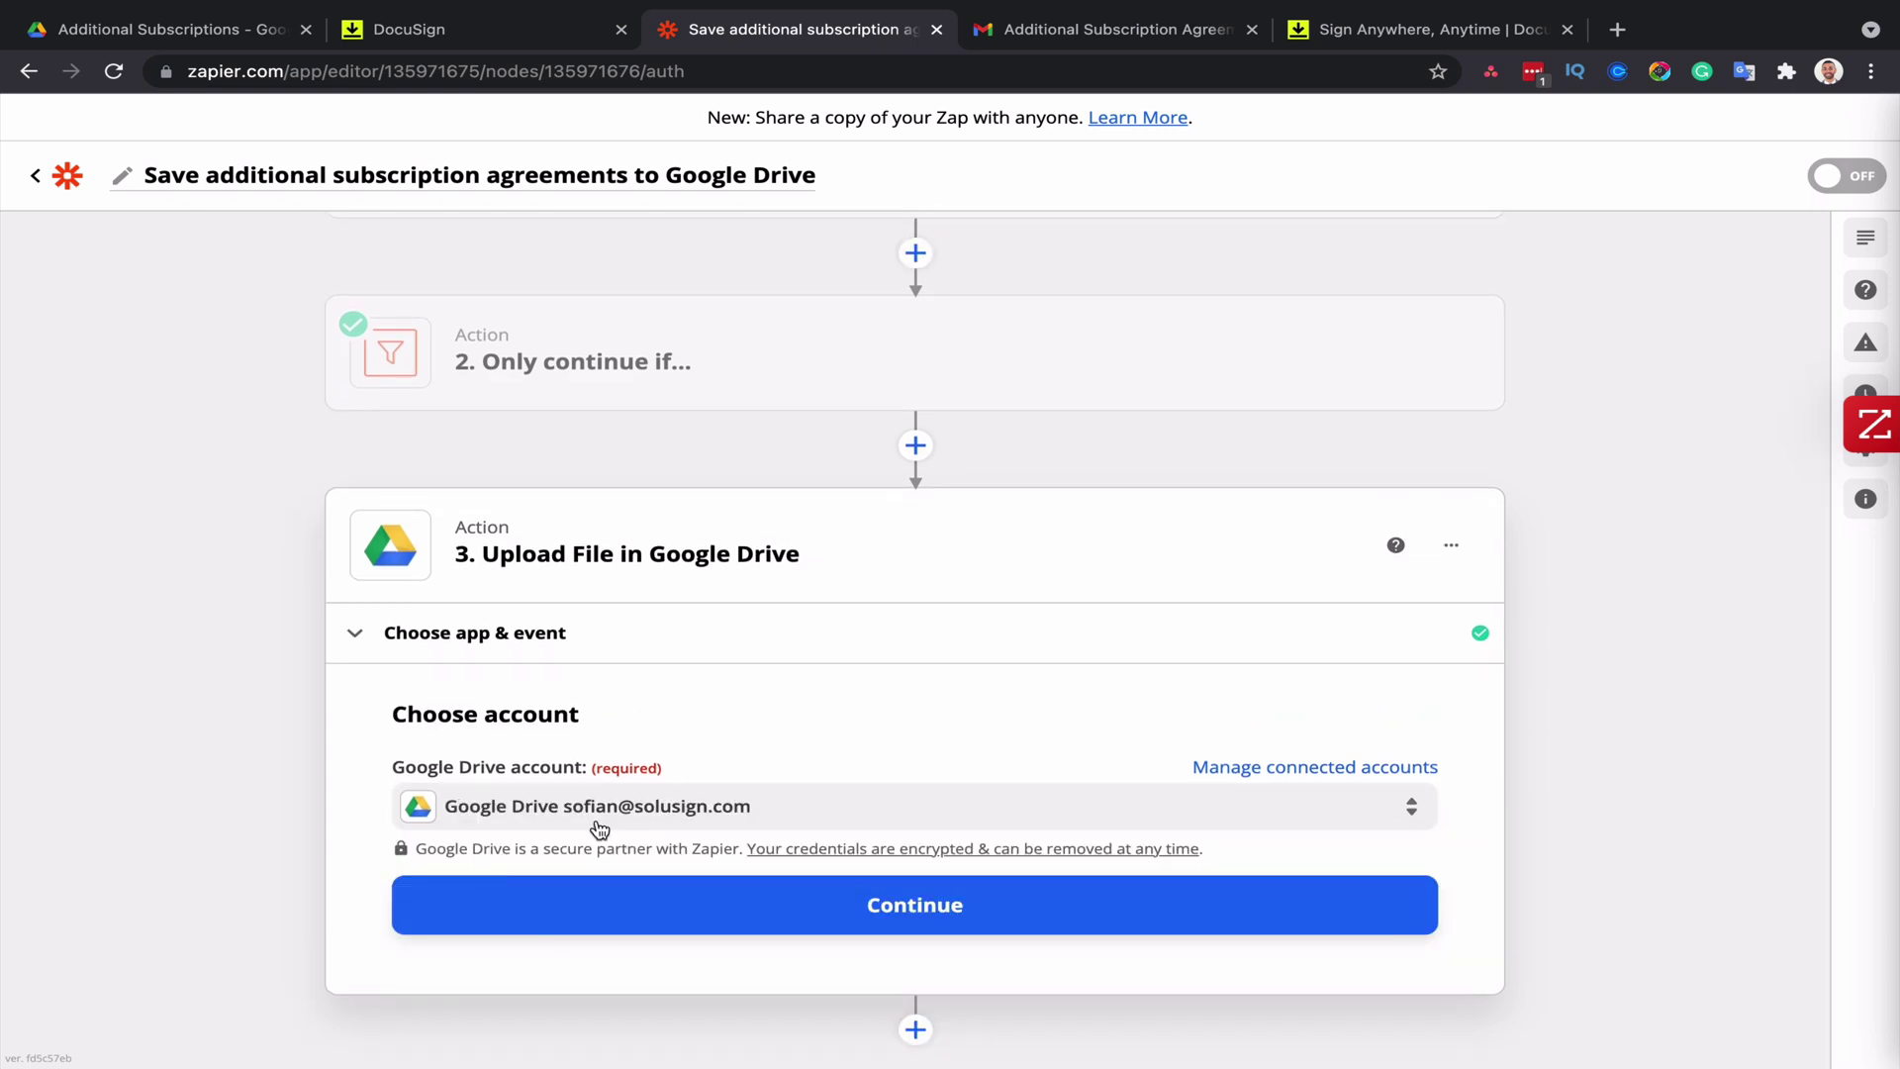
- Confirm the Drive account and set the upload folder to DEMO > Additional Subscriptions
{"action": "left_click", "coordinate": [757, 900]}
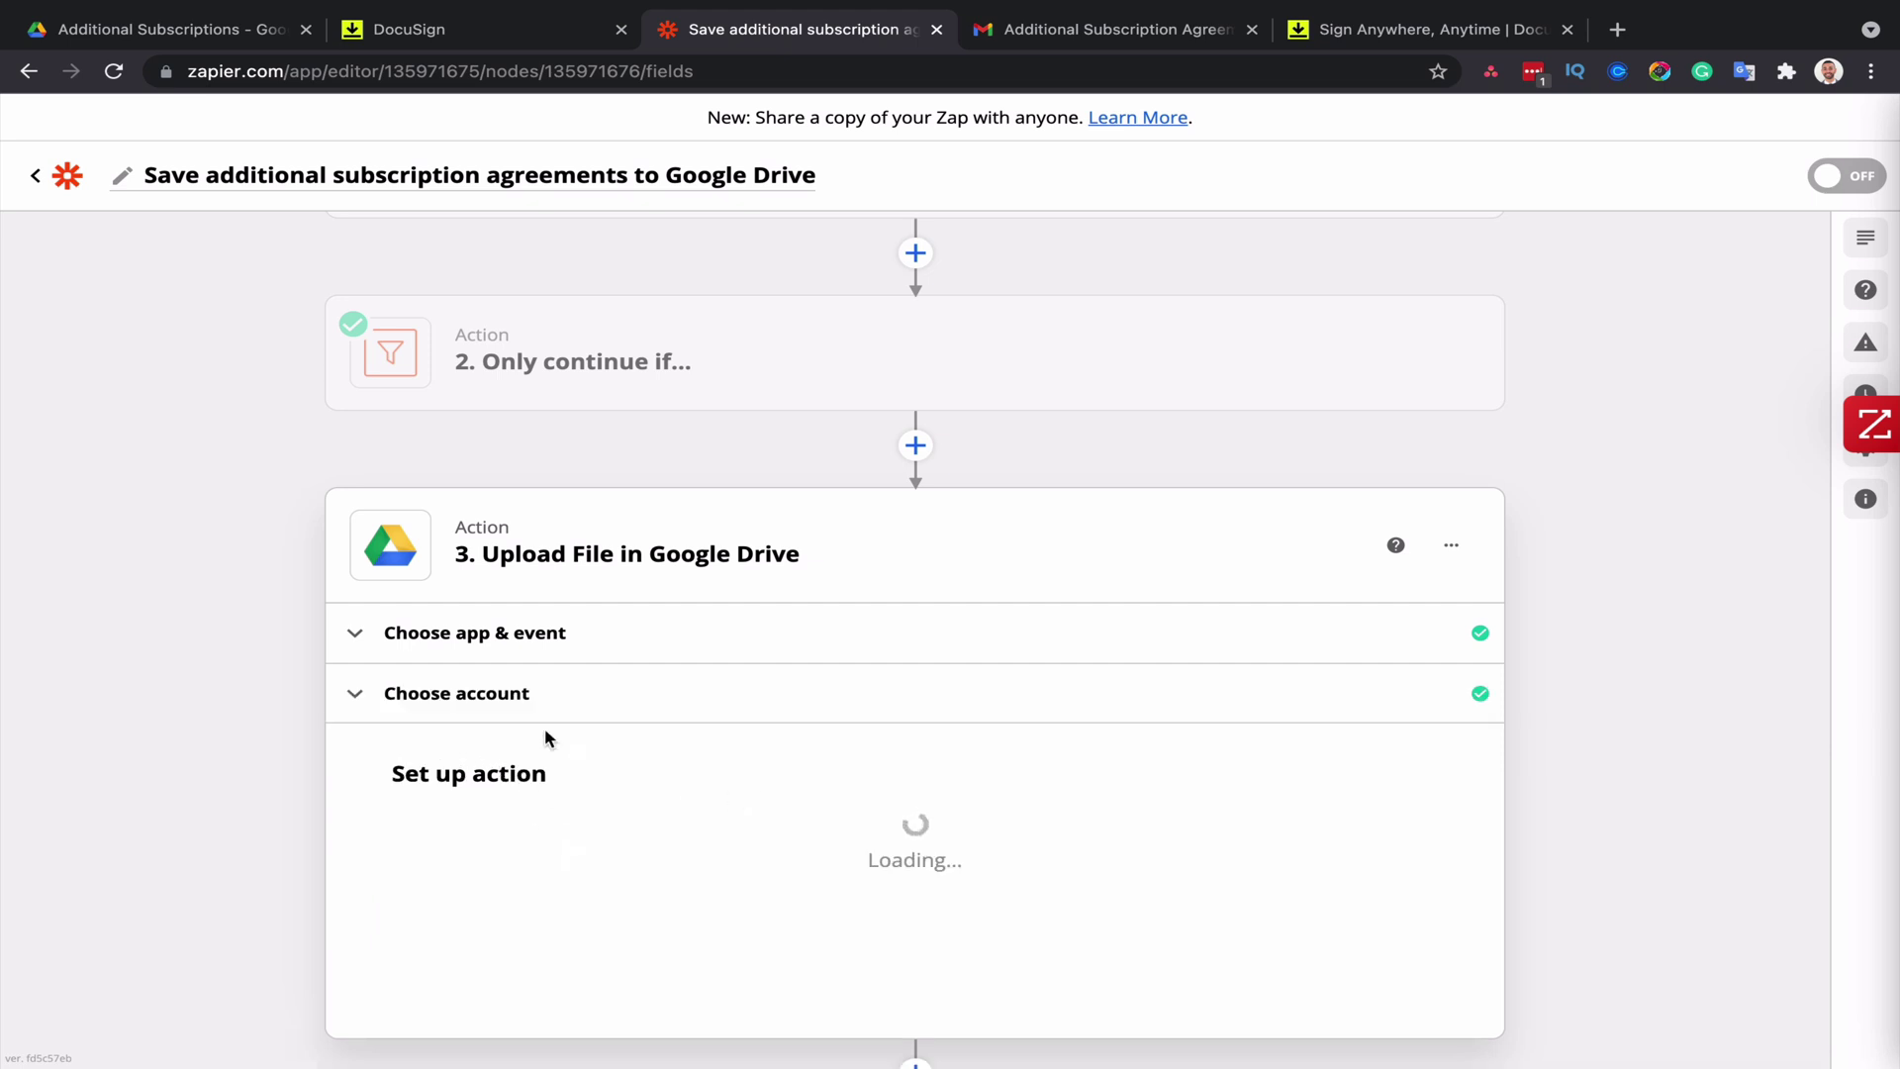
{"action": "scroll", "coordinate": [544, 727], "scroll_direction": "down", "scroll_amount": 5}
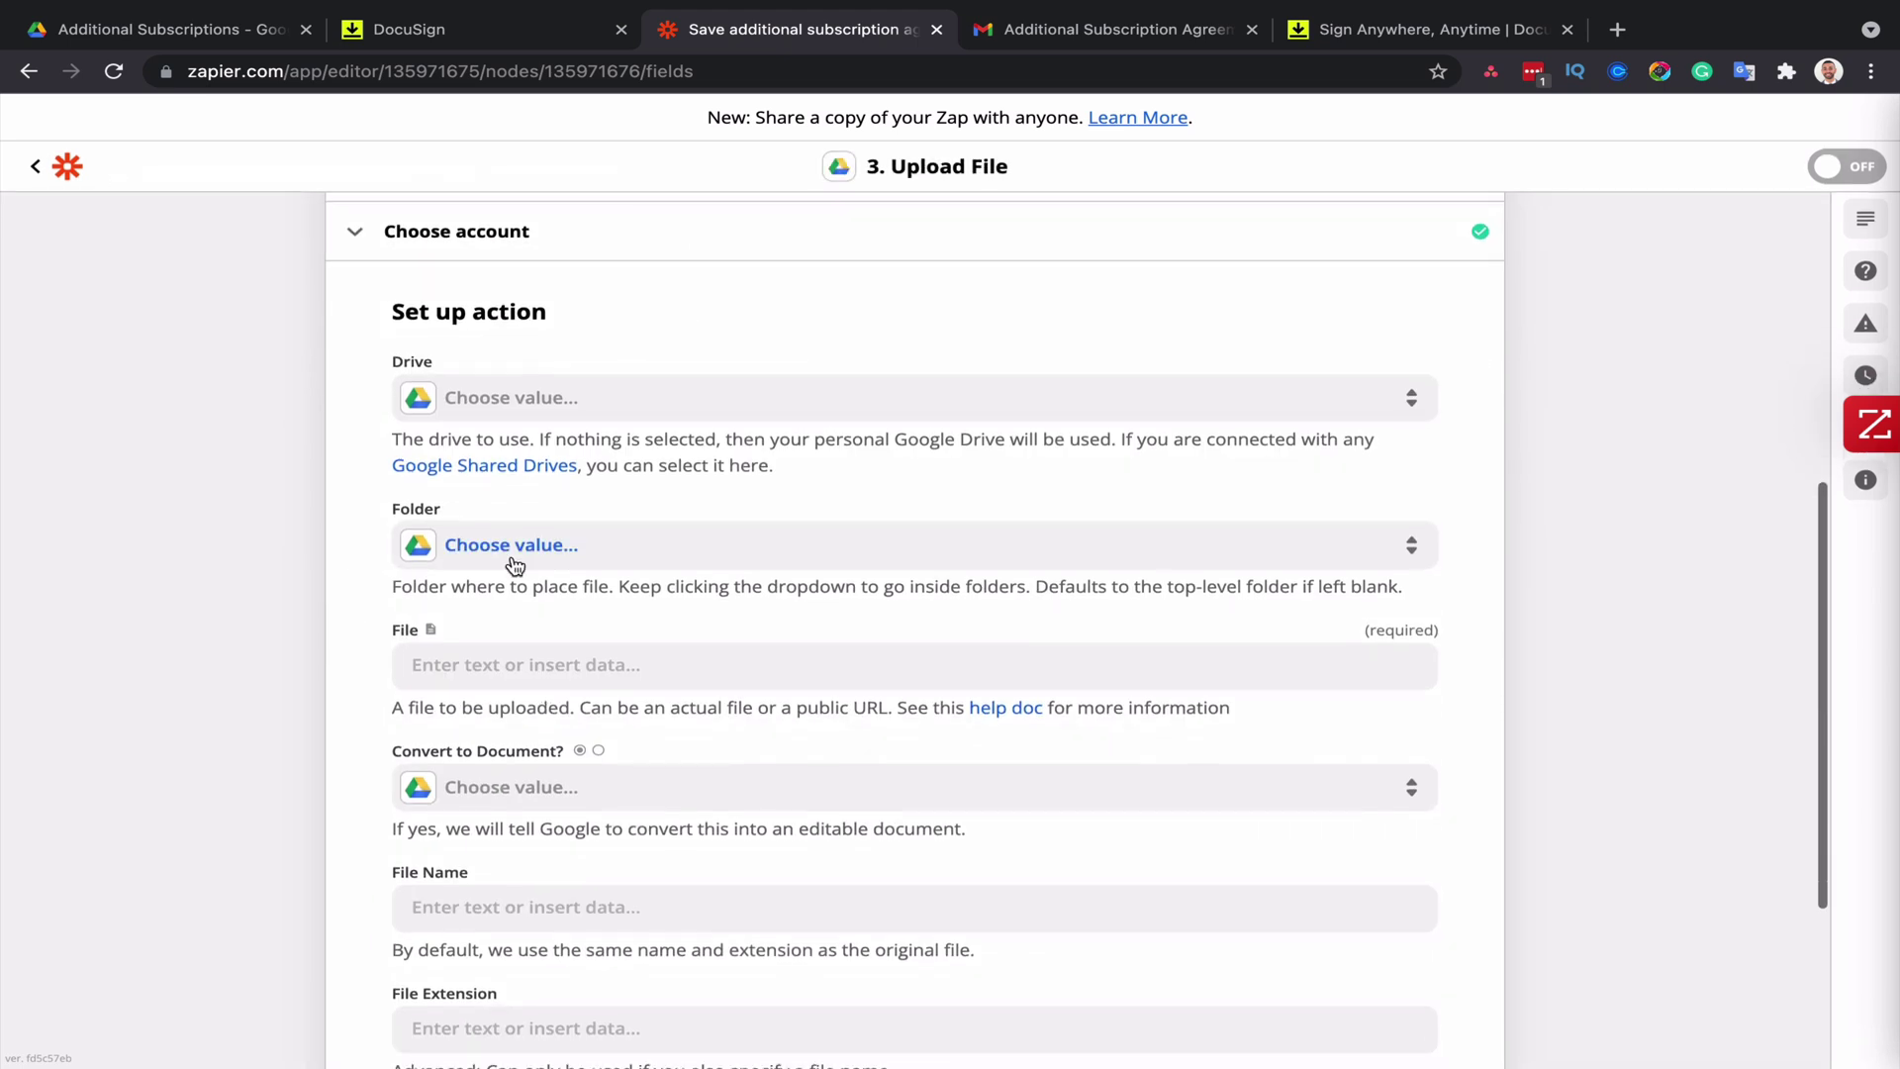
{"action": "left_click", "coordinate": [509, 546]}
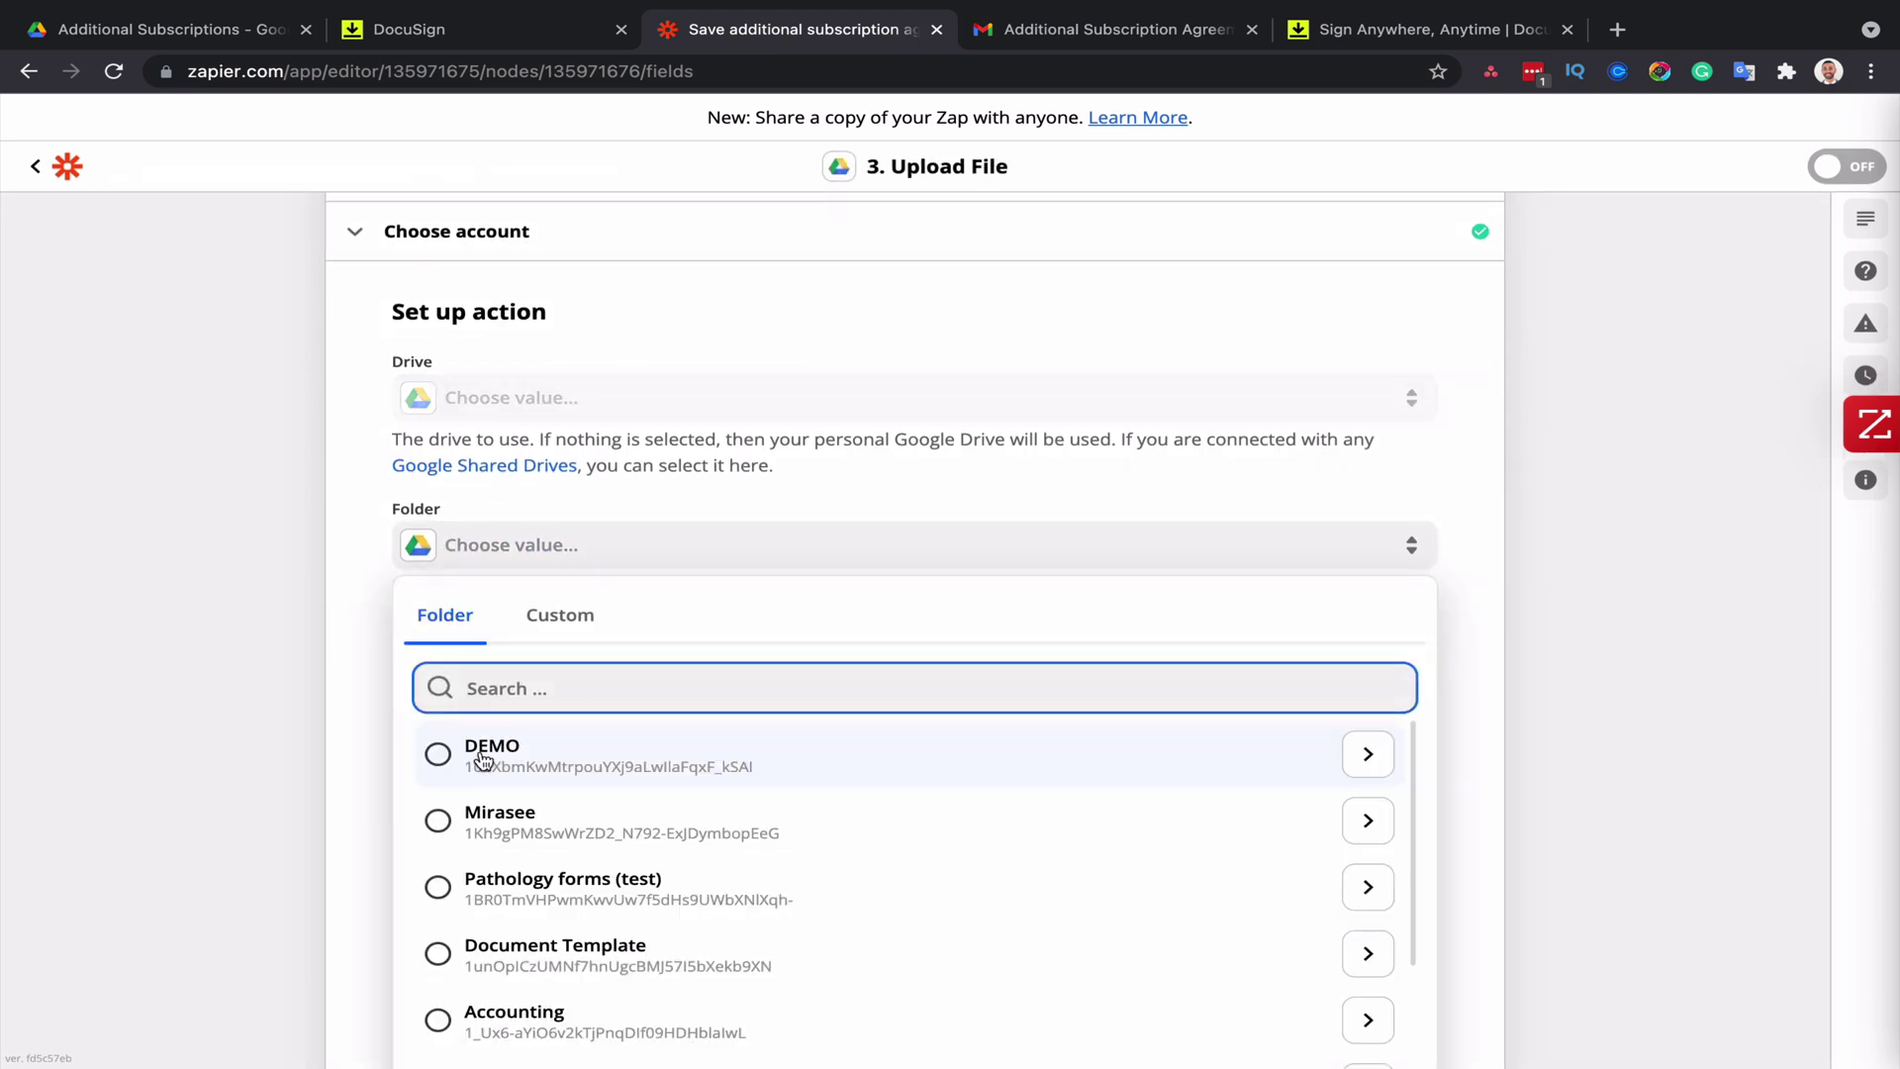
{"action": "left_click", "coordinate": [482, 757]}
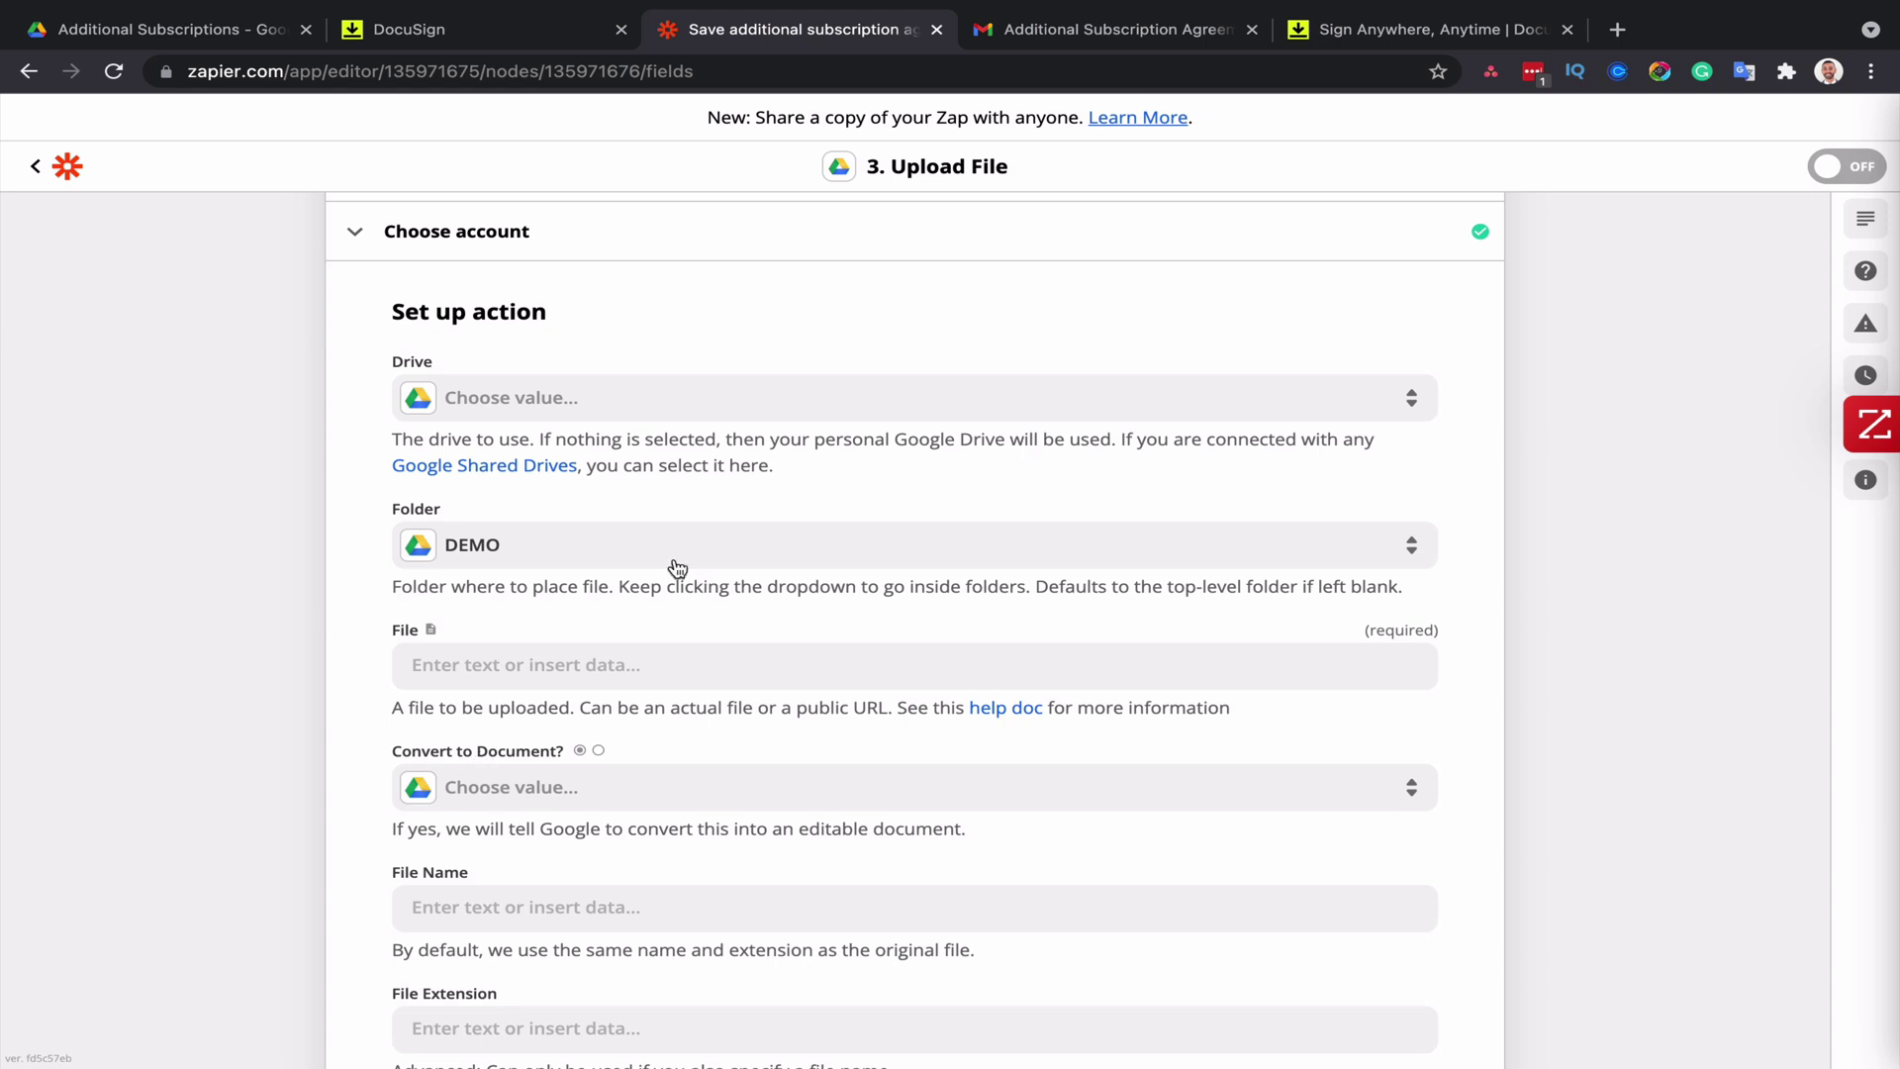
{"action": "left_click", "coordinate": [633, 547]}
{"action": "left_click", "coordinate": [539, 630]}
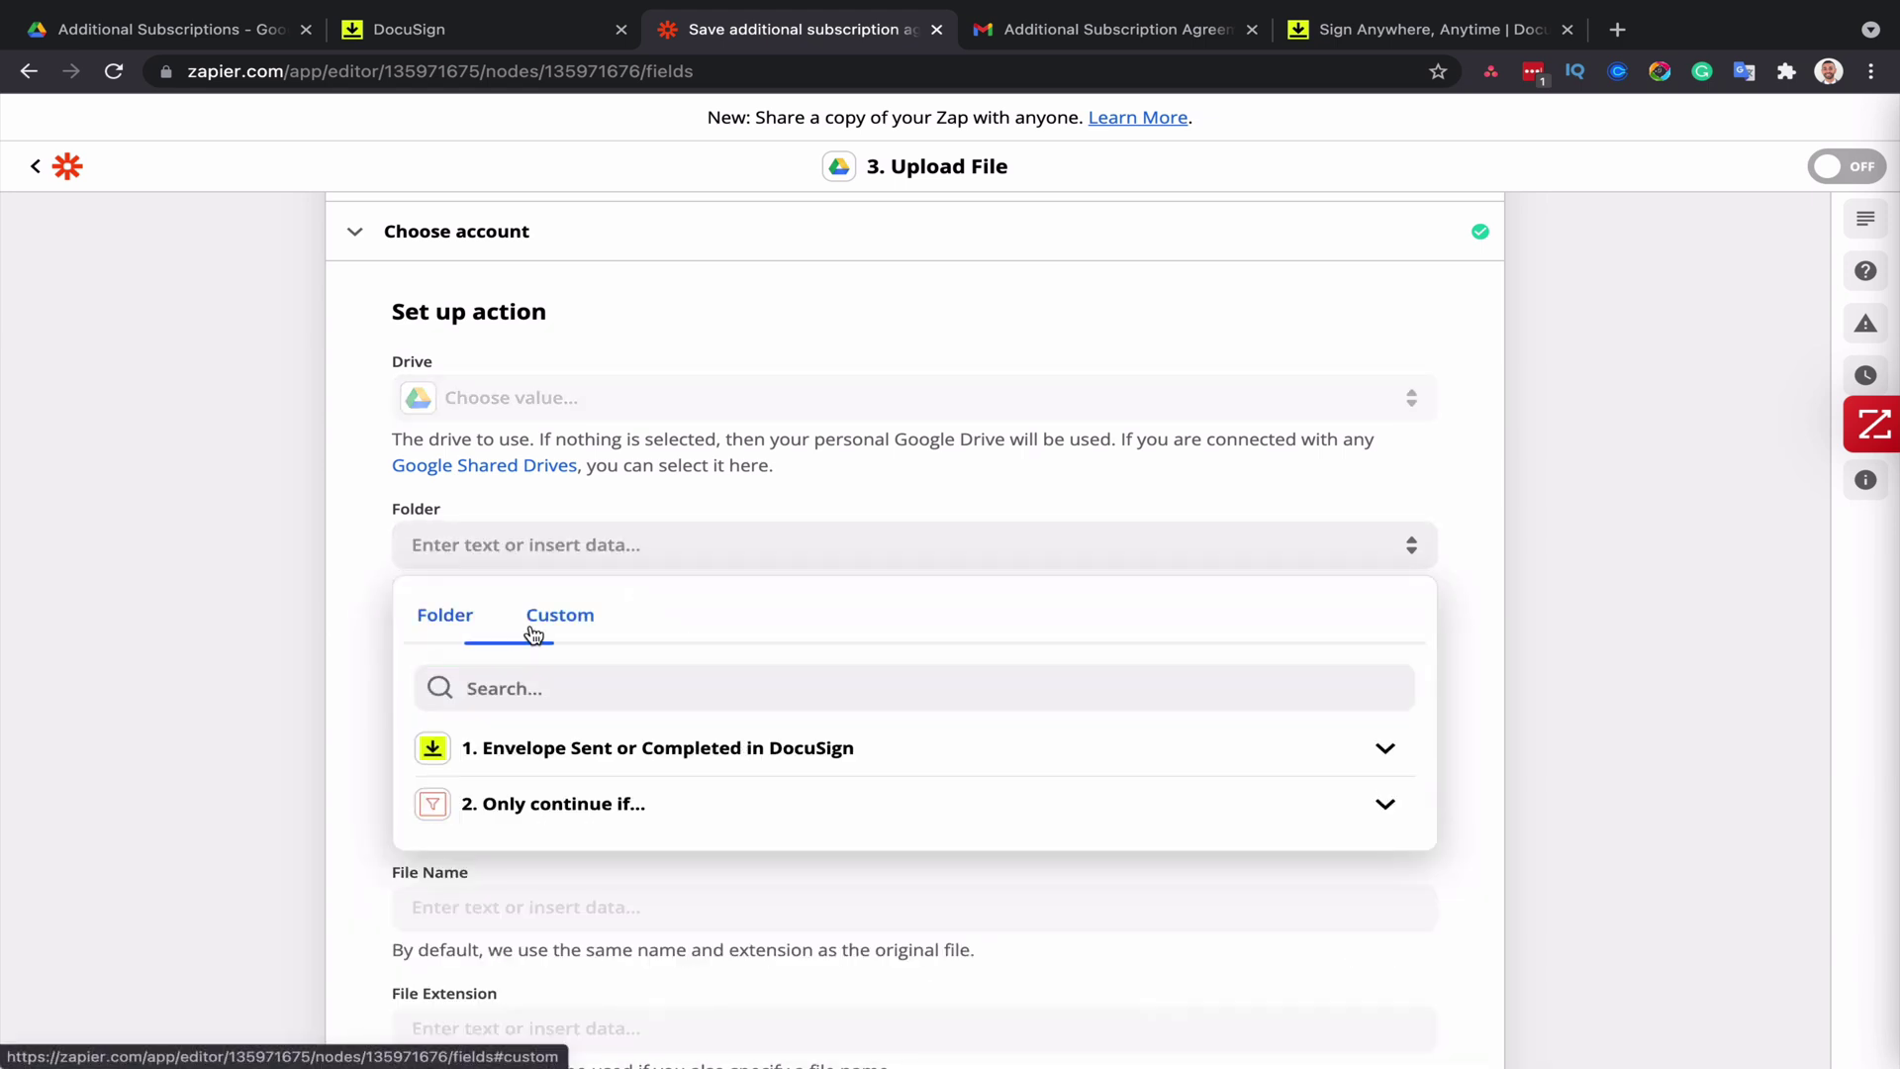
{"action": "left_click", "coordinate": [447, 623]}
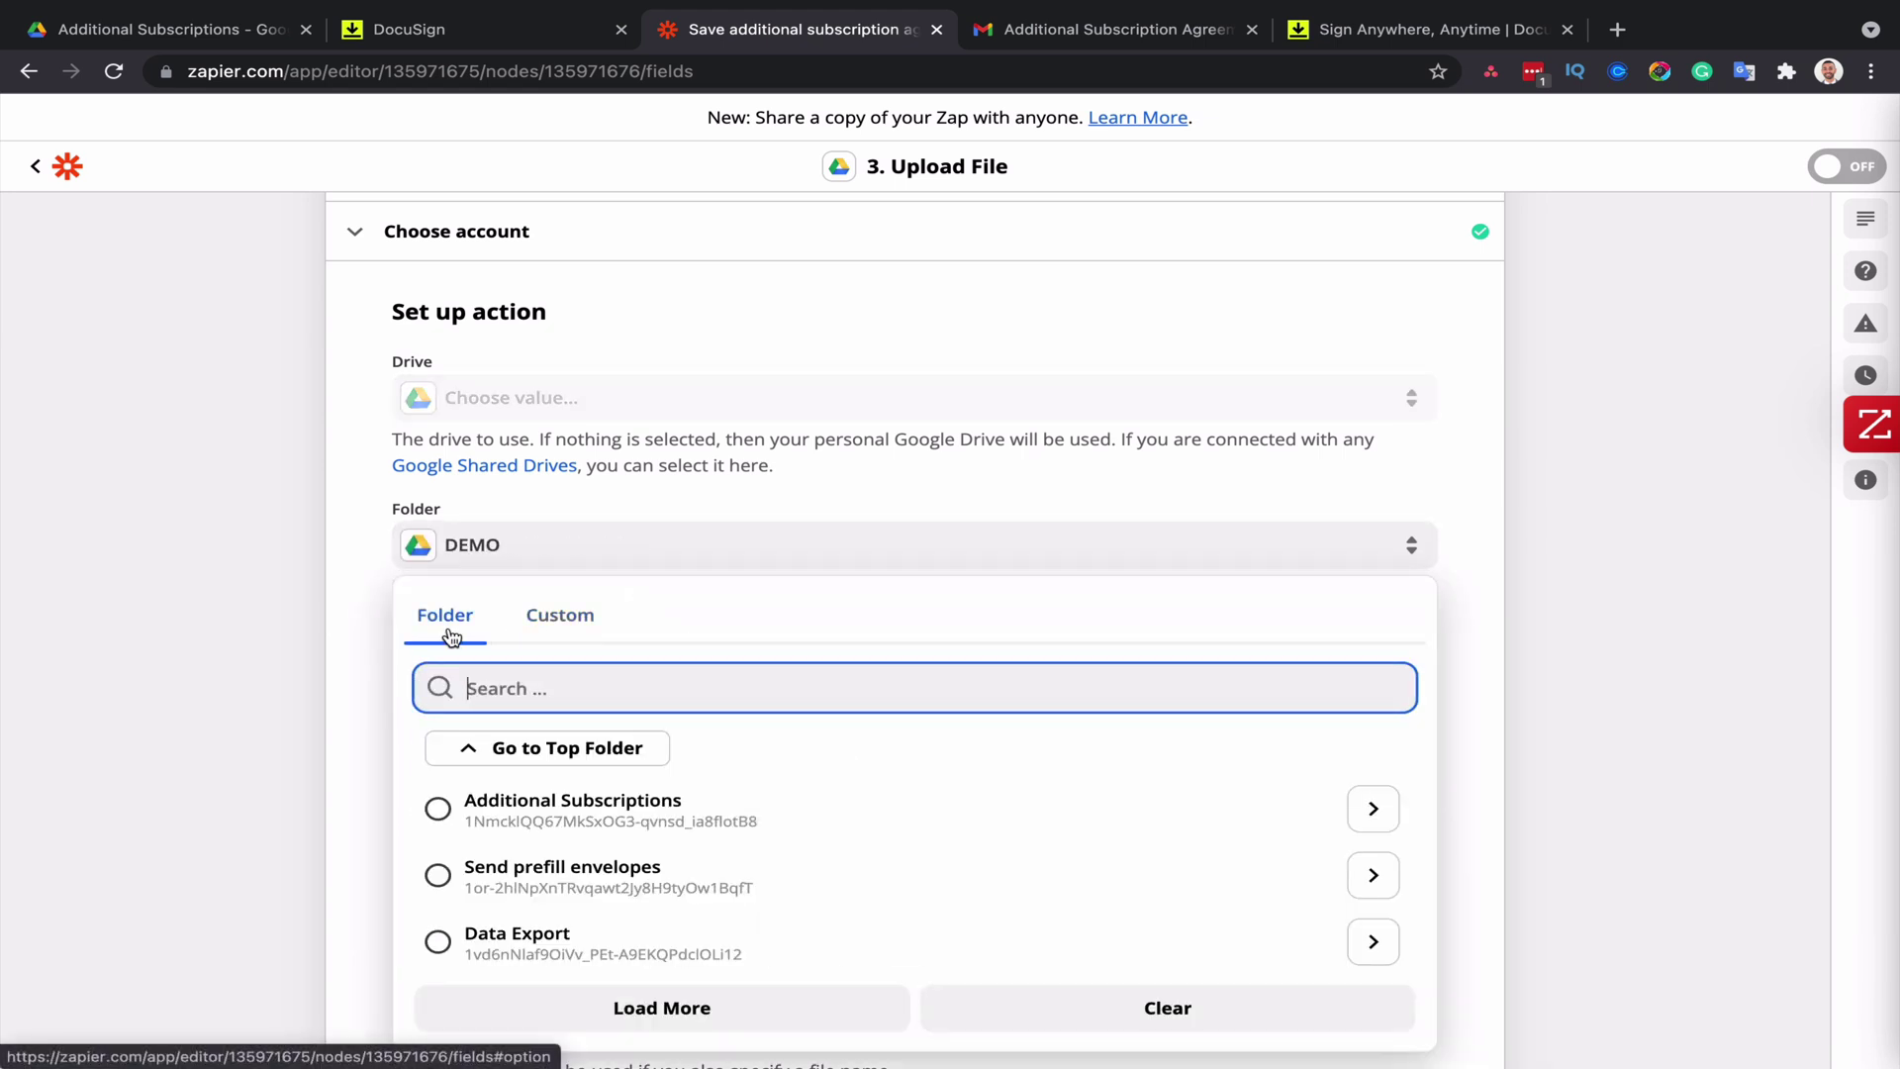
{"action": "left_click", "coordinate": [474, 810]}
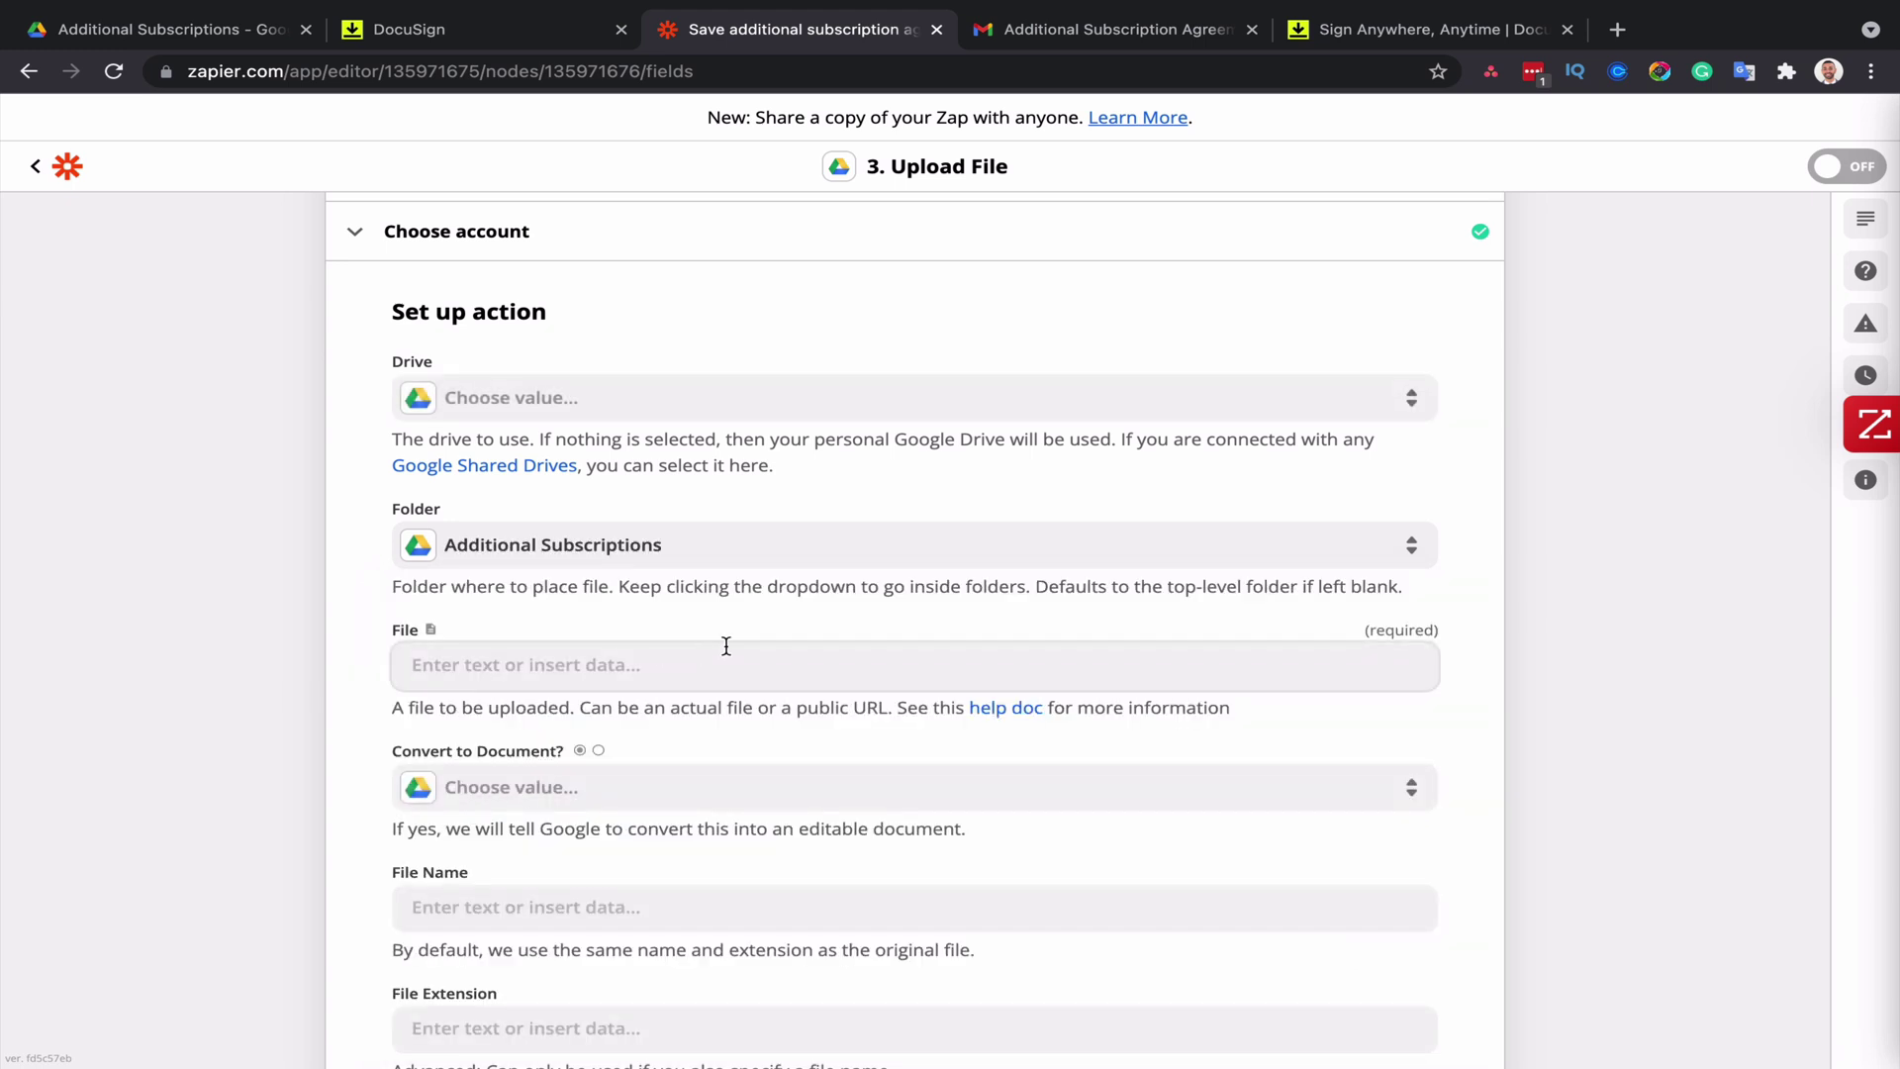
{"action": "scroll", "coordinate": [726, 645], "scroll_direction": "down", "scroll_amount": 3}
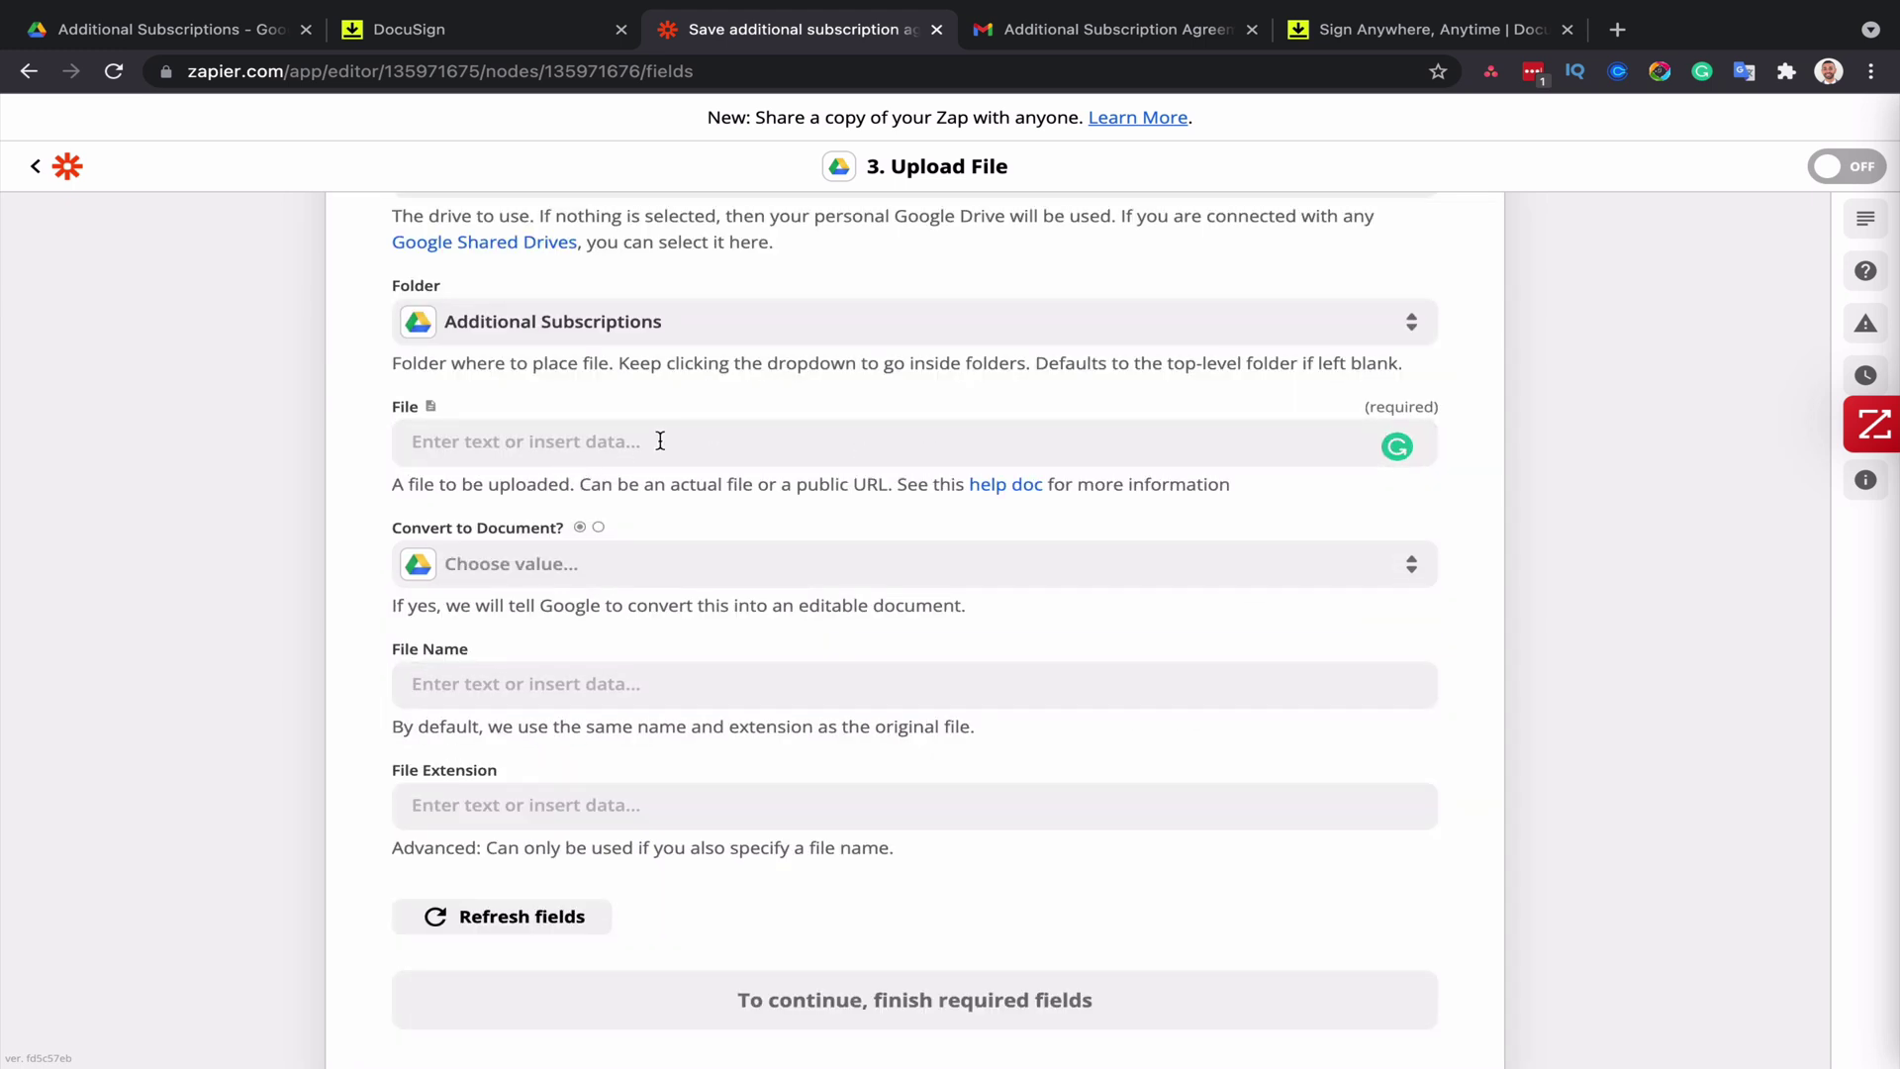
- Fill the File field with the DocuSign trigger's Documents Download Link, found by searching 'link'
{"action": "left_click", "coordinate": [660, 440]}
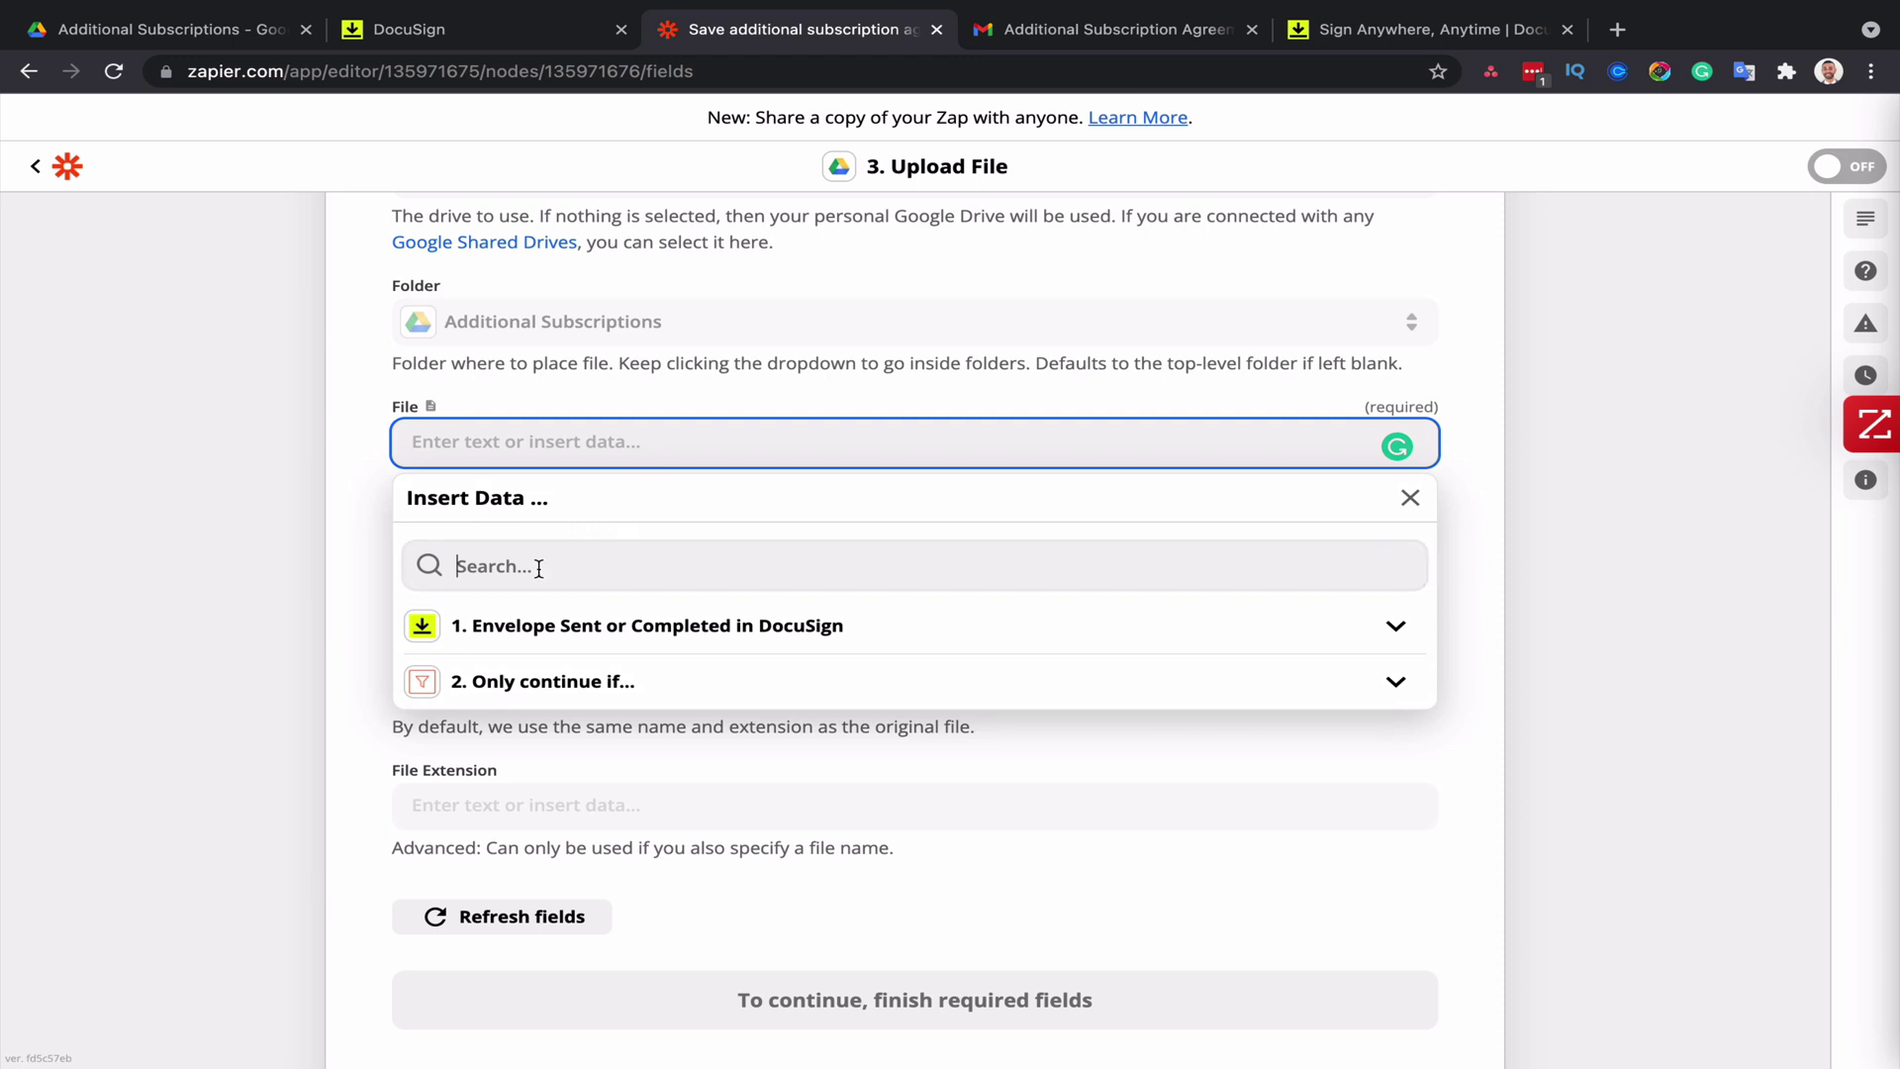
{"action": "left_click", "coordinate": [538, 567]}
{"action": "type", "text": "linkj"}
{"action": "key", "text": "BackSpace"}
{"action": "key", "text": "BackSpace"}
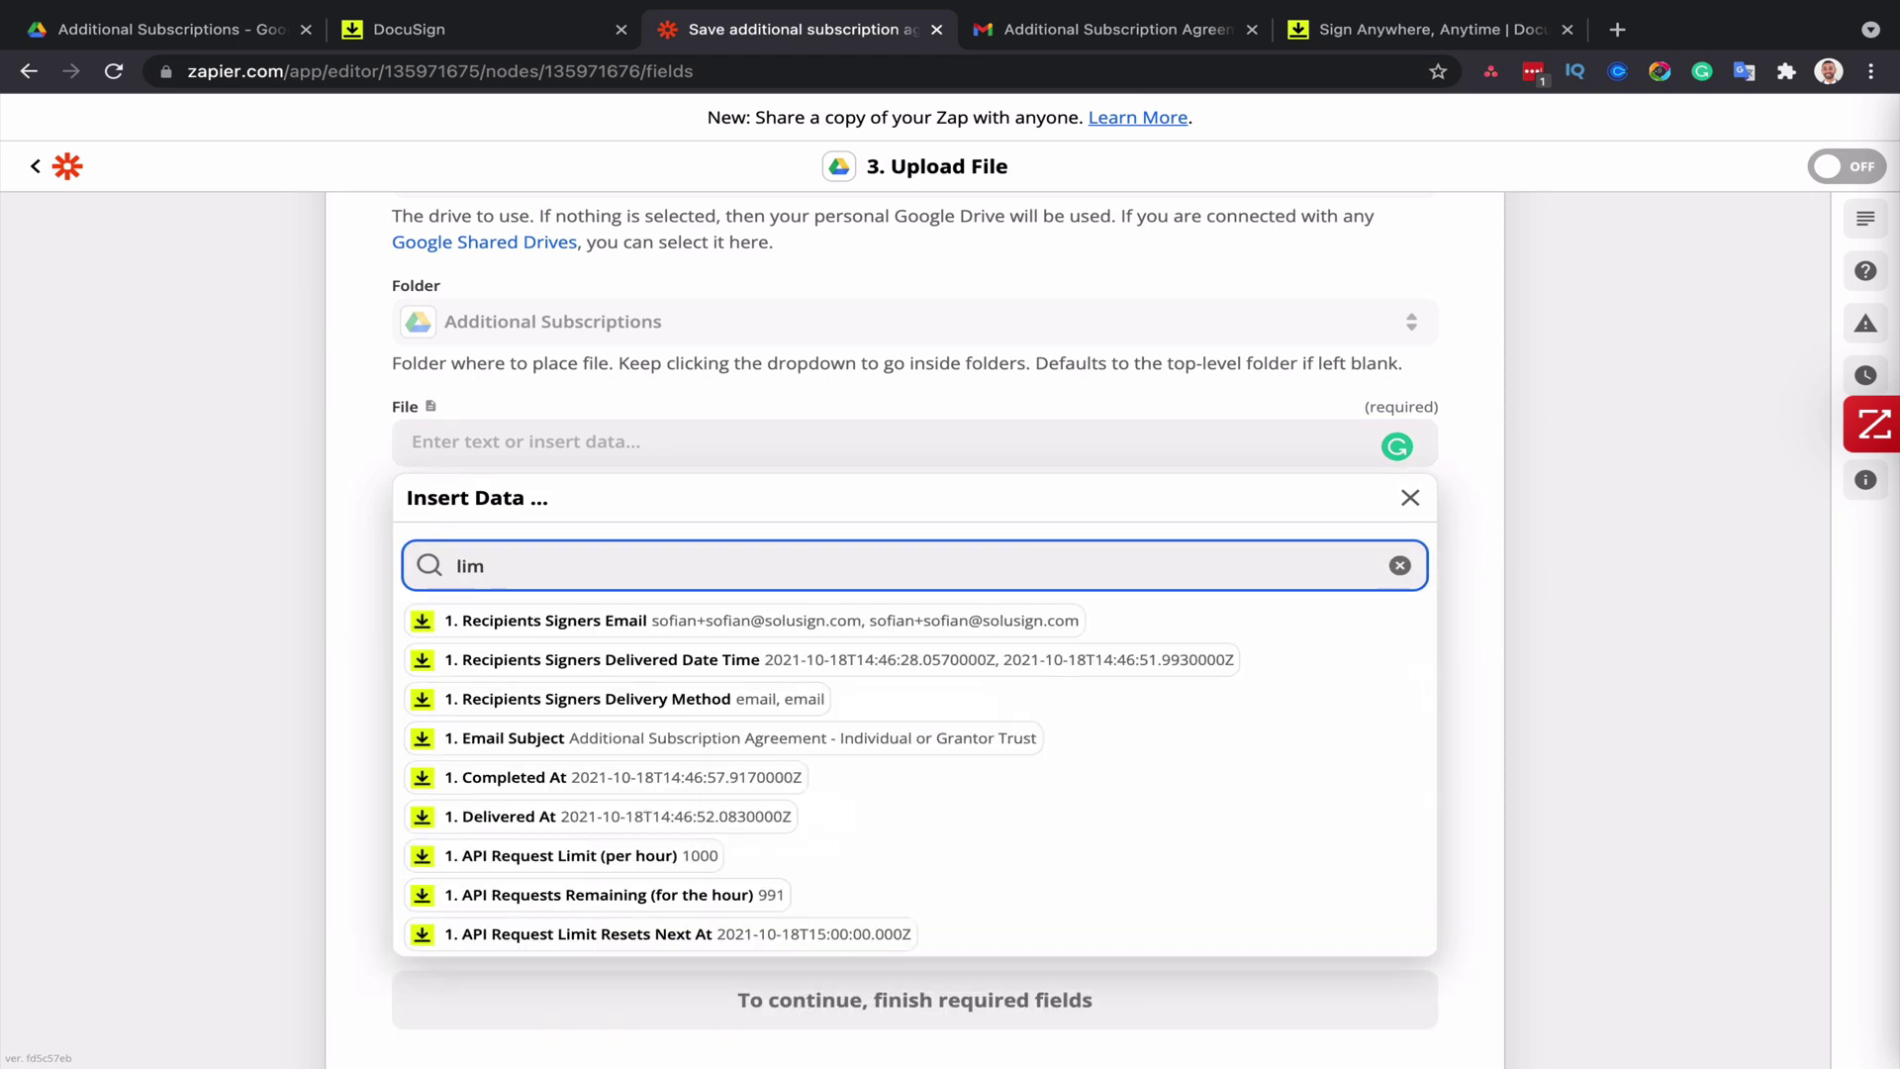
{"action": "type", "text": "k"}
{"action": "left_click", "coordinate": [621, 624]}
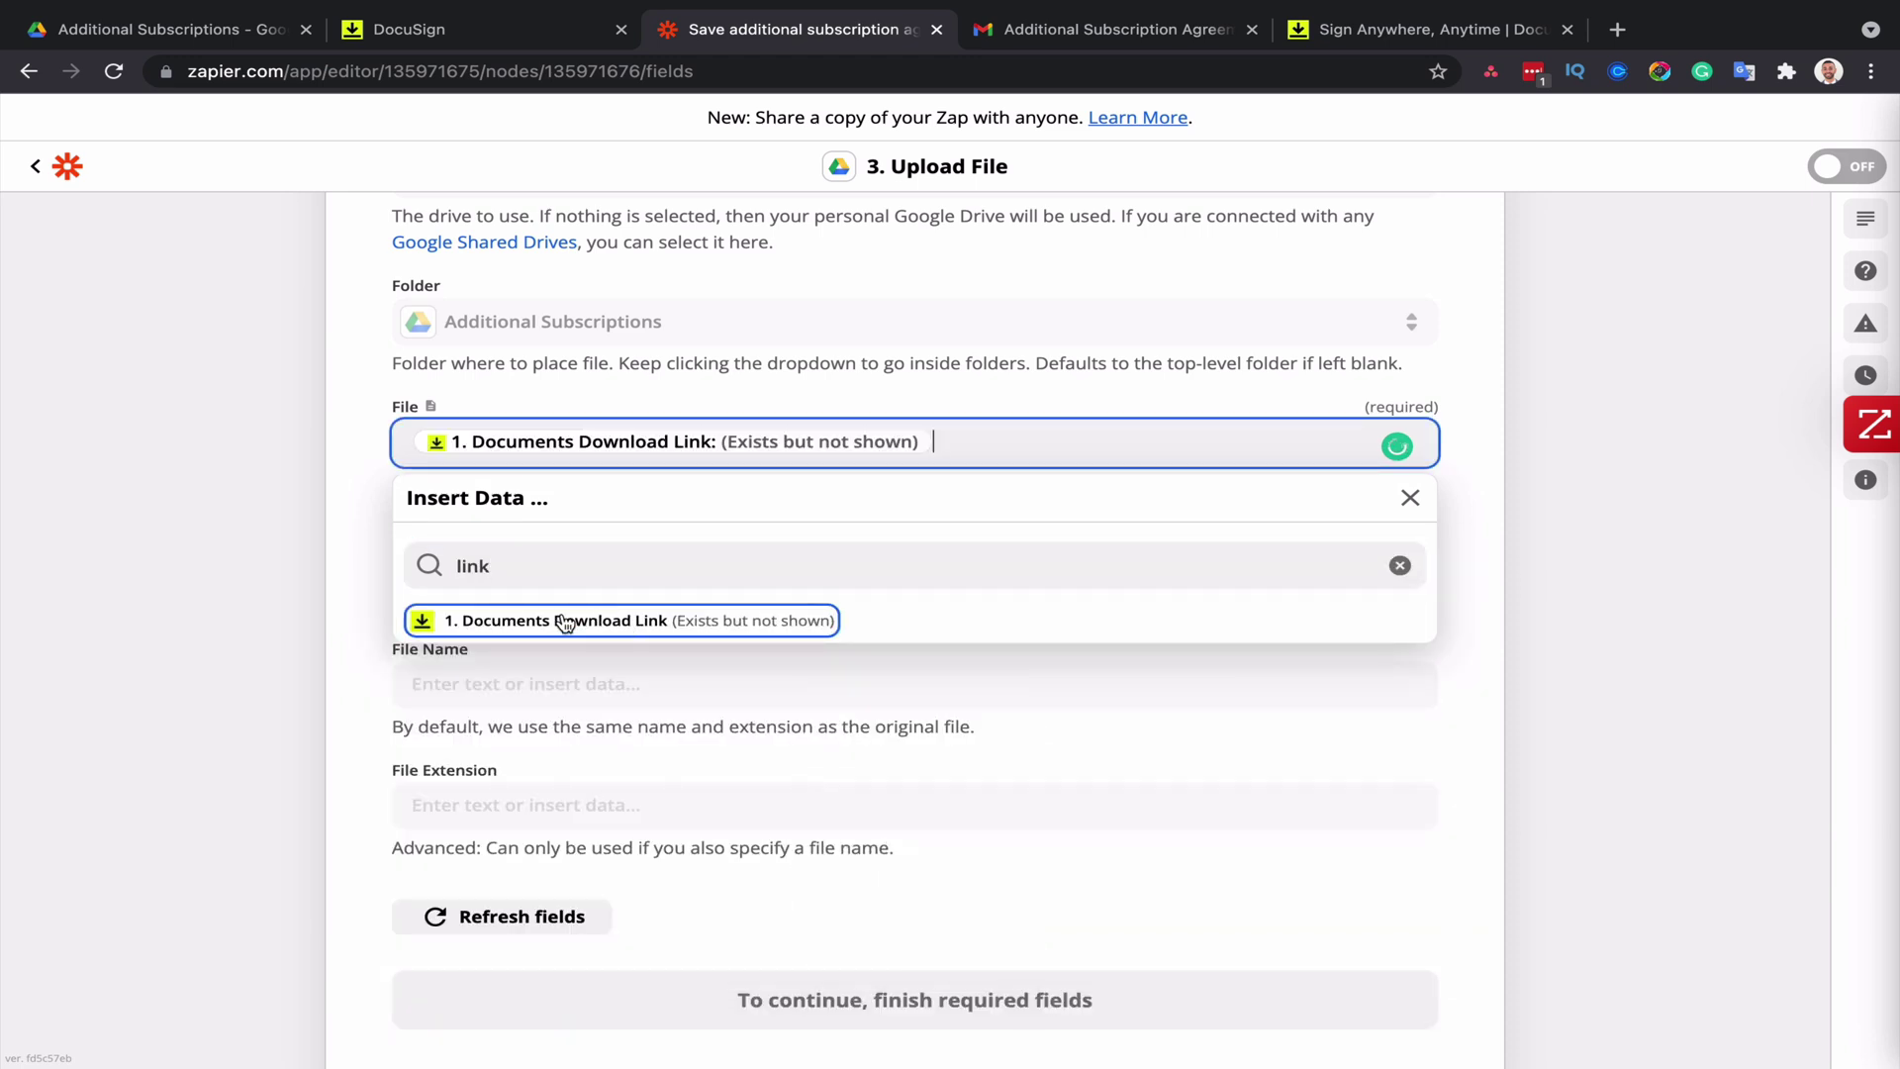
{"action": "left_click", "coordinate": [218, 554]}
{"action": "scroll", "coordinate": [584, 587], "scroll_direction": "down", "scroll_amount": 2}
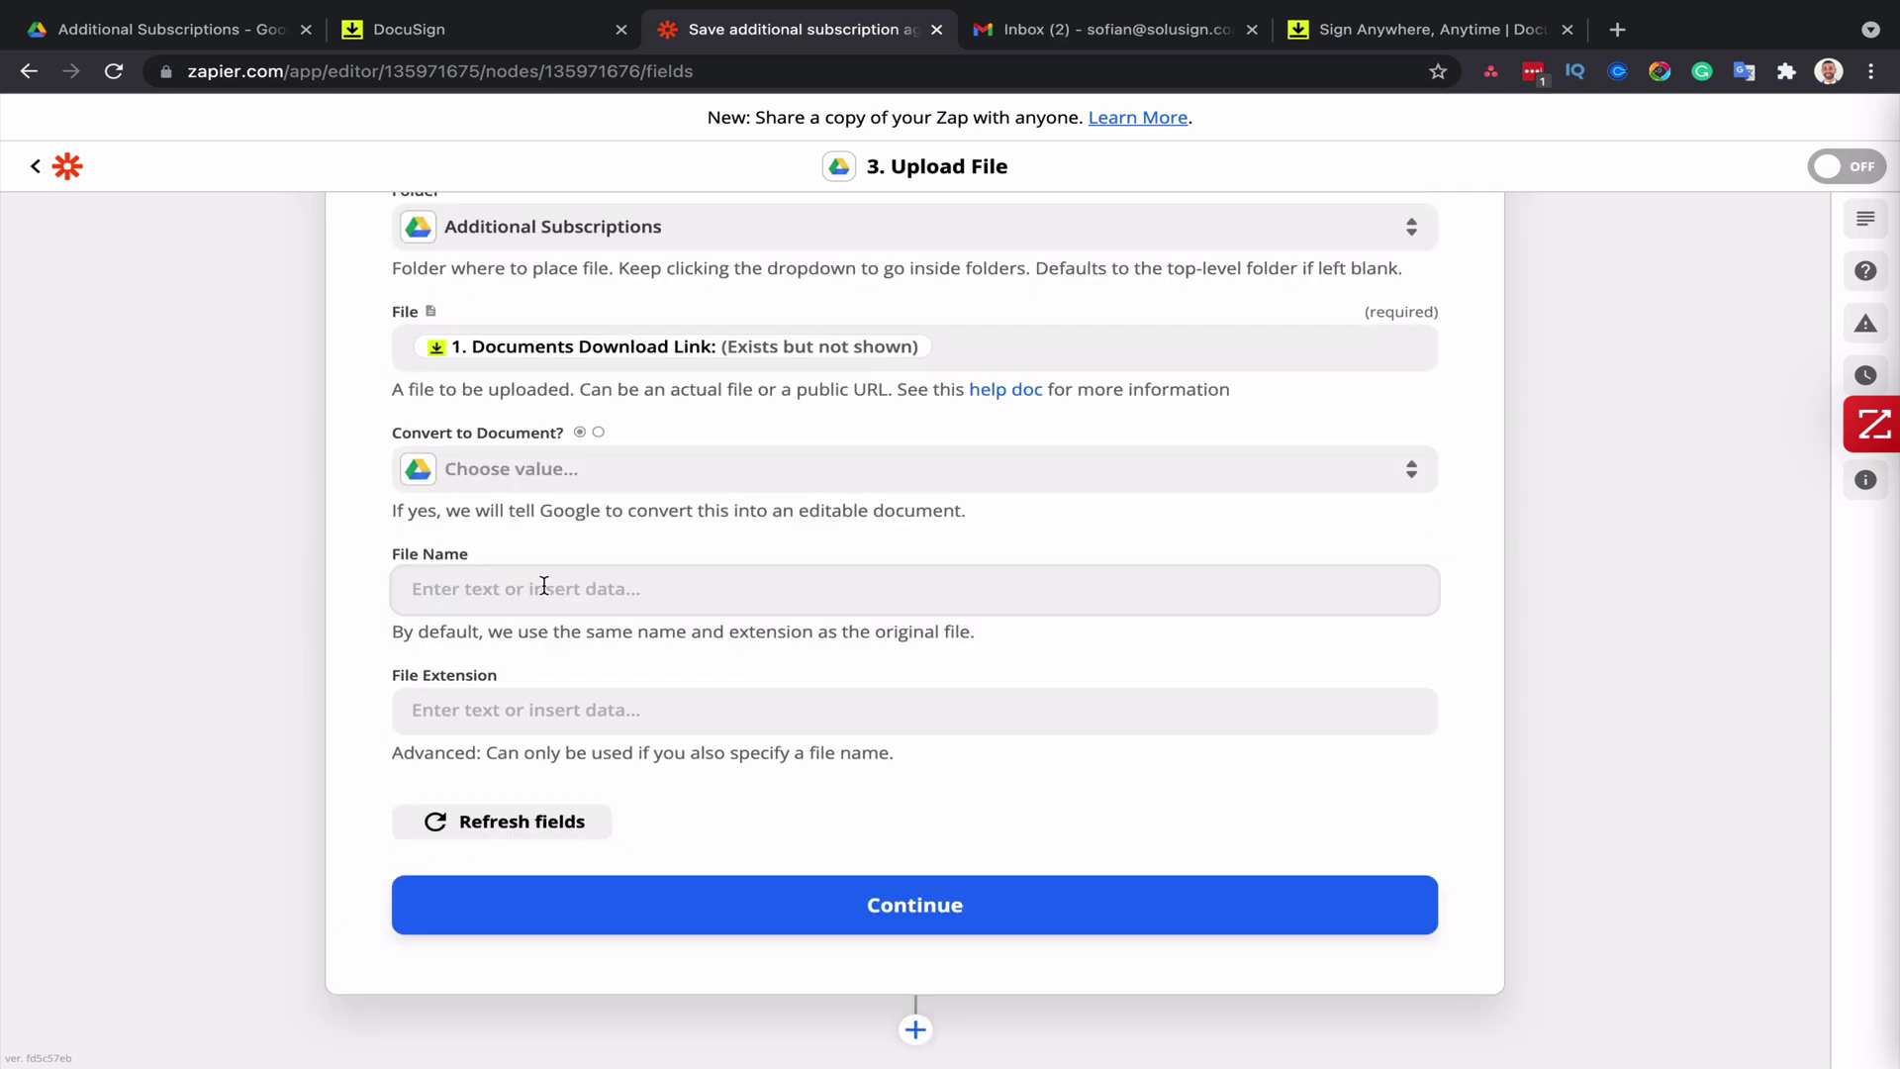
- Set File Name to 'Additional Subscription for' plus Form Data Investor Name and reach the test preview
{"action": "left_click", "coordinate": [531, 582]}
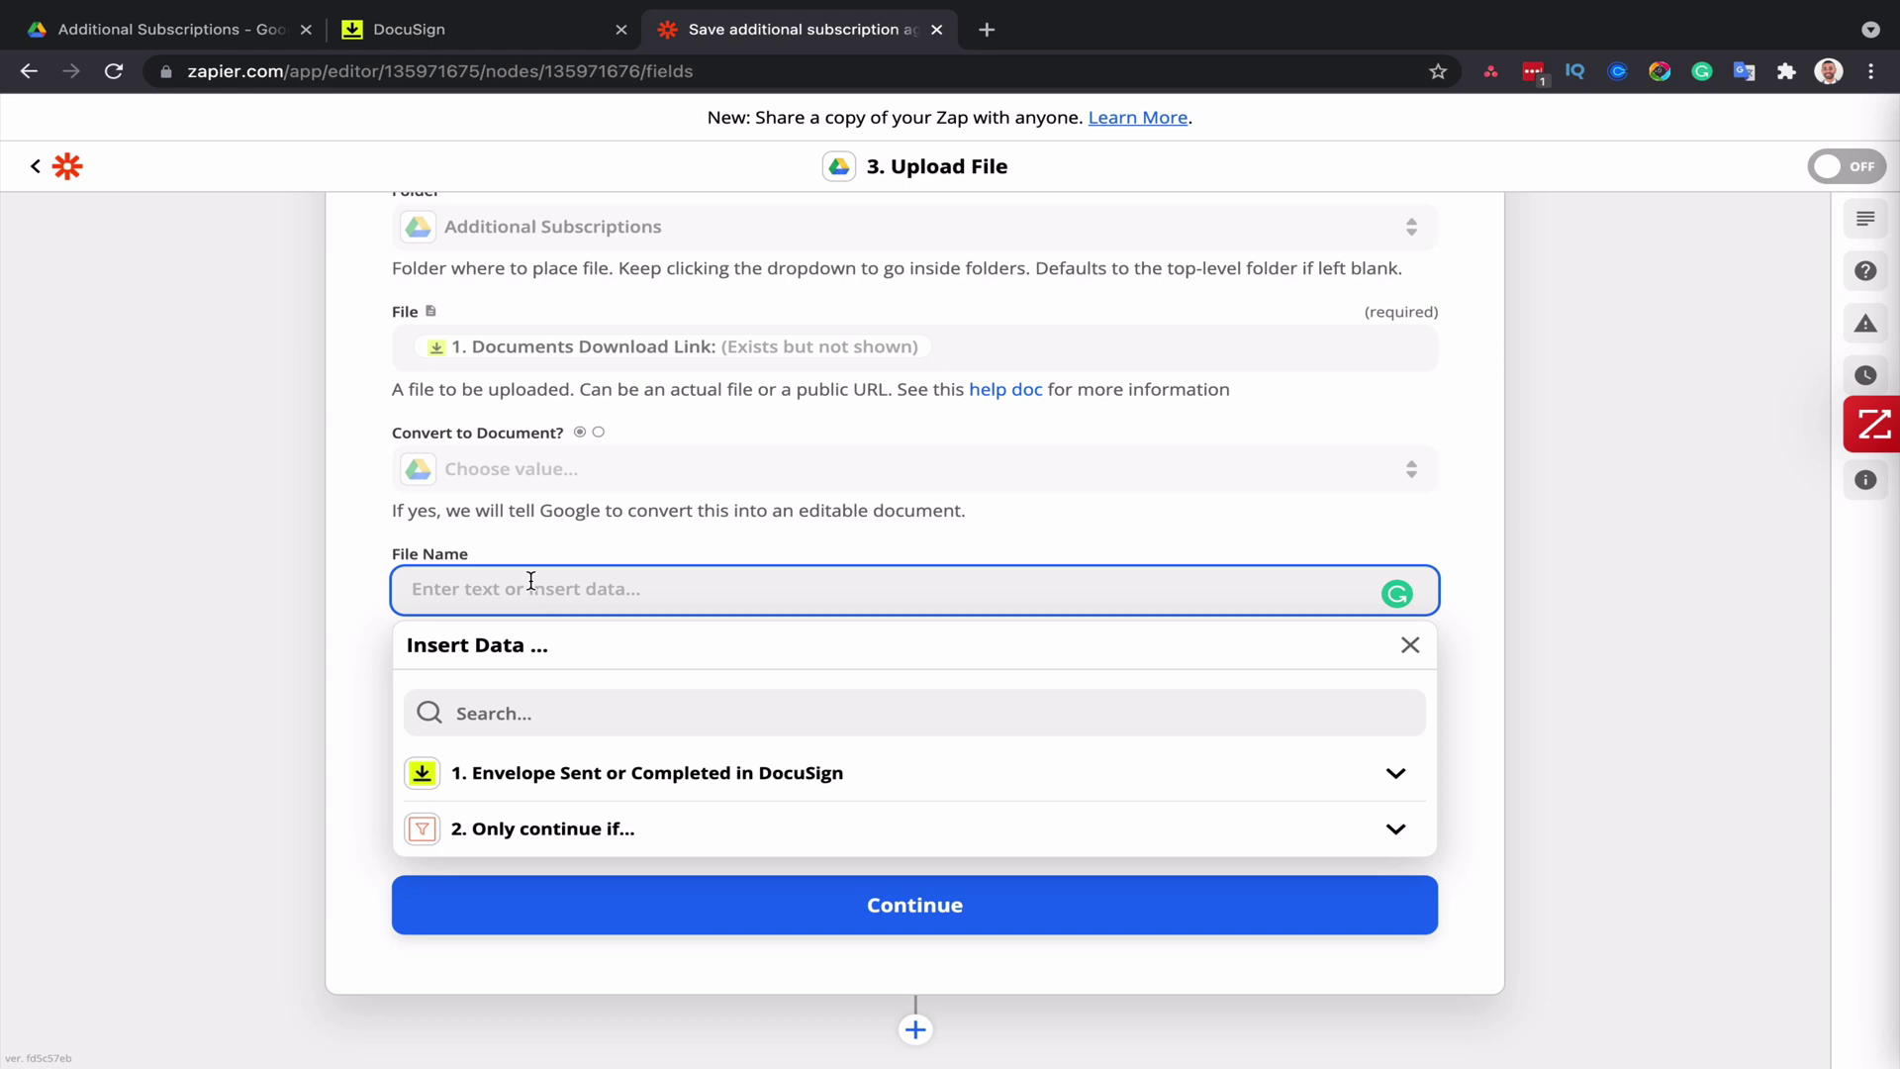
{"action": "type", "text": "Addtional Subscription for"}
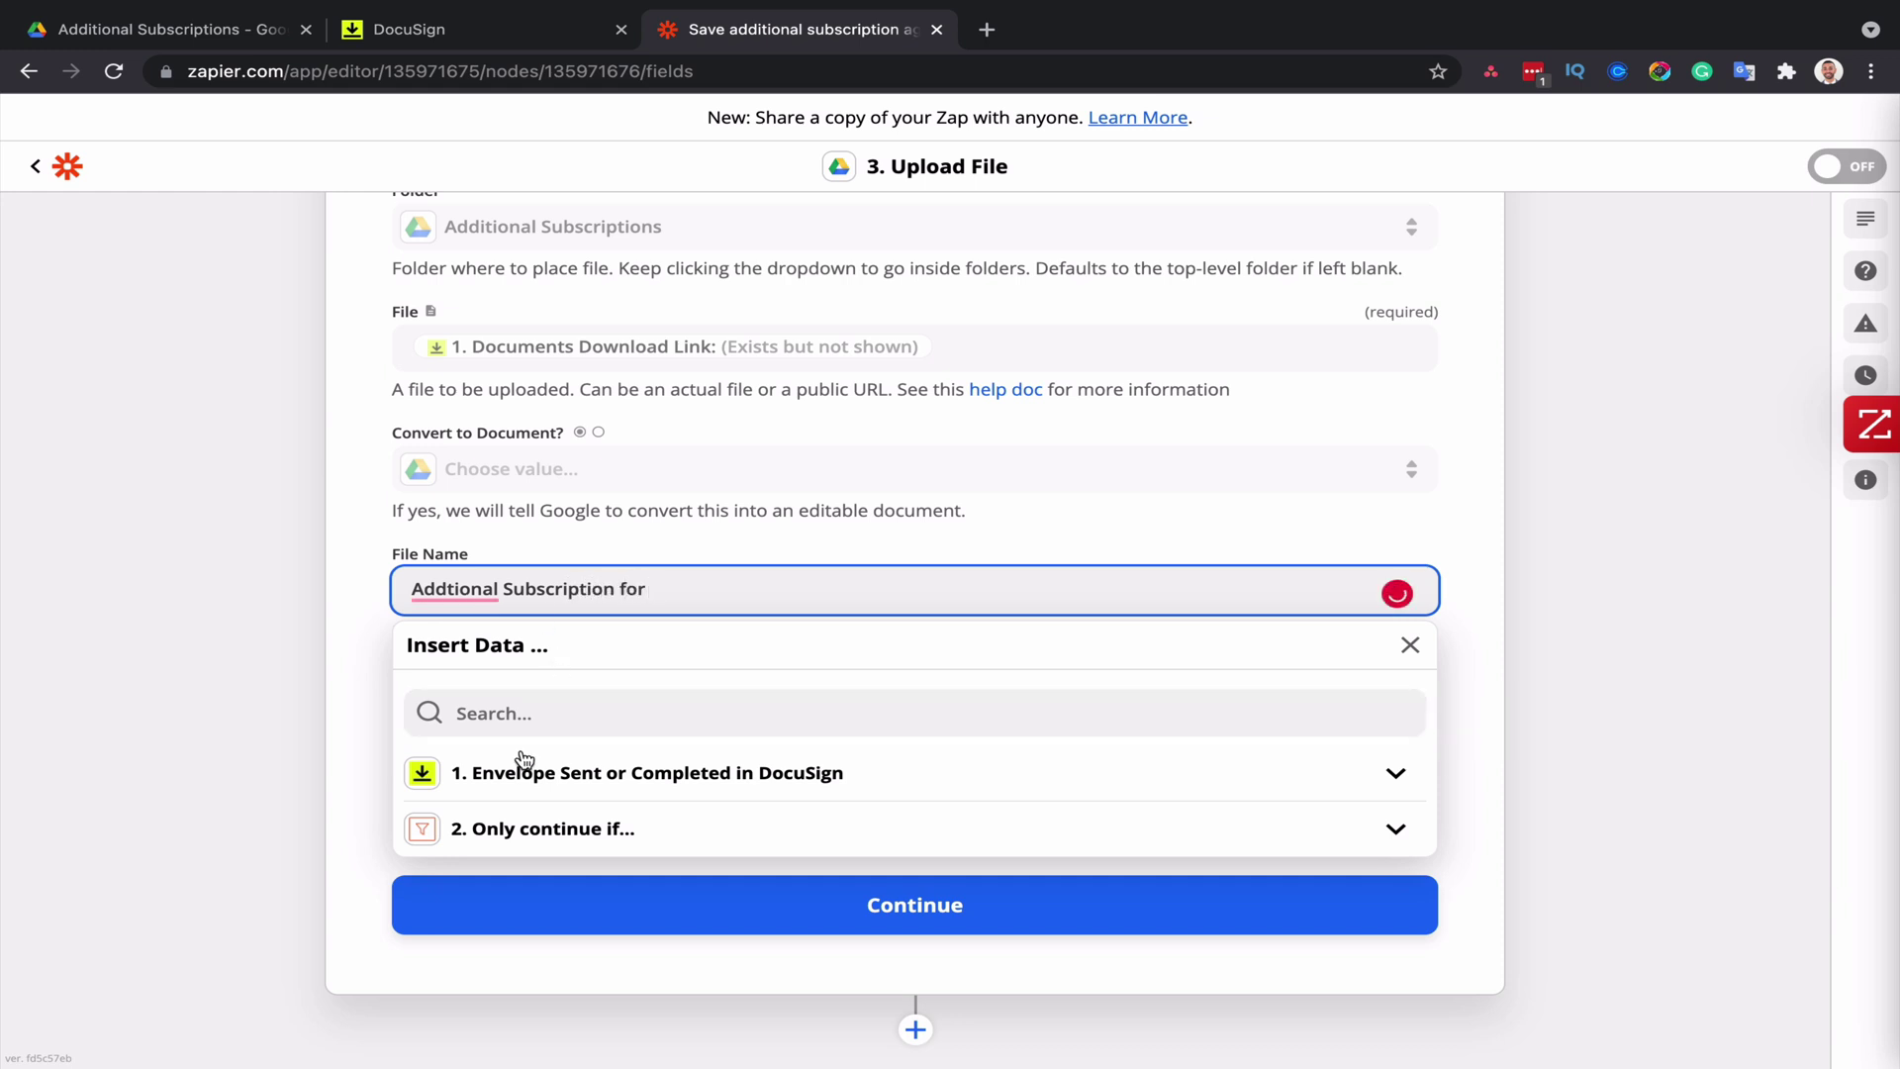
{"action": "mouse_move", "coordinate": [465, 593]}
{"action": "left_click", "coordinate": [496, 631]}
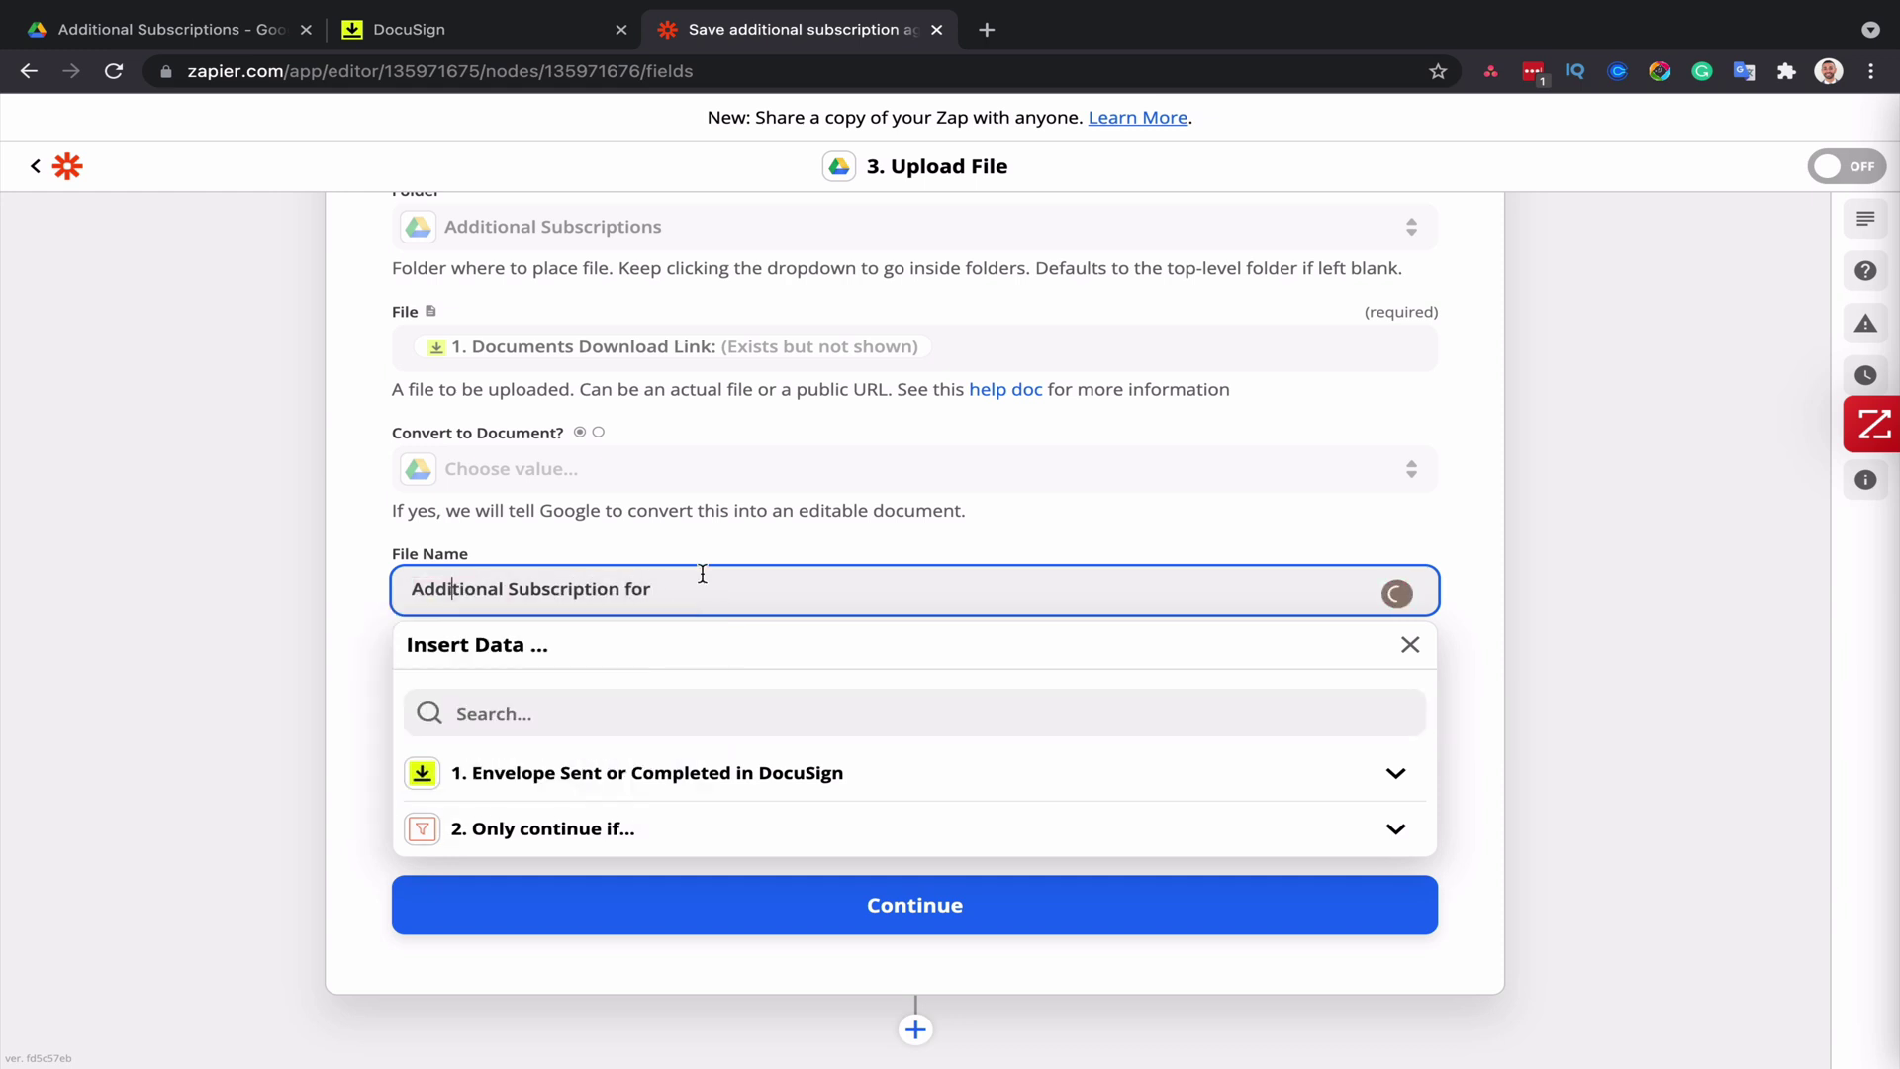
{"action": "left_click", "coordinate": [540, 774]}
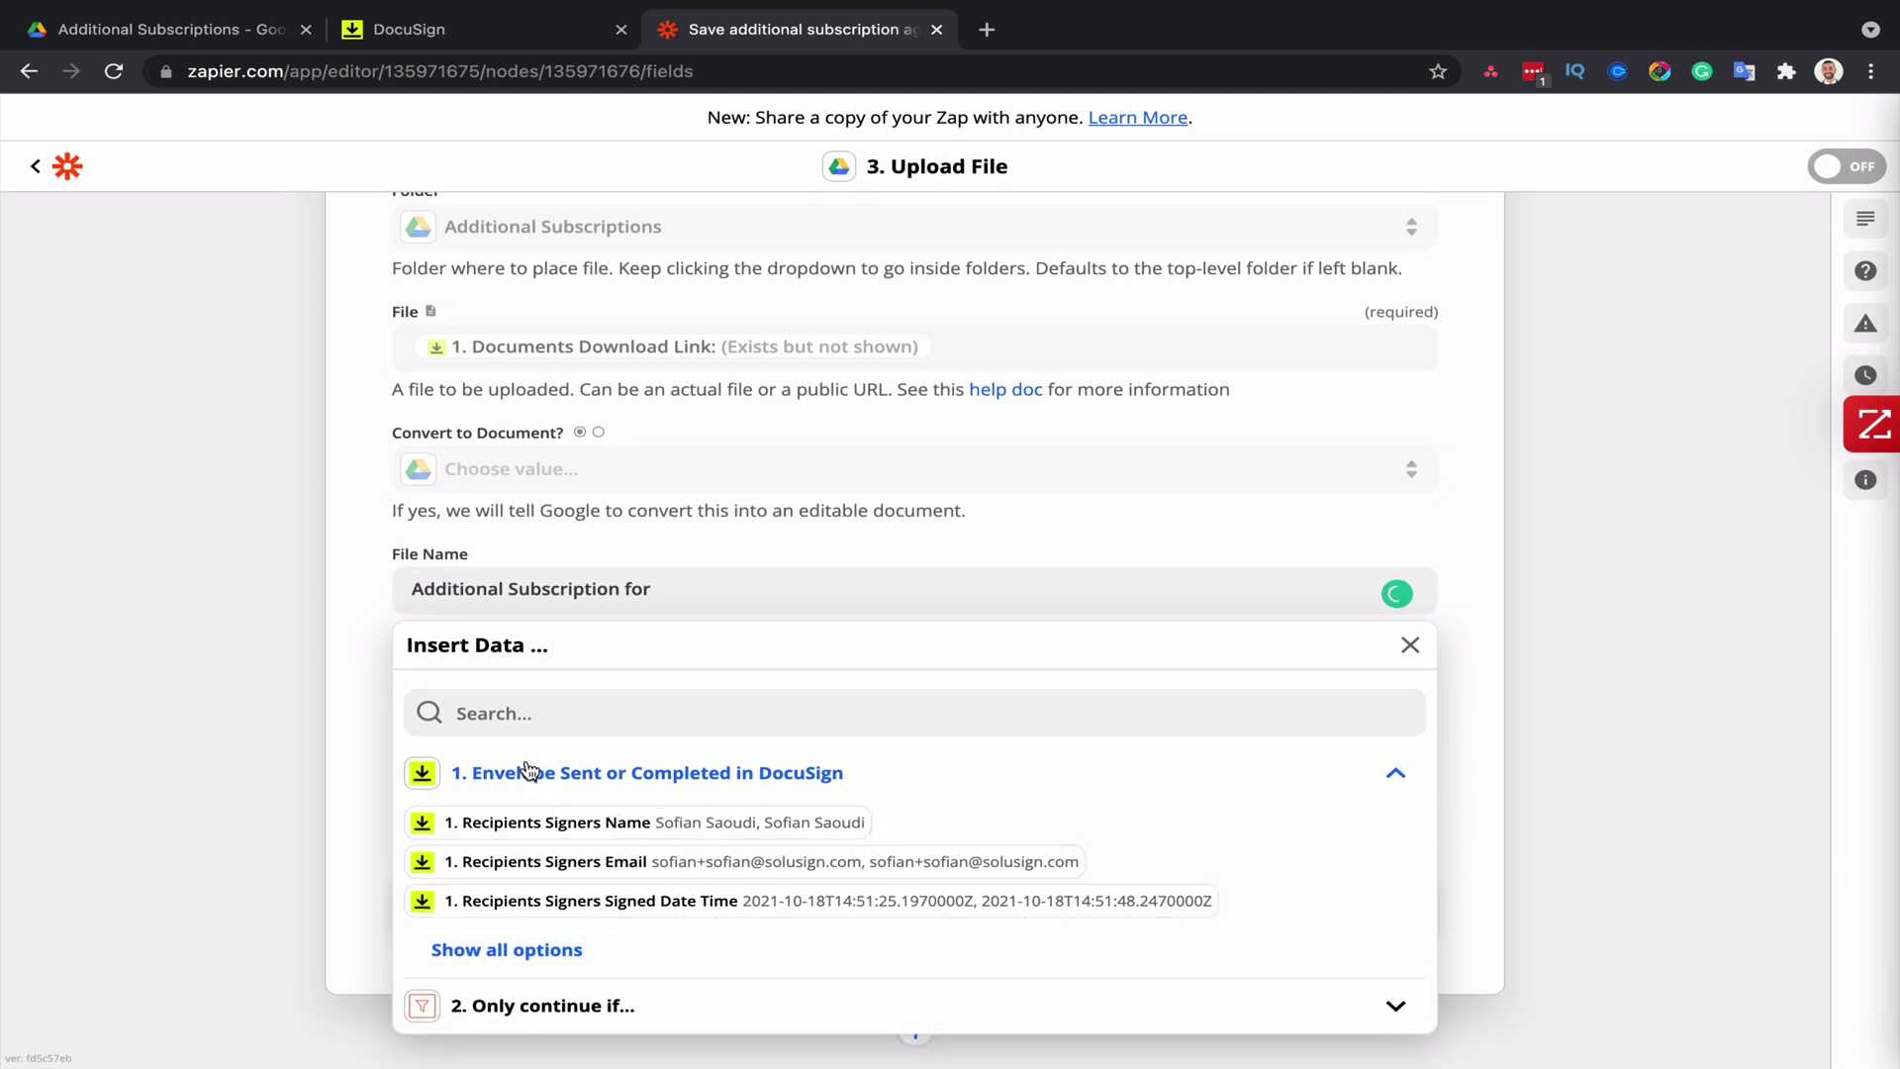
{"action": "left_click", "coordinate": [515, 714]}
{"action": "type", "text": "inves"}
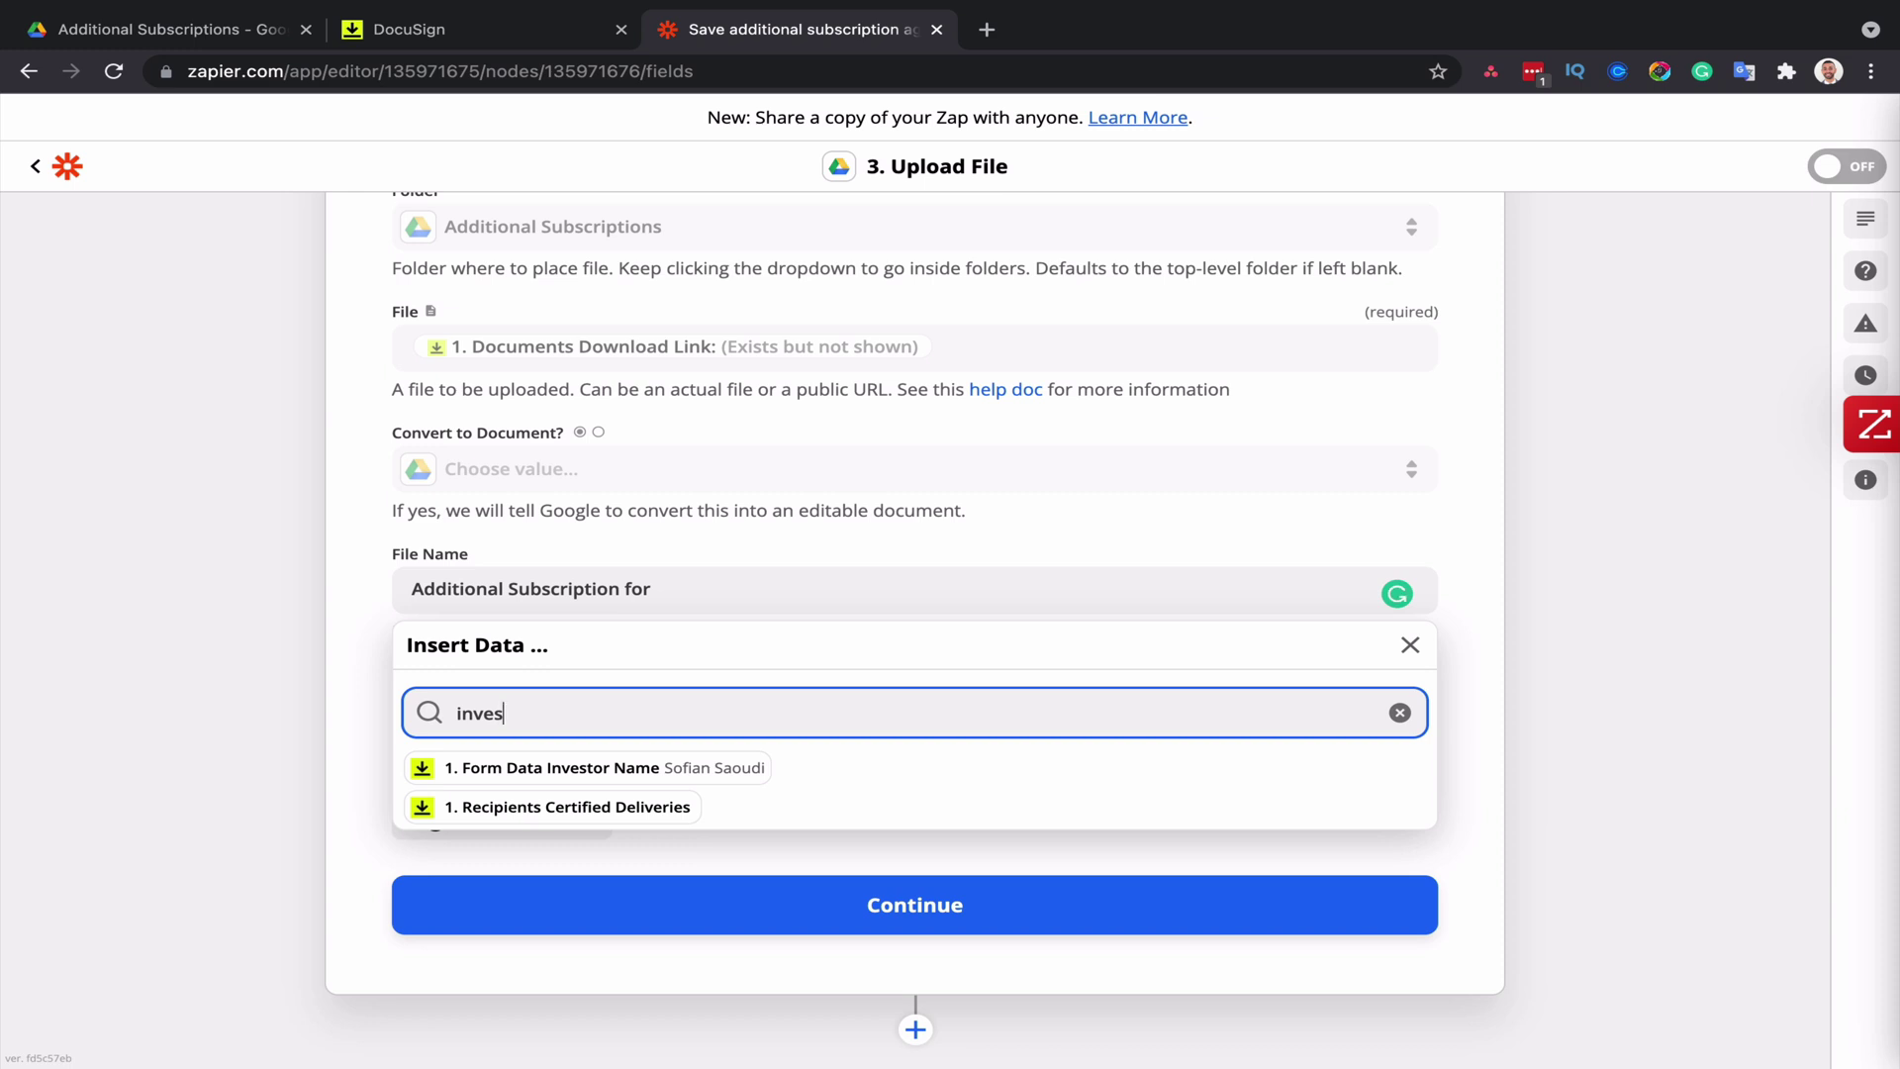
{"action": "left_click", "coordinate": [633, 768]}
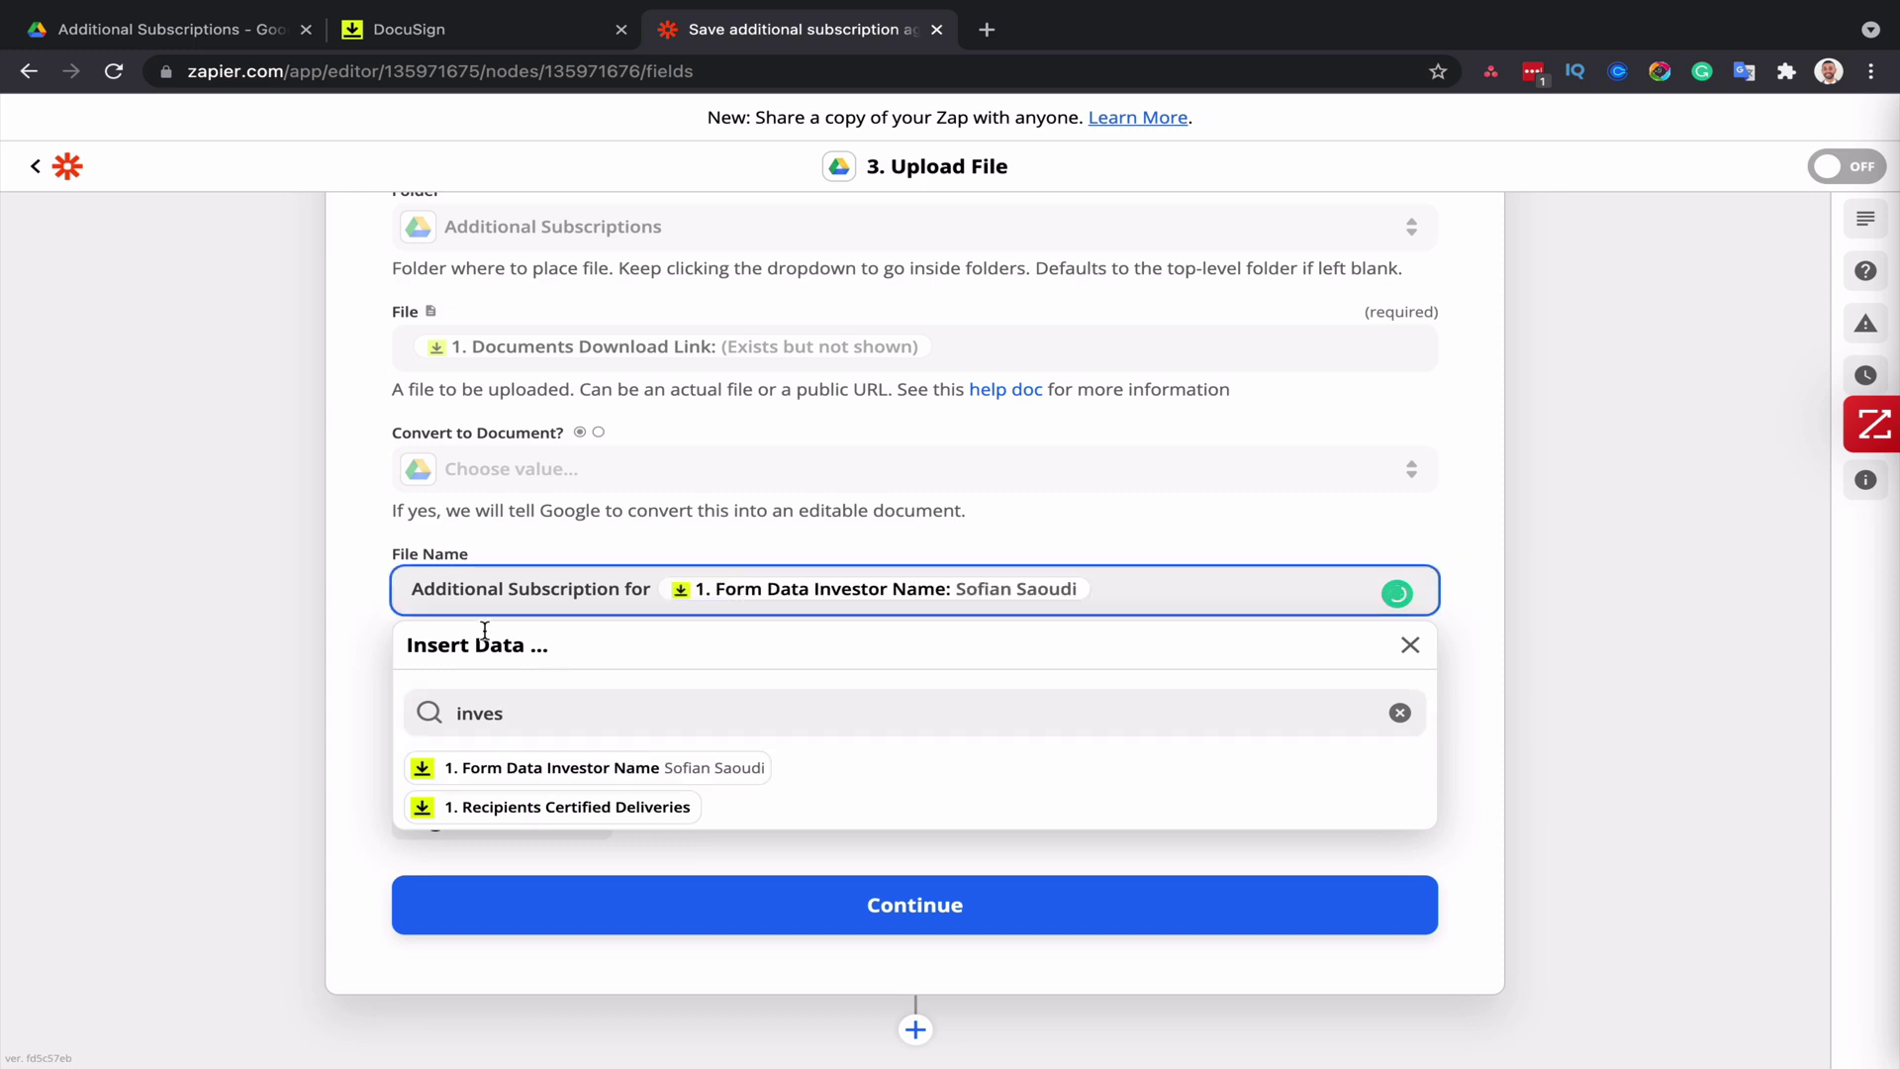
{"action": "left_click", "coordinate": [306, 597]}
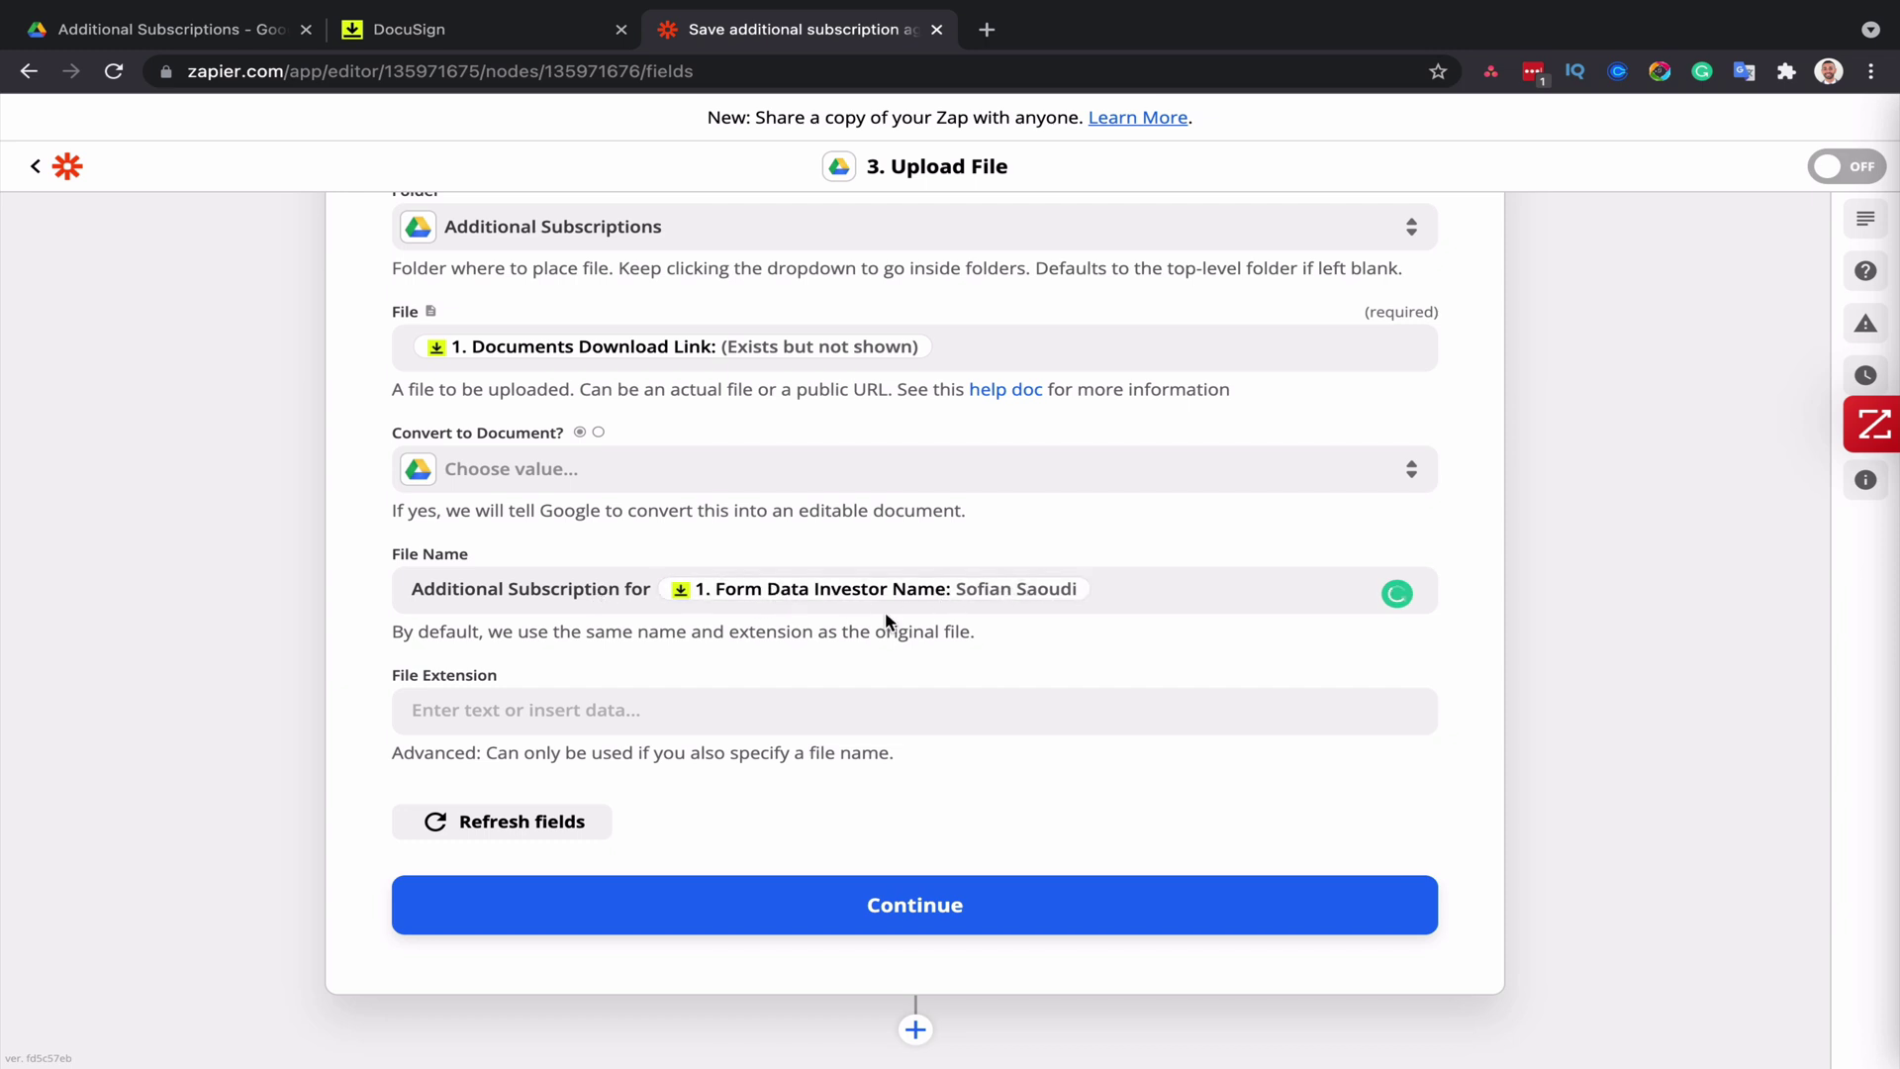
{"action": "left_click", "coordinate": [870, 904]}
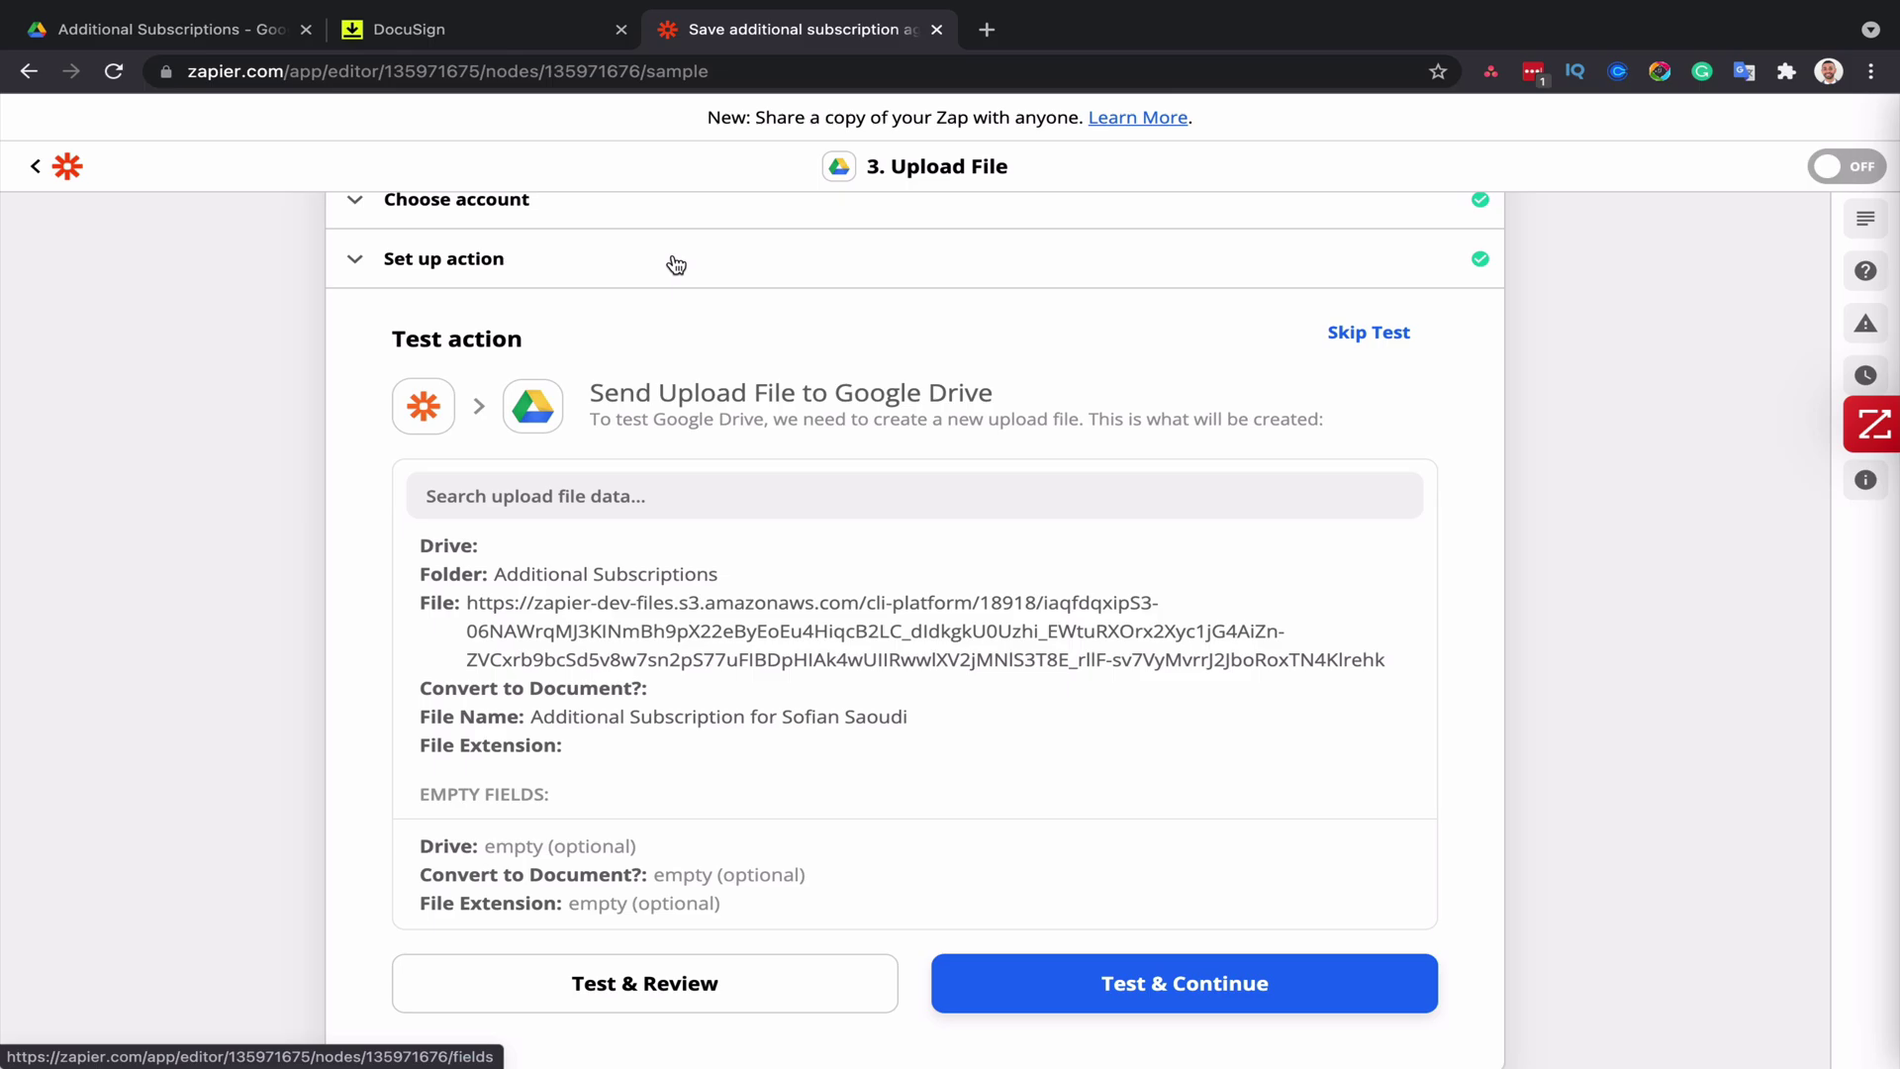
- Place the Drive Additional Subscriptions folder beside Zapier and run the test upload
{"action": "left_click", "coordinate": [186, 40]}
{"action": "left_click_drag", "start_coordinate": [181, 140], "coordinate": [790, 111]}
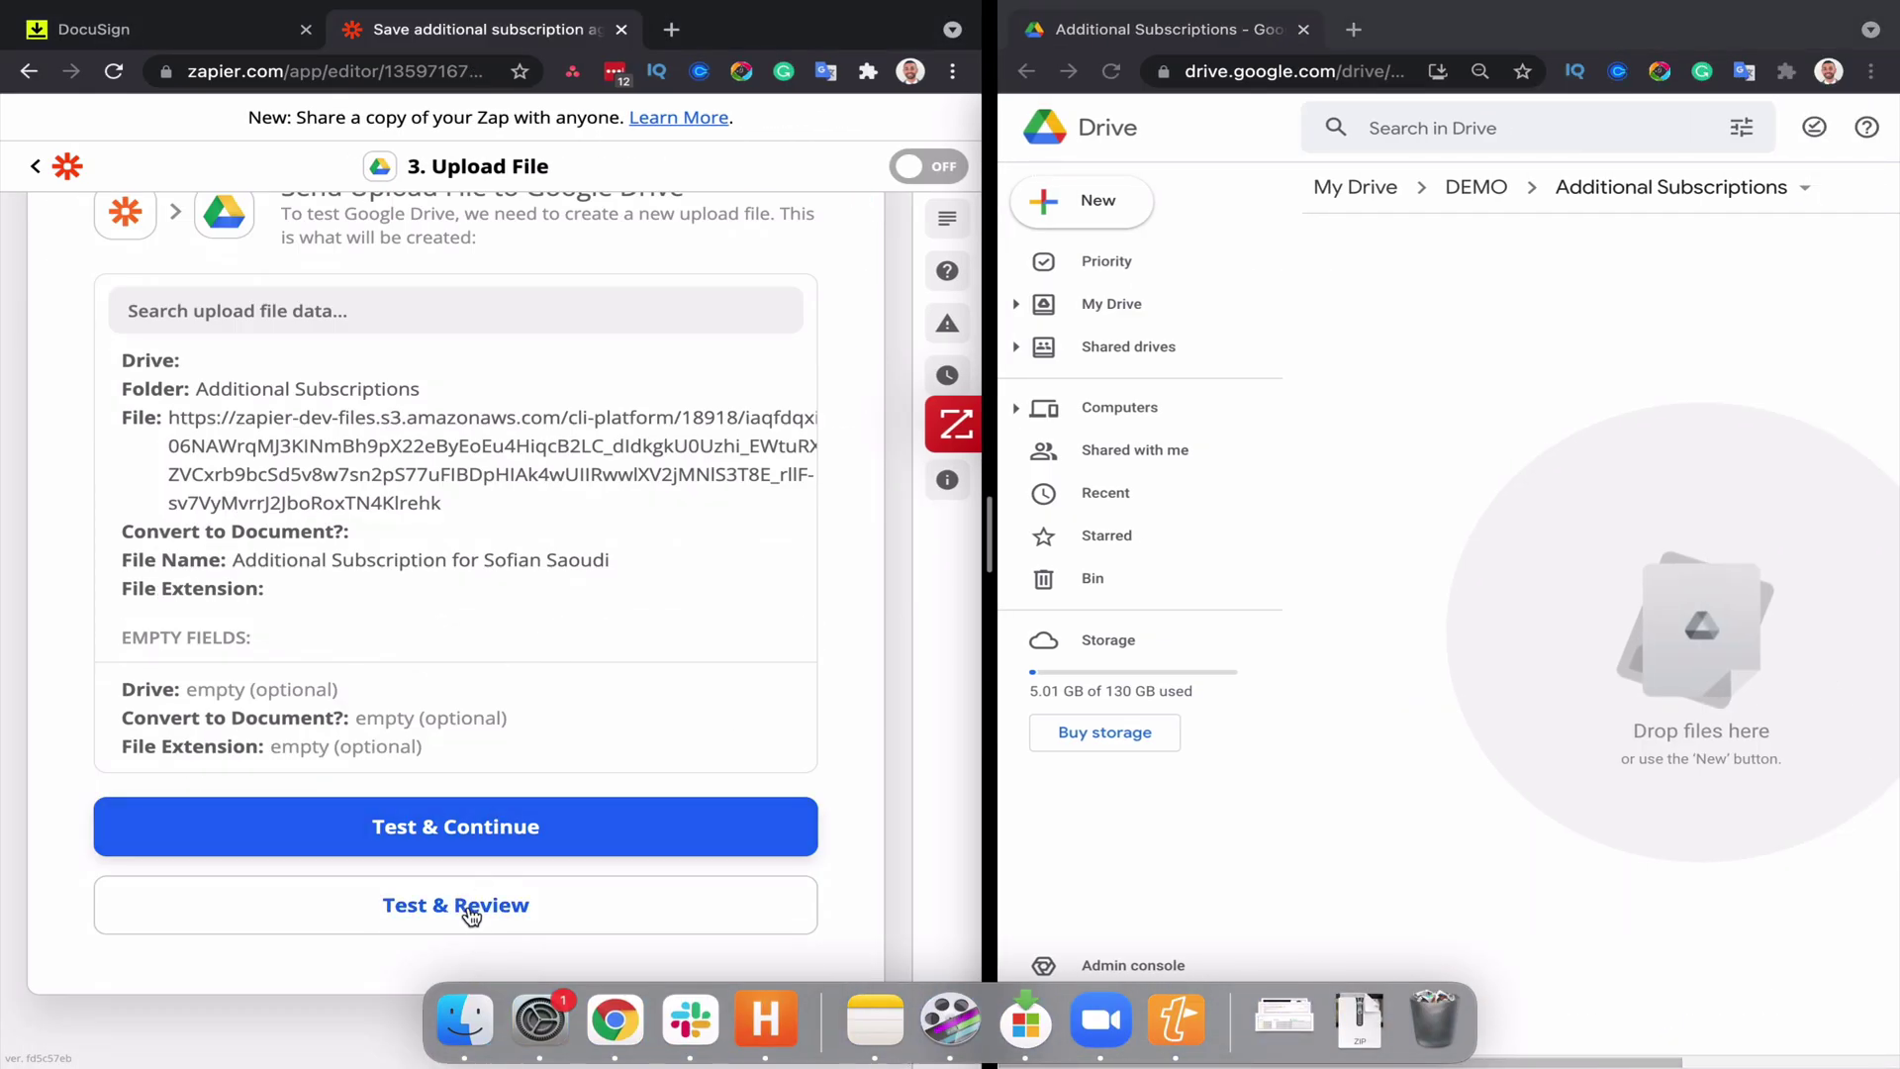
{"action": "left_click", "coordinate": [471, 915]}
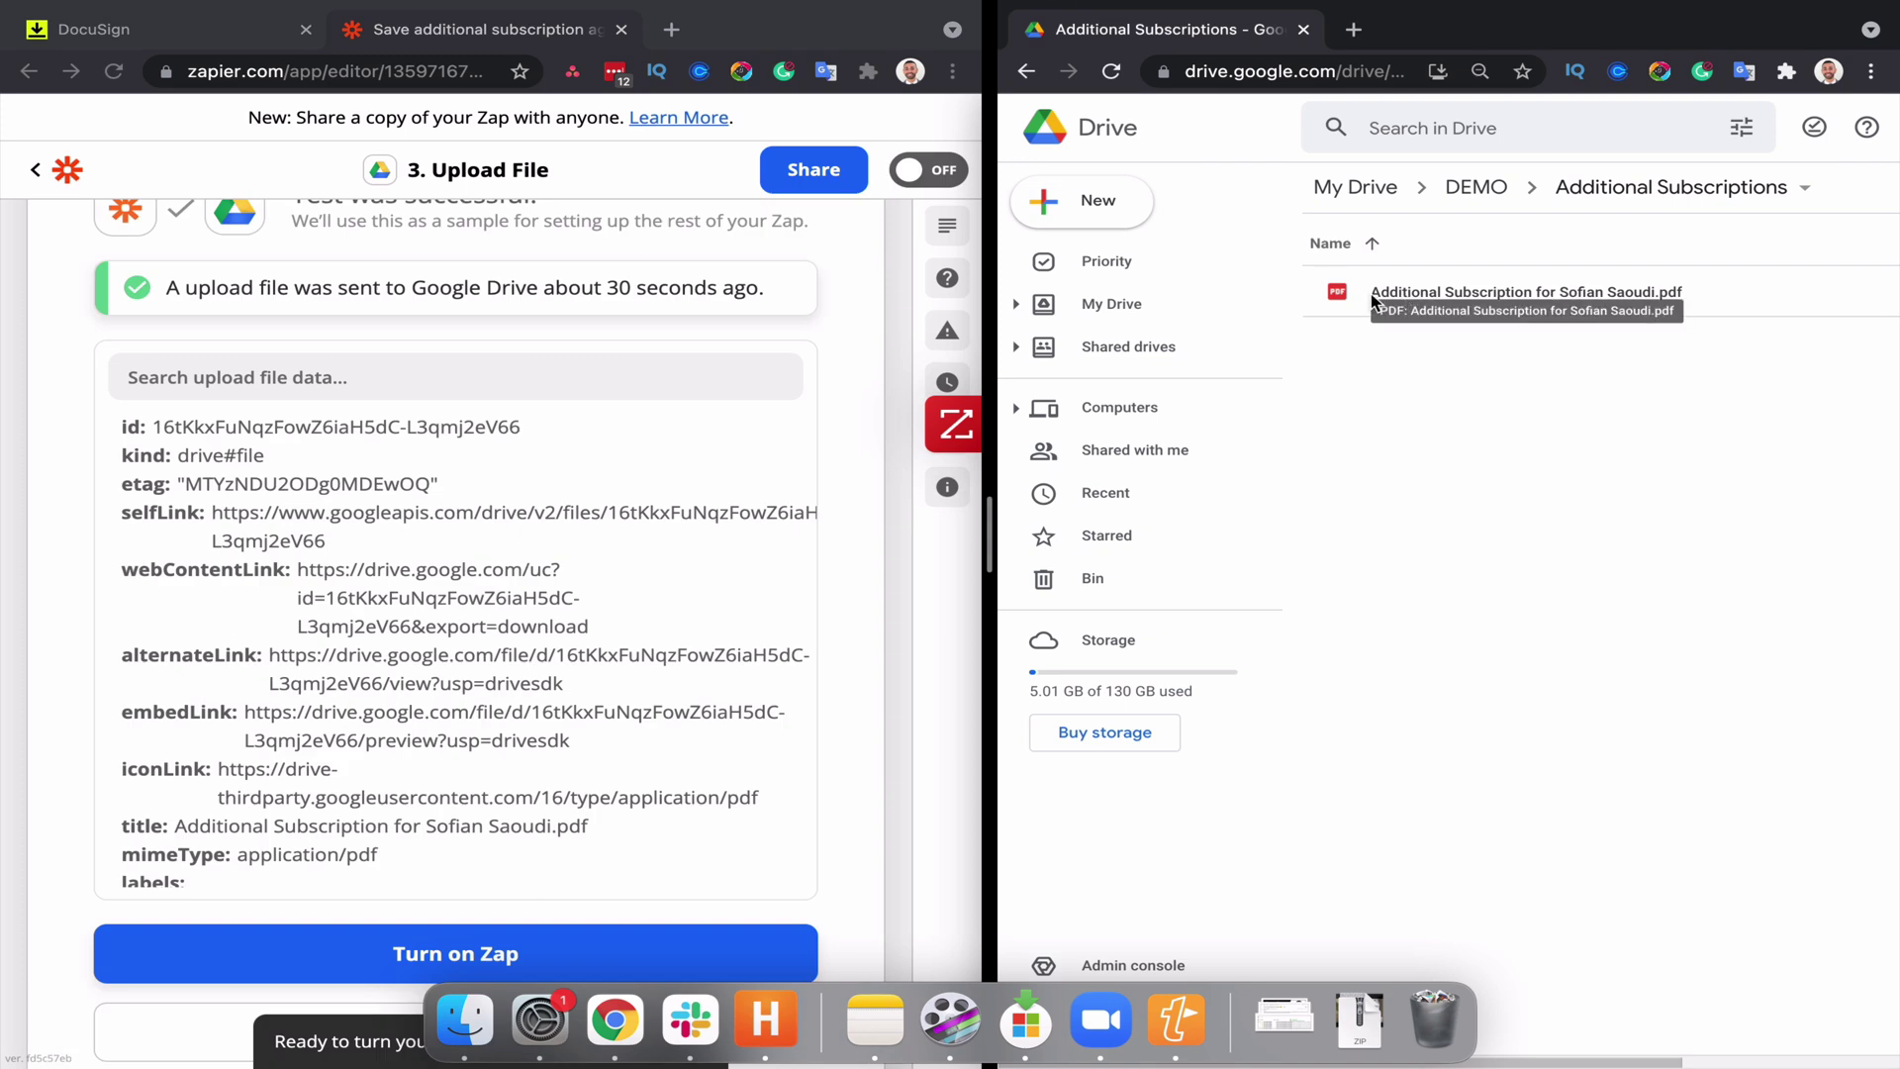
- Preview the uploaded investor PDF in Drive and check the signed subscriber page
{"action": "double_click", "coordinate": [1454, 293]}
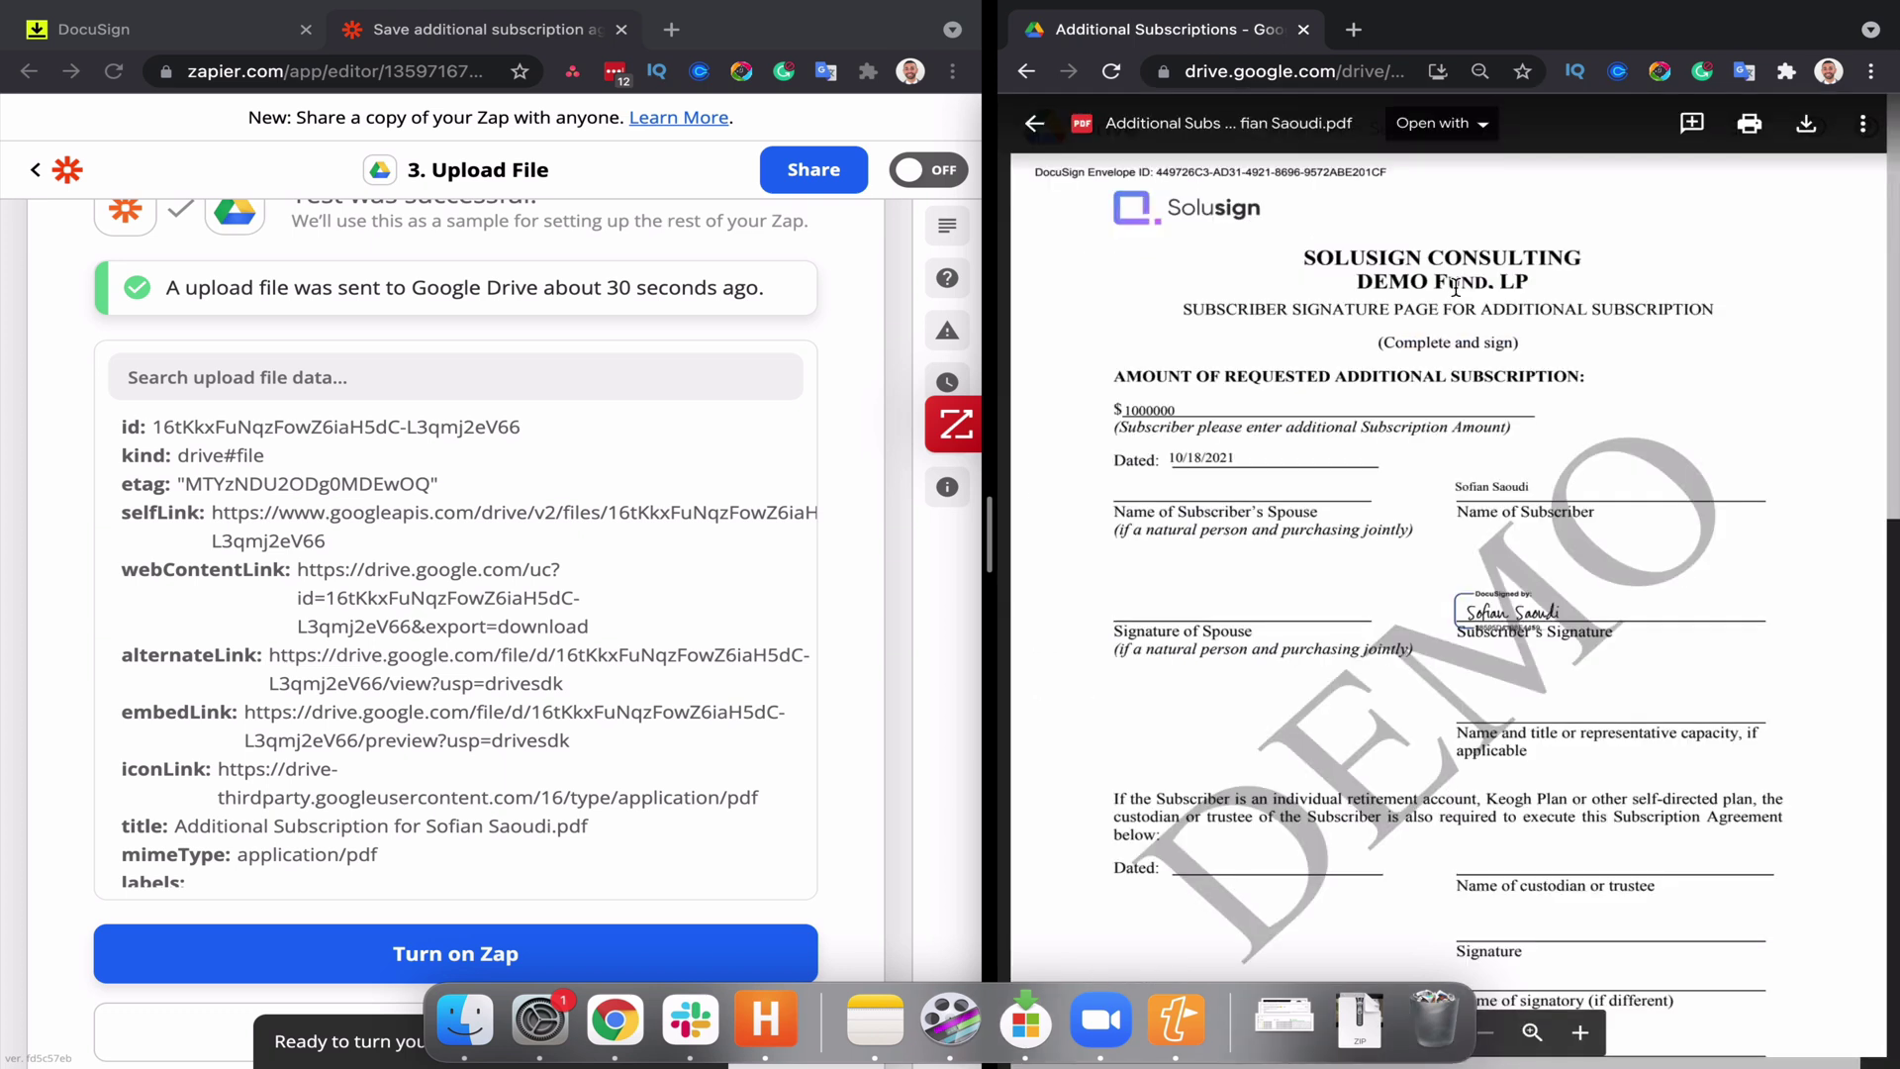
{"action": "scroll", "coordinate": [1434, 685], "scroll_direction": "down", "scroll_amount": 3}
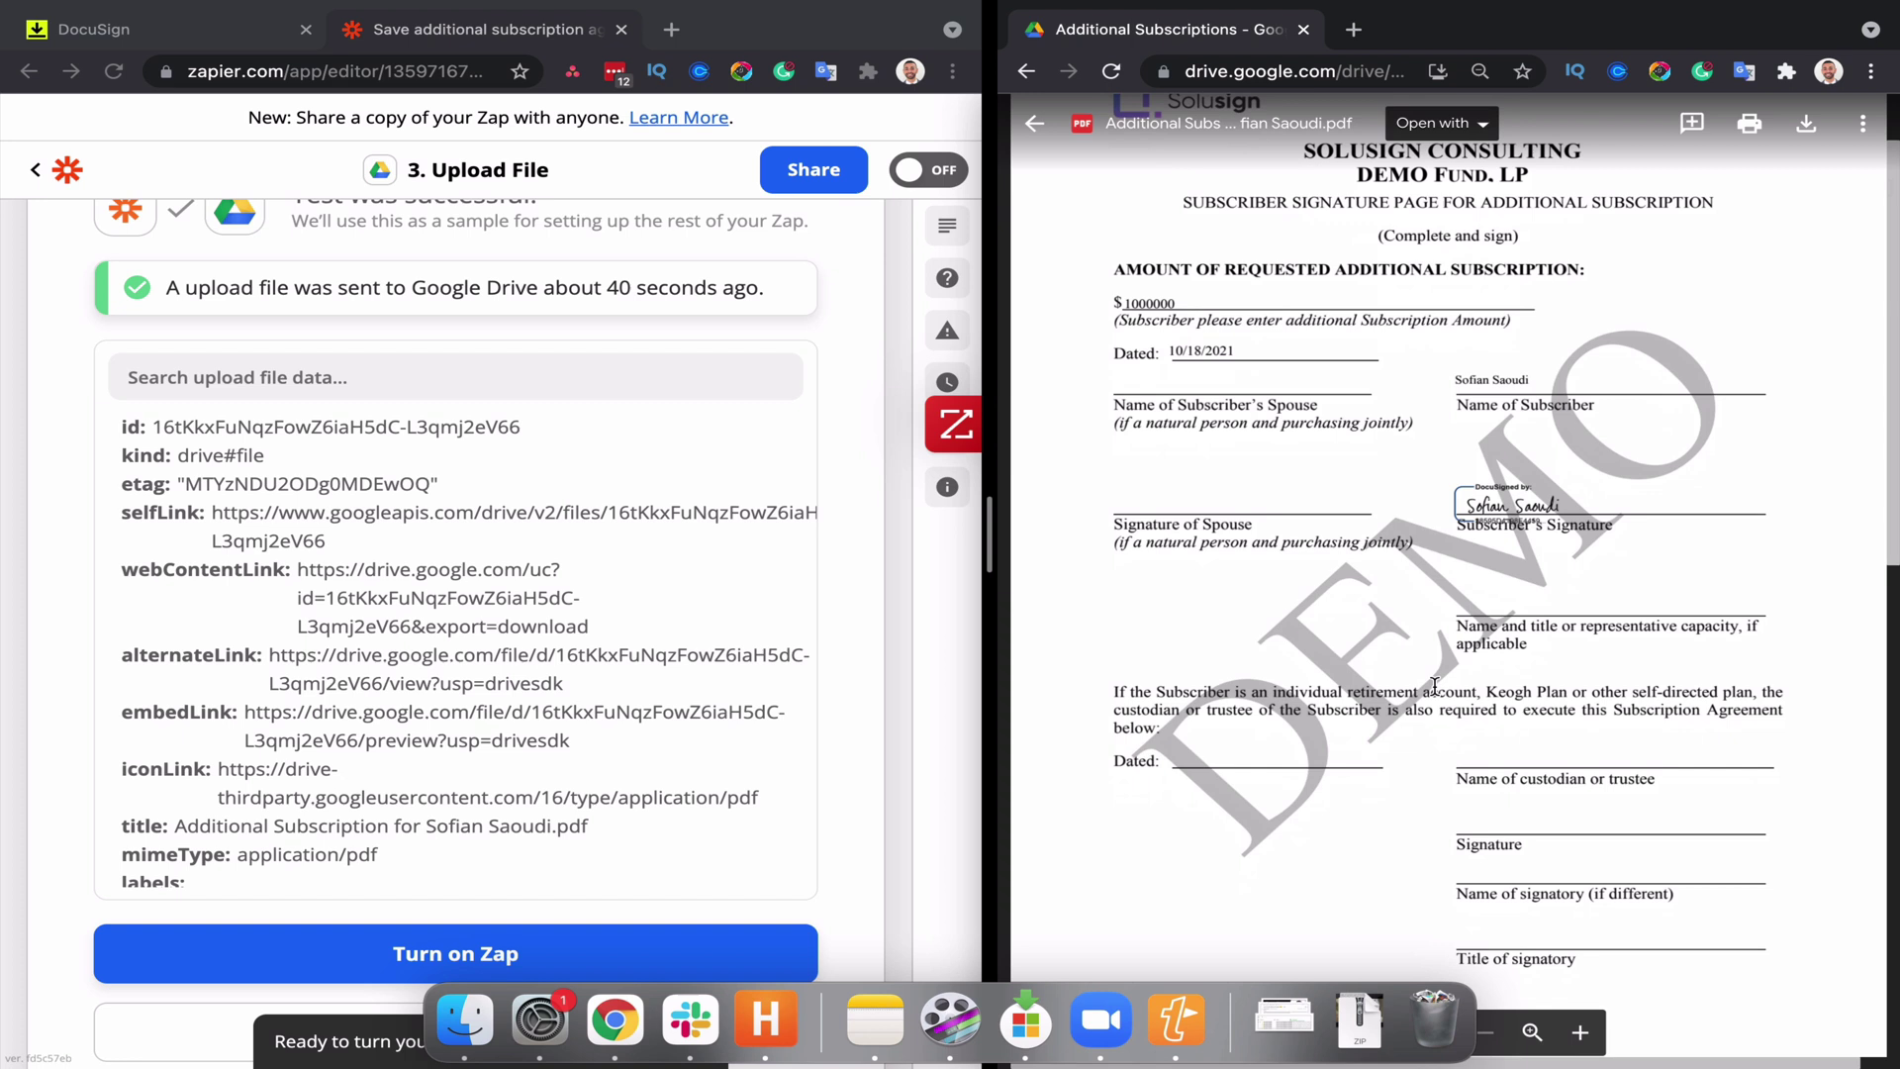
{"action": "scroll", "coordinate": [1422, 515], "scroll_direction": "up", "scroll_amount": 3}
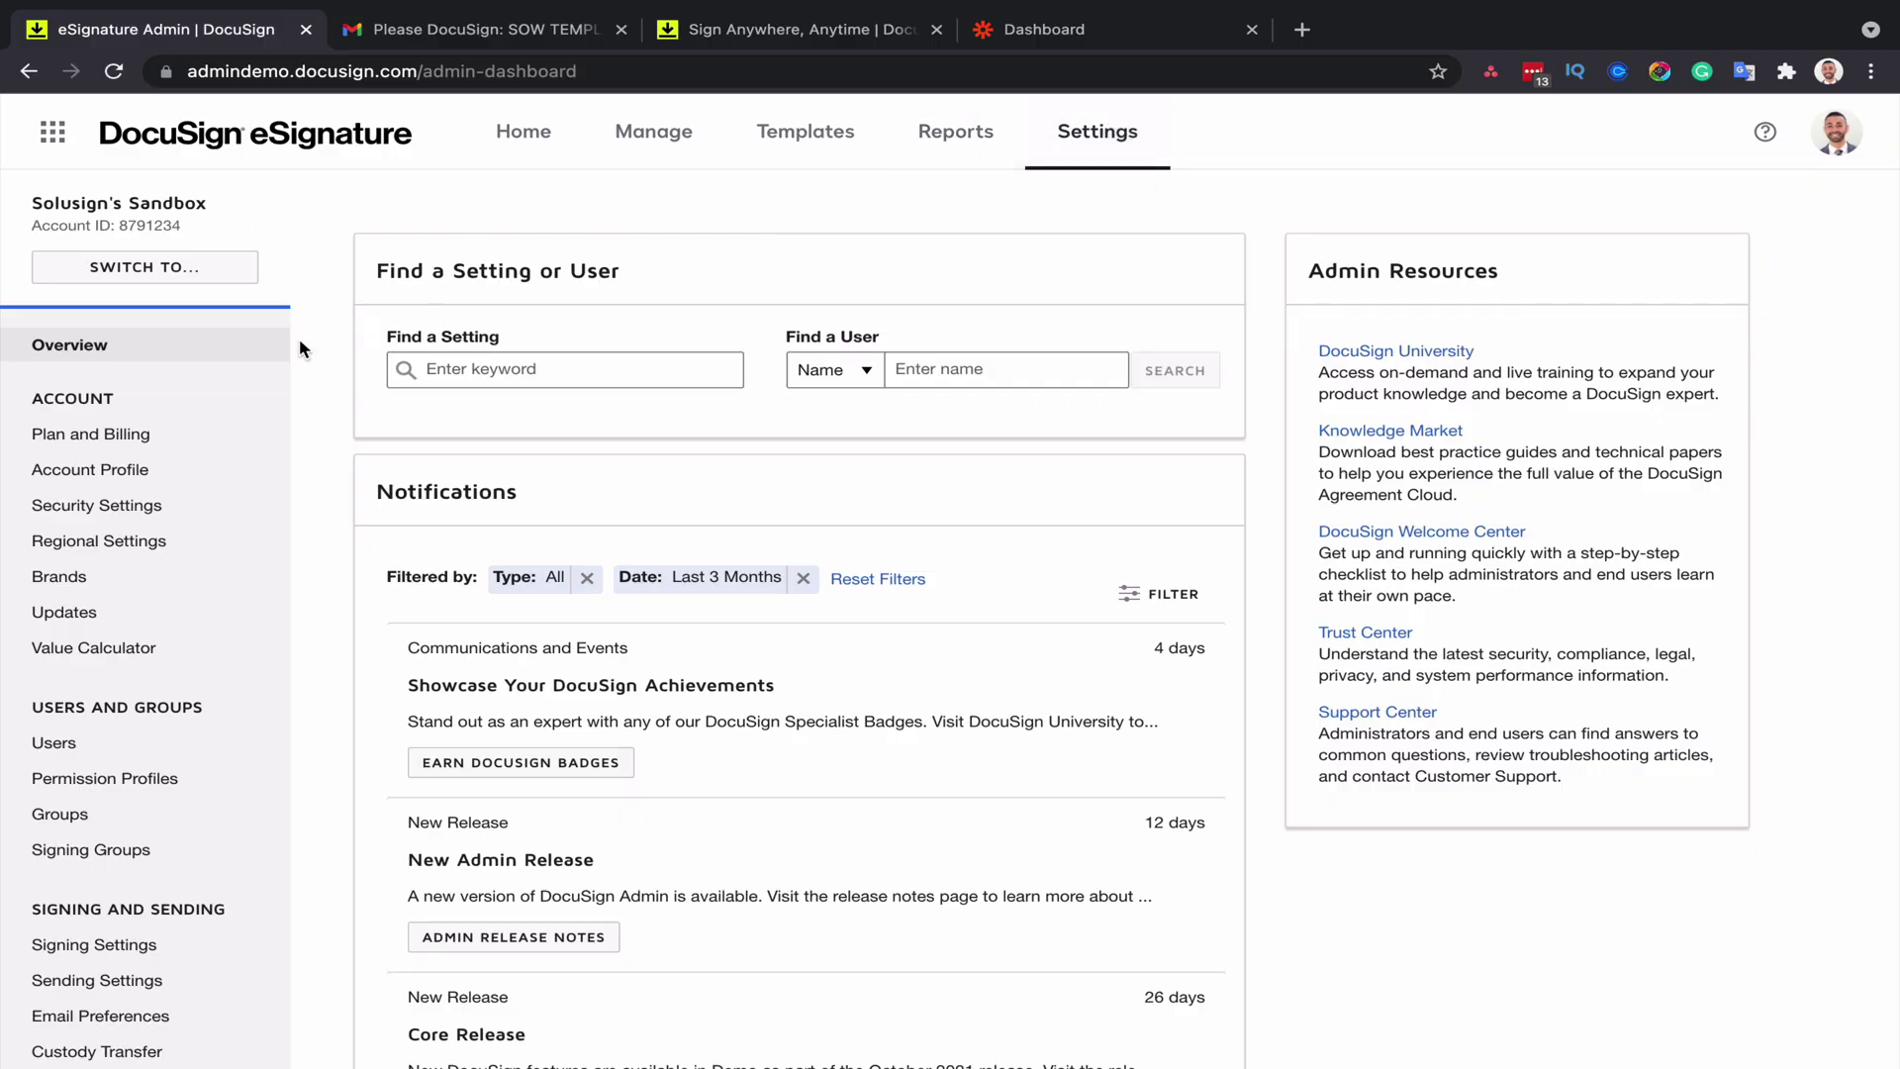
- Connect Google Drive as a new app from DocuSign's Integrations Connections page
{"action": "scroll", "coordinate": [231, 376], "scroll_direction": "down", "scroll_amount": 1}
{"action": "scroll", "coordinate": [228, 376], "scroll_direction": "down", "scroll_amount": 5}
{"action": "scroll", "coordinate": [191, 852], "scroll_direction": "down", "scroll_amount": 5}
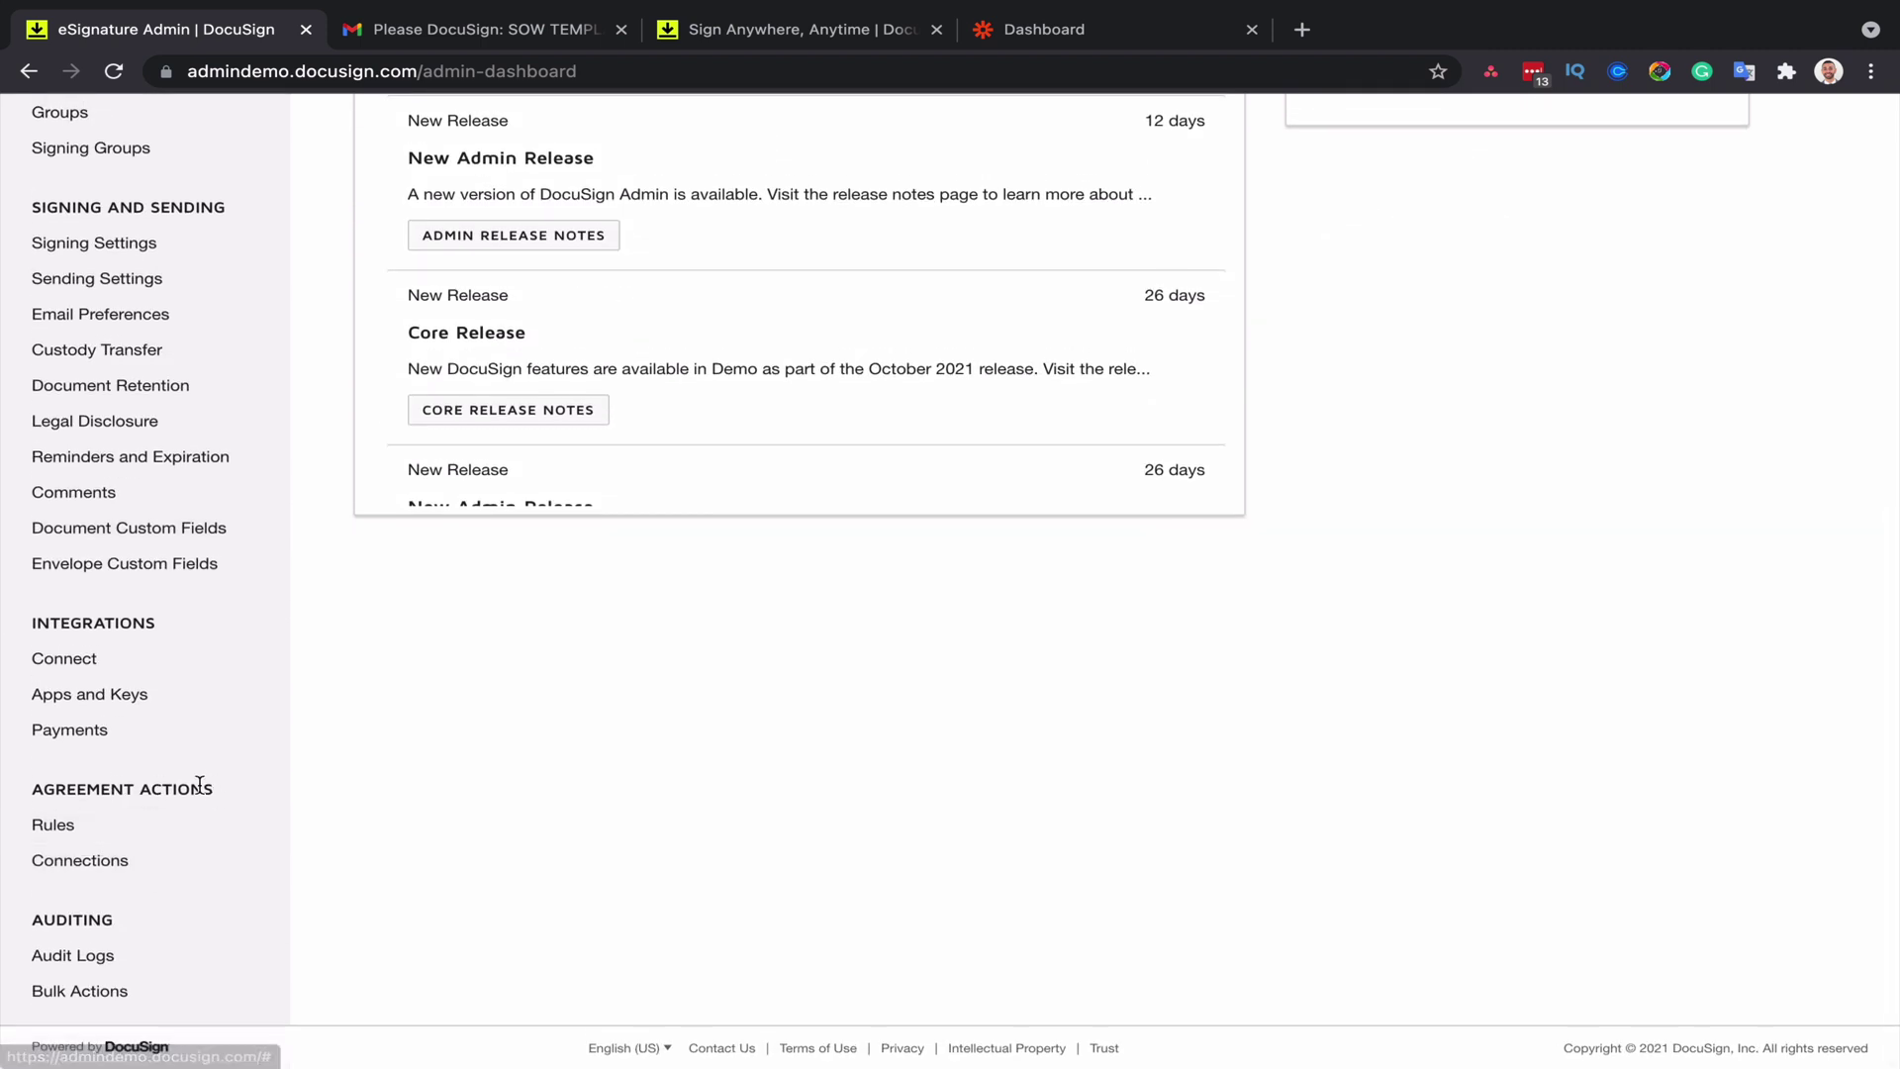
{"action": "left_click", "coordinate": [150, 861]}
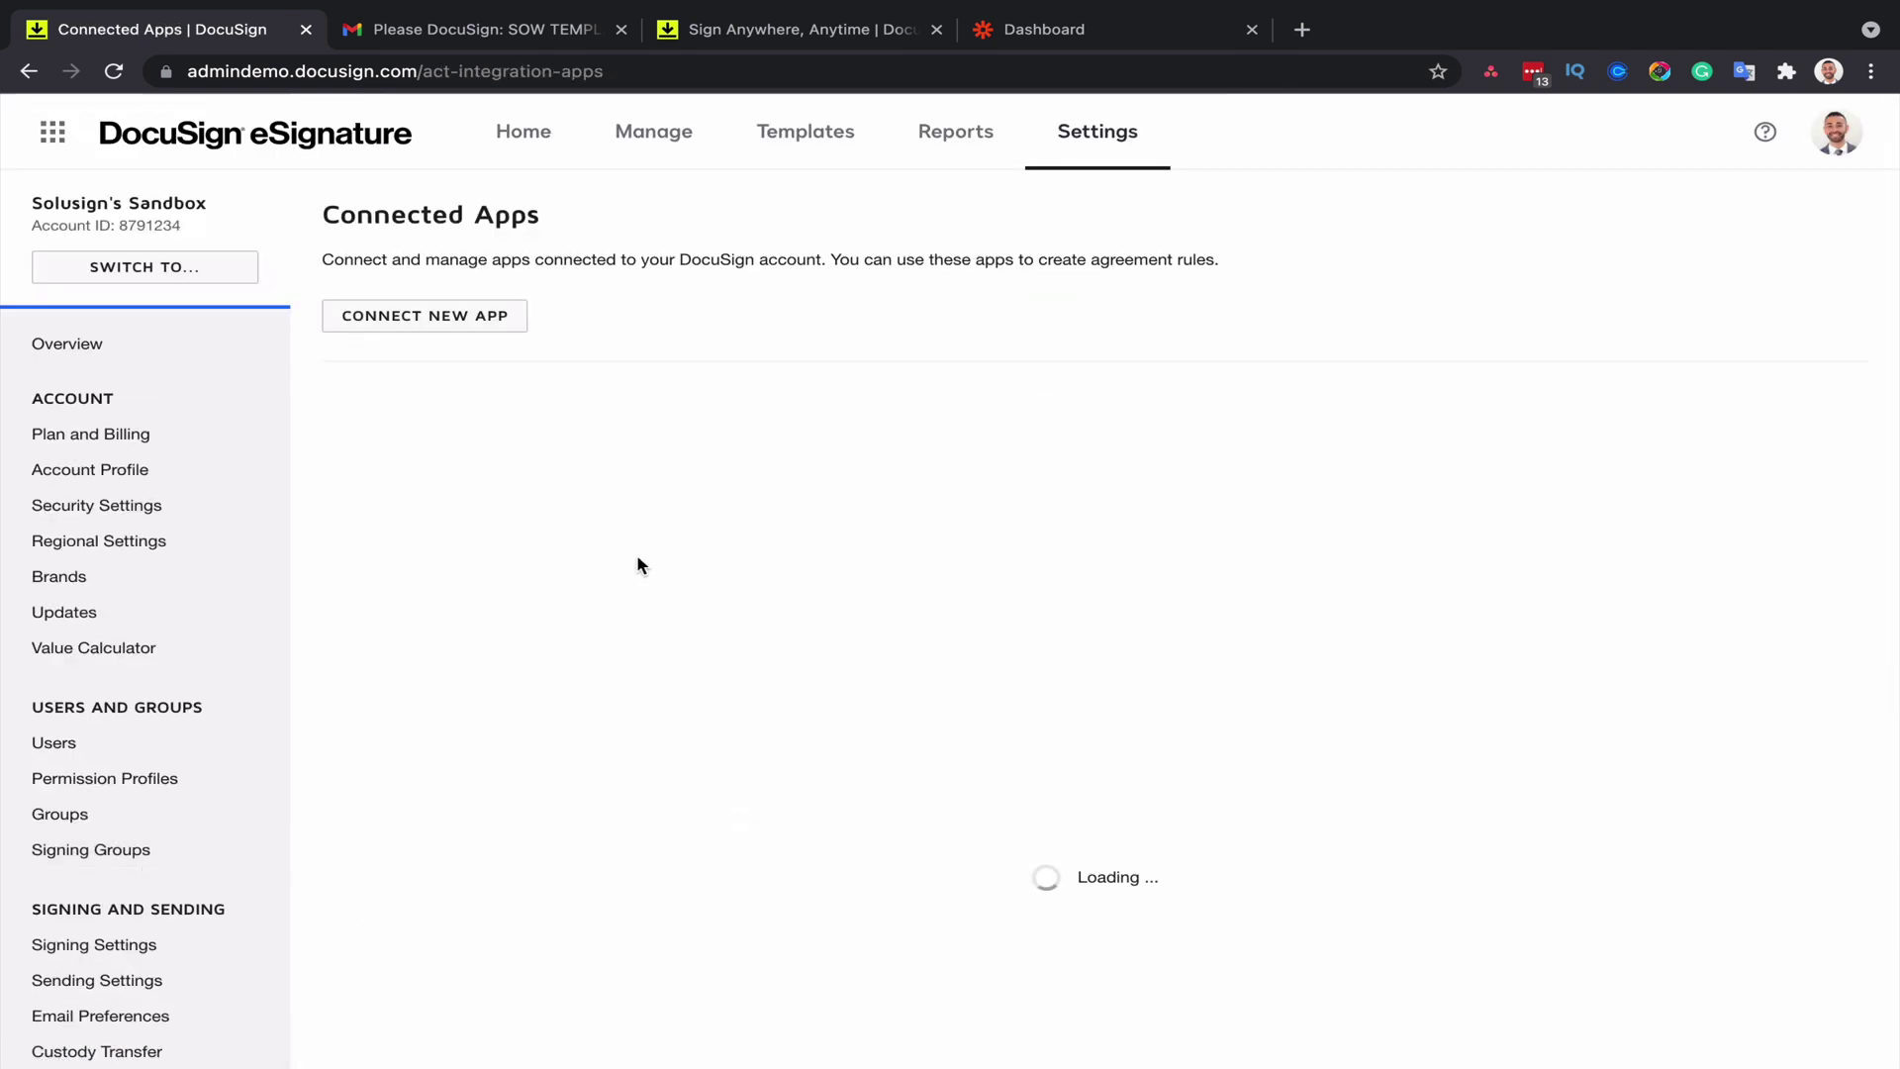
{"action": "left_click", "coordinate": [437, 314]}
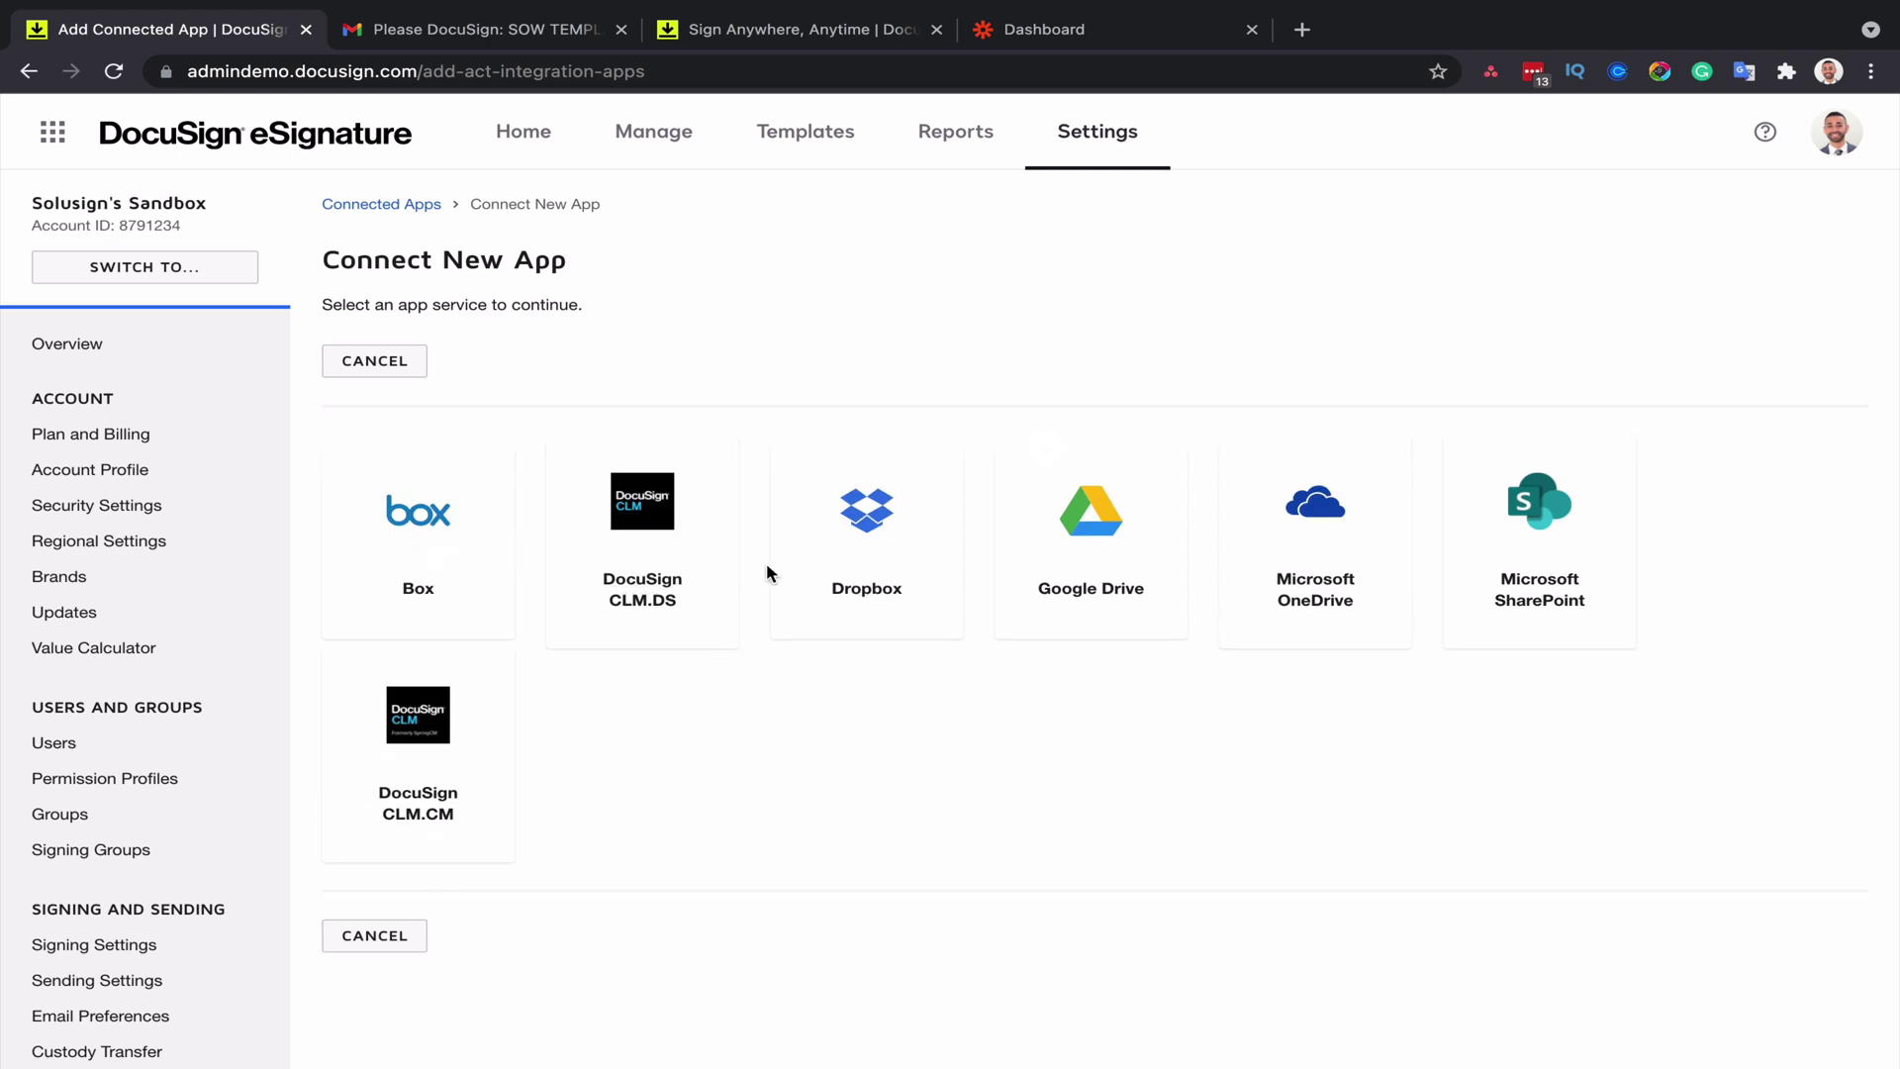
{"action": "left_click", "coordinate": [1096, 552]}
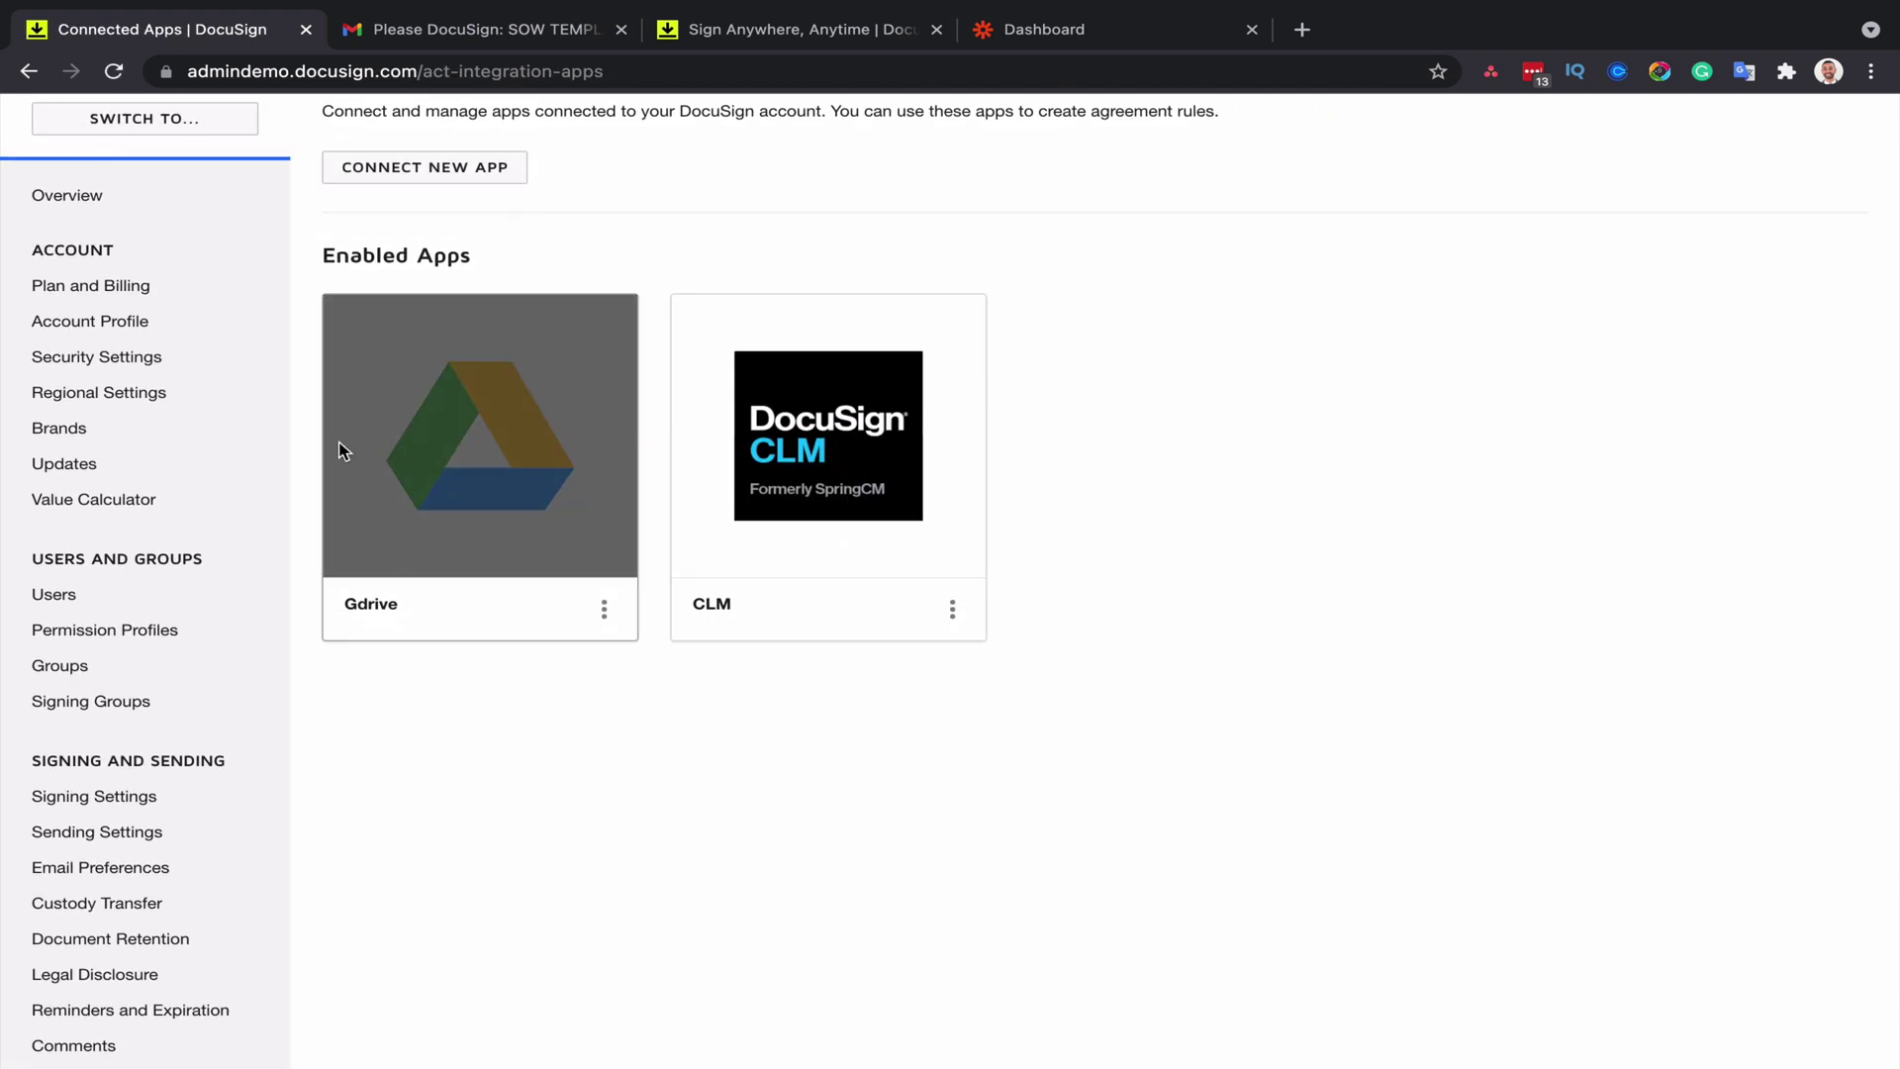
{"action": "scroll", "coordinate": [483, 758], "scroll_direction": "down", "scroll_amount": 5}
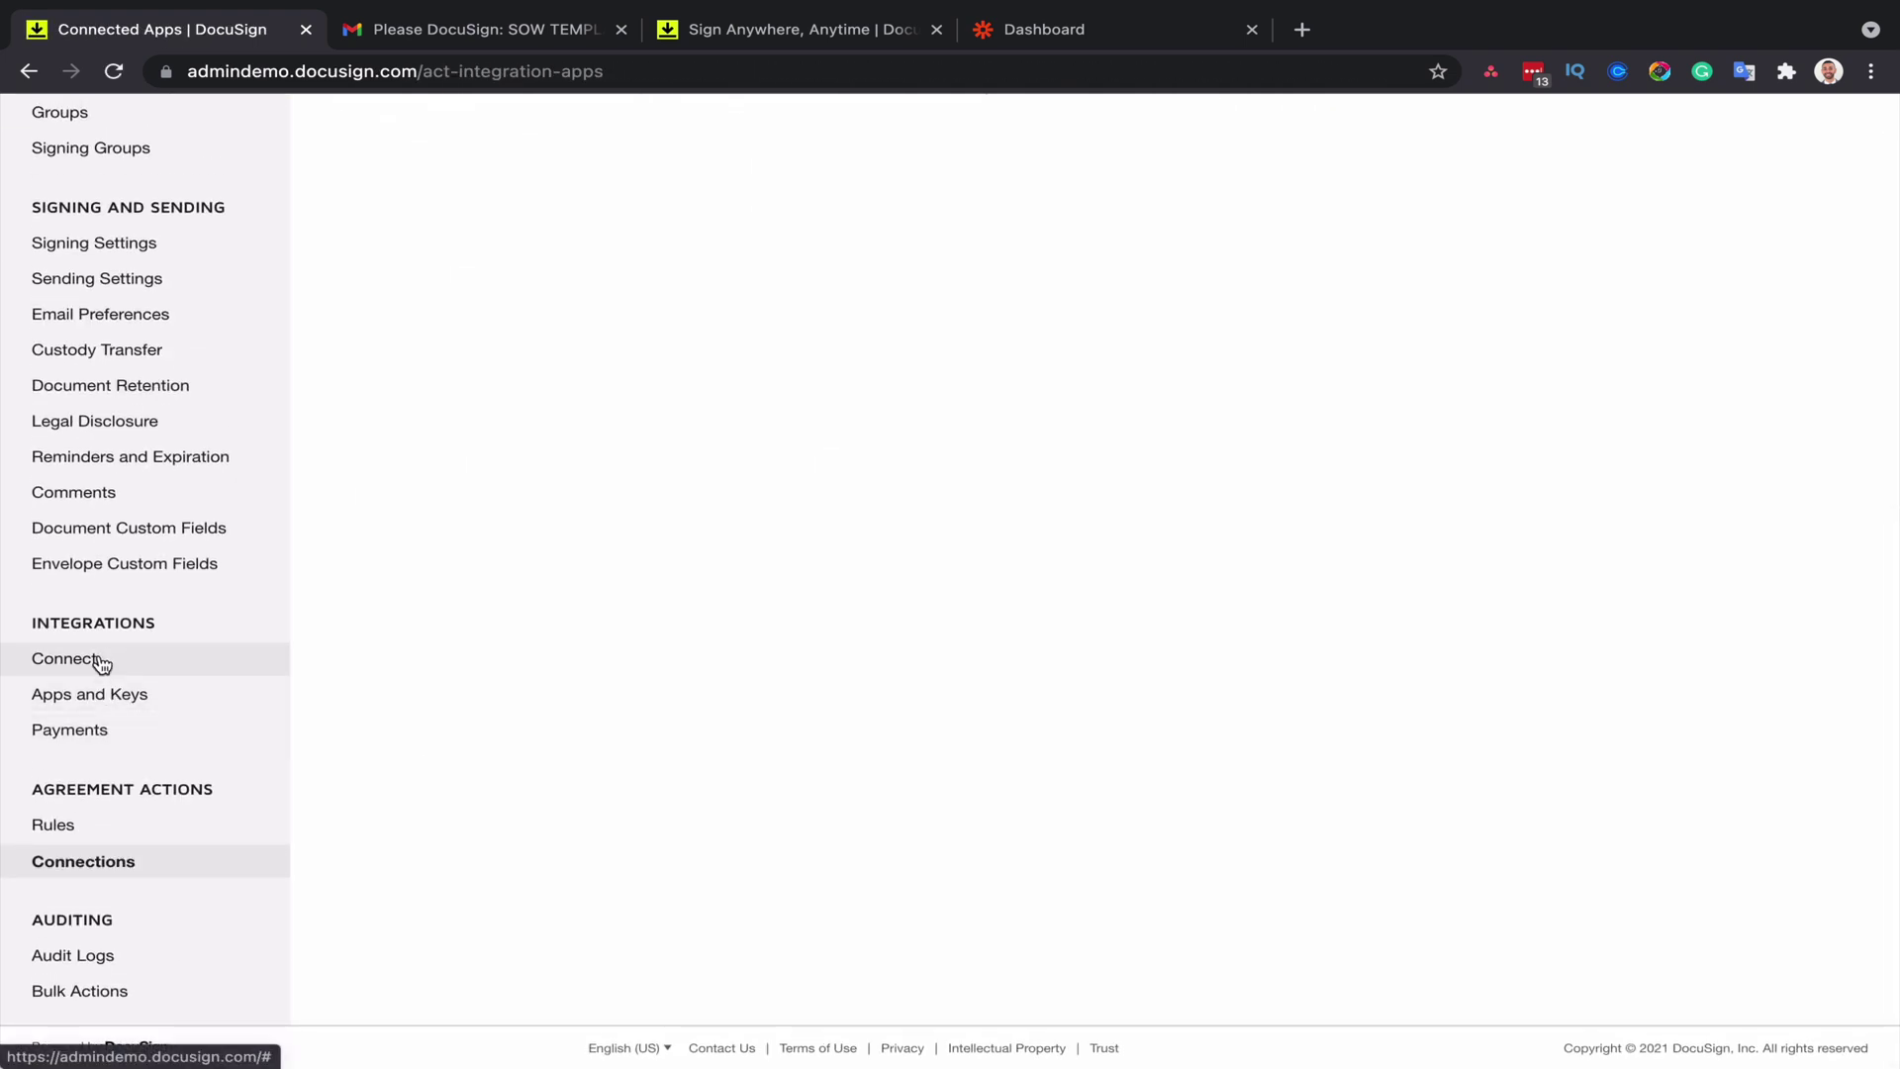
- Start a new agreement rule named 'Save sales contracts into Google Drive'
{"action": "left_click", "coordinate": [71, 827]}
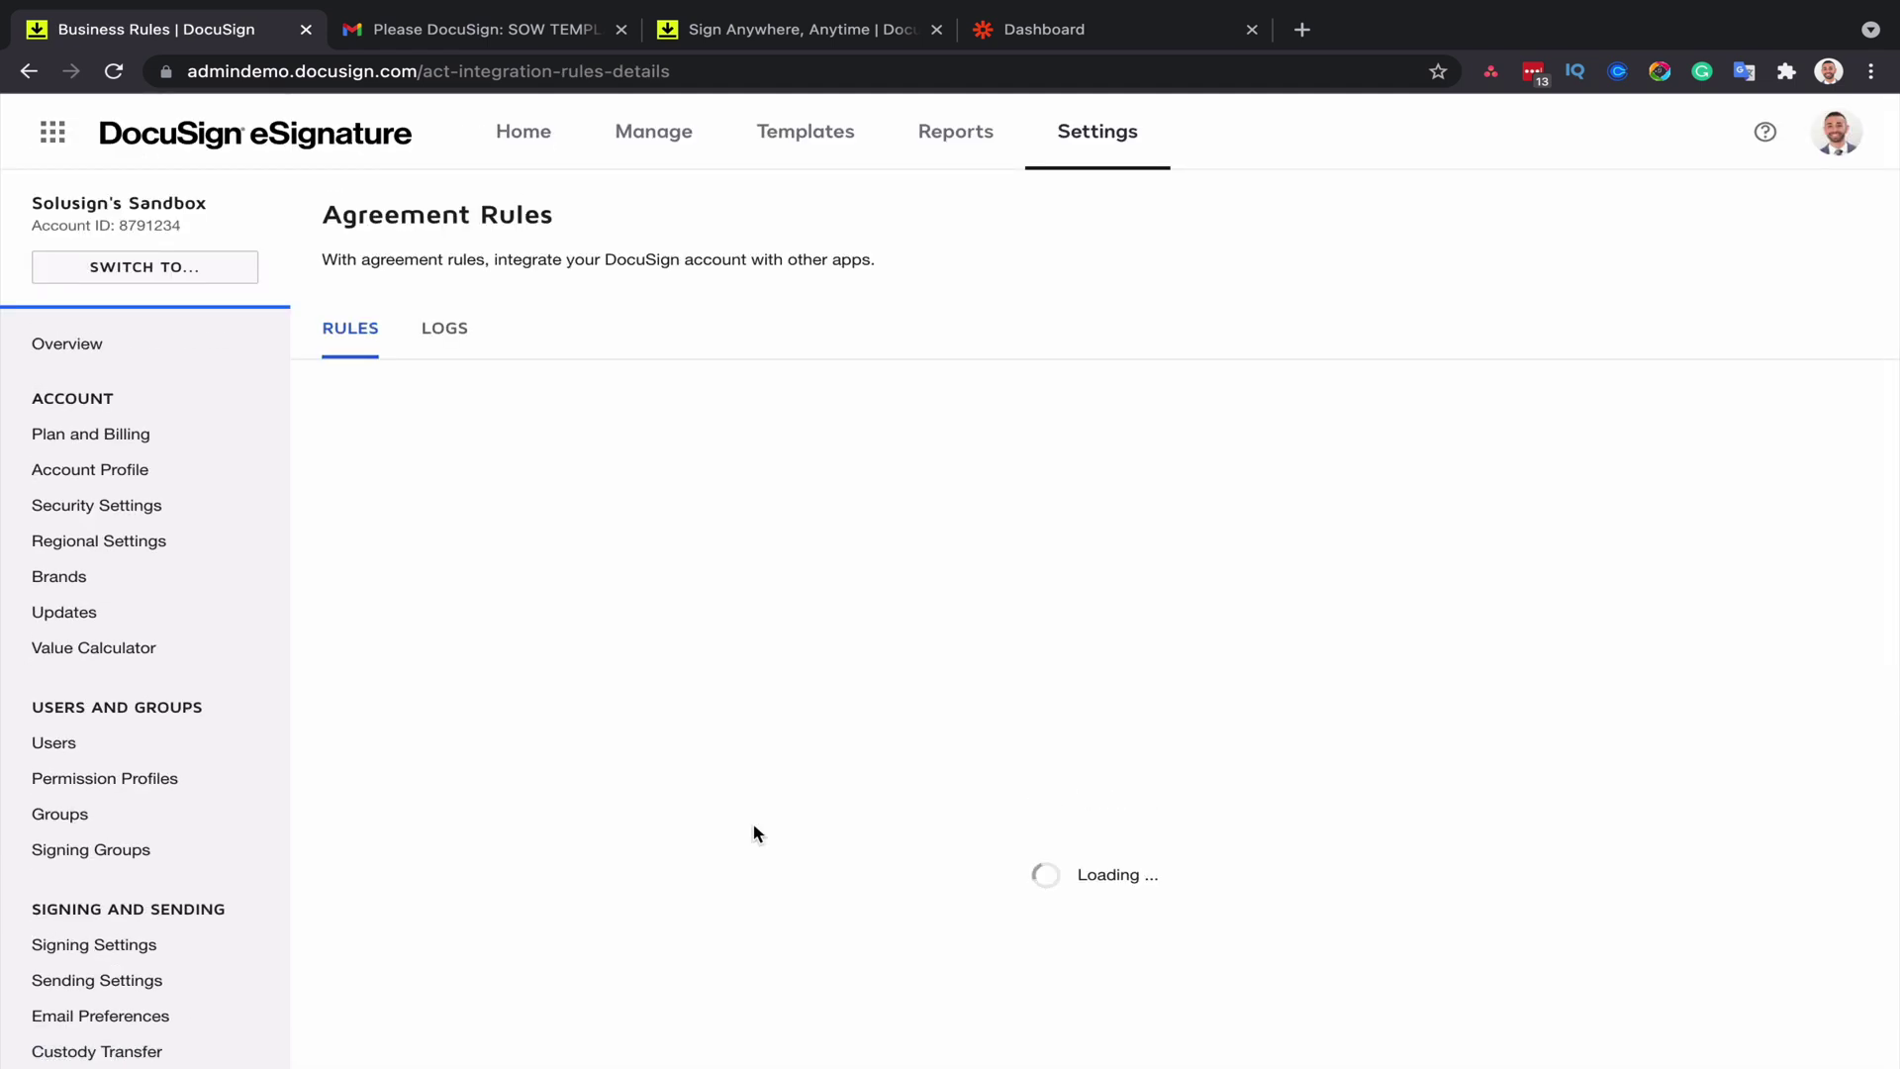
{"action": "left_click", "coordinate": [1094, 747]}
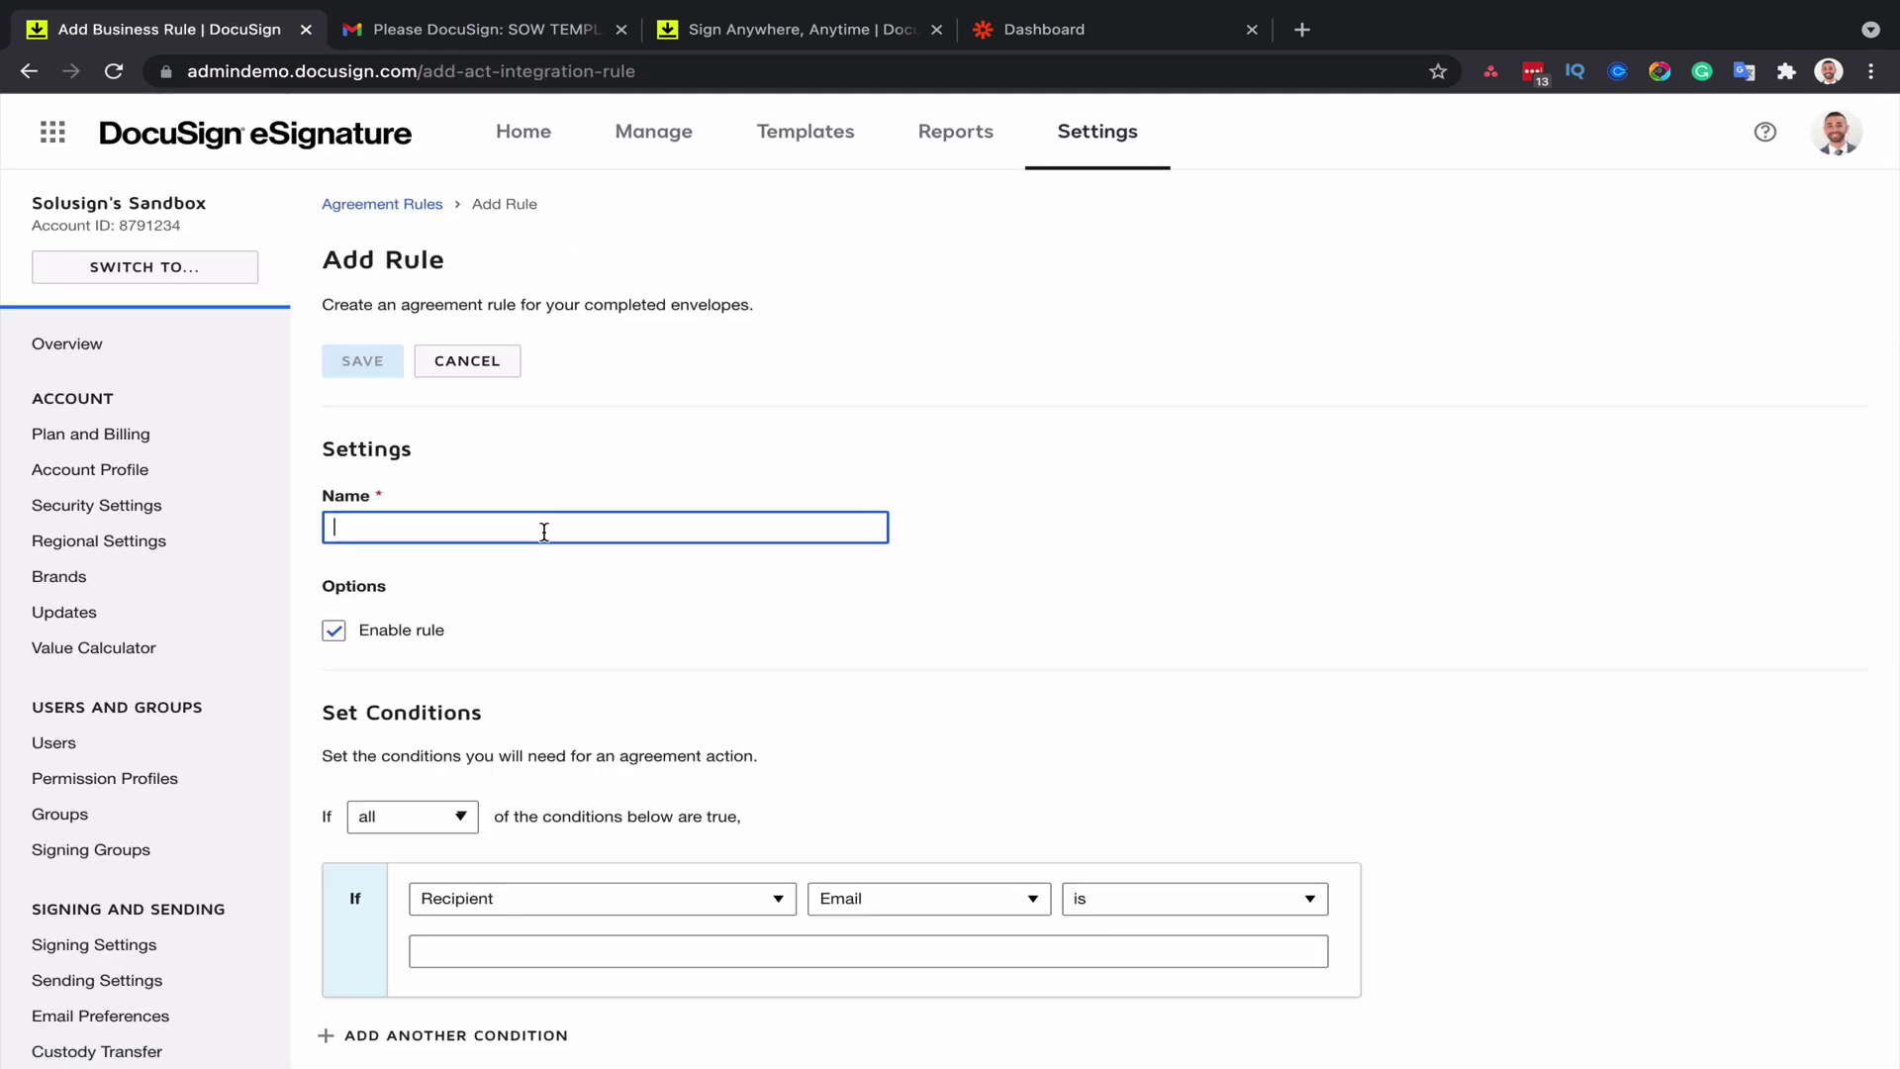
{"action": "type", "text": "S"}
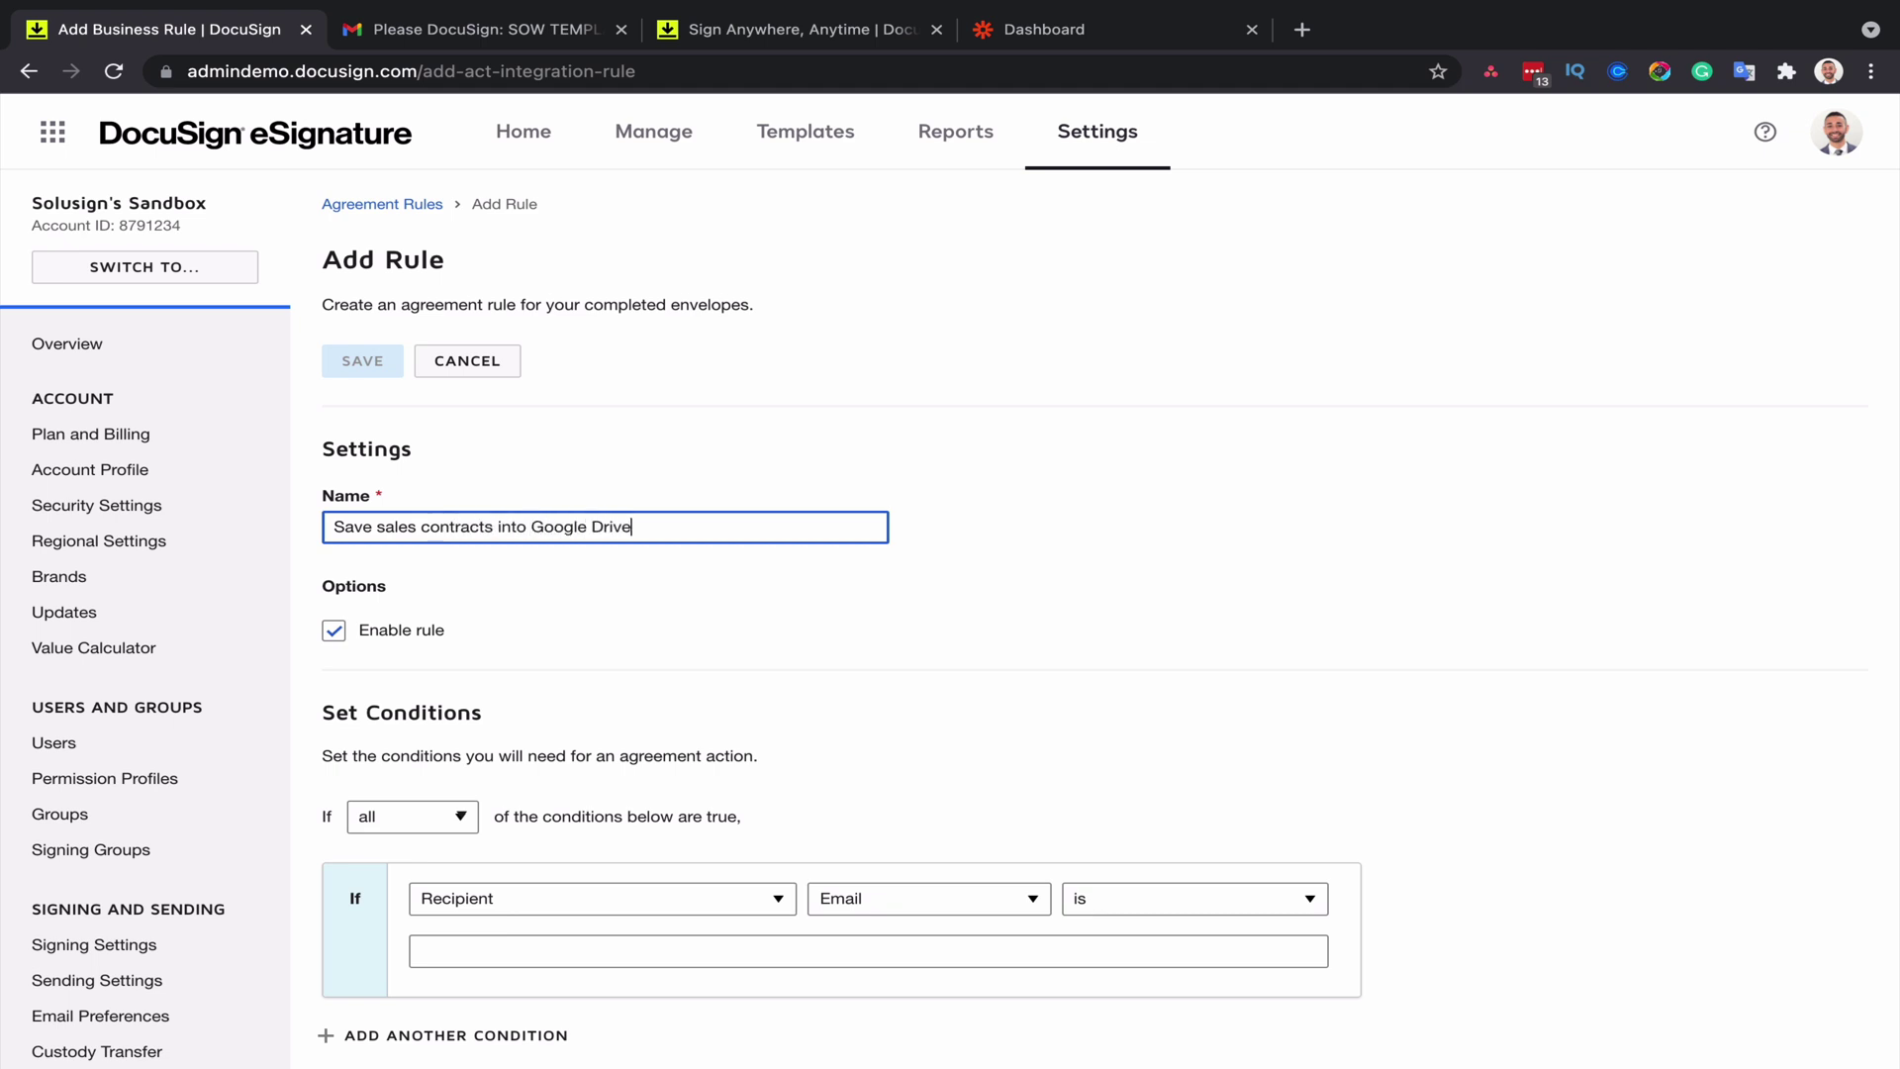
{"action": "scroll", "coordinate": [927, 749], "scroll_direction": "down", "scroll_amount": 5}
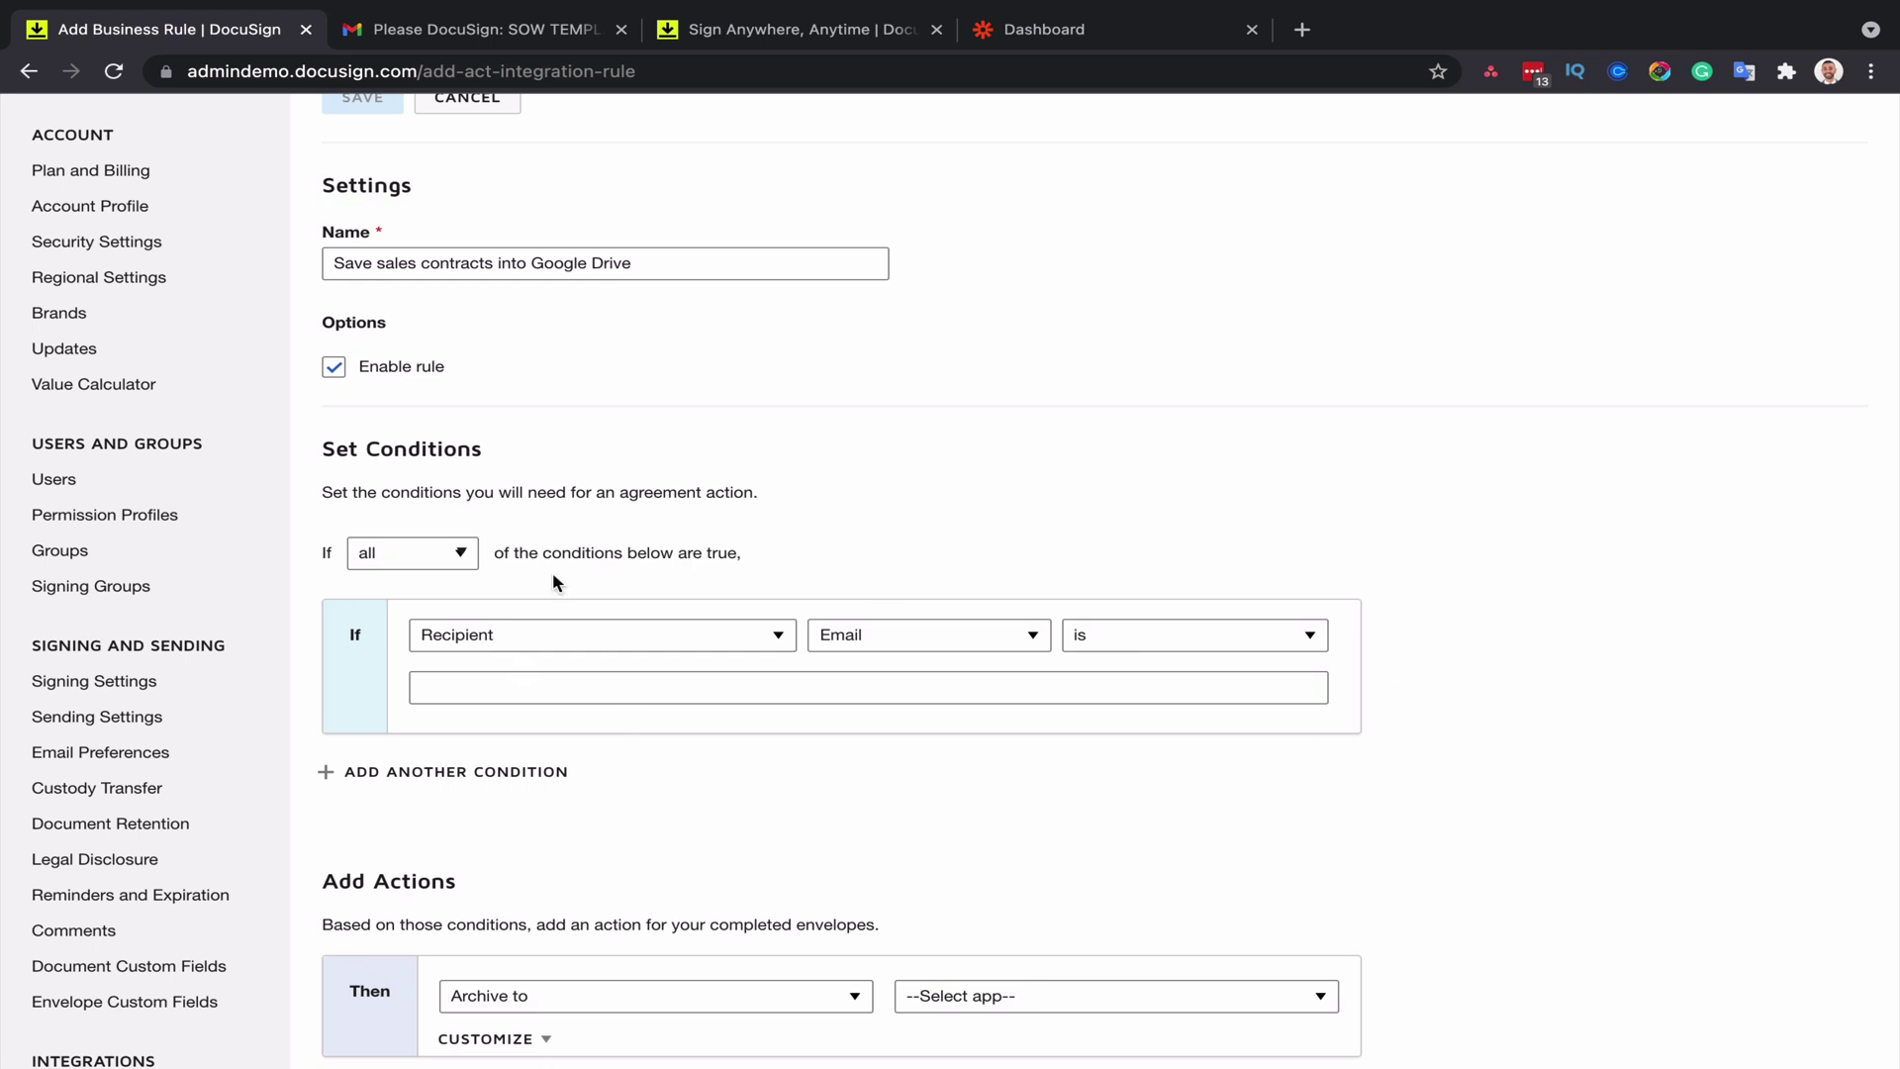
- Condition the rule on Template Name is '1 Individual Subscriber, Personal Trust or Grantor Trust'
{"action": "left_click", "coordinate": [667, 643]}
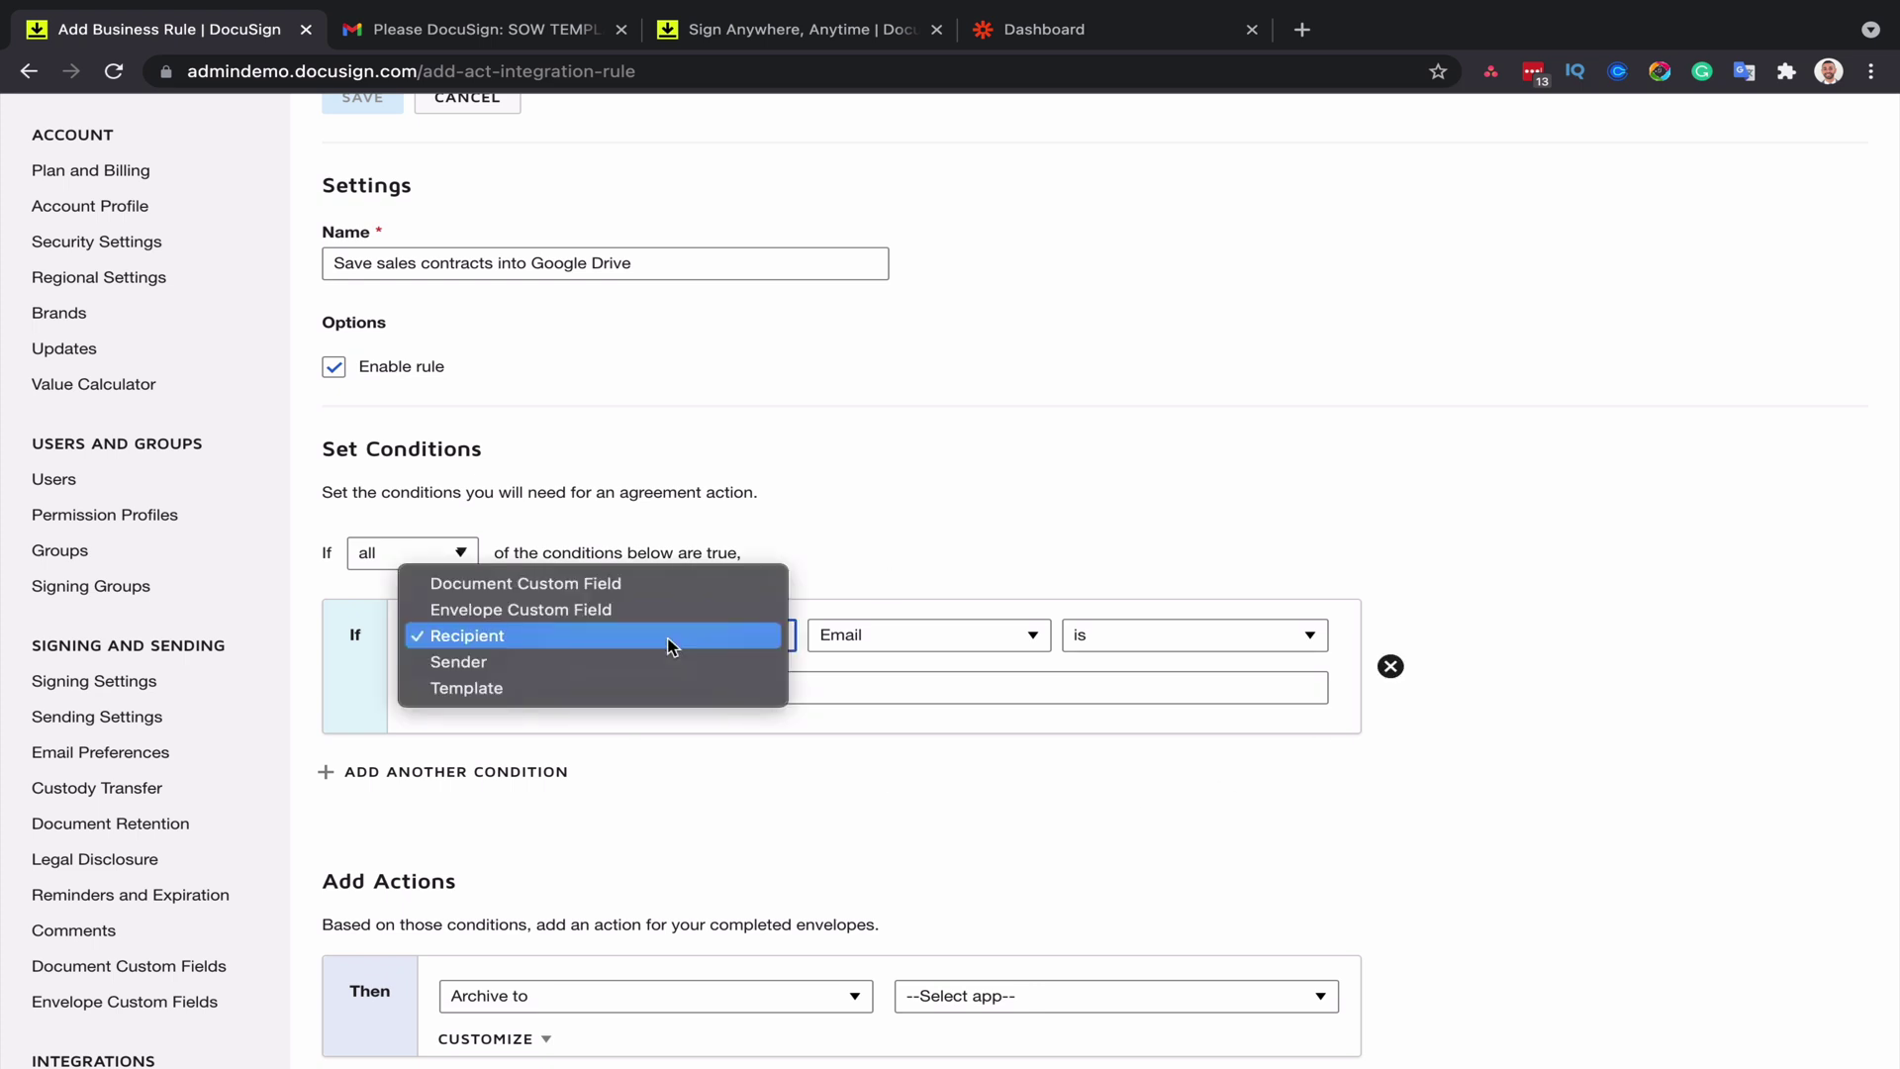
{"action": "left_click", "coordinate": [482, 689]}
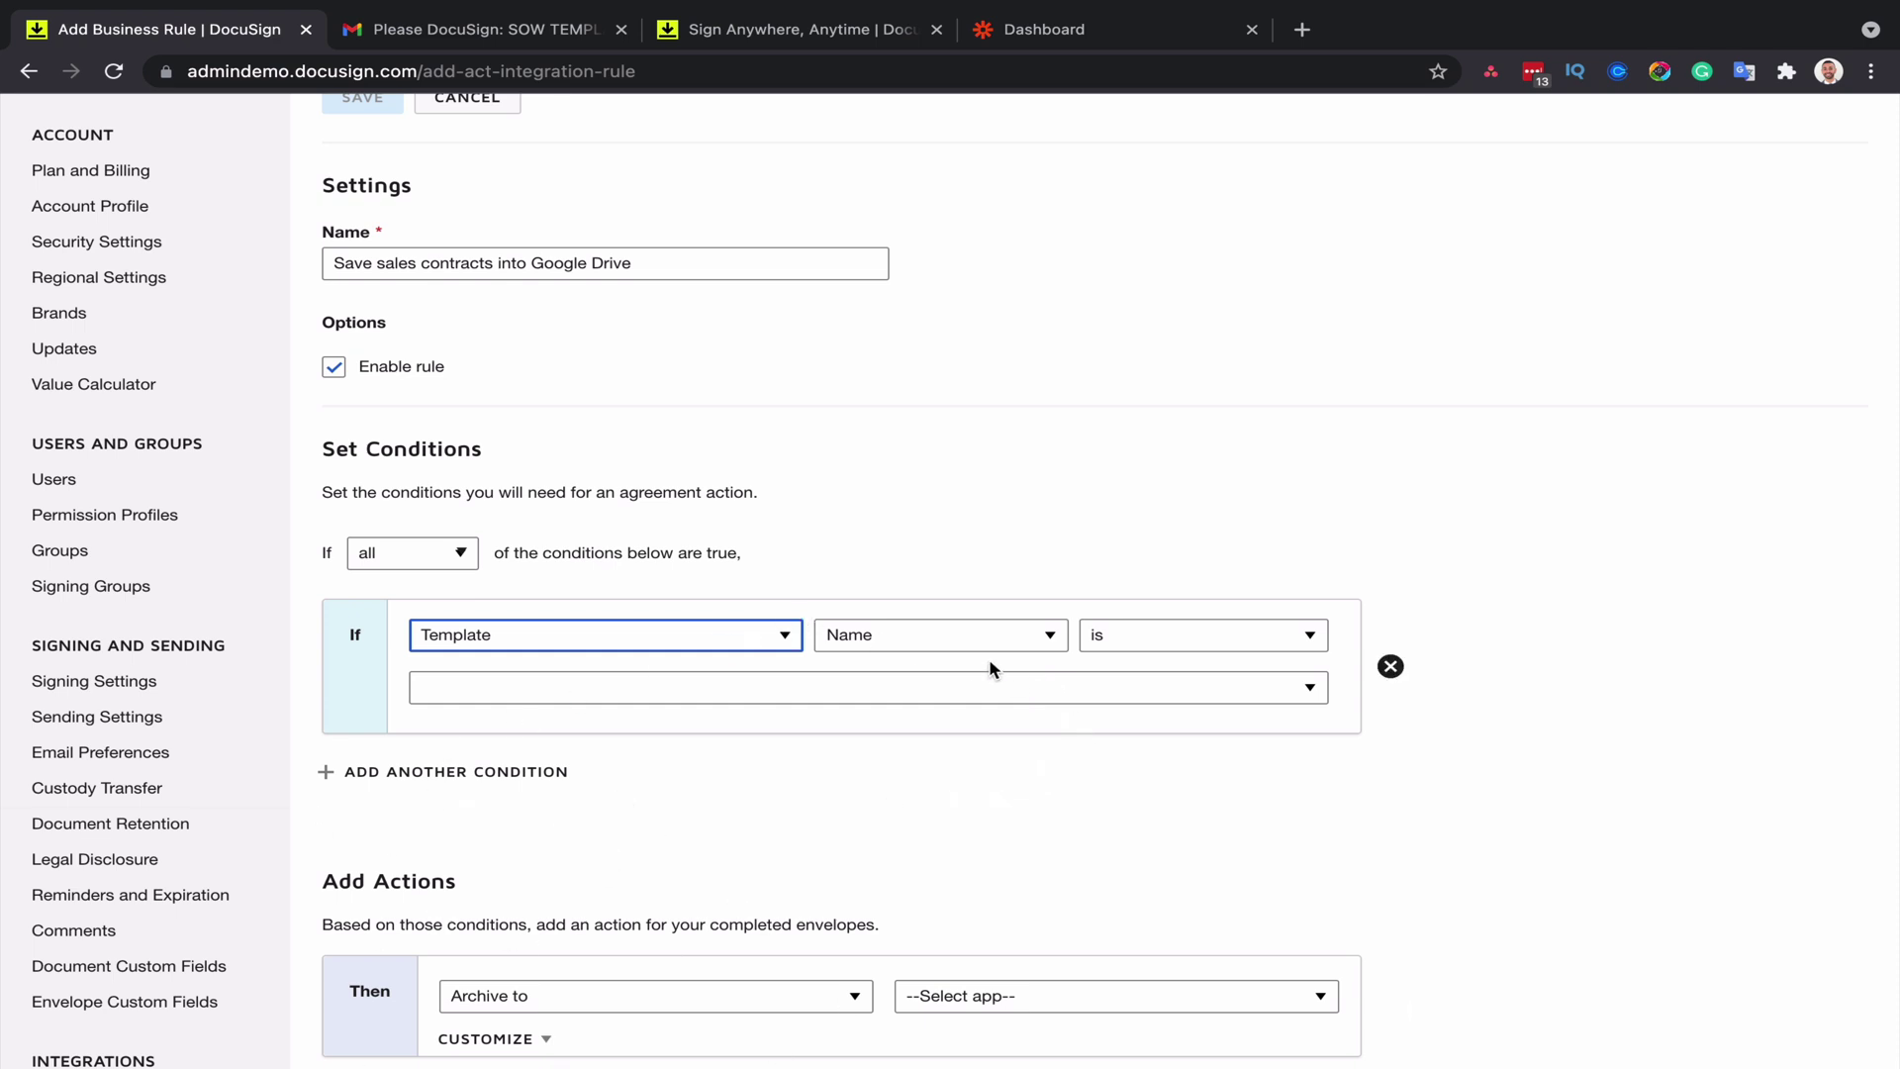
{"action": "left_click", "coordinate": [1023, 638]}
{"action": "left_click", "coordinate": [1073, 682]}
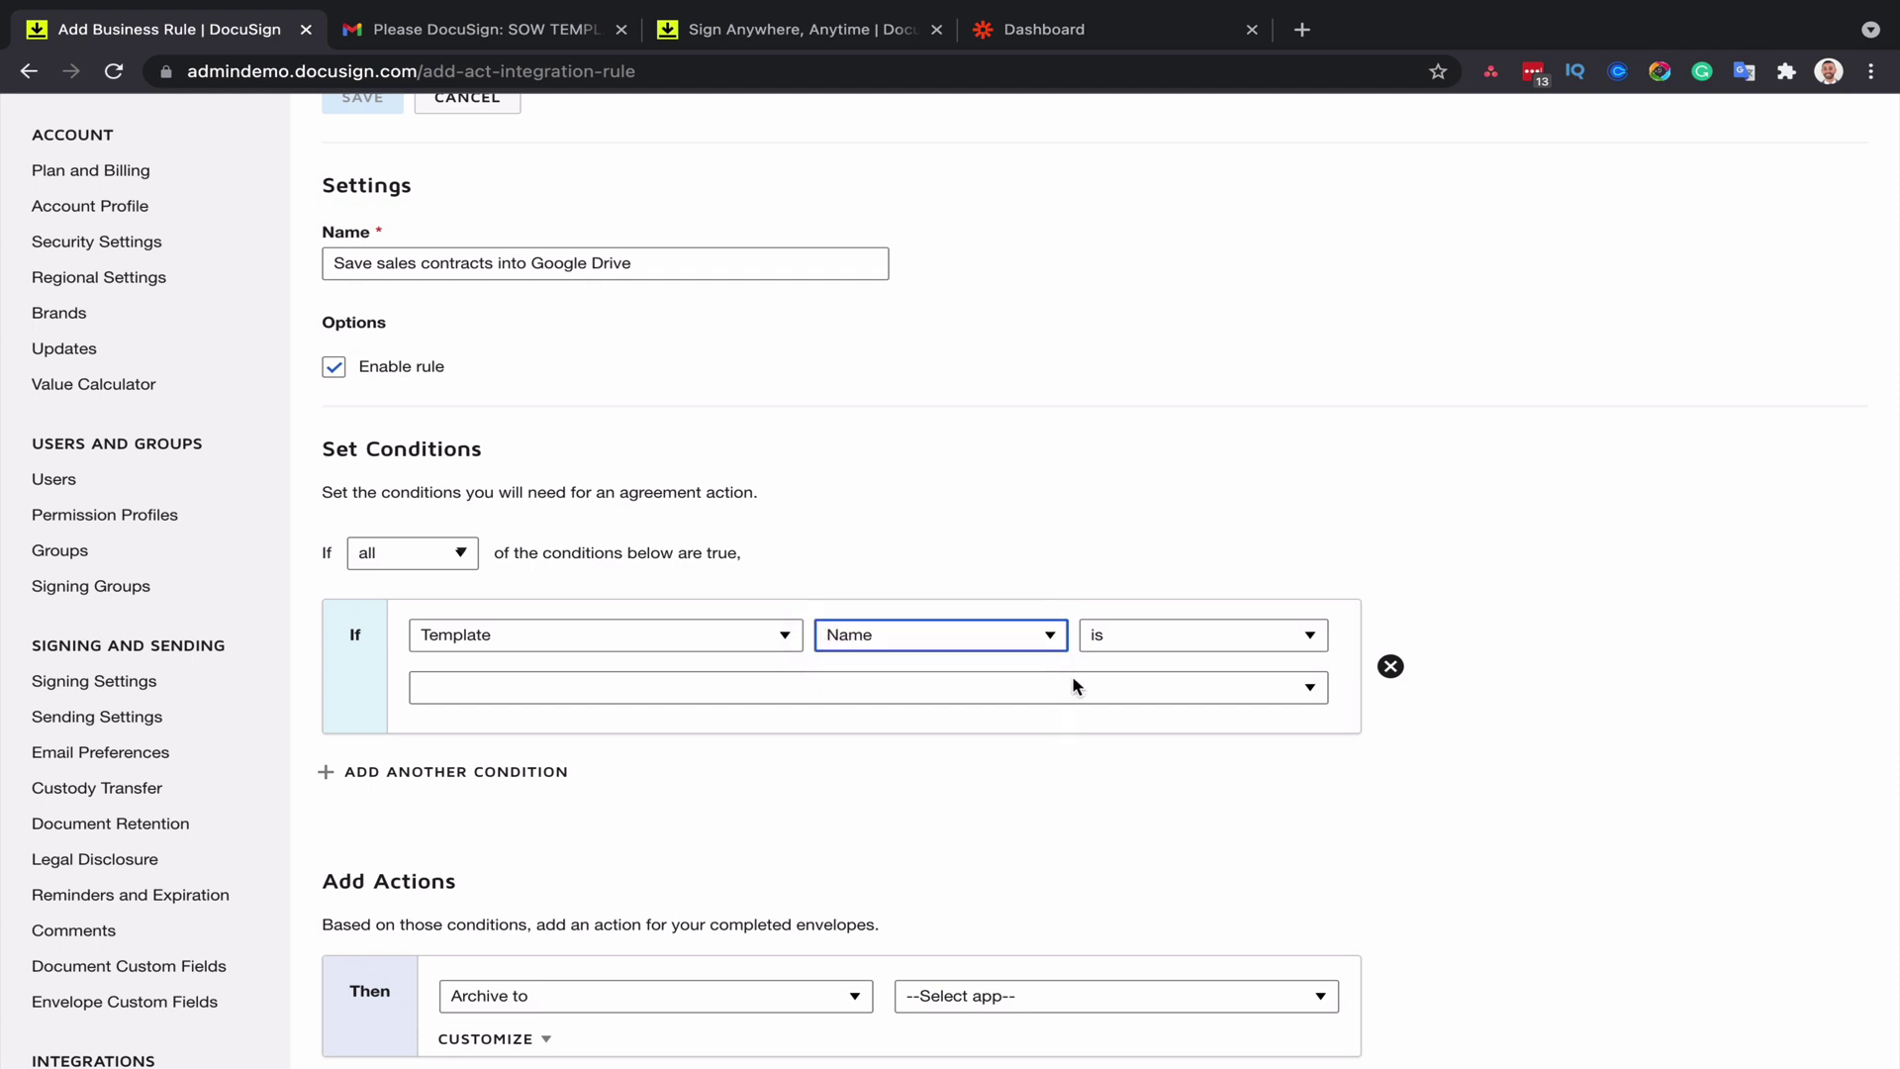
{"action": "left_click", "coordinate": [1098, 638]}
{"action": "left_click", "coordinate": [988, 651]}
{"action": "left_click", "coordinate": [986, 689]}
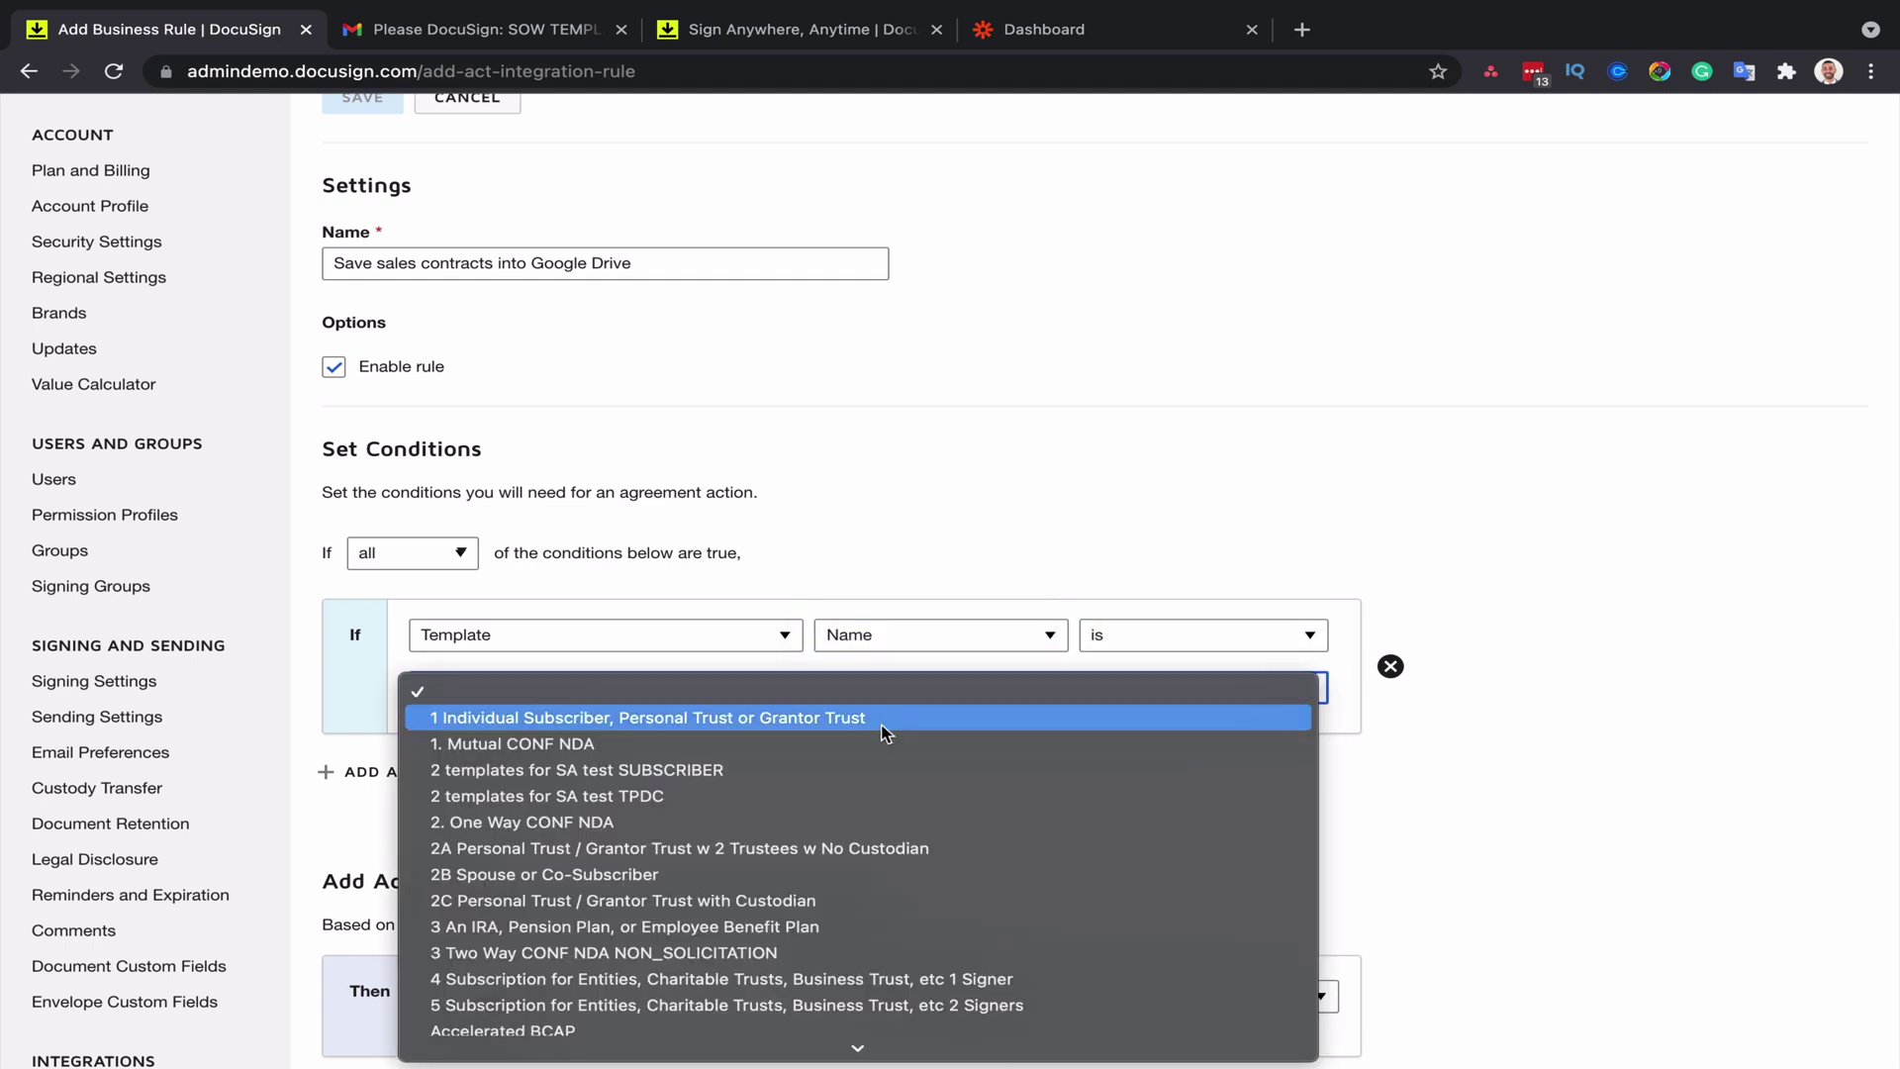
{"action": "left_click", "coordinate": [510, 717]}
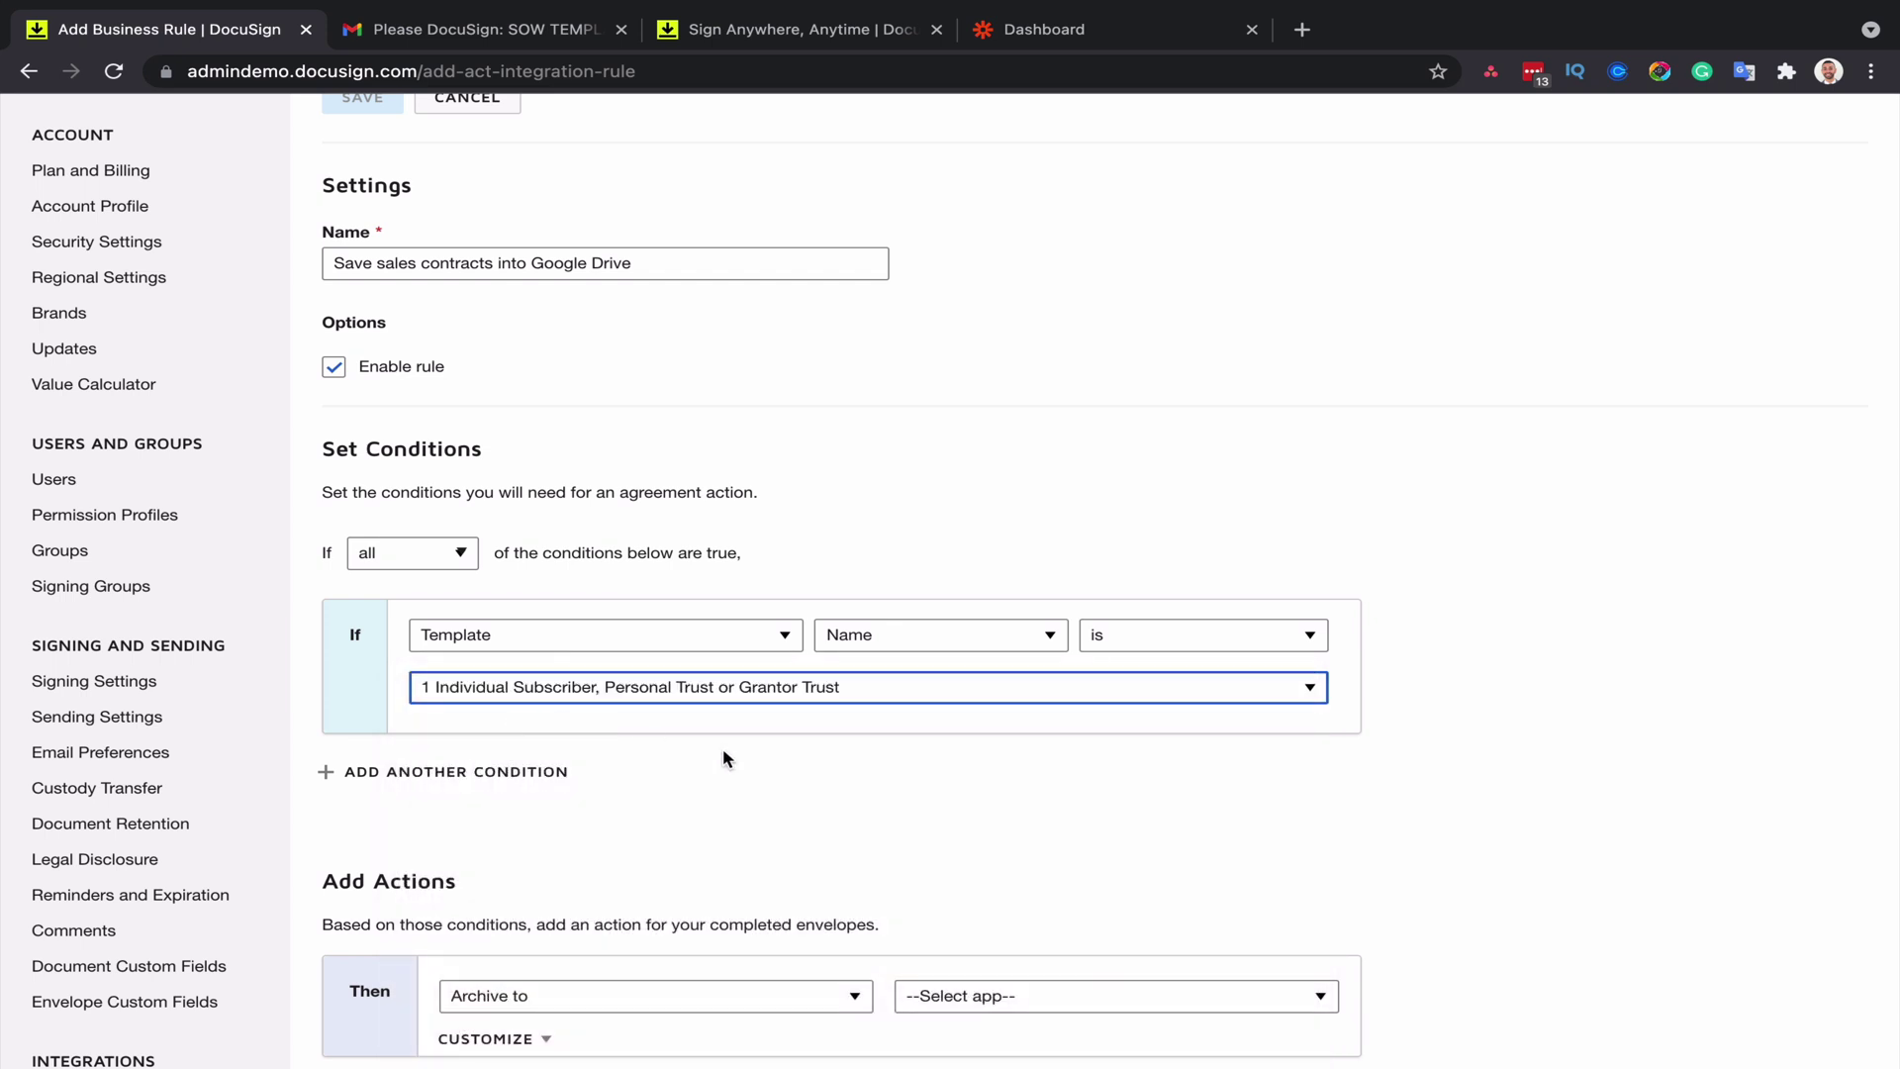
- Archive matching envelopes to [Google Drive] Gdrive's [Personal] My Drive and show the Customize options
{"action": "scroll", "coordinate": [890, 752], "scroll_direction": "down", "scroll_amount": 4}
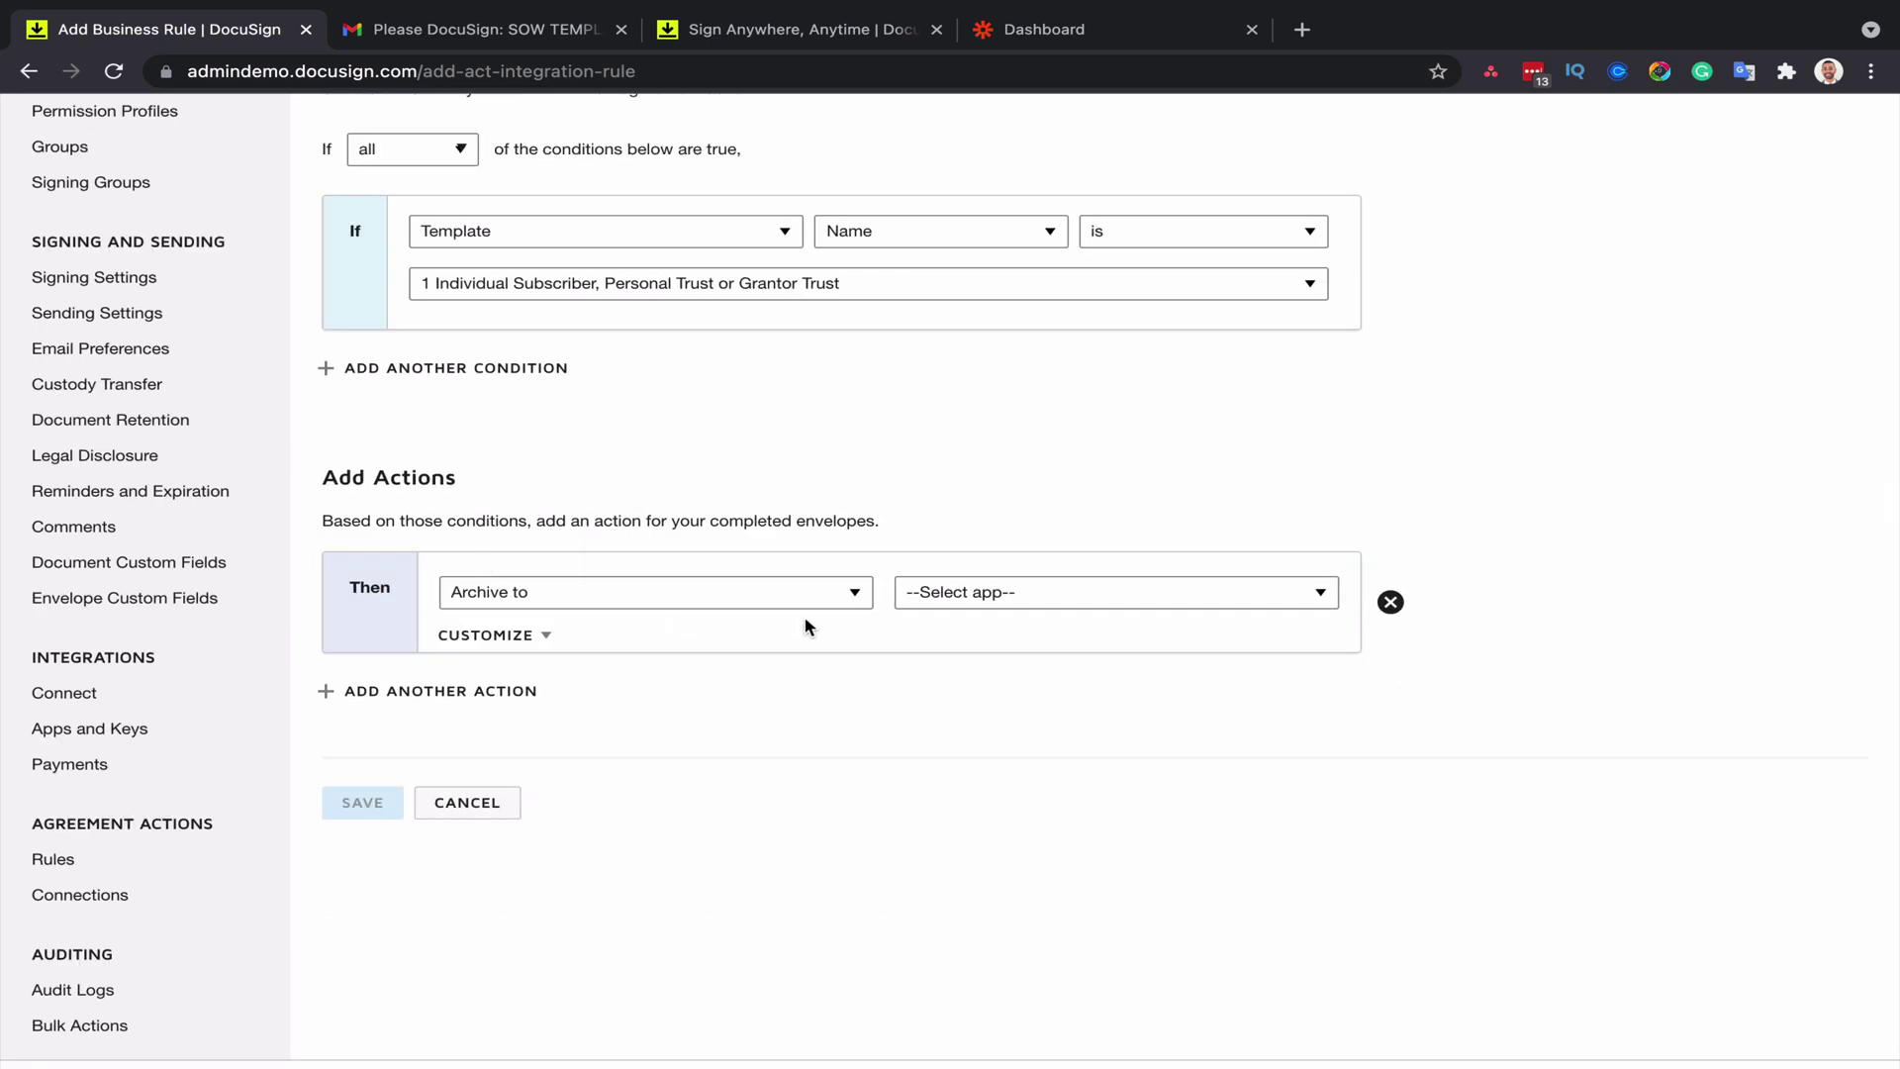
{"action": "left_click", "coordinate": [928, 611]}
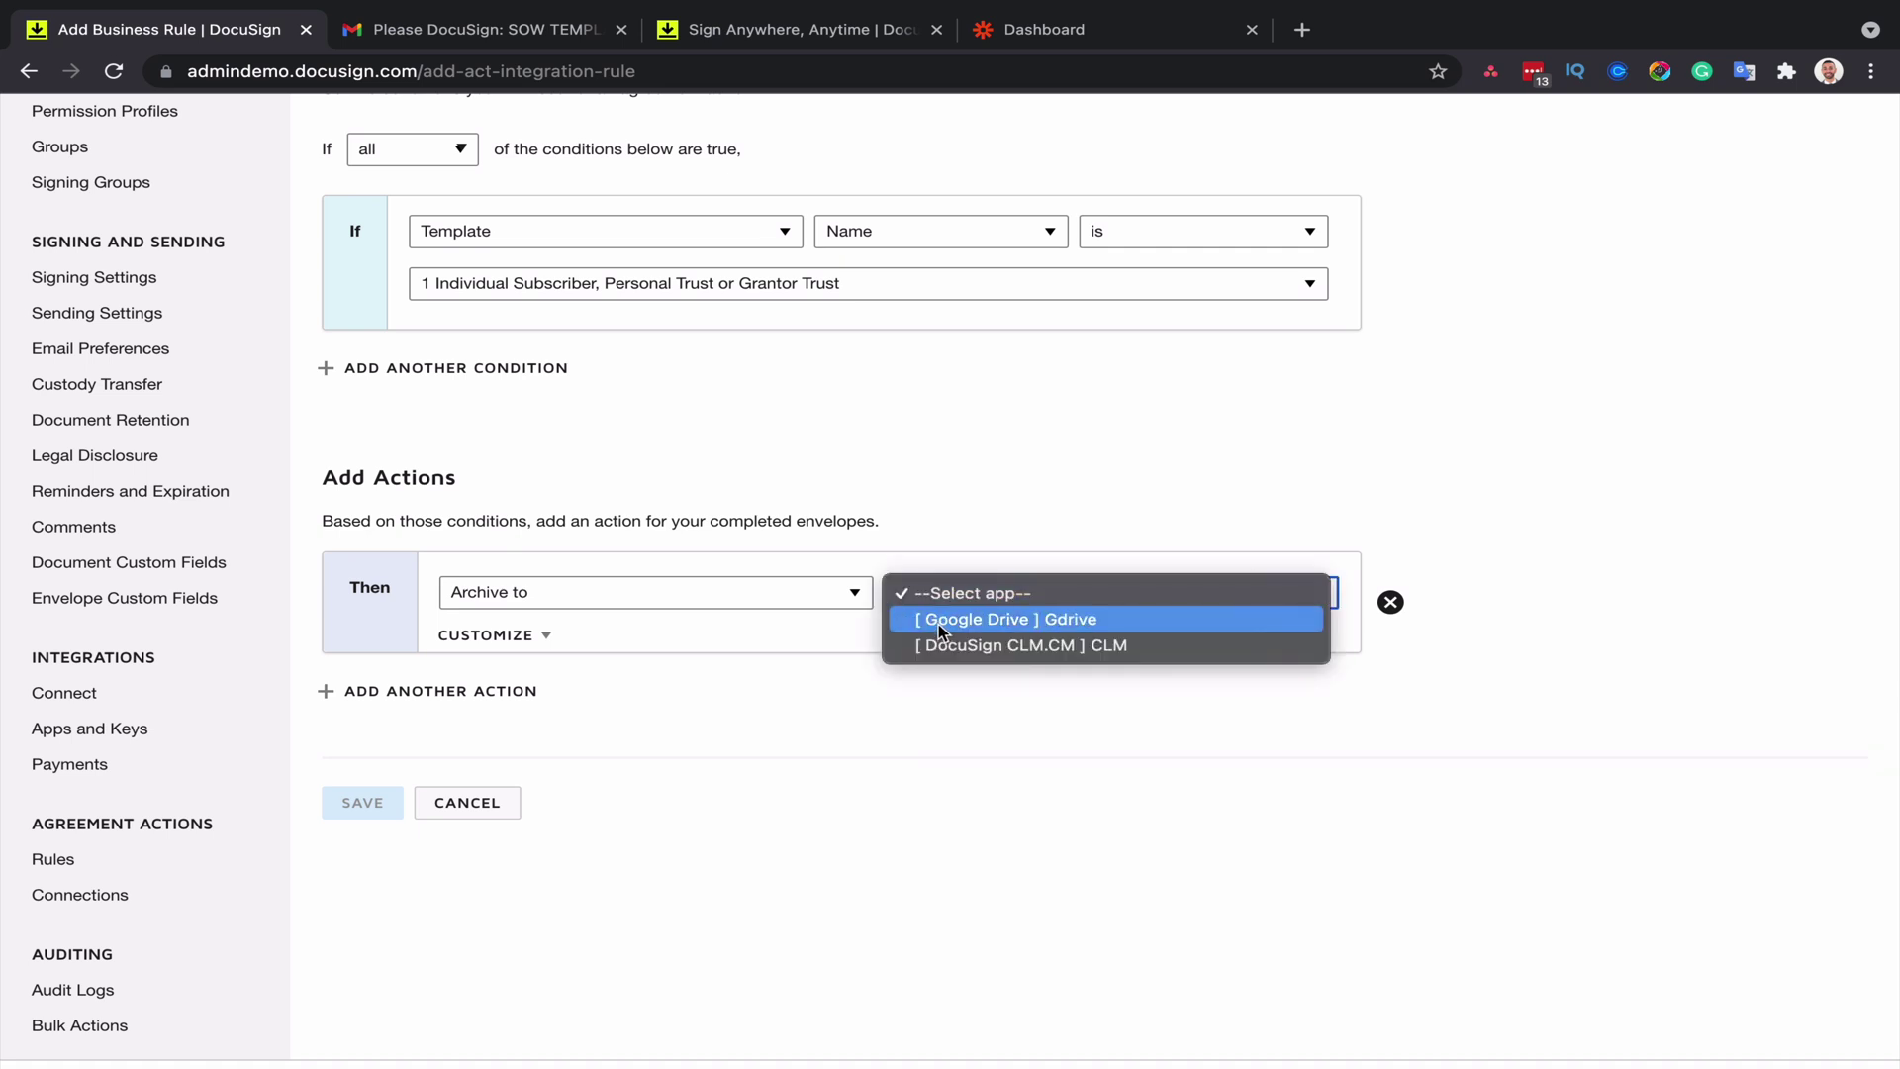
{"action": "left_click", "coordinate": [938, 621]}
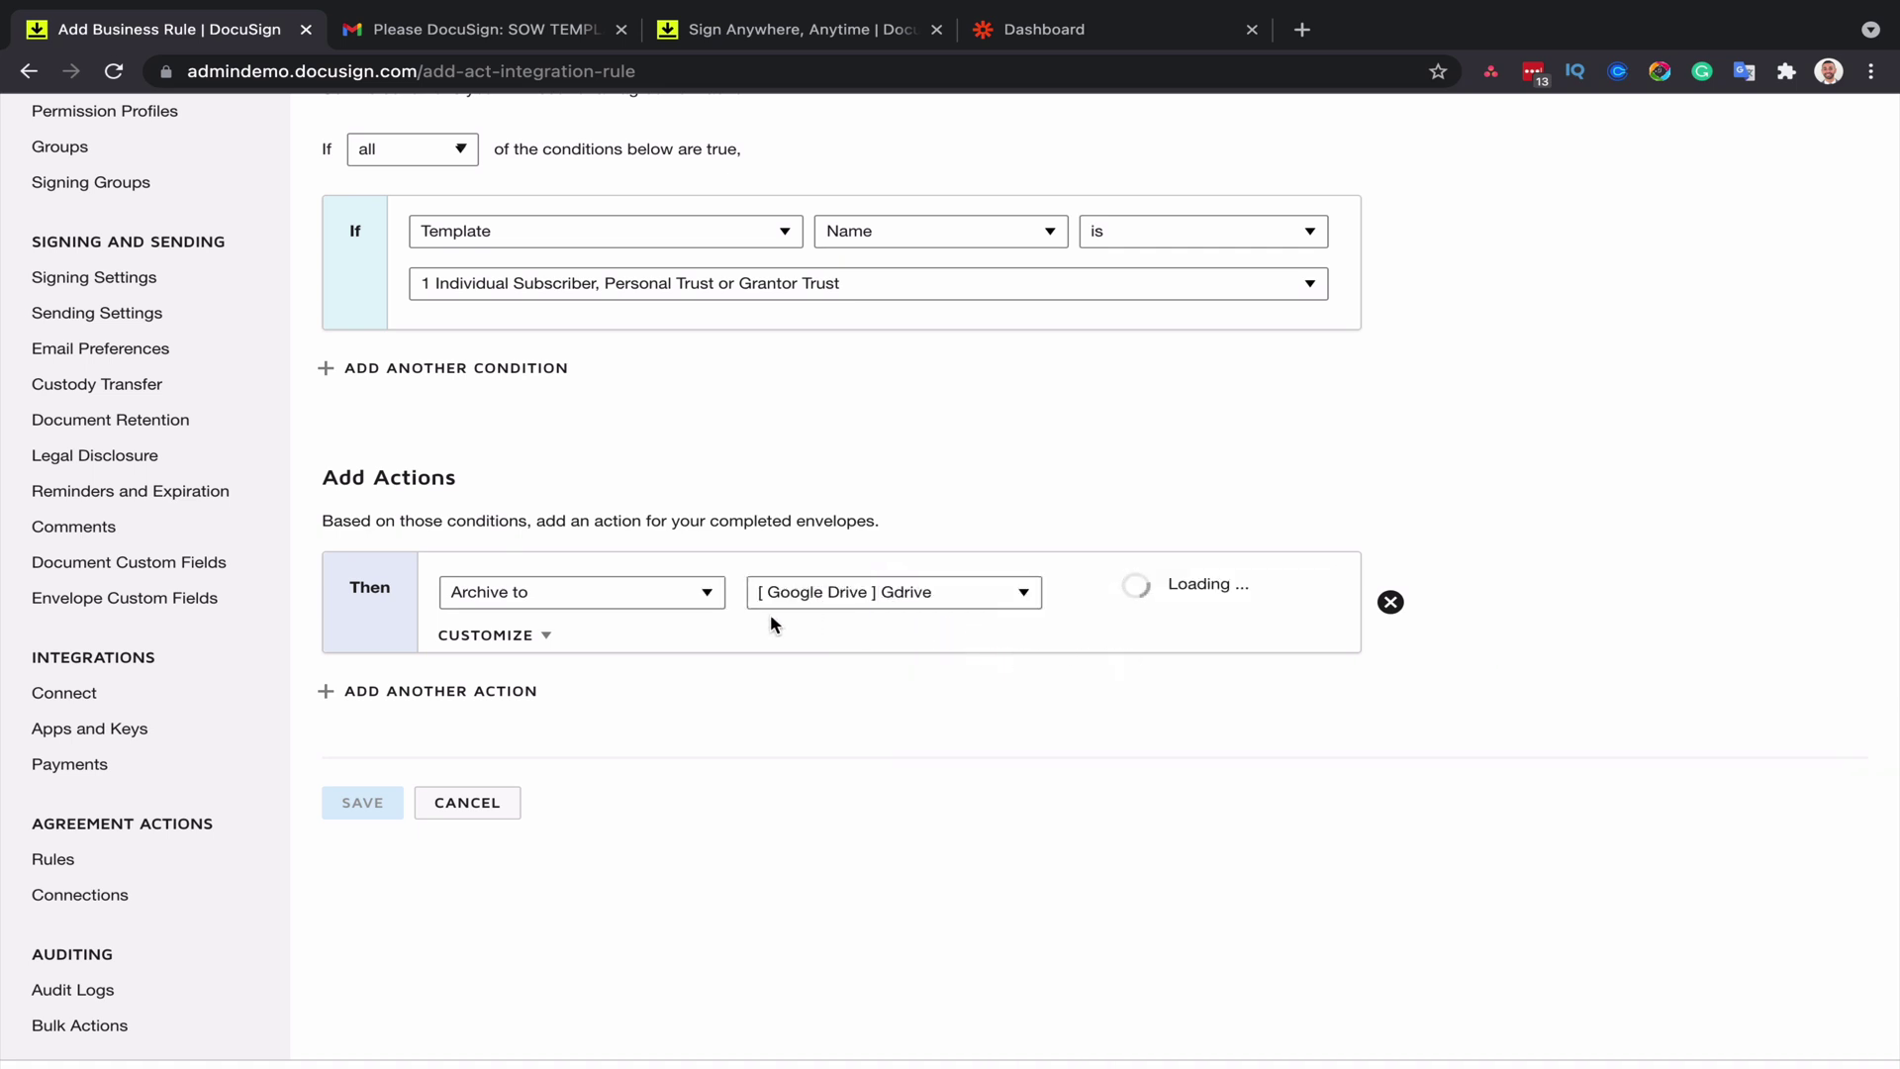
{"action": "left_click", "coordinate": [1184, 602]}
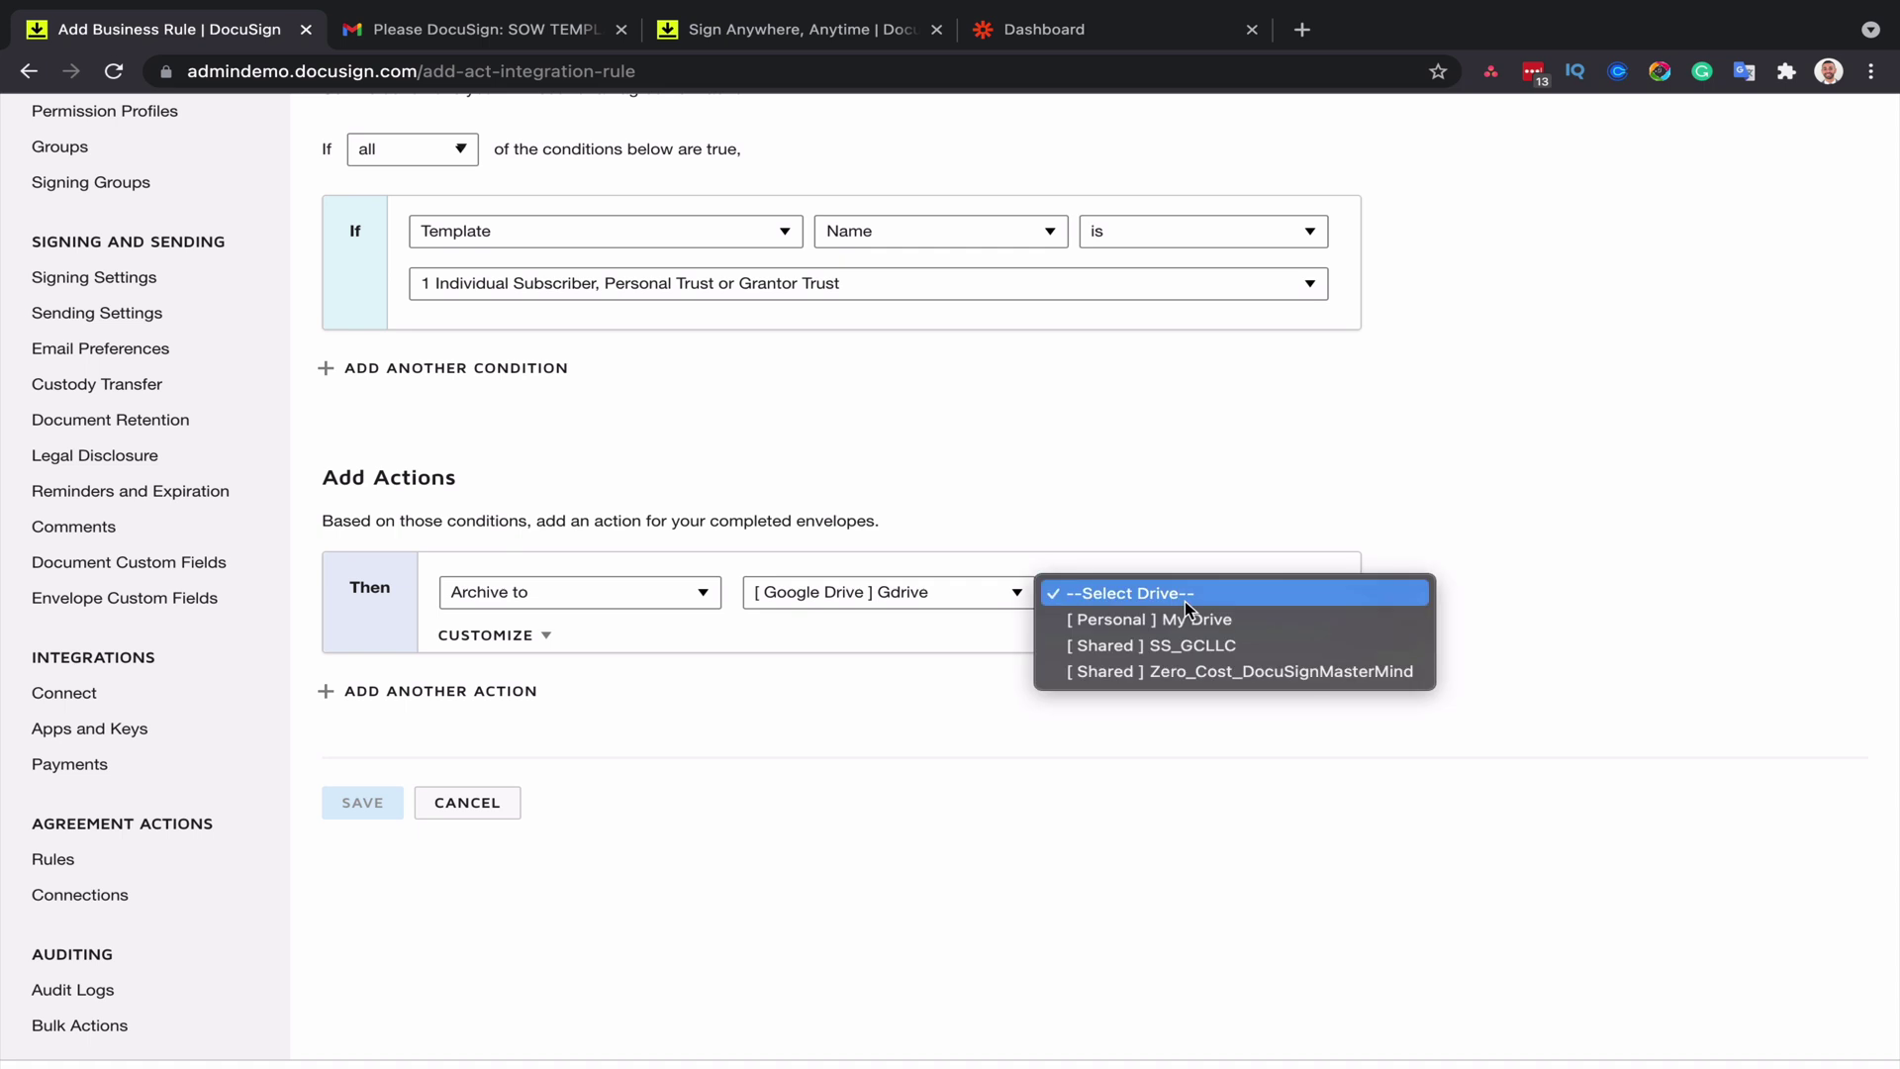
{"action": "left_click", "coordinate": [1187, 617]}
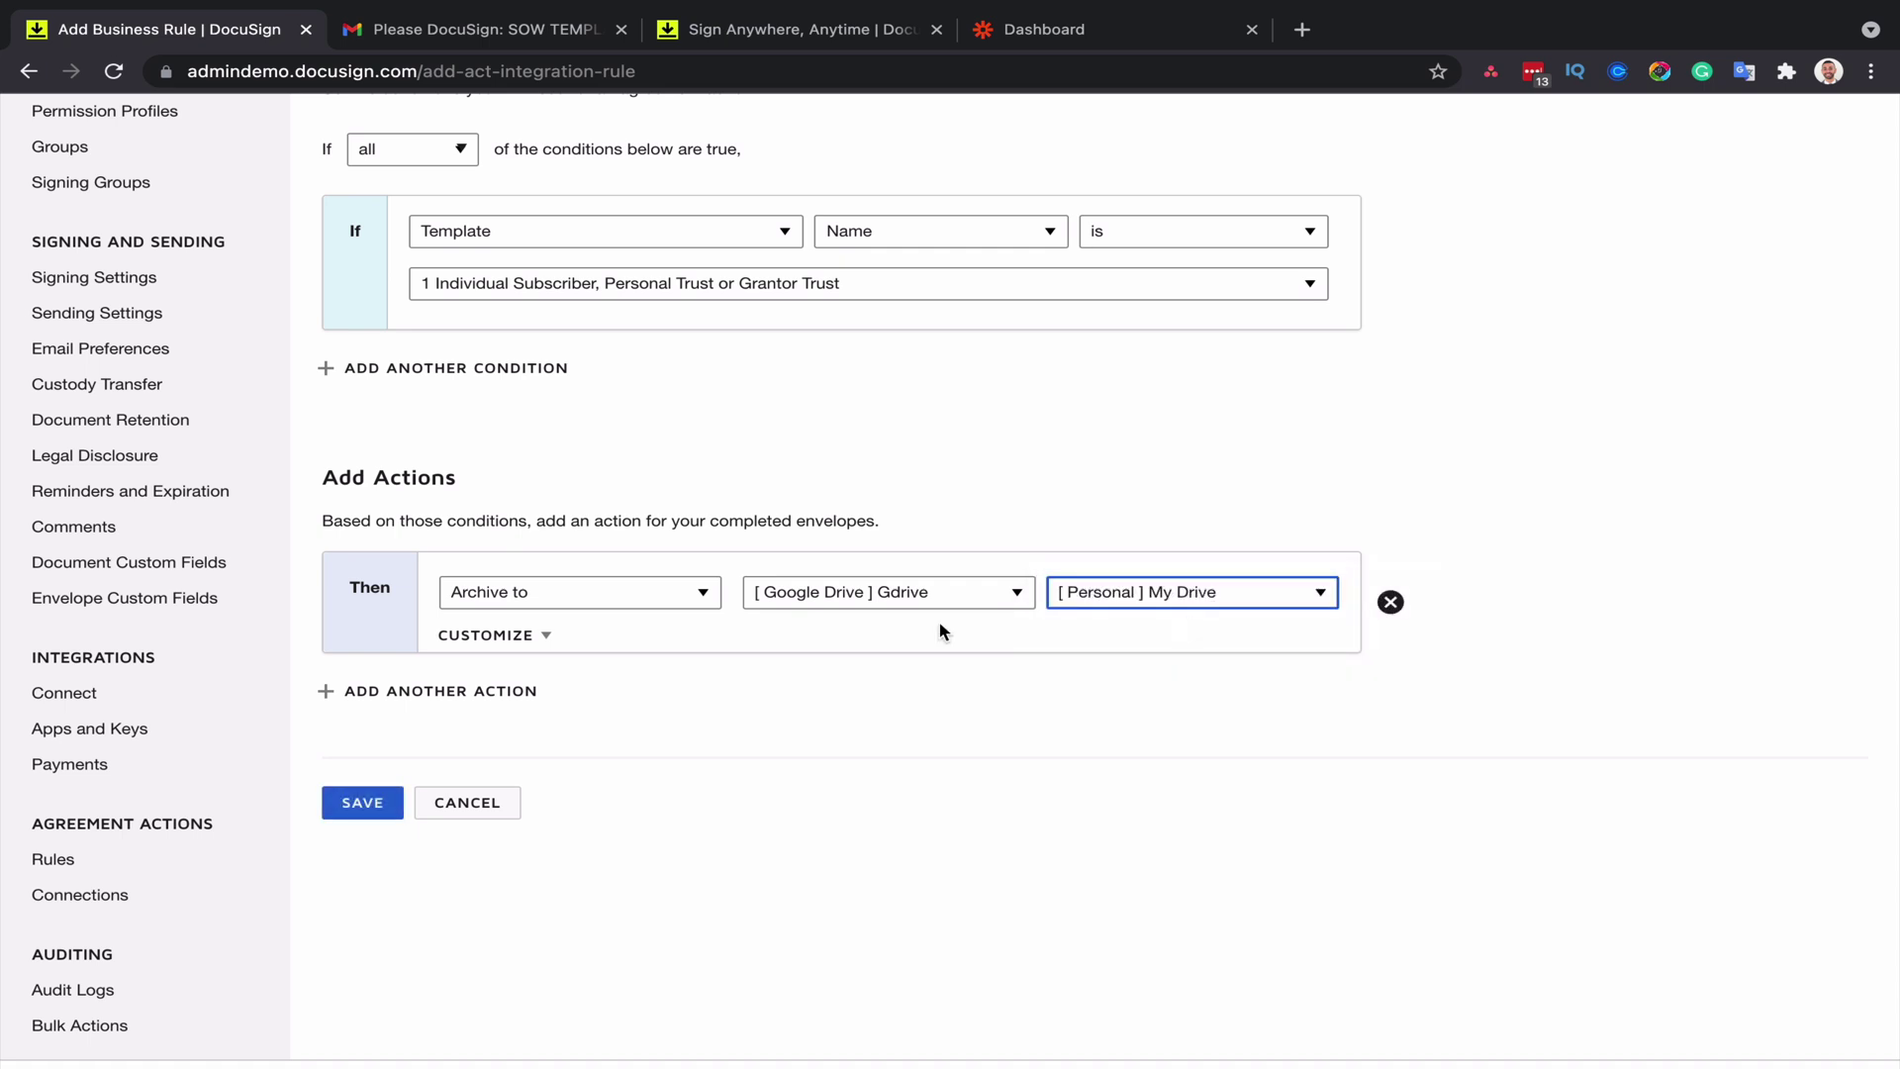
{"action": "scroll", "coordinate": [505, 629], "scroll_direction": "down", "scroll_amount": 1}
{"action": "left_click", "coordinate": [486, 617]}
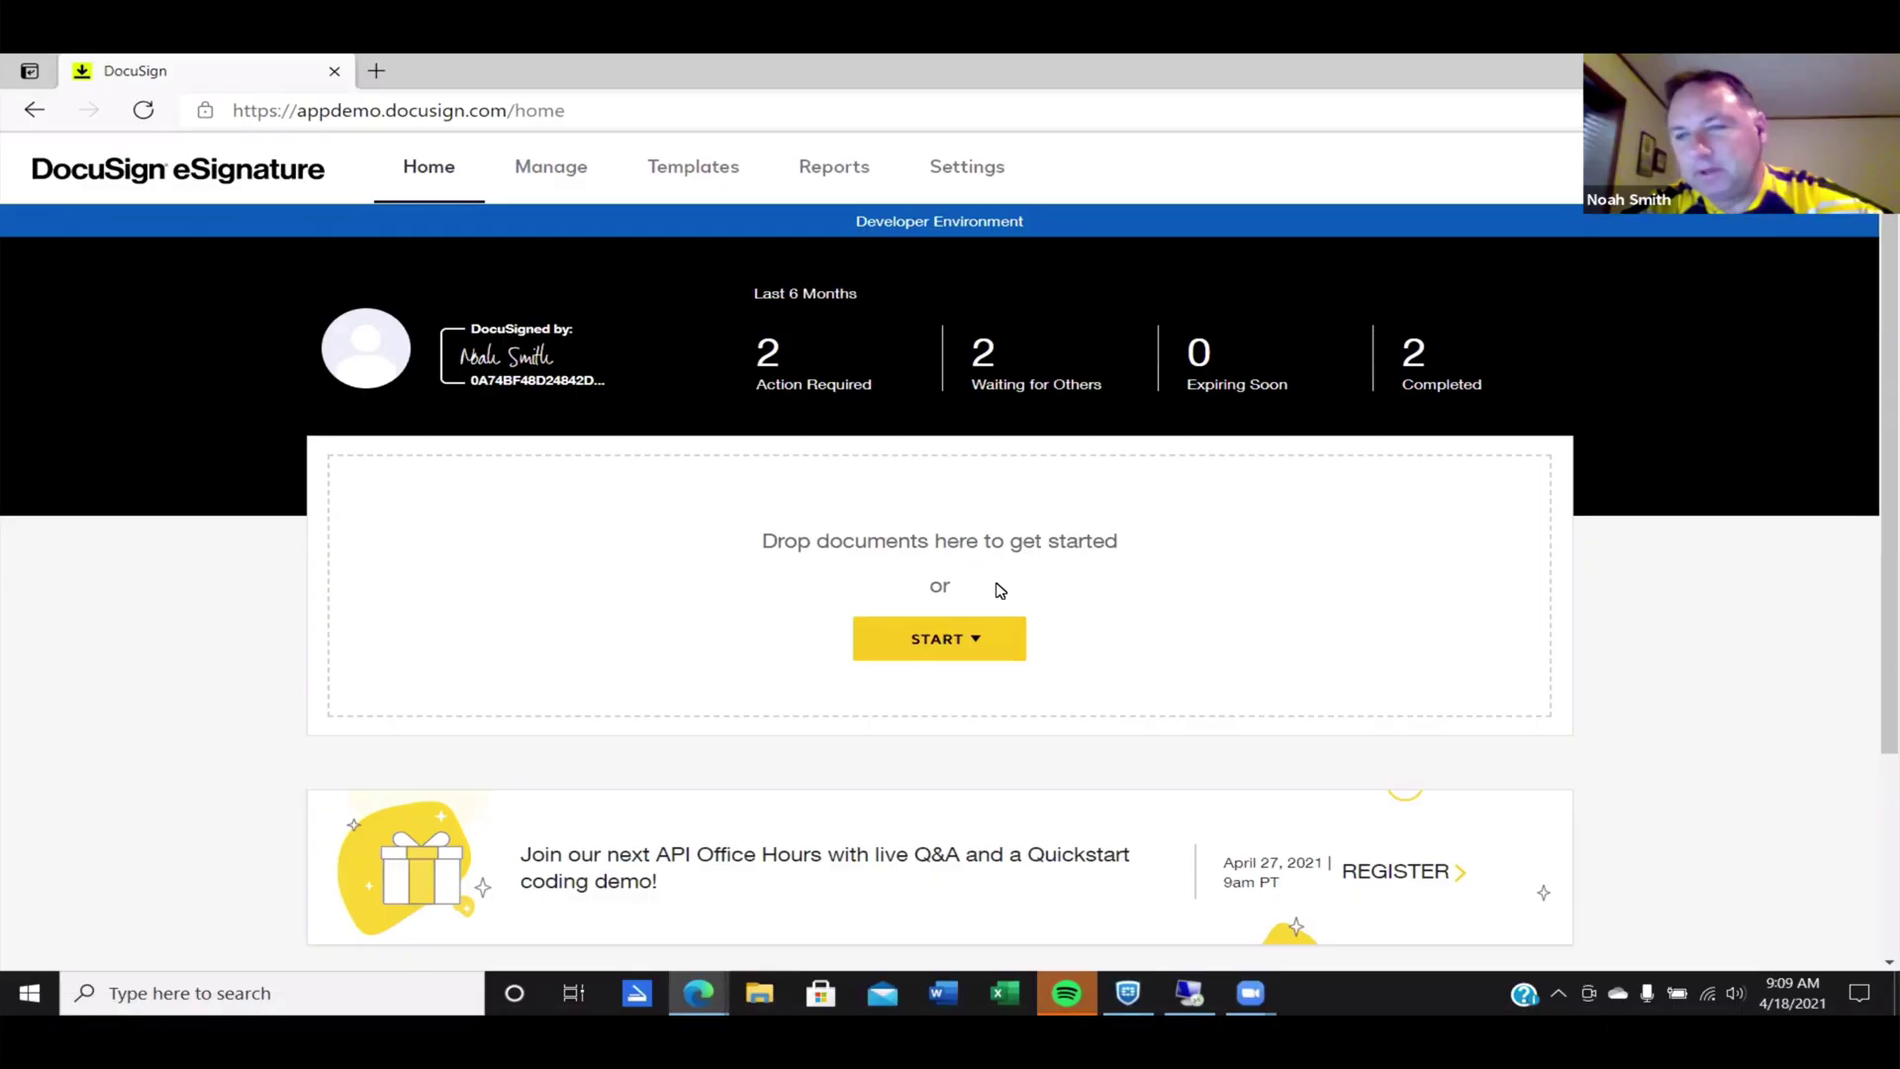
- Scroll the Solusign course page down to the Module #2: Sending & Managing Envelopes lessons
{"action": "mouse_move", "coordinate": [1830, 853]}
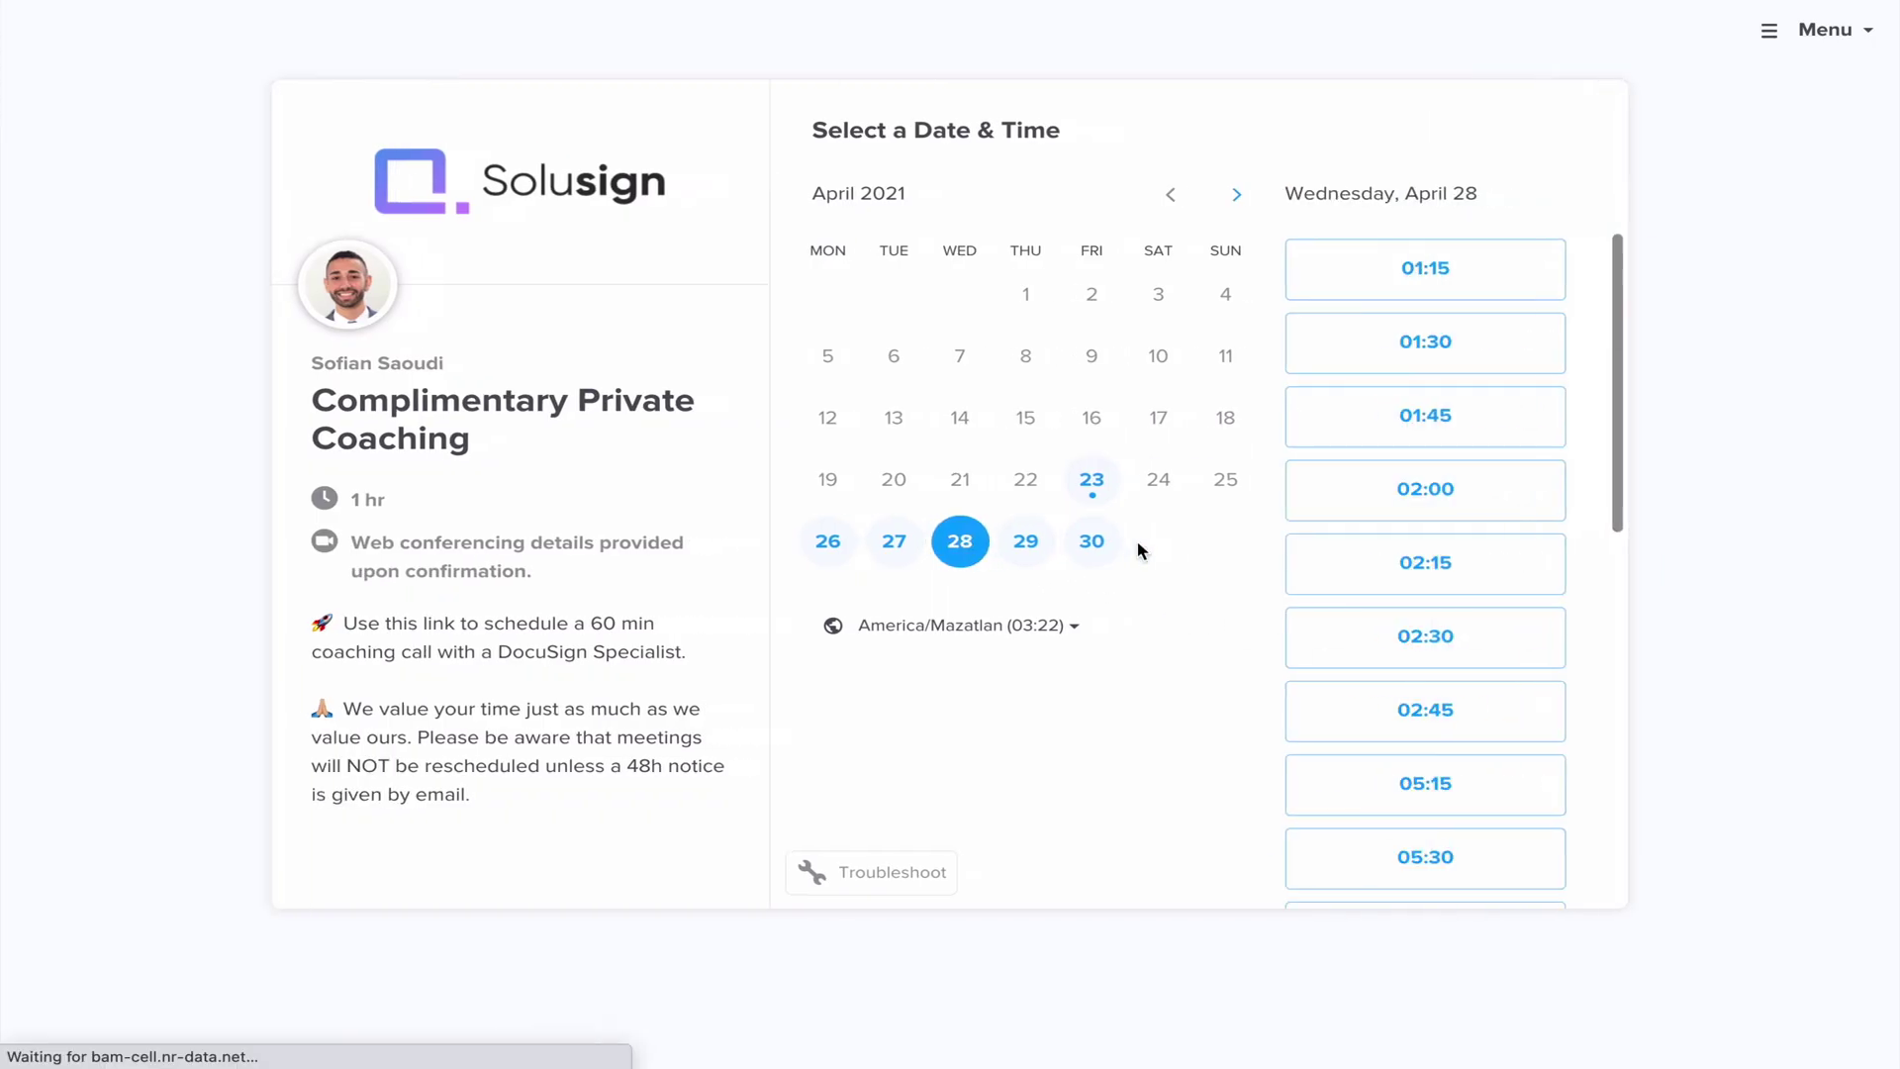
{"action": "scroll", "coordinate": [1442, 527], "scroll_direction": "down", "scroll_amount": 3}
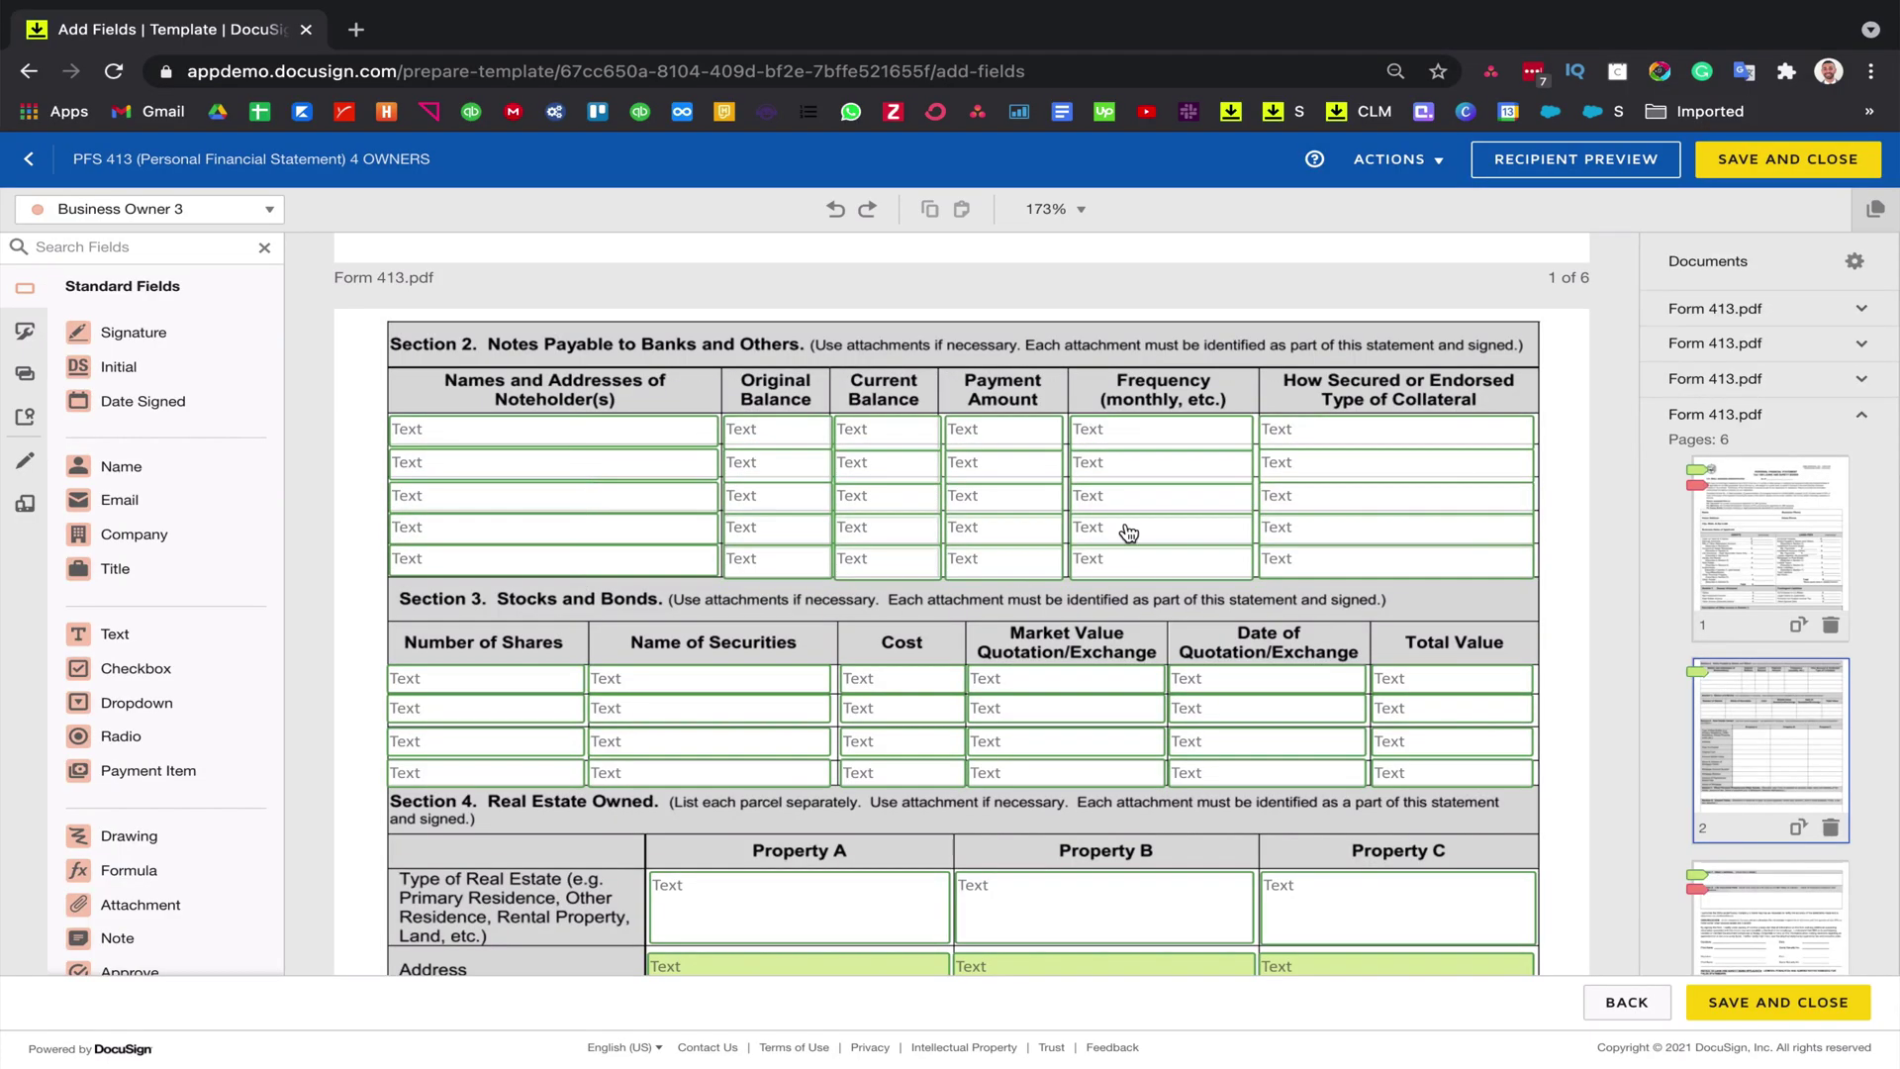
{"action": "left_click_drag", "start_coordinate": [1124, 530], "coordinate": [1243, 573]}
{"action": "mouse_move", "coordinate": [1399, 551]}
{"action": "left_mouse_down"}
{"action": "mouse_move", "coordinate": [1055, 403]}
{"action": "mouse_move", "coordinate": [945, 584]}
{"action": "left_mouse_up"}
{"action": "scroll", "coordinate": [959, 594], "scroll_direction": "down", "scroll_amount": 5}
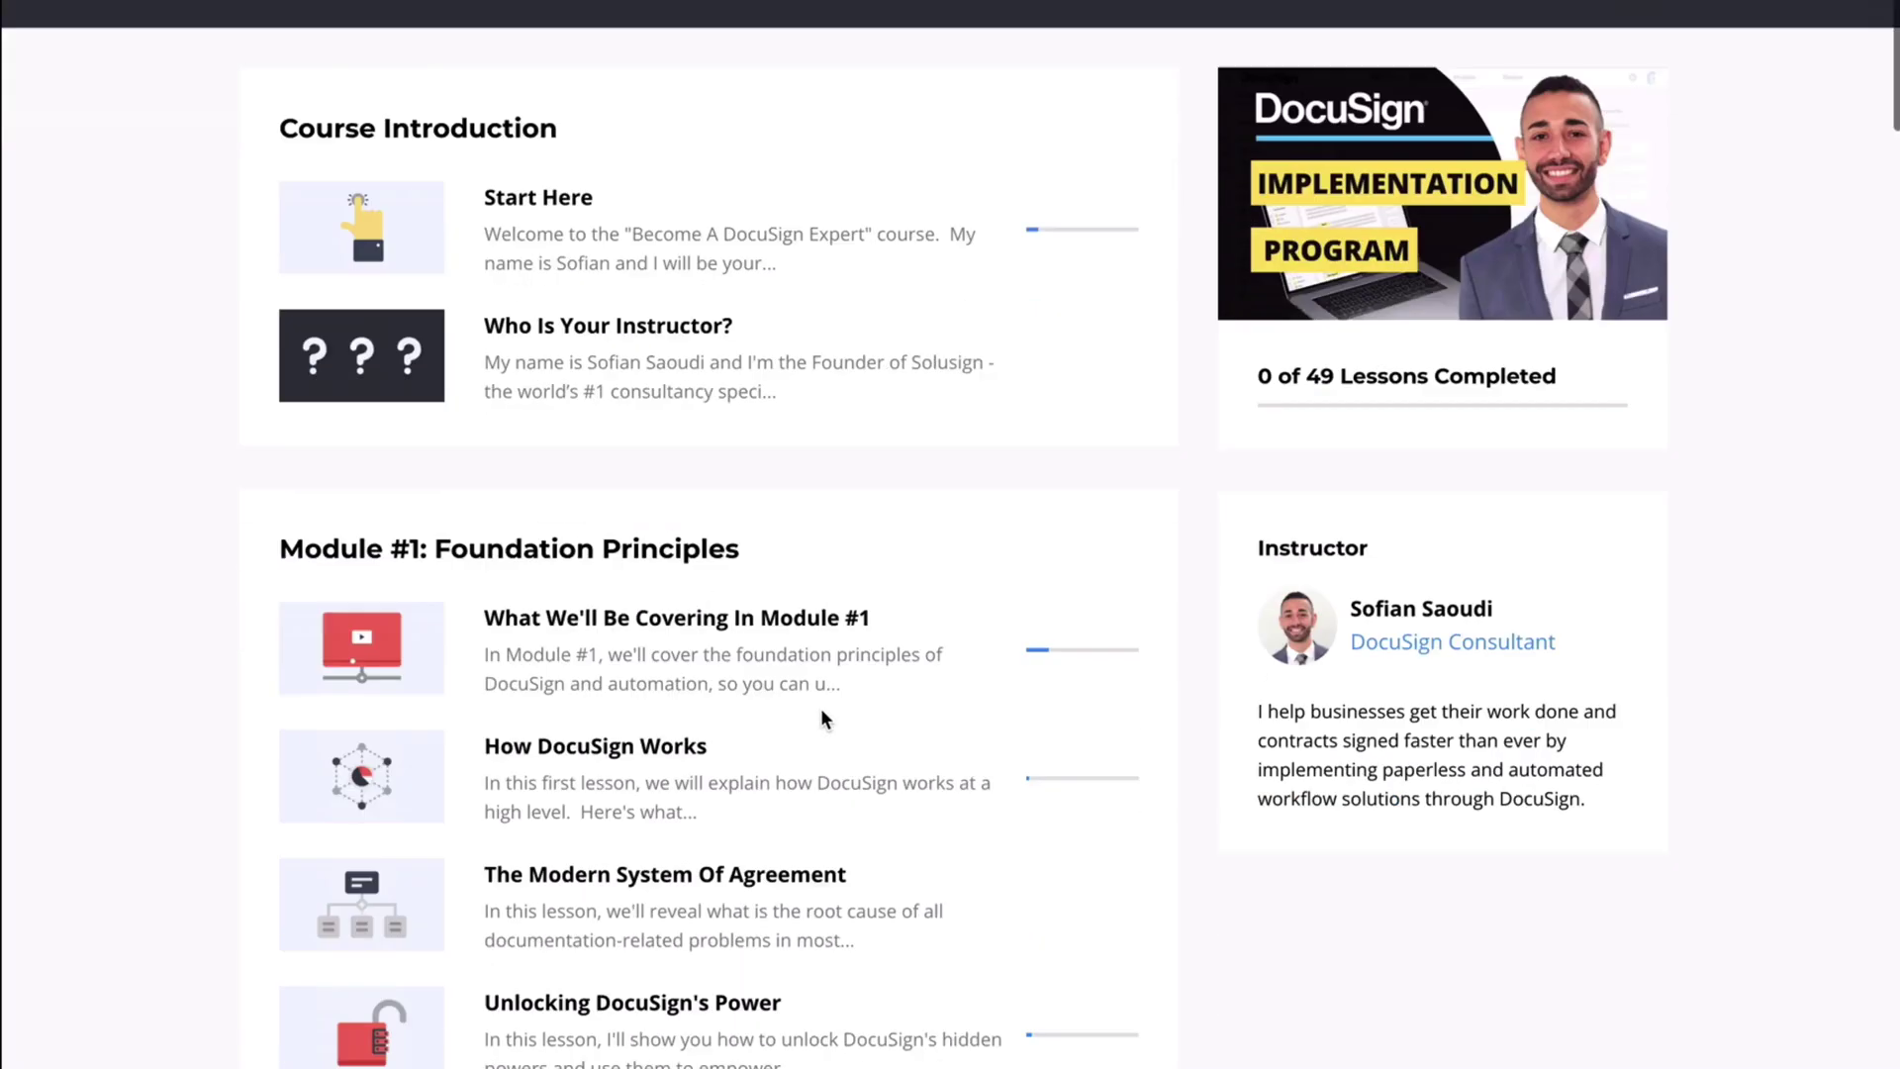
{"action": "scroll", "coordinate": [822, 715], "scroll_direction": "down", "scroll_amount": 20}
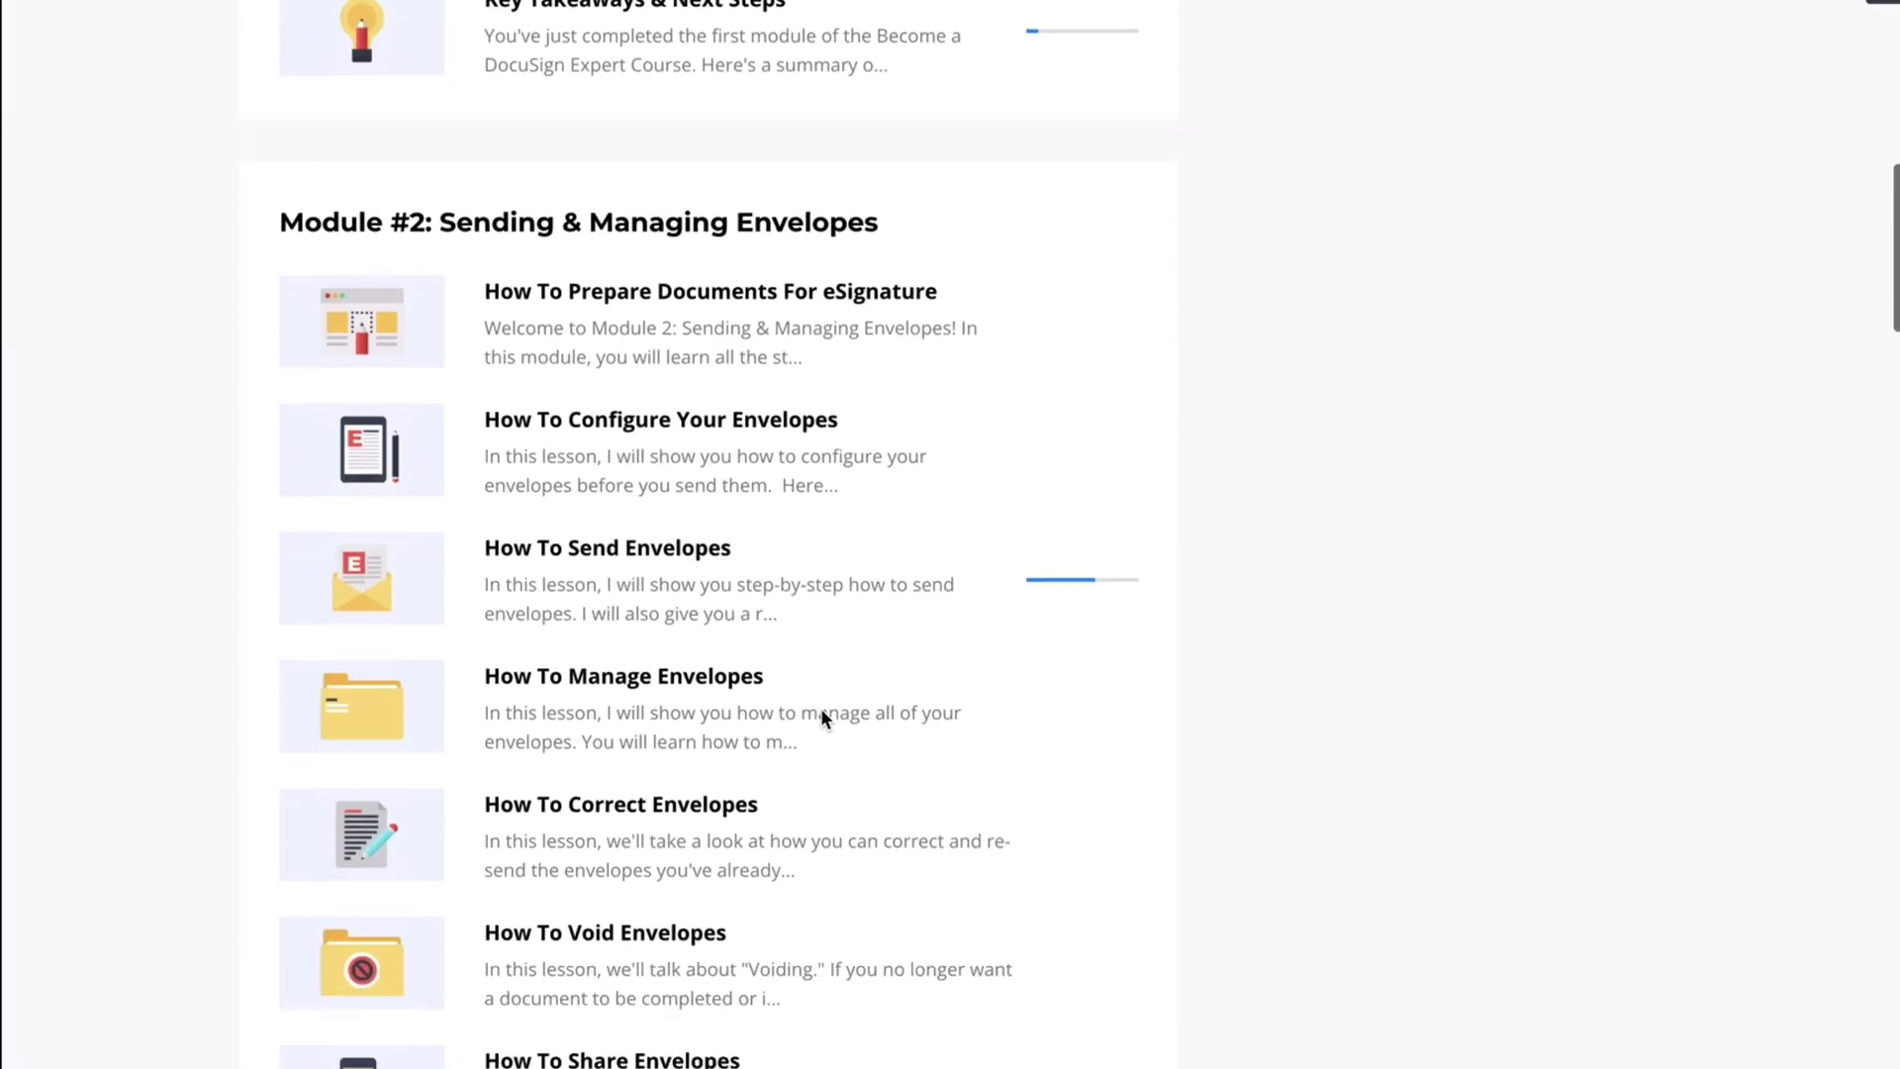